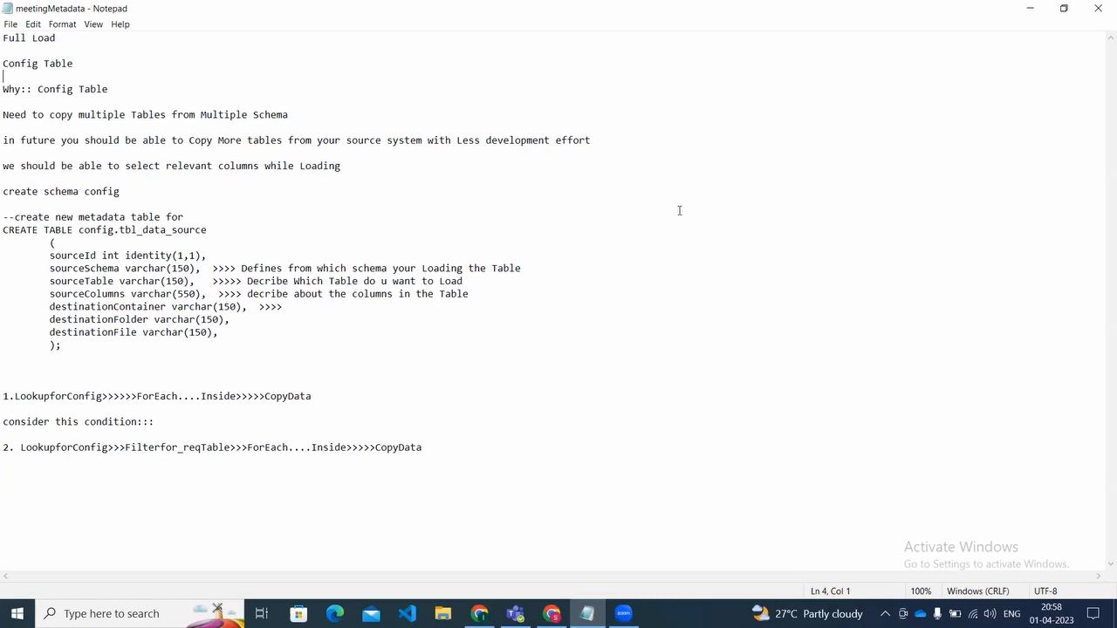
Step: Extend the "Full Load" heading on the first line to read "Full Load Injection Pipeline"
key(Up)
key(Up)
key(Up)
key(shift+Right)
key(shift+Right)
key(shift+Right)
key(shift+Right)
key(shift+Right)
key(shift+Right)
key(shift+Right)
key(shift+Right)
key(shift+Right)
key(shift+Right)
key(shift+Left)
key(Right)
text(Injection Pipeline)
key(Down)
key(Down)
key(Down)
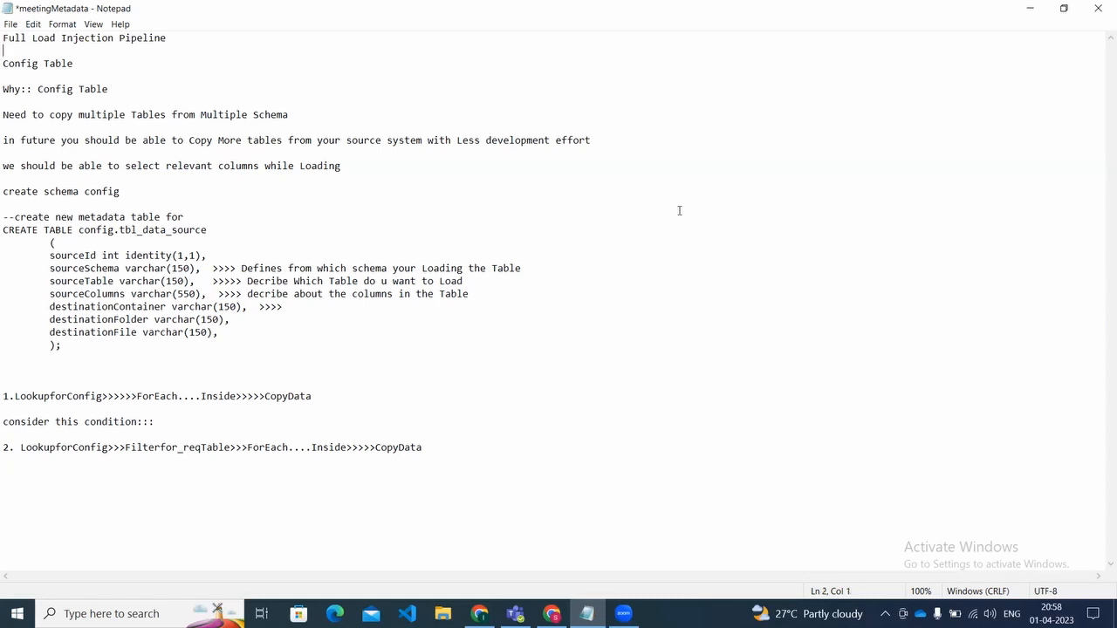
key(Up)
Step: Add a lastupdated_date line after destinationFile in the CREATE TABLE definition
click(3, 229)
drag(3, 230, 217, 342)
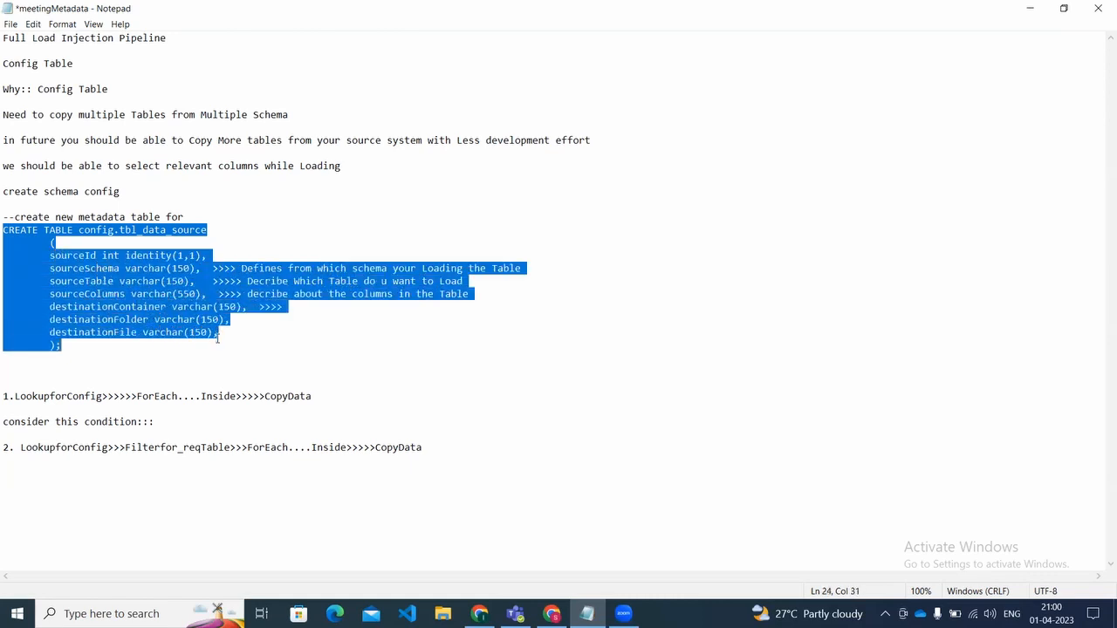
click(219, 334)
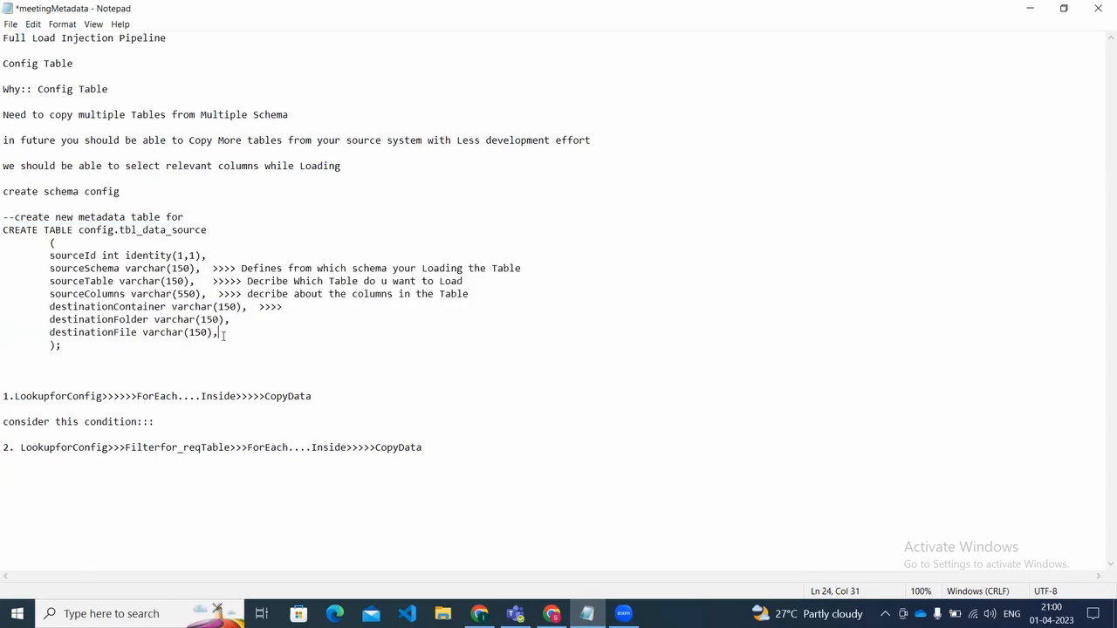
key(Return)
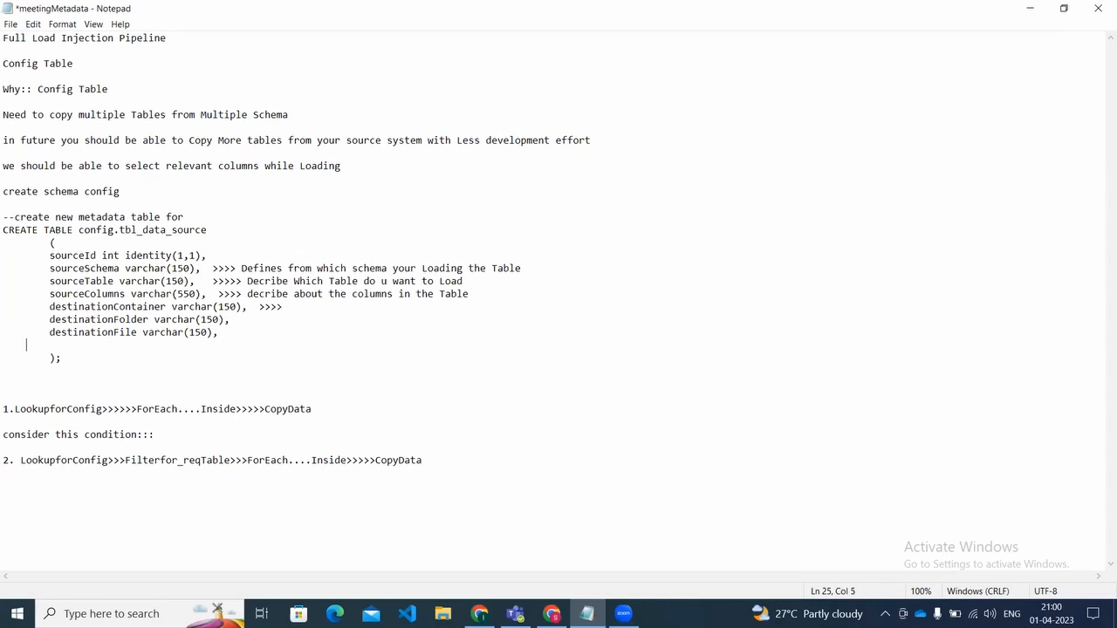
text(lastupdated_date)
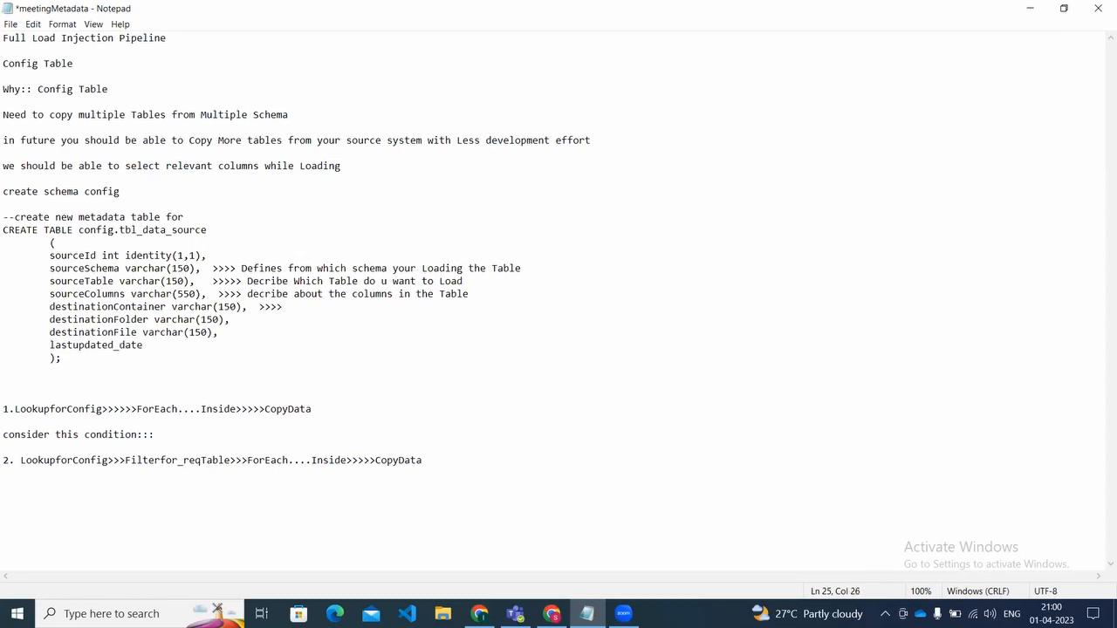
Step: Delete the lastupdated_date line from the CREATE TABLE definition
key(BackSpace)
key(BackSpace)
key(BackSpace)
key(BackSpace)
key(BackSpace)
key(BackSpace)
key(BackSpace)
key(BackSpace)
key(BackSpace)
key(BackSpace)
key(BackSpace)
key(BackSpace)
key(BackSpace)
key(BackSpace)
key(BackSpace)
key(BackSpace)
key(BackSpace)
key(BackSpace)
key(BackSpace)
key(BackSpace)
key(BackSpace)
key(BackSpace)
key(BackSpace)
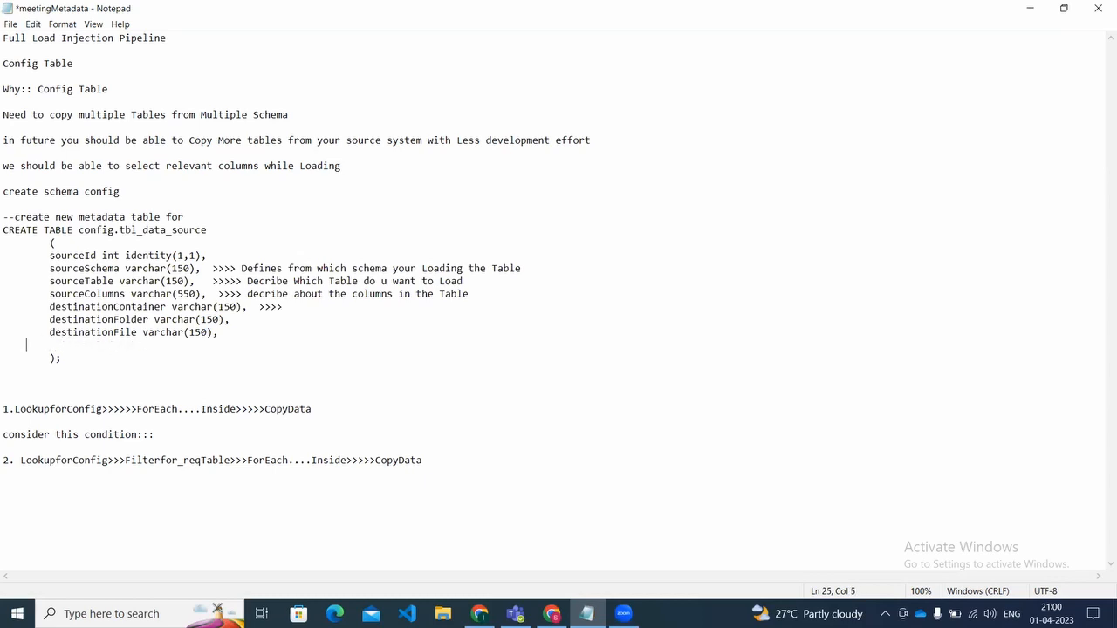
key(BackSpace)
key(BackSpace)
key(BackSpace)
Step: Highlight the note "Need to copy multiple Tables from Multiple Schema" to review the first reason for the config table
key(Up)
key(Up)
key(Up)
key(Up)
key(Up)
key(Up)
key(Up)
key(Up)
key(Up)
key(Up)
key(Up)
key(Home)
key(Up)
key(Up)
key(Up)
key(Up)
key(Up)
key(Up)
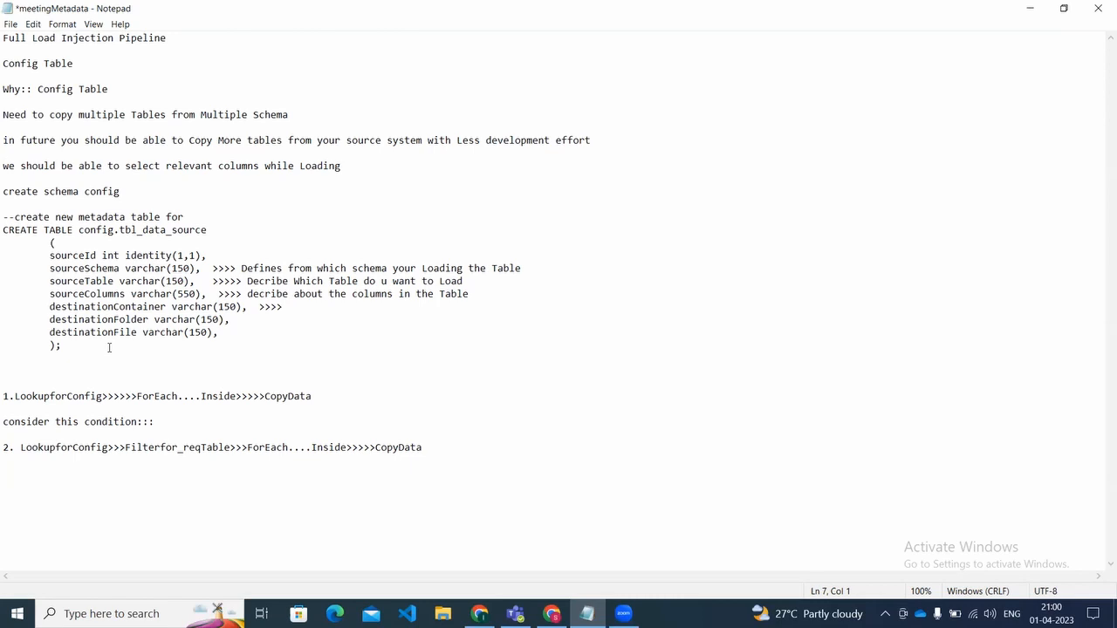
key(XF86AudioRaiseVolume)
key(Up)
key(Up)
key(shift+Right)
key(shift+Right)
key(shift+Right)
key(shift+Right)
key(shift+Right)
key(shift+Right)
key(shift+Right)
key(shift+Right)
key(shift+Right)
key(shift+Right)
key(shift+Right)
key(shift+Right)
key(shift+Right)
key(shift+Right)
key(shift+Right)
key(shift+Right)
key(shift+Right)
key(shift+Right)
key(shift+Right)
key(shift+Right)
key(shift+Right)
key(shift+Right)
key(shift+Right)
key(shift+Right)
key(shift+Right)
key(shift+Right)
key(shift+Right)
key(shift+Right)
key(shift+Right)
key(shift+Right)
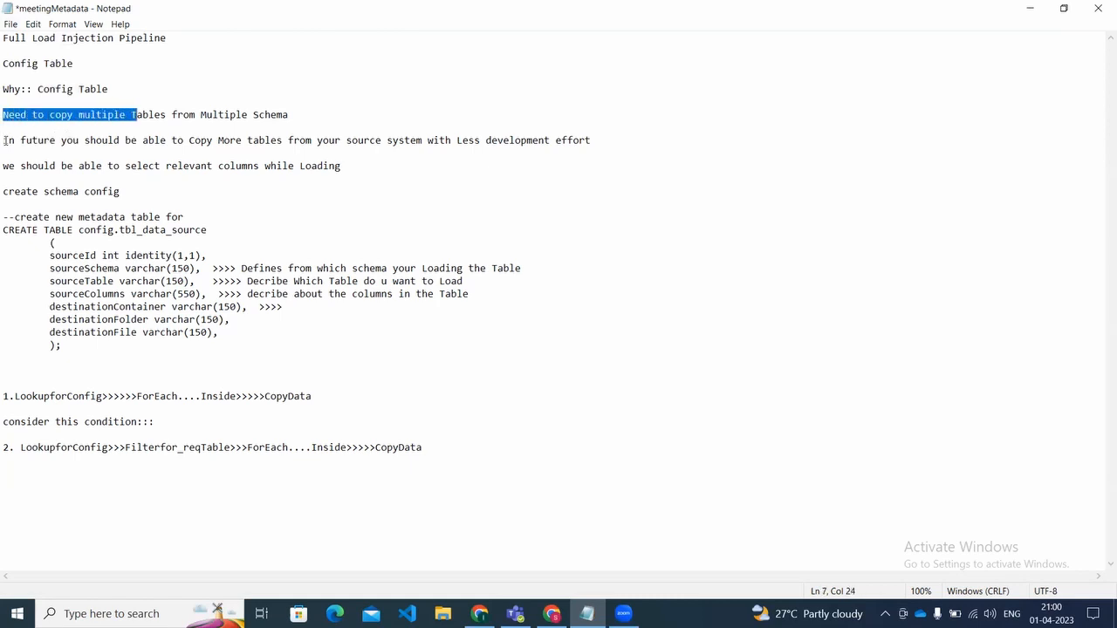
key(shift+Right)
key(shift+Right)
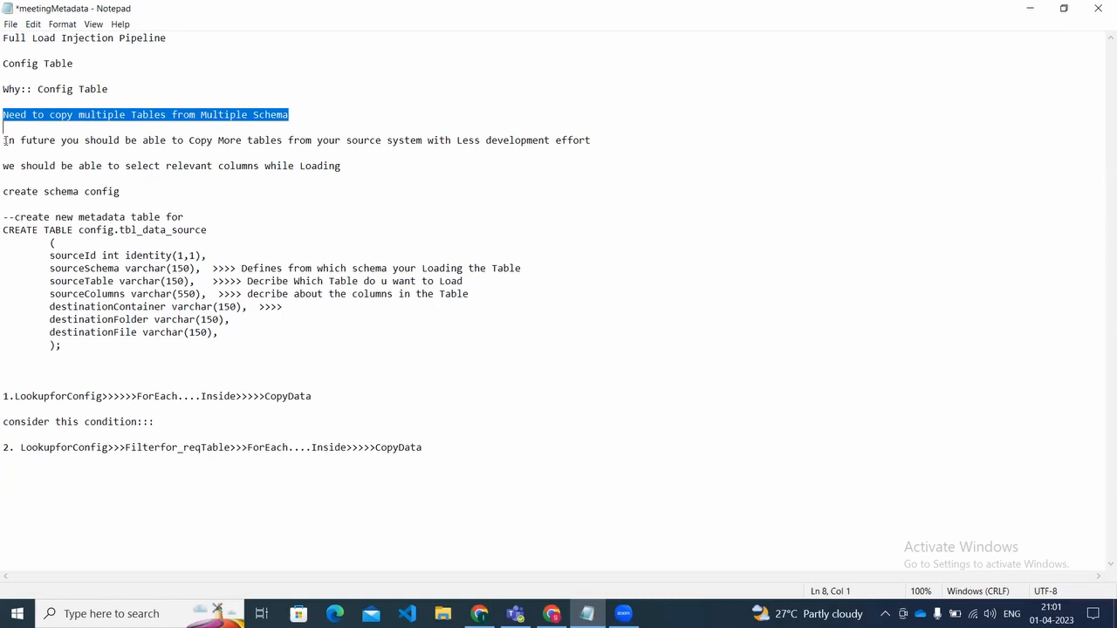
Step: Highlight the note about copying more tables from the source system in future with less development effort
click(206, 263)
click(206, 260)
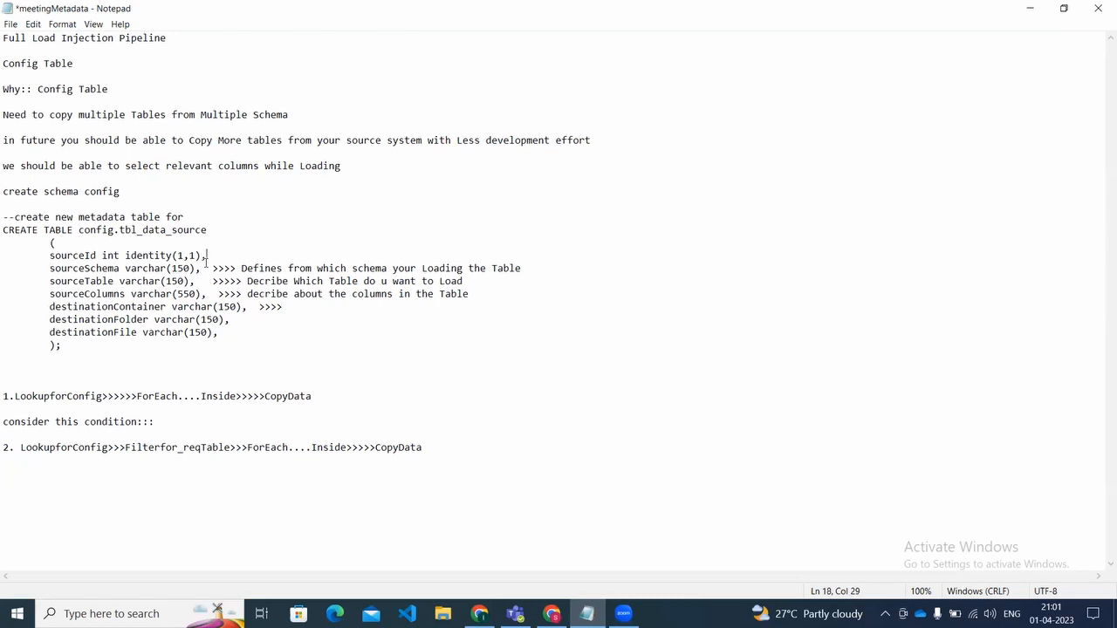
key(Up)
key(Up)
key(Up)
key(Up)
key(Up)
key(Up)
key(Up)
key(Up)
key(Up)
key(Up)
key(shift+Right)
key(shift+Right)
key(shift+Right)
key(shift+Right)
key(shift+Right)
key(shift+Right)
key(shift+Right)
key(shift+Right)
key(shift+Right)
key(shift+Right)
key(shift+Right)
key(shift+Right)
key(shift+Right)
key(shift+Right)
key(shift+Right)
key(shift+Right)
key(shift+Right)
key(shift+Right)
key(shift+Right)
key(shift+Right)
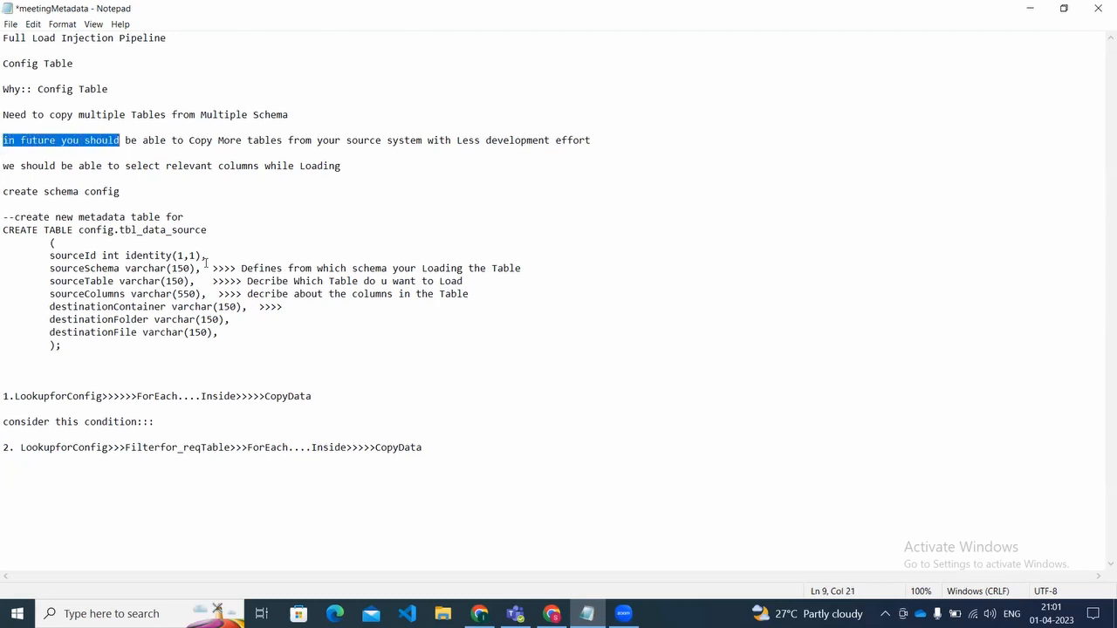
key(shift+Right)
key(shift+Right)
key(shift+Right)
key(shift+Right)
key(shift+Right)
key(shift+Right)
key(shift+Right)
key(shift+Right)
key(shift+Right)
key(shift+Right)
key(shift+Right)
key(shift+Right)
key(shift+Right)
key(shift+Right)
key(shift+Right)
key(shift+Right)
key(shift+Right)
key(shift+Right)
key(shift+Right)
key(shift+Right)
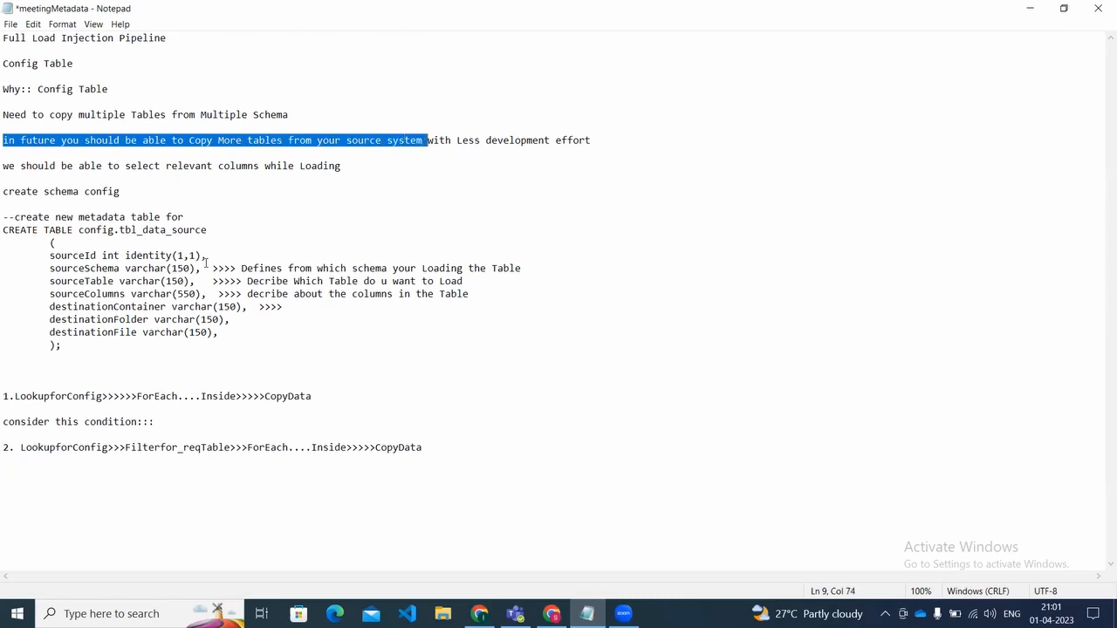
key(shift+Right)
key(shift+Right)
key(shift+Right)
key(shift+Right)
key(shift+Right)
key(shift+Right)
key(shift+Right)
key(shift+Right)
key(shift+Right)
key(shift+Right)
key(shift+Right)
key(shift+Right)
key(shift+Right)
key(shift+Right)
key(shift+Right)
key(shift+Right)
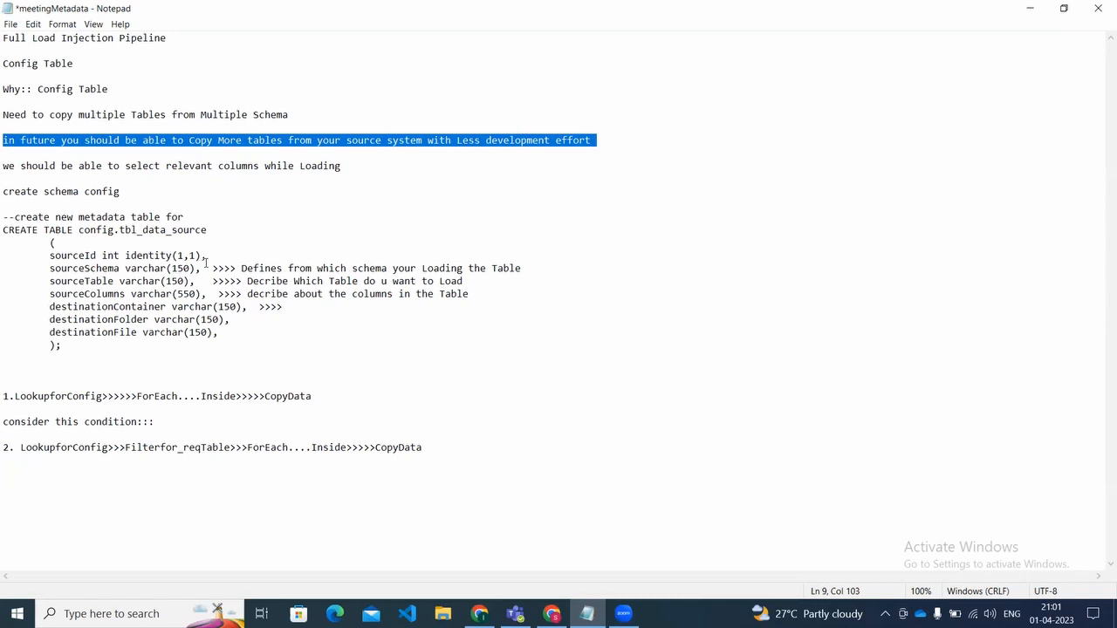
Step: Highlight the note about selecting relevant columns while loading
key(Down)
key(Down)
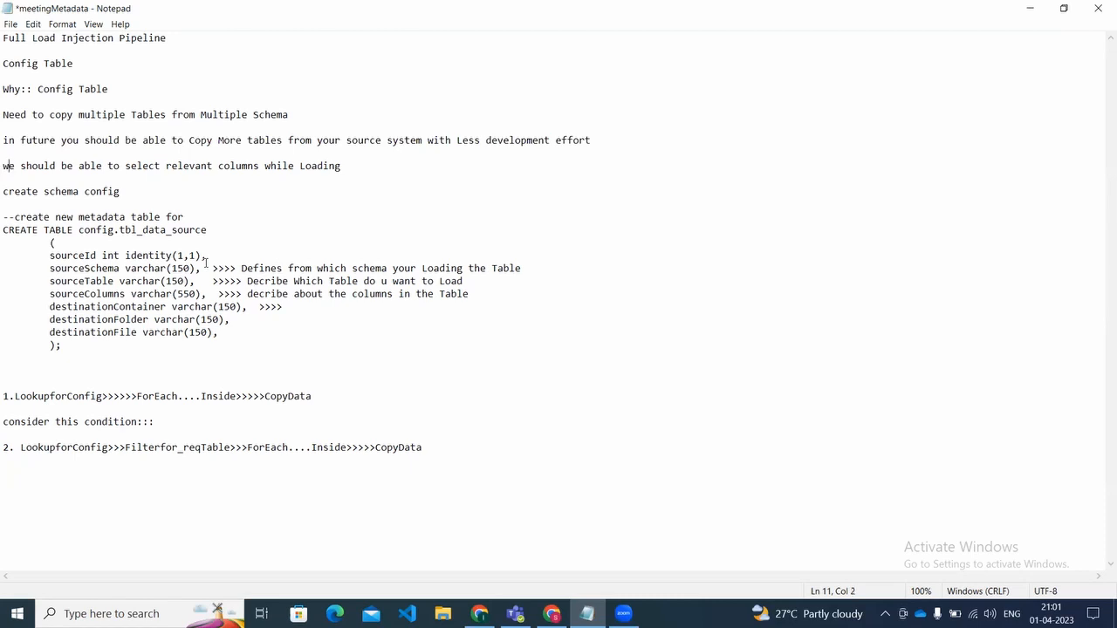
key(shift+Right)
key(shift+Right)
key(shift+Right)
key(shift+Right)
key(shift+Right)
key(shift+Right)
key(shift+Right)
key(shift+Right)
key(shift+Right)
key(shift+Right)
key(shift+Right)
key(shift+Right)
key(shift+Right)
key(shift+Right)
key(shift+Right)
key(shift+Right)
key(shift+Right)
key(shift+Right)
key(shift+Right)
key(shift+Right)
key(shift+Right)
key(shift+Right)
key(shift+Right)
key(shift+Right)
key(shift+Right)
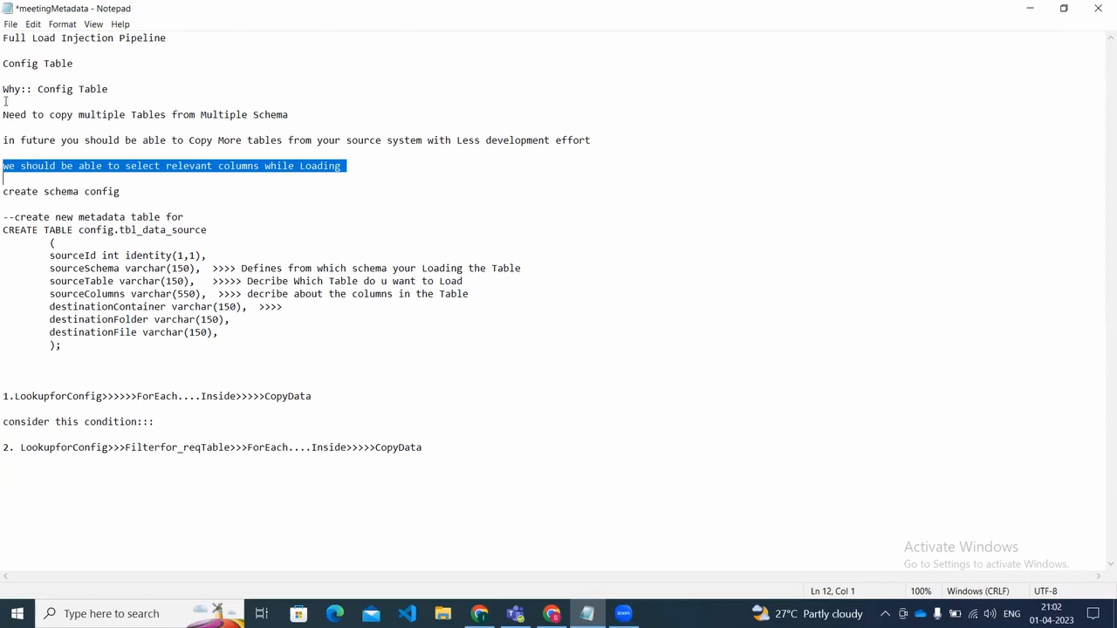
Step: Highlight the sourceSchema, sourceTable and sourceColumns lines in the table definition to review the source settings
click(163, 291)
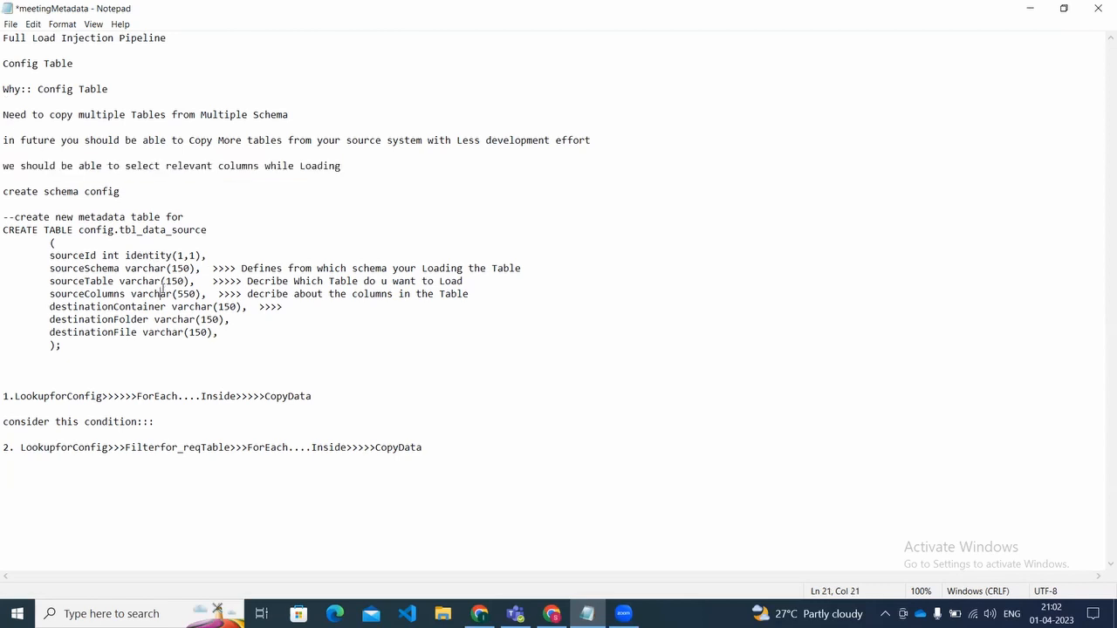
key(Left)
key(Left)
key(Left)
key(Left)
key(Left)
key(Left)
key(Left)
key(Left)
key(Left)
key(Left)
key(Right)
key(Right)
key(Right)
key(Right)
key(Right)
key(Right)
key(Right)
key(Right)
key(Right)
key(Right)
key(Right)
key(Right)
key(Right)
key(Right)
key(Right)
key(Right)
key(Right)
key(Right)
key(Right)
key(Right)
key(Right)
key(Right)
key(Right)
key(Right)
key(Right)
key(Right)
key(Right)
key(Right)
key(Right)
key(Right)
key(Right)
key(Right)
key(Right)
key(Right)
key(Right)
key(Right)
key(Right)
key(Right)
key(Right)
key(Right)
key(Right)
key(Right)
key(Right)
key(Right)
key(Right)
key(Right)
key(Right)
key(Down)
key(Left)
key(Left)
key(Left)
key(Left)
key(Left)
key(Left)
key(Left)
key(Left)
key(Left)
key(Left)
key(Left)
key(Left)
key(Up)
key(Up)
key(Left)
key(Left)
key(Left)
key(Left)
key(Left)
key(Left)
key(Left)
key(Left)
key(Left)
key(Left)
key(Left)
key(Left)
key(Left)
key(Left)
key(Left)
key(Left)
key(Left)
key(Left)
key(Left)
key(Left)
key(Left)
key(Left)
key(Left)
key(Left)
key(Left)
key(Left)
key(Up)
key(Left)
key(Left)
key(shift+Down)
key(shift+Down)
key(shift+Down)
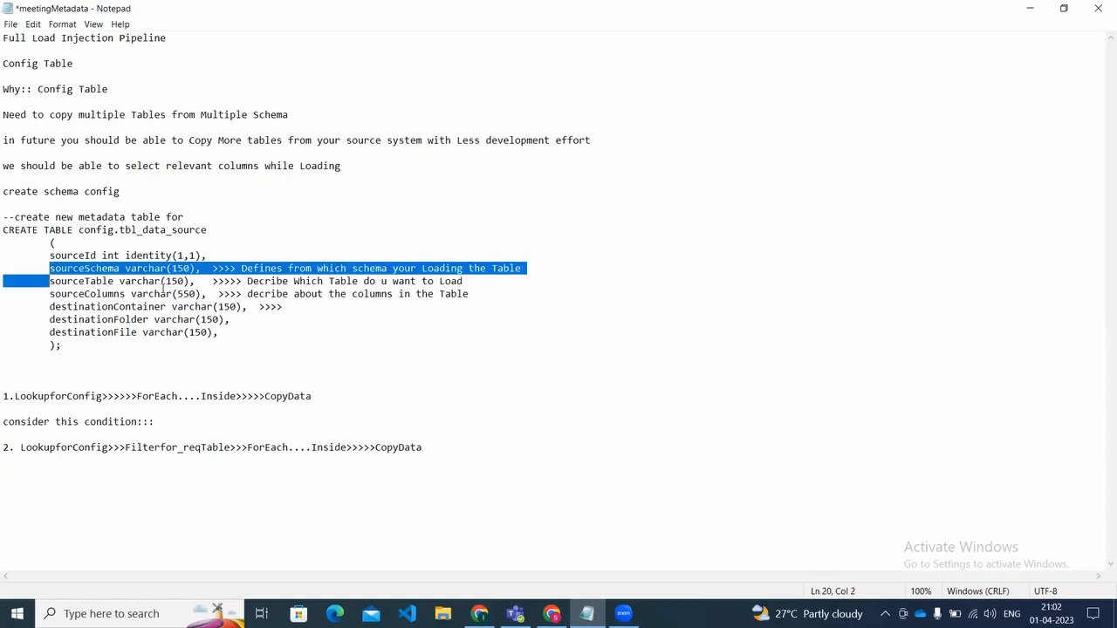
key(shift+Left)
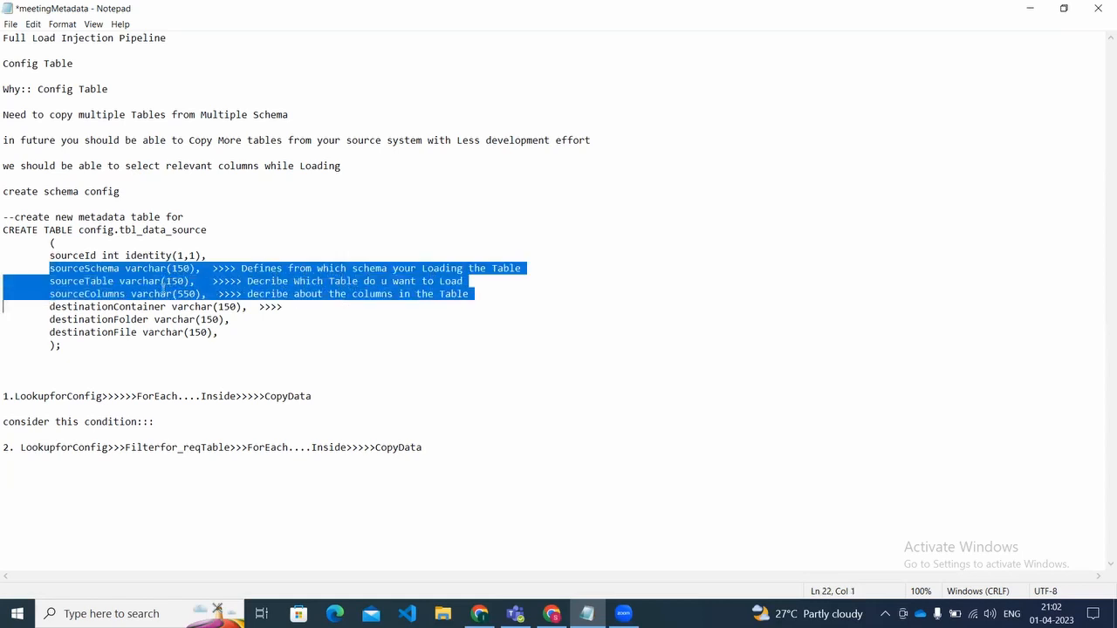
Step: Highlight the destinationContainer, destinationFolder and destinationFile lines to review the destination settings
key(Right)
key(Right)
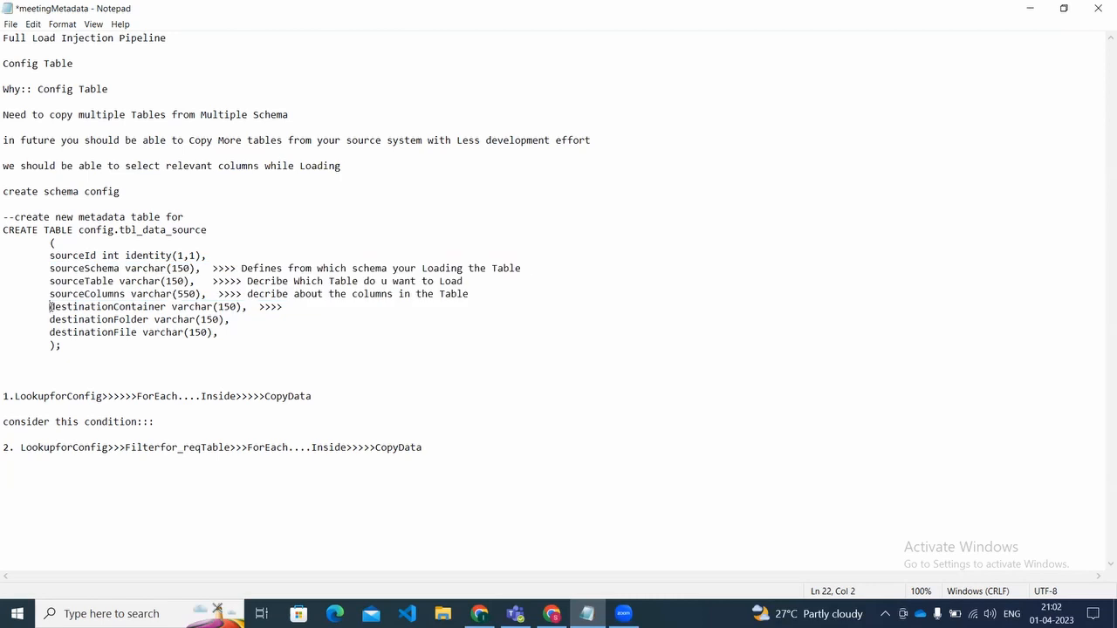
key(shift+Down)
key(shift+Down)
key(shift+Down)
key(shift+Left)
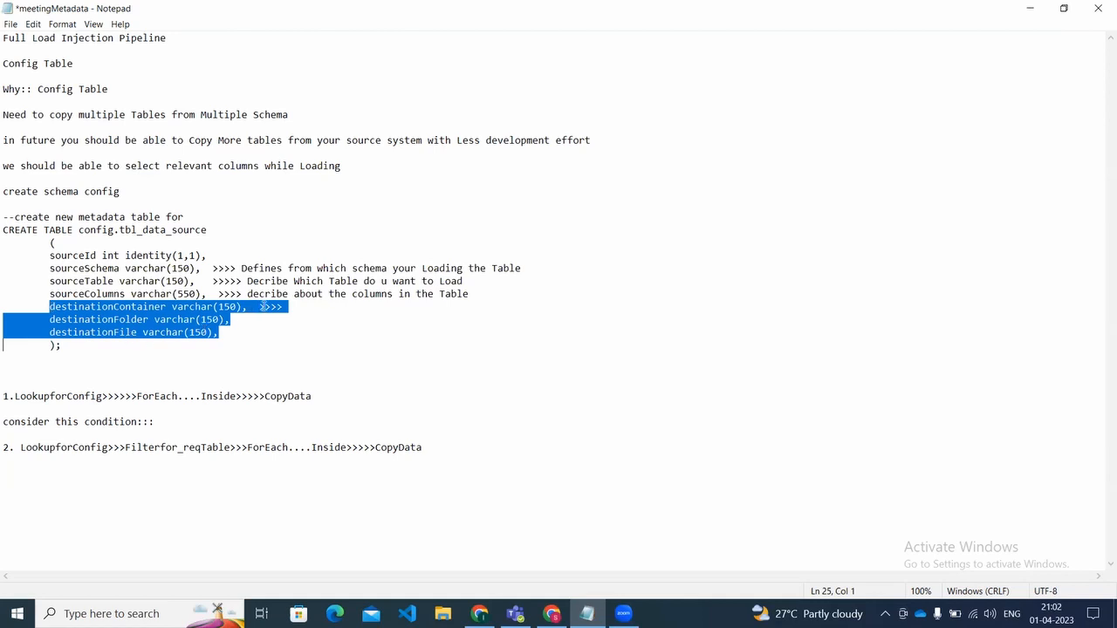
Step: Complete the destinationContainer line's annotation with the sample value "stagging"
click(290, 306)
text(stagging)
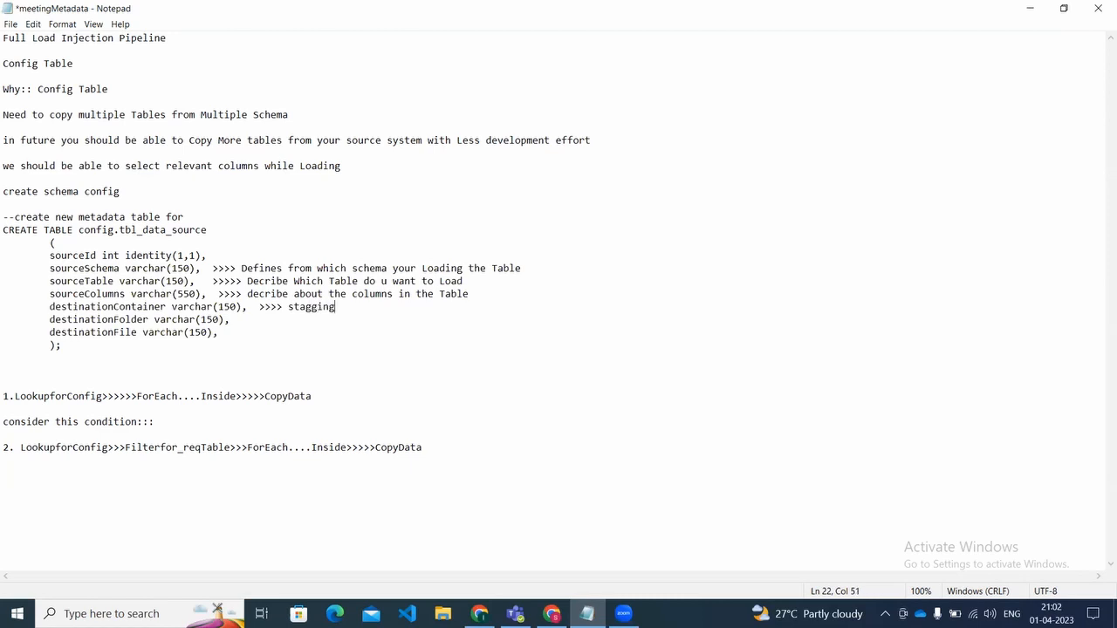
Step: Annotate the destinationFolder line with ">>>> employees" and the destinationFile line with ">>>> employees.csv"
key(Down)
text(>>>> employees)
key(Return)
key(BackSpace)
key(Down)
text(>>>> employees.csv)
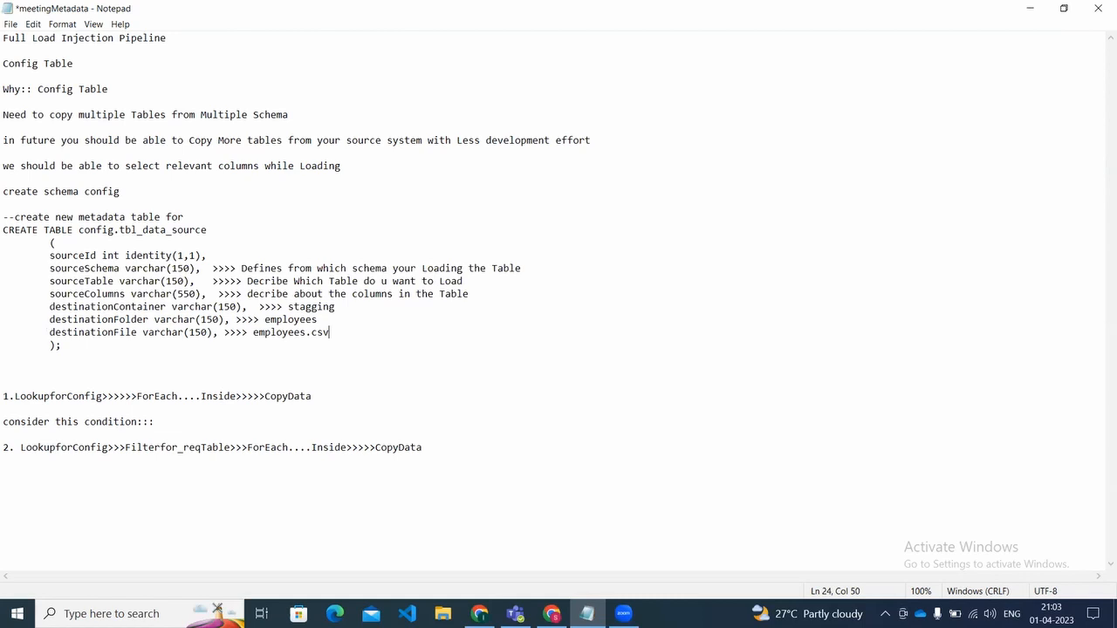
Step: Highlight the three annotated destination lines in the table definition to review their sample values
click(316, 306)
click(213, 295)
key(Left)
key(Left)
key(Left)
key(Left)
key(Left)
key(Left)
key(Left)
key(Left)
key(Left)
key(Left)
key(Left)
key(Left)
key(Left)
key(Left)
key(Left)
key(Left)
key(Left)
key(Left)
key(Left)
key(Left)
key(Down)
key(Down)
key(Up)
key(Left)
key(Left)
key(Left)
key(shift+Down)
key(shift+Down)
key(shift+Down)
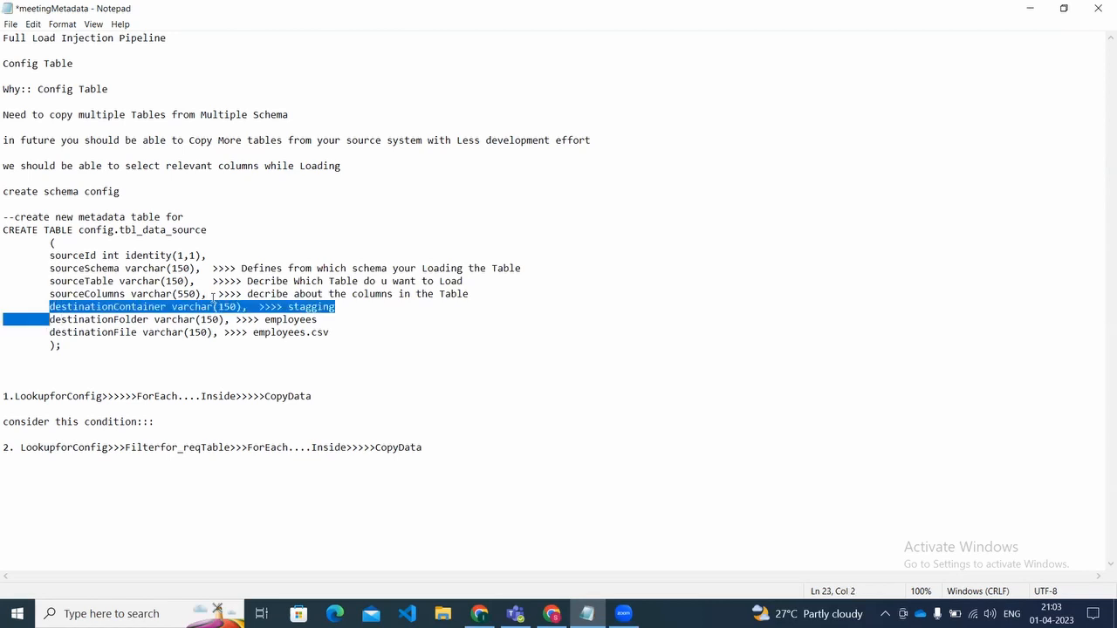
key(shift+Left)
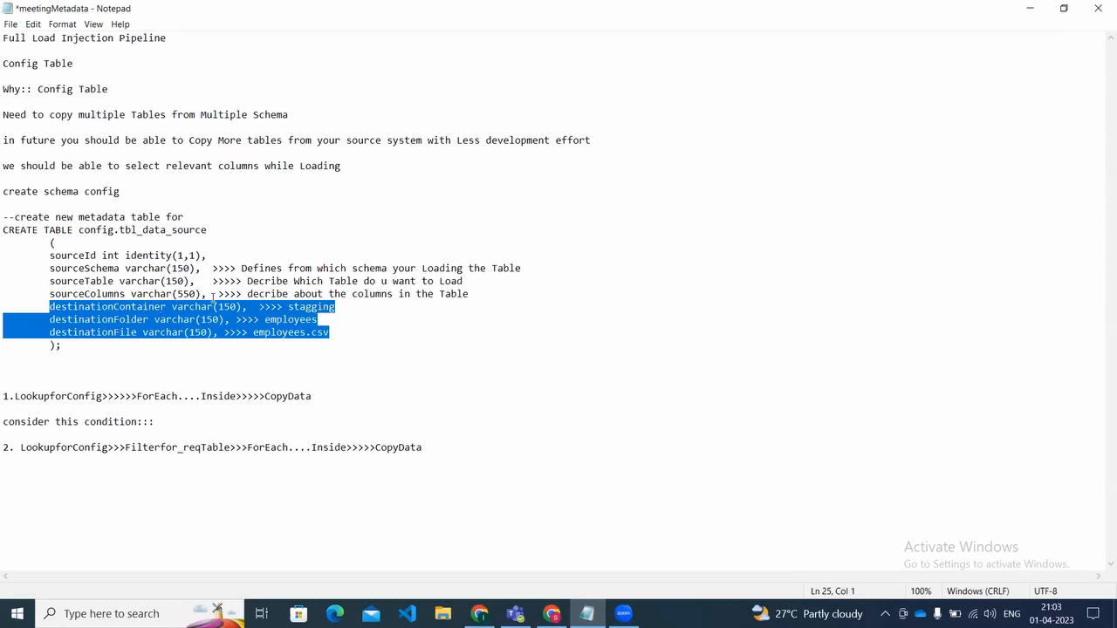
Step: Remove the destinationContainer, destinationFolder and destinationFile lines from the table definition
click(387, 341)
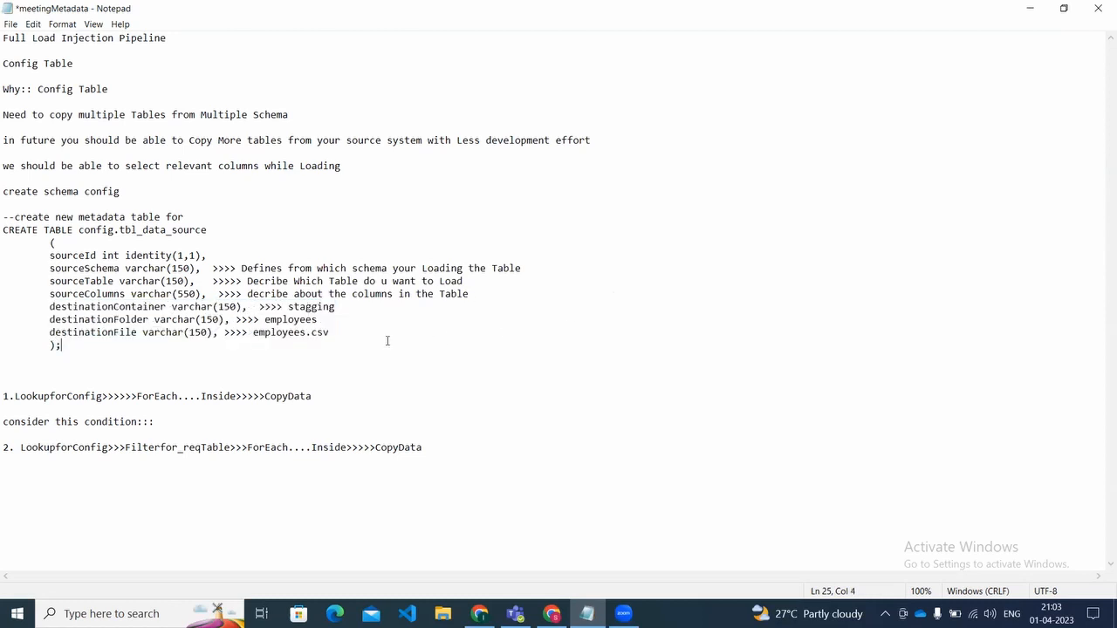
click(368, 337)
key(Return)
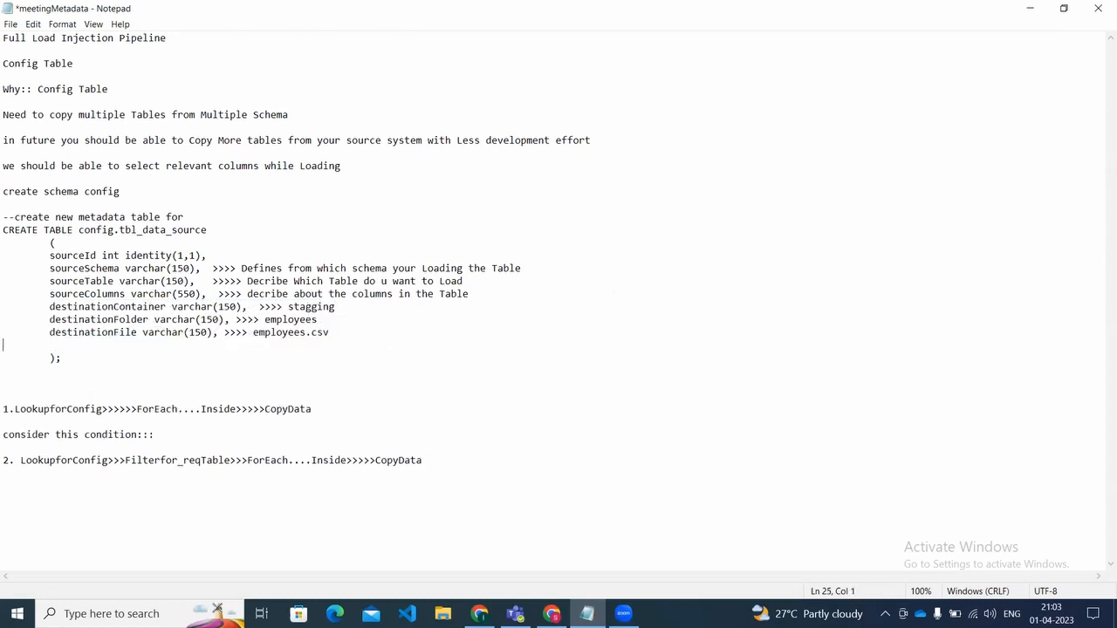
key(Up)
key(Up)
key(Up)
key(Right)
key(Right)
key(shift+Down)
key(shift+Down)
key(shift+End)
key(ctrl+c)
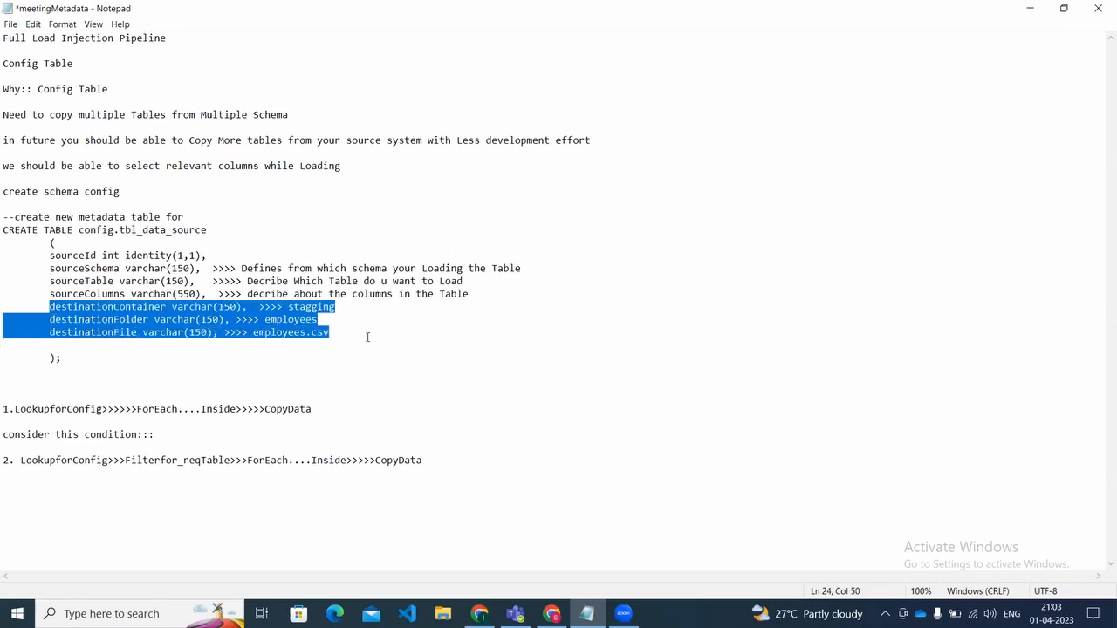
key(Delete)
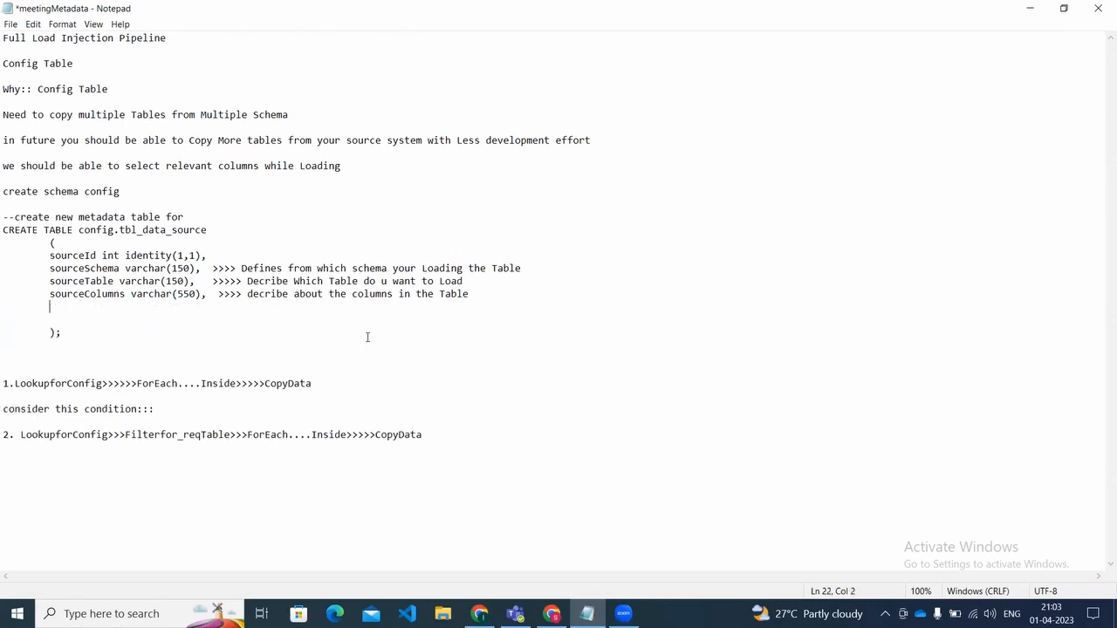
Step: Add the line "TargetTable varchar(550) >>>> employees_stagging (Targettable)" below sourceColumns as an alternative destination setting
text(TargetT)
text(able)
text( varchar)
text((55))
key(Left)
text(550)
key(End)
text(>>>> em)
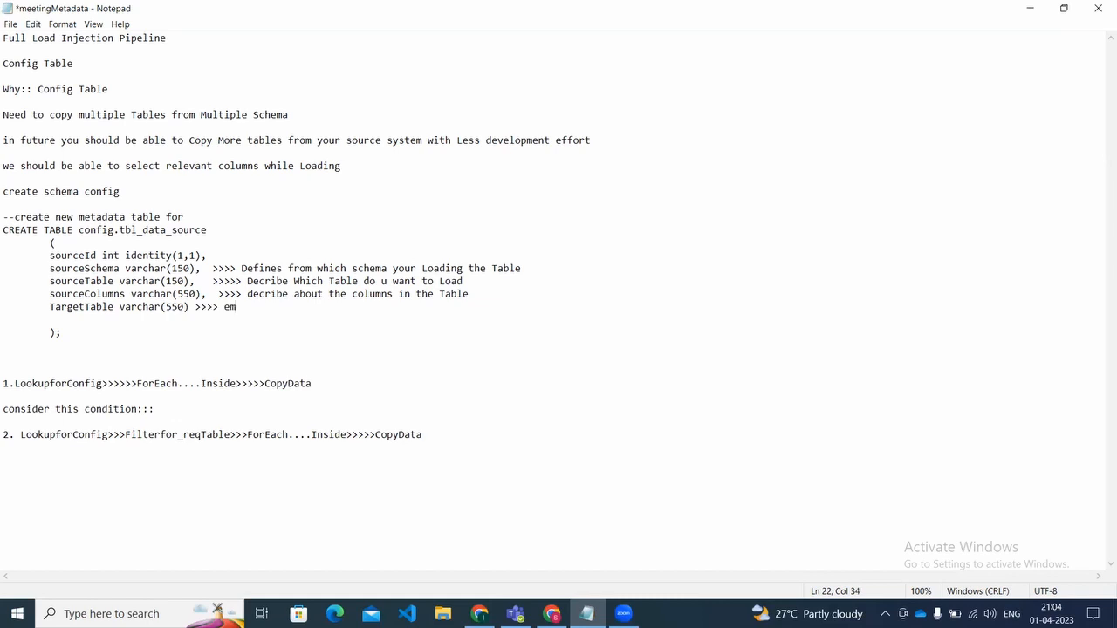
text(ployees_stagging)
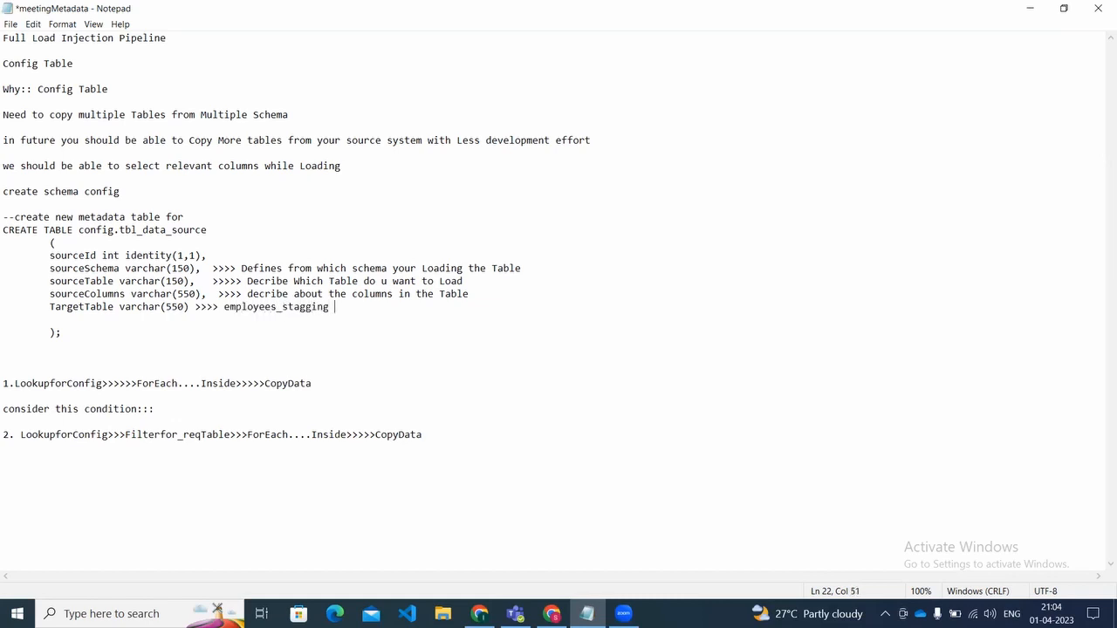
key(Left)
text(Targettable)
Step: Replace the TargetTable line with the three original annotated destination lines
key(Left)
key(Left)
key(Left)
key(Left)
key(Left)
key(Left)
key(Left)
key(Left)
key(Left)
key(Left)
key(Left)
key(Left)
key(Left)
key(Left)
key(Left)
key(Left)
key(Left)
key(Left)
key(Left)
key(Left)
key(Home)
key(Right)
key(Left)
key(shift+Right)
key(shift+Right)
key(shift+Right)
key(shift+Right)
key(shift+Right)
key(shift+Right)
key(shift+Right)
key(shift+Right)
key(shift+Right)
key(shift+Right)
key(shift+Right)
key(shift+Right)
key(shift+Right)
key(shift+Right)
key(shift+Right)
key(shift+Right)
key(shift+Right)
key(shift+Right)
key(shift+Right)
key(shift+Right)
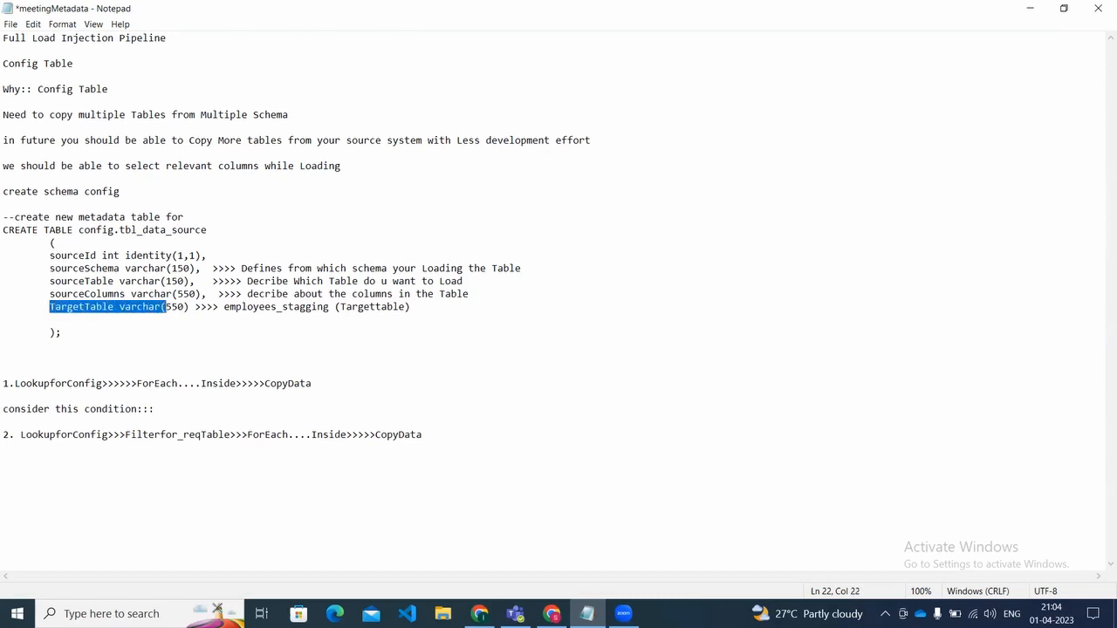
key(shift+Right)
key(shift+Right)
key(shift+Right)
key(shift+Right)
key(shift+Right)
key(shift+Right)
key(shift+Right)
key(shift+Right)
key(shift+Right)
key(shift+Right)
key(shift+Right)
key(shift+Right)
key(shift+Right)
key(shift+Right)
key(shift+Right)
key(shift+Right)
key(shift+Right)
key(shift+Right)
key(shift+Right)
key(shift+Right)
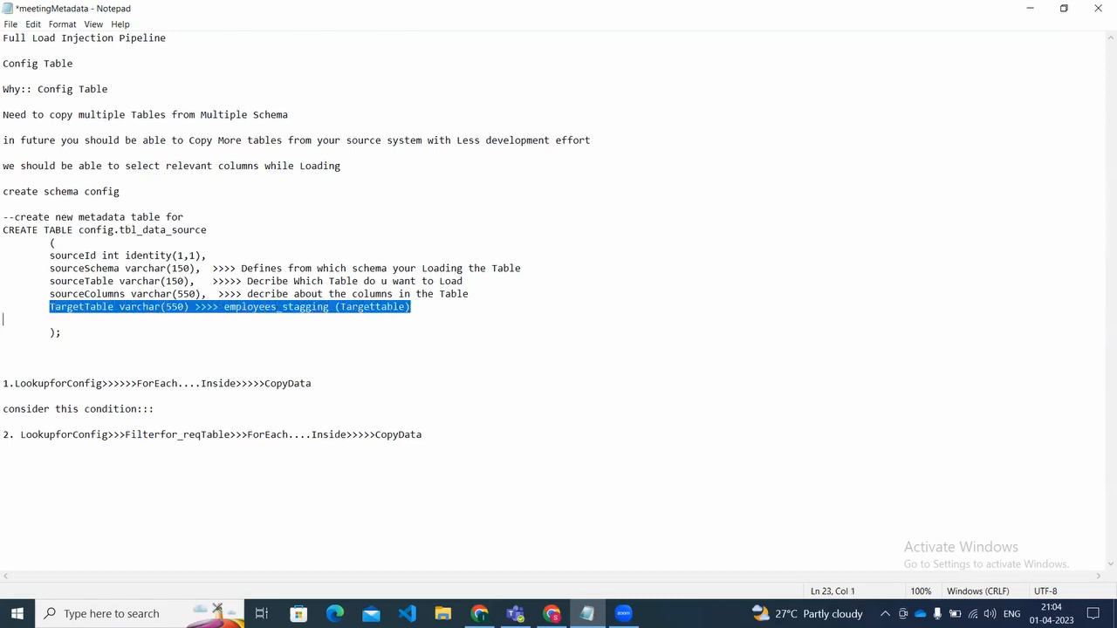
key(Delete)
key(ctrl+v)
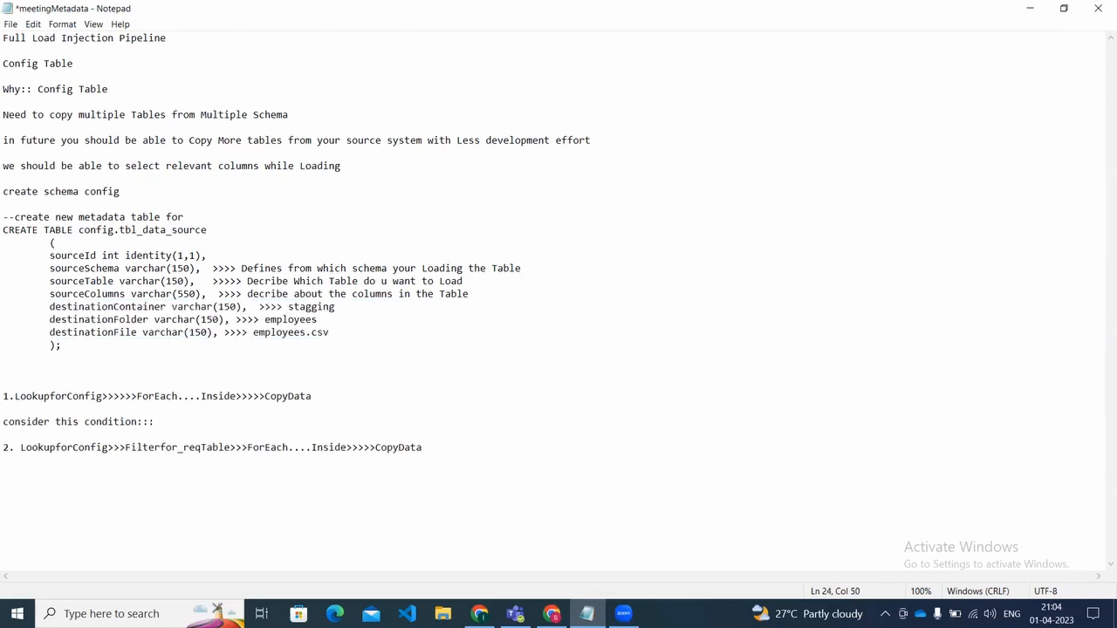
Step: Save the notes and highlight the first pipeline flow, from LookupforConfig through ForEach to CopyData
key(ctrl+s)
key(Down)
key(Down)
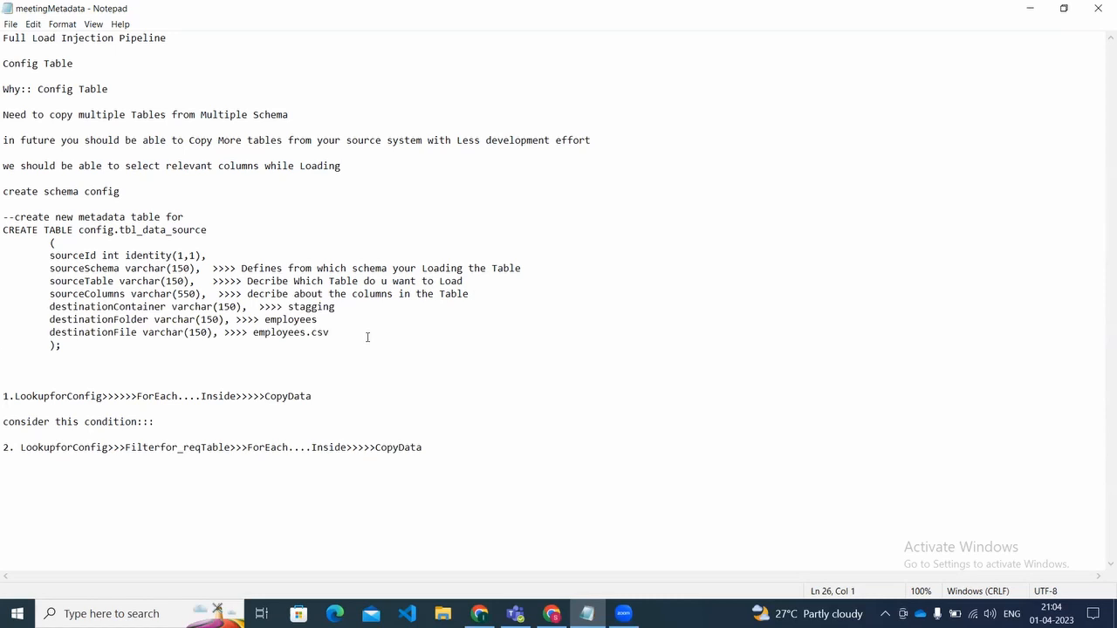
key(Down)
key(Down)
key(Down)
key(Down)
key(Down)
key(Down)
key(Down)
key(Down)
key(Up)
key(Up)
key(Up)
key(Up)
key(Up)
key(shift+Right)
key(shift+Right)
key(shift+Right)
key(shift+Right)
key(shift+Right)
key(shift+Right)
key(shift+Right)
key(shift+Right)
key(shift+Right)
key(shift+Right)
key(shift+Right)
key(shift+Right)
key(shift+Right)
key(shift+Right)
key(shift+Right)
key(shift+Right)
key(shift+Right)
key(shift+Right)
key(shift+Right)
key(shift+Right)
key(shift+Right)
key(shift+Right)
key(shift+Right)
key(shift+Right)
key(shift+Right)
key(shift+Right)
key(shift+Right)
key(shift+Right)
key(shift+Right)
key(shift+Right)
key(shift+Right)
key(shift+Right)
key(shift+Right)
key(shift+Right)
key(shift+Right)
key(shift+Right)
key(shift+Right)
key(shift+Right)
key(shift+Right)
key(shift+Right)
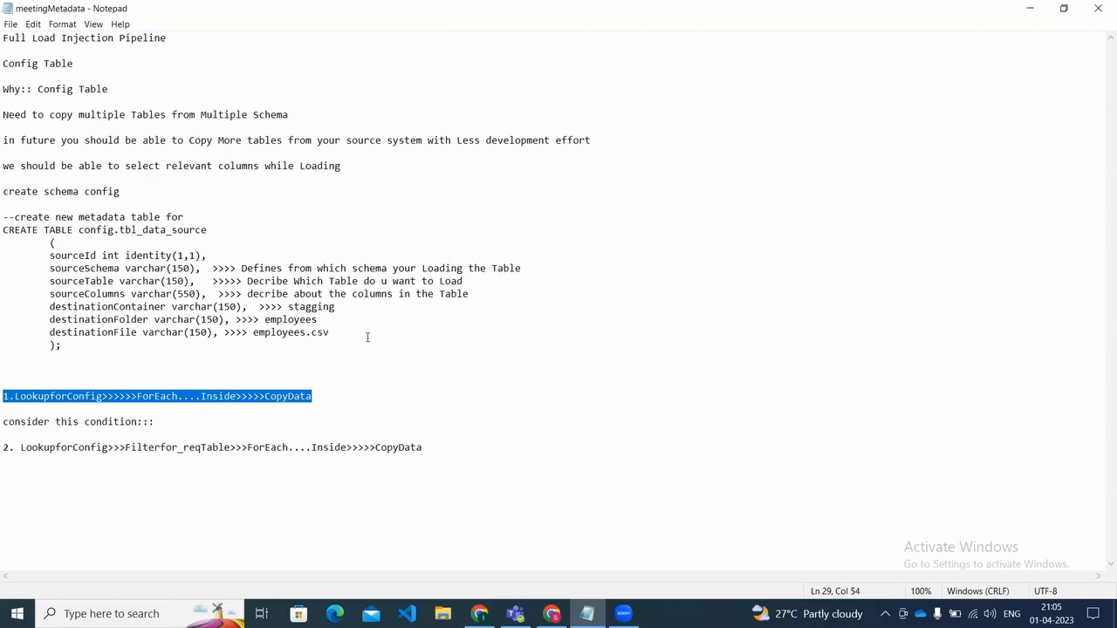
Step: Complete the "consider this condition:::" line with "i want to load only one Table"
click(294, 403)
click(280, 422)
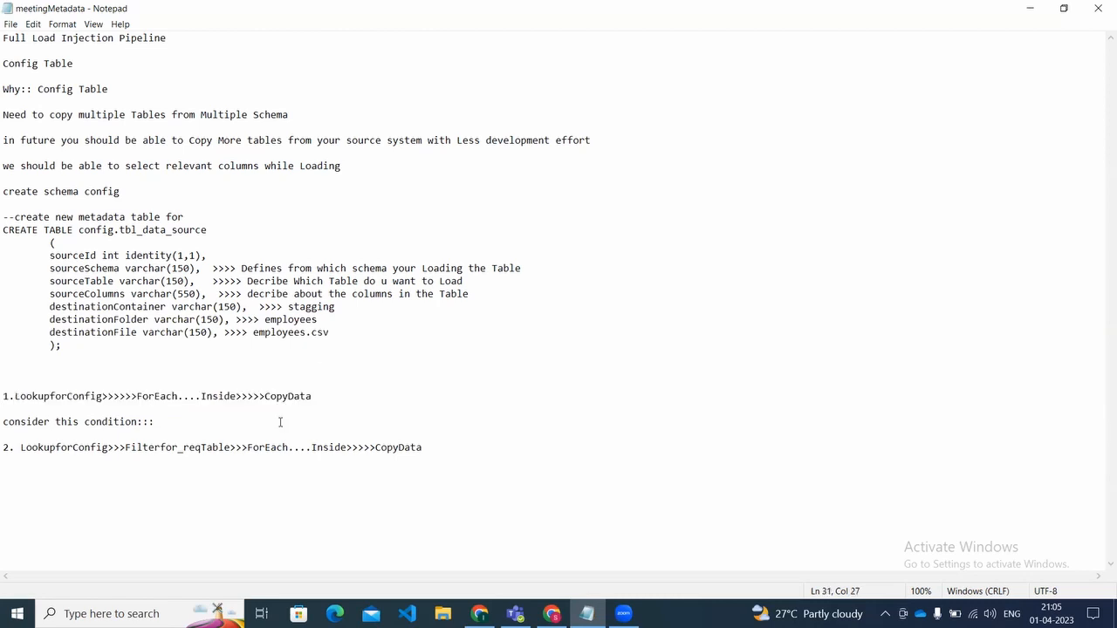
text(i)
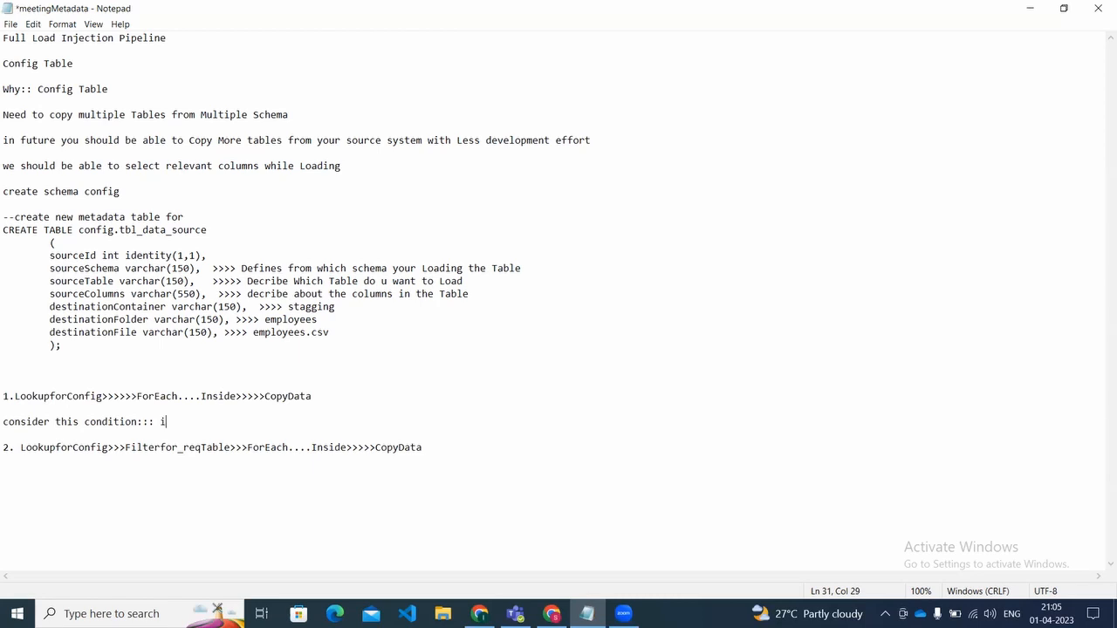
text( want to load only one Table)
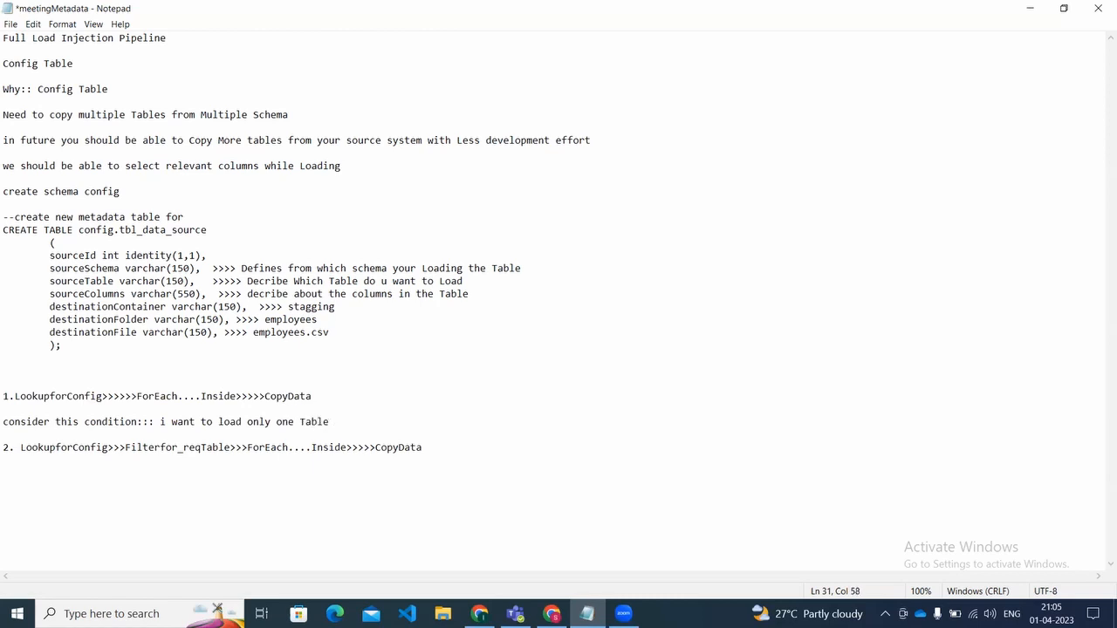
Step: Highlight the beginning of the second pipeline flow, from LookupforConfig to the filter activity, to review it
key(Down)
key(shift+Right)
key(shift+Right)
key(shift+Right)
key(shift+Right)
key(shift+Right)
key(shift+Right)
key(shift+Right)
key(shift+Right)
key(shift+Right)
key(shift+Right)
key(shift+Right)
key(shift+Right)
key(shift+Right)
key(shift+Right)
key(shift+Right)
key(shift+Right)
key(shift+Right)
key(shift+Right)
key(shift+Right)
key(shift+Right)
Step: Highlight Filterfor_reqTable in the second pipeline flow, follow the flow to CopyData, and save the notes
key(shift+Right)
key(shift+Right)
key(shift+Right)
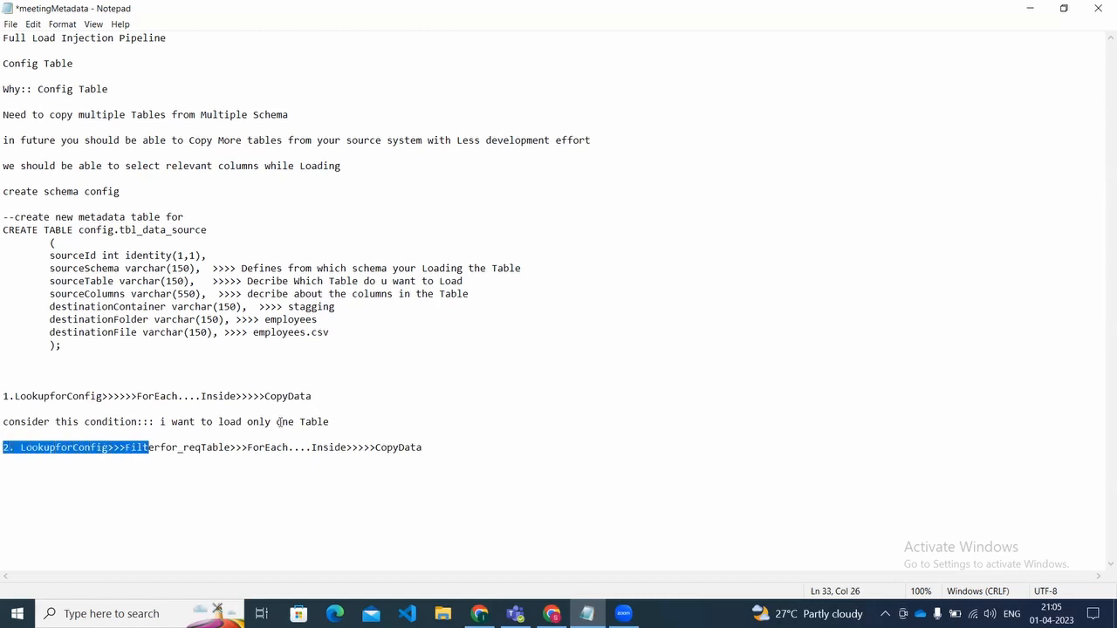
click(127, 448)
key(shift+Right)
key(shift+Right)
key(shift+Right)
key(shift+Right)
key(shift+Right)
key(shift+Right)
key(shift+Right)
key(shift+Right)
key(shift+Right)
key(shift+Right)
key(shift+Right)
key(shift+Right)
key(shift+Right)
key(shift+Right)
key(shift+Right)
key(shift+Right)
key(shift+Right)
key(shift+Right)
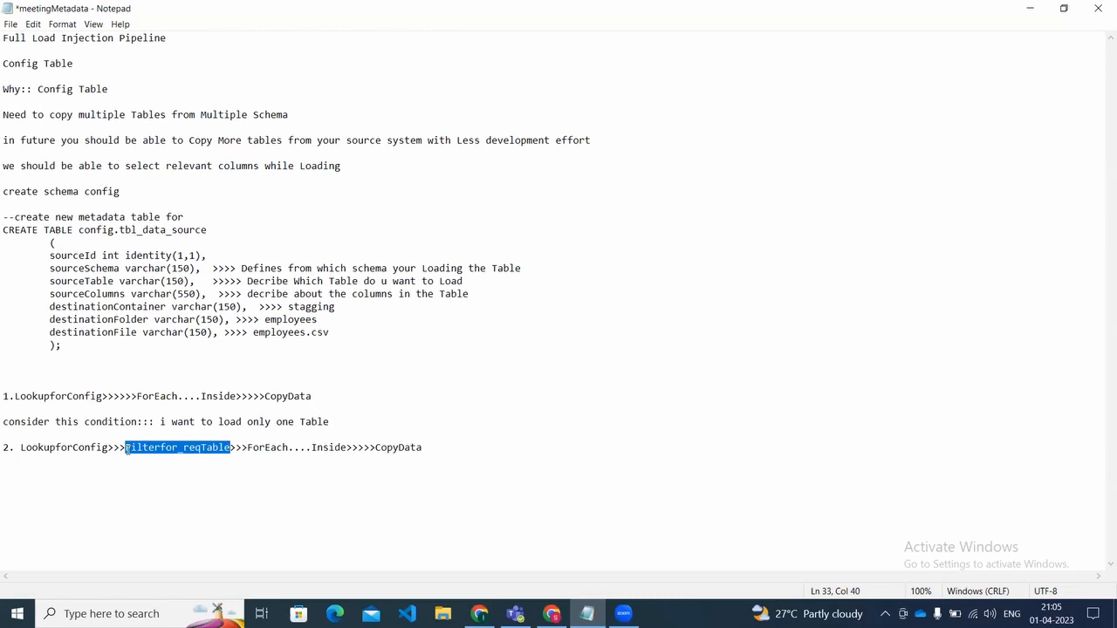
key(Right)
key(Right)
key(Right)
key(Right)
key(Right)
key(Right)
key(Right)
key(Right)
key(Right)
key(Right)
key(Right)
key(Right)
key(Right)
key(Right)
key(Right)
key(Right)
key(Right)
key(Right)
key(Right)
key(Right)
key(Right)
key(Right)
key(Right)
key(Right)
key(Right)
key(Right)
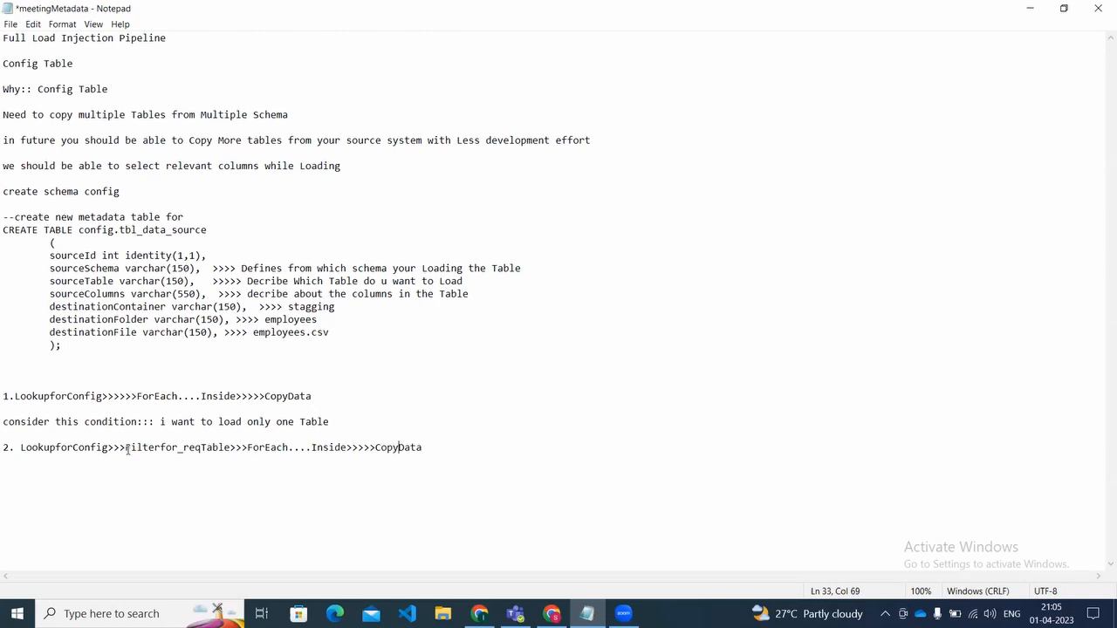
key(ctrl+s)
Step: Highlight the "create schema config" line and the whole CREATE TABLE config.tbl_data_source statement to review them
click(168, 187)
key(shift+Left)
key(shift+Left)
key(shift+Left)
key(shift+Left)
key(shift+Left)
key(shift+Left)
key(shift+Left)
key(shift+Left)
key(shift+Left)
key(shift+Left)
key(shift+Left)
key(shift+Left)
key(shift+Left)
key(shift+Left)
key(shift+Left)
key(shift+Left)
key(shift+Left)
key(shift+Left)
key(shift+Left)
key(shift+Left)
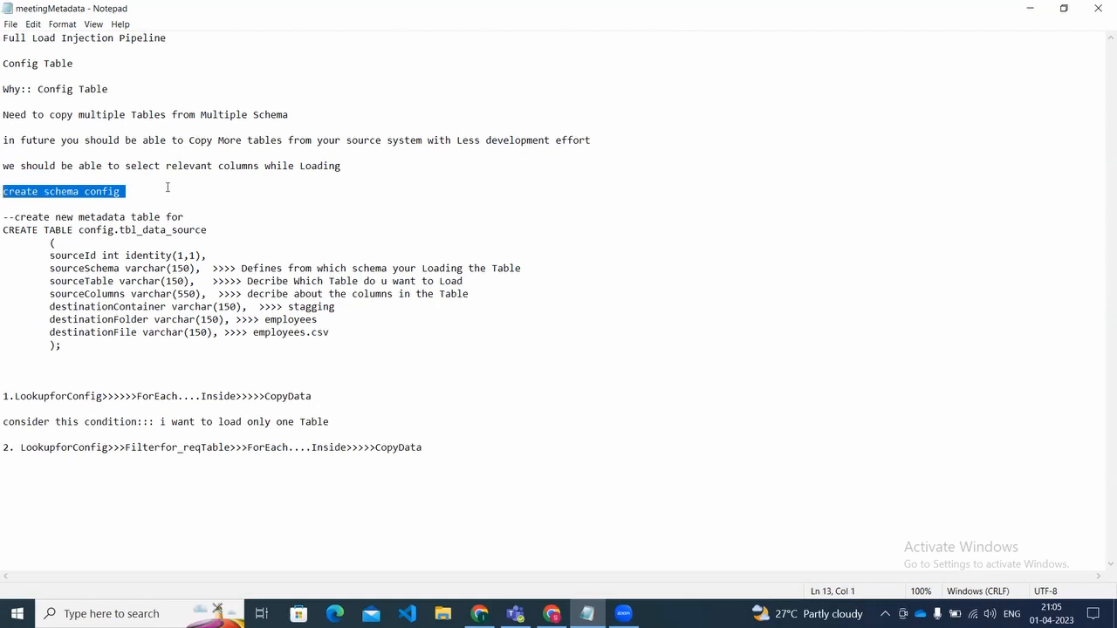
key(Down)
key(Down)
key(Down)
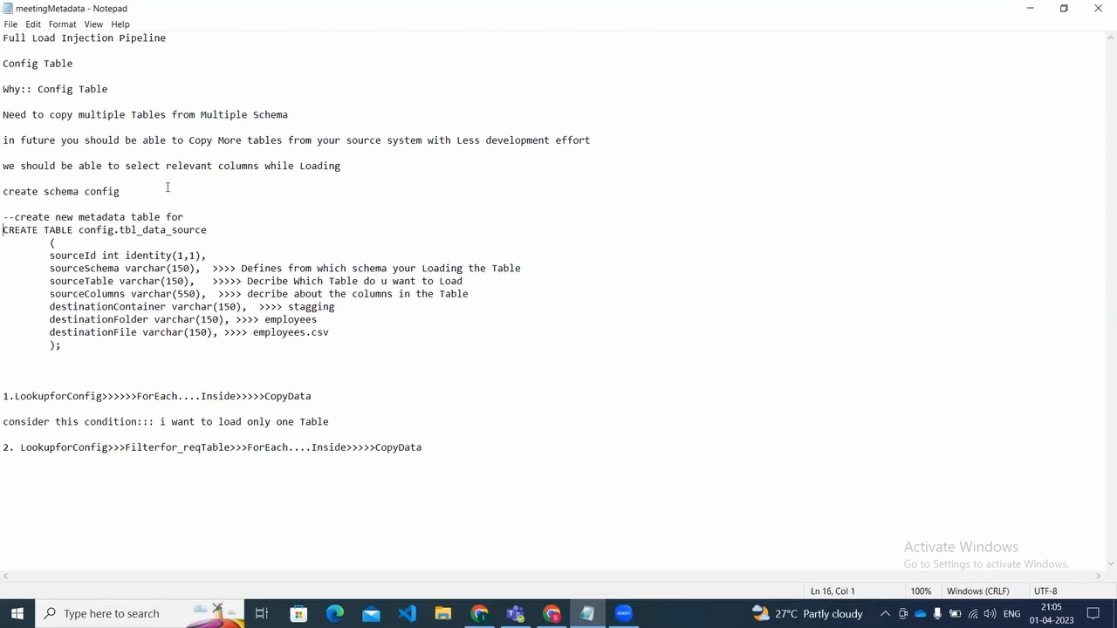
key(shift+Down)
key(shift+Down)
key(shift+Down)
key(shift+Down)
key(shift+Down)
key(shift+Down)
key(shift+Down)
key(shift+Down)
key(shift+Down)
key(shift+Down)
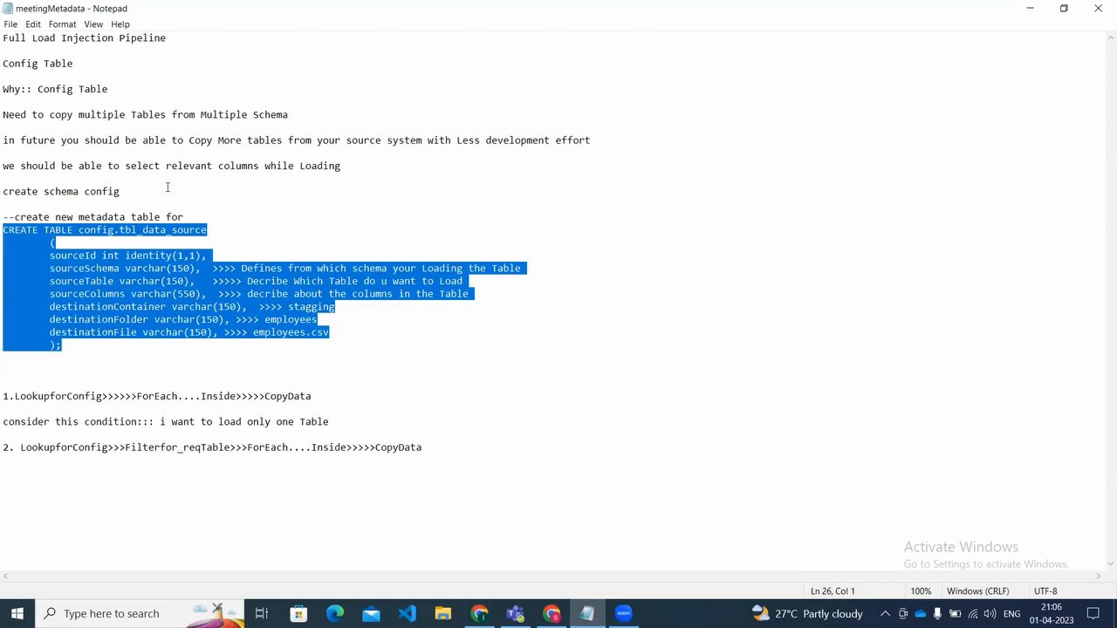
Step: Switch to the Azure SQL query editor in Chrome and look through the config table's insert and select statements
click(552, 613)
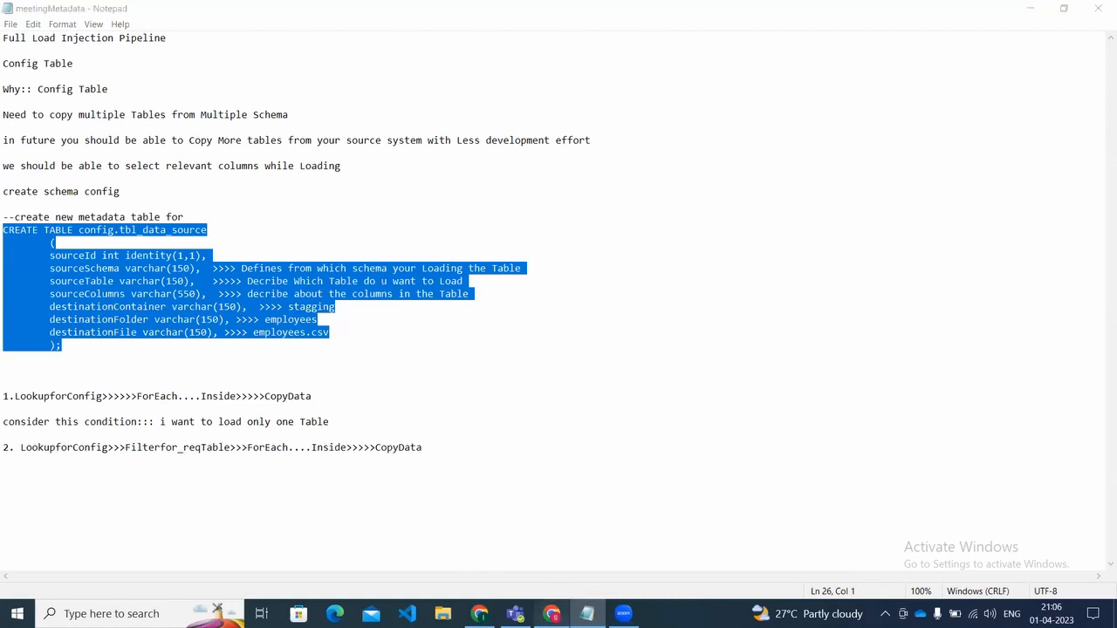
click(591, 325)
key(Down)
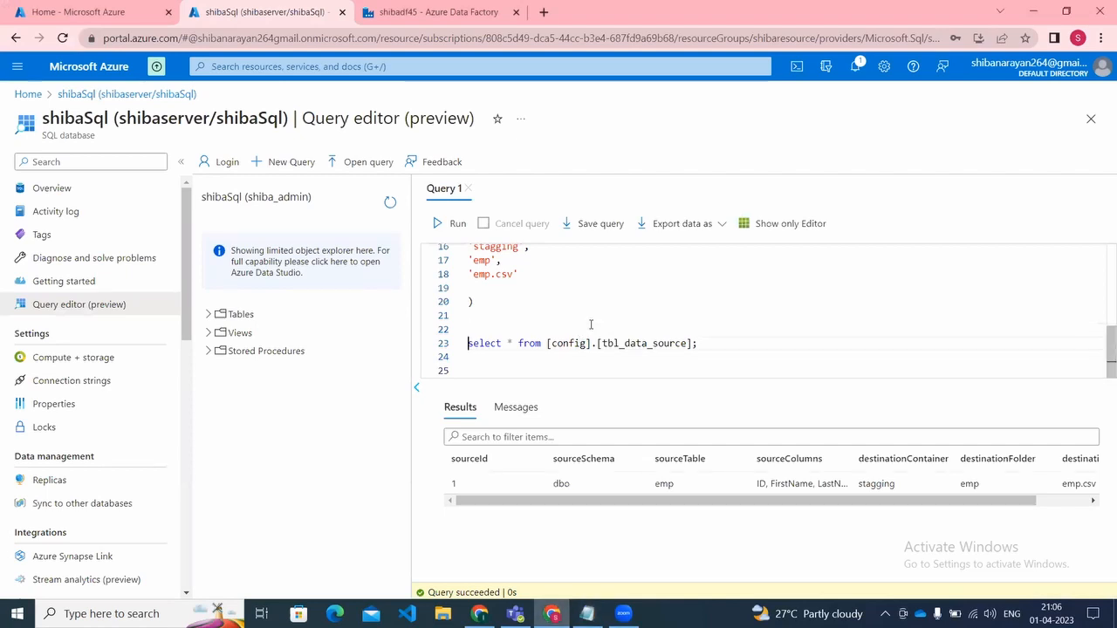
key(Up)
key(Up)
key(Up)
key(Up)
key(Up)
key(Up)
key(Up)
key(Up)
key(Up)
key(Up)
key(Up)
key(Up)
key(Up)
key(Up)
key(Up)
key(Up)
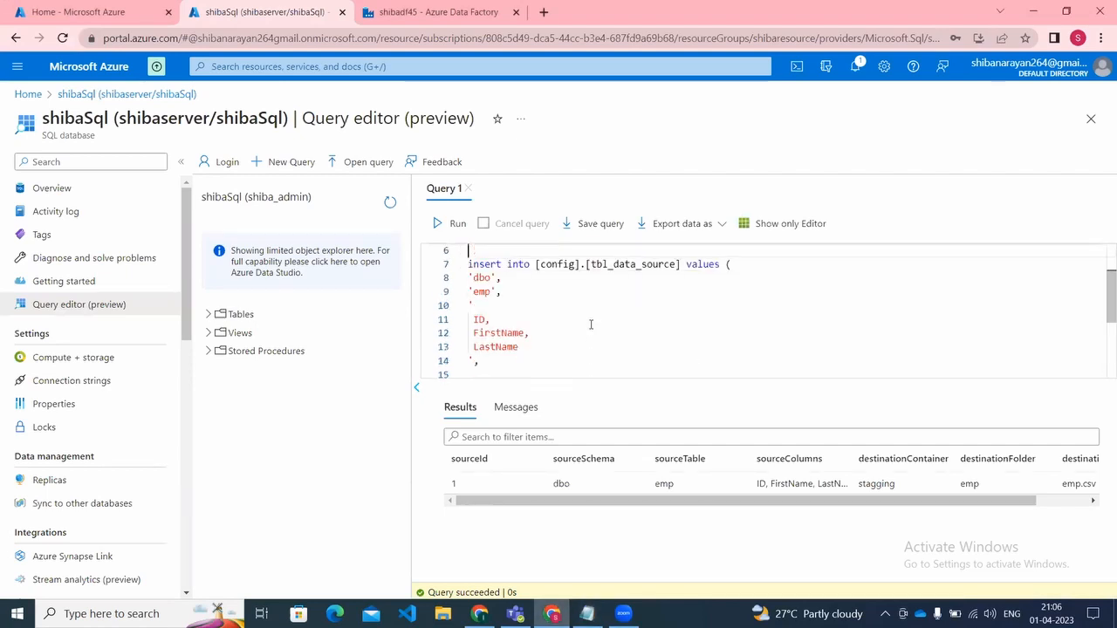
key(Down)
key(Down)
key(Down)
key(Down)
key(Down)
key(Down)
key(Down)
key(Down)
key(Down)
key(Down)
key(Down)
key(Down)
key(Down)
key(Down)
key(Down)
key(Down)
key(Down)
key(Down)
key(Up)
key(Up)
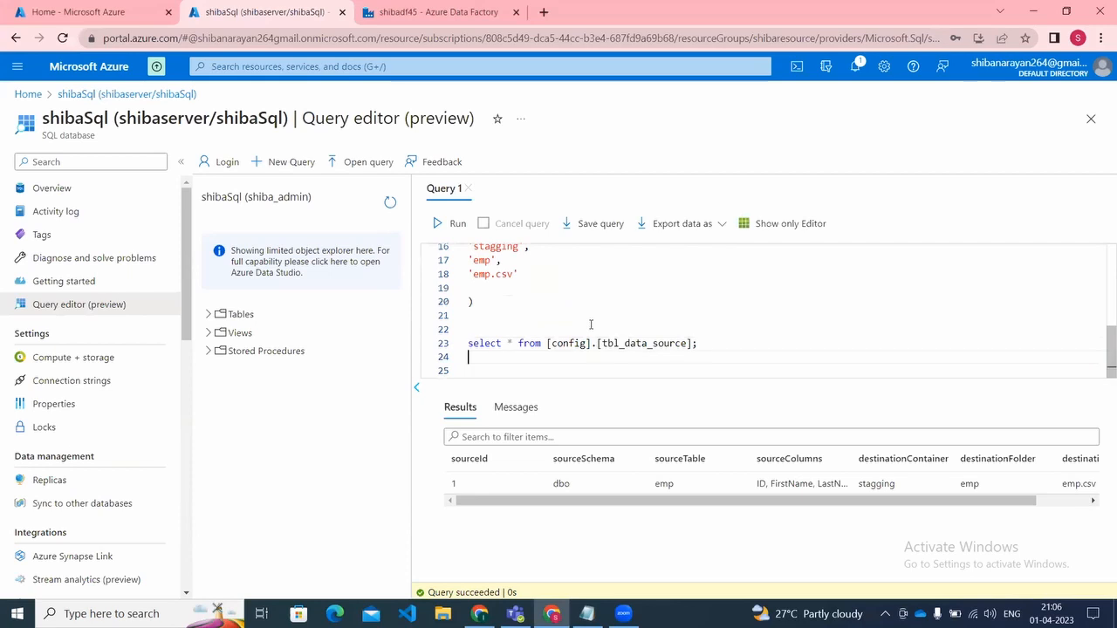
Step: Run only the query "select * from [config].[tbl_data_source];" at the end of the script
key(shift+Right)
key(shift+Right)
key(shift+Right)
key(shift+Right)
key(shift+Right)
key(shift+Right)
key(shift+Right)
key(shift+Right)
key(shift+Right)
key(shift+Right)
key(shift+Right)
key(shift+Right)
key(shift+Right)
key(shift+Right)
key(shift+Right)
key(shift+Right)
key(shift+Right)
key(shift+Right)
key(shift+Right)
key(shift+Right)
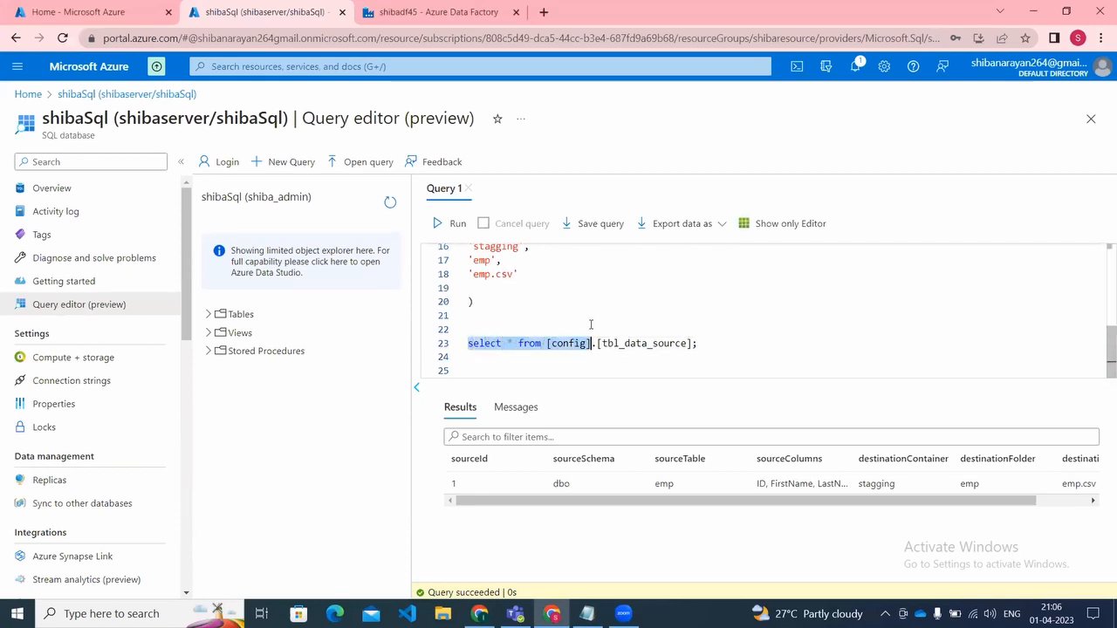
key(shift+End)
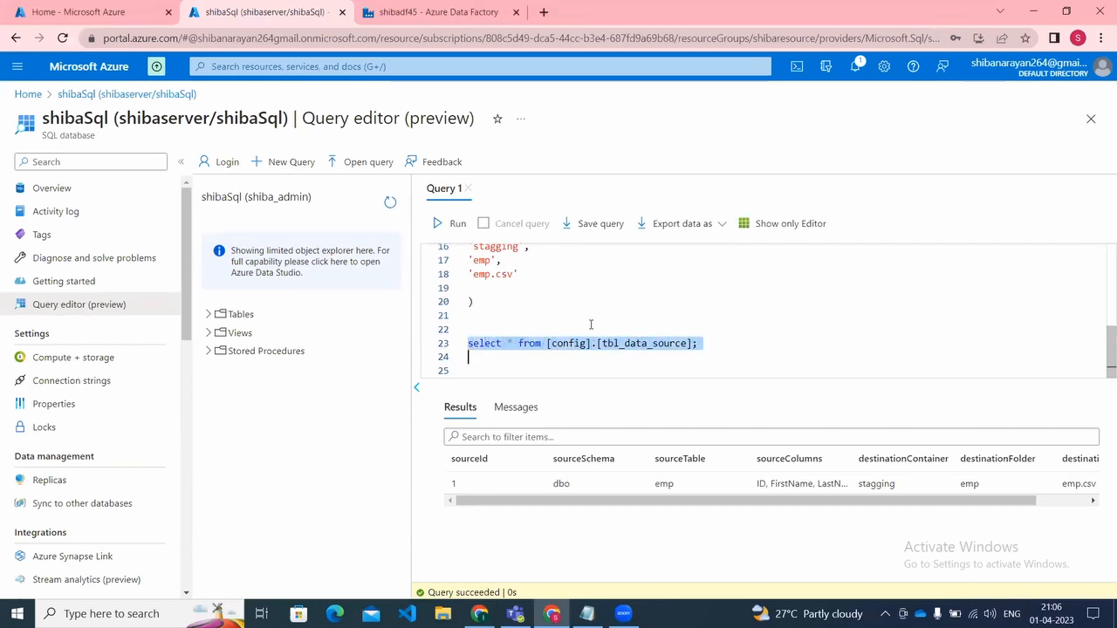
click(437, 225)
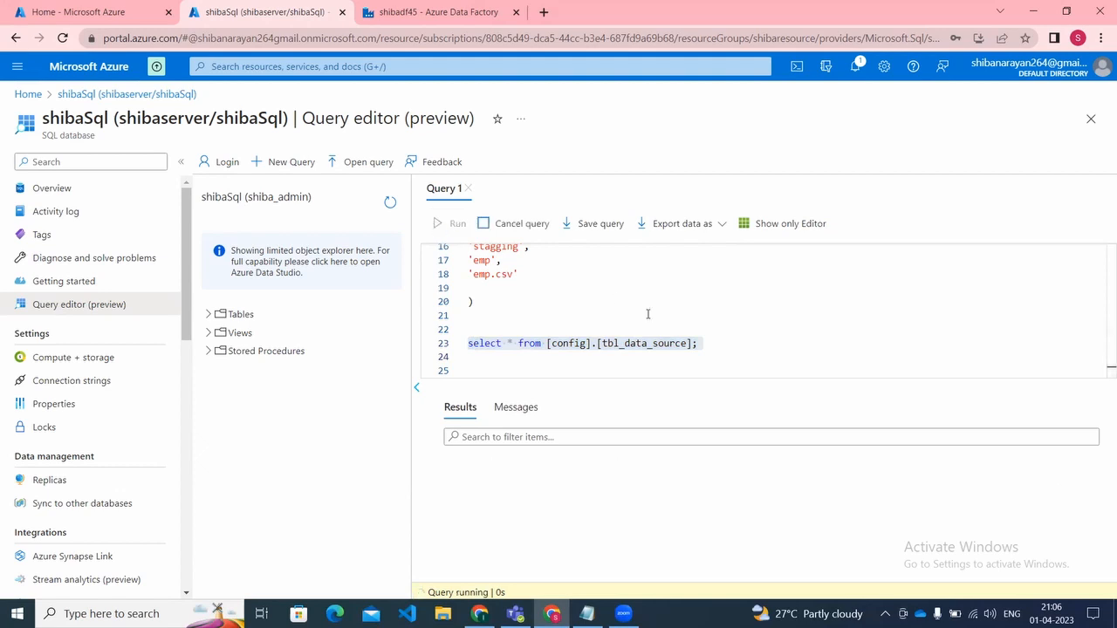
Step: Add blank lines below the final config table query and expand the database's list of tables
click(720, 350)
key(Return)
key(Return)
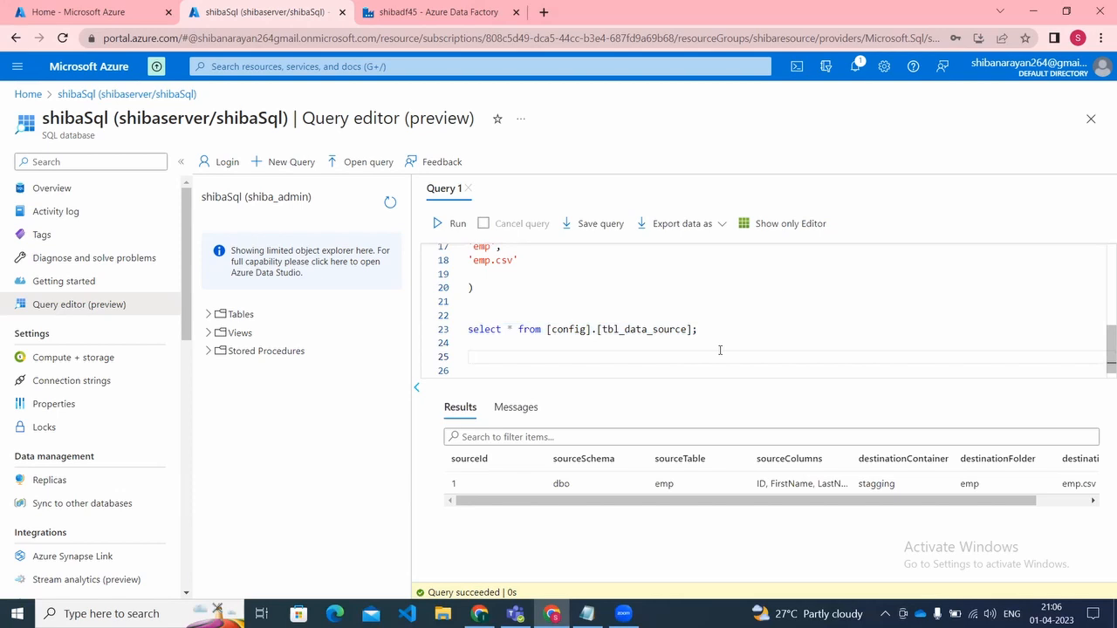
click(214, 318)
Step: Run only the query "select * from [dbo].[emp];" near the beginning of the script
click(652, 314)
key(Up)
key(Up)
key(Up)
key(Up)
key(Up)
key(Up)
key(Up)
key(Up)
key(Up)
key(Up)
key(Up)
key(Up)
key(Up)
key(Up)
key(Up)
key(Up)
key(Up)
key(Up)
key(Up)
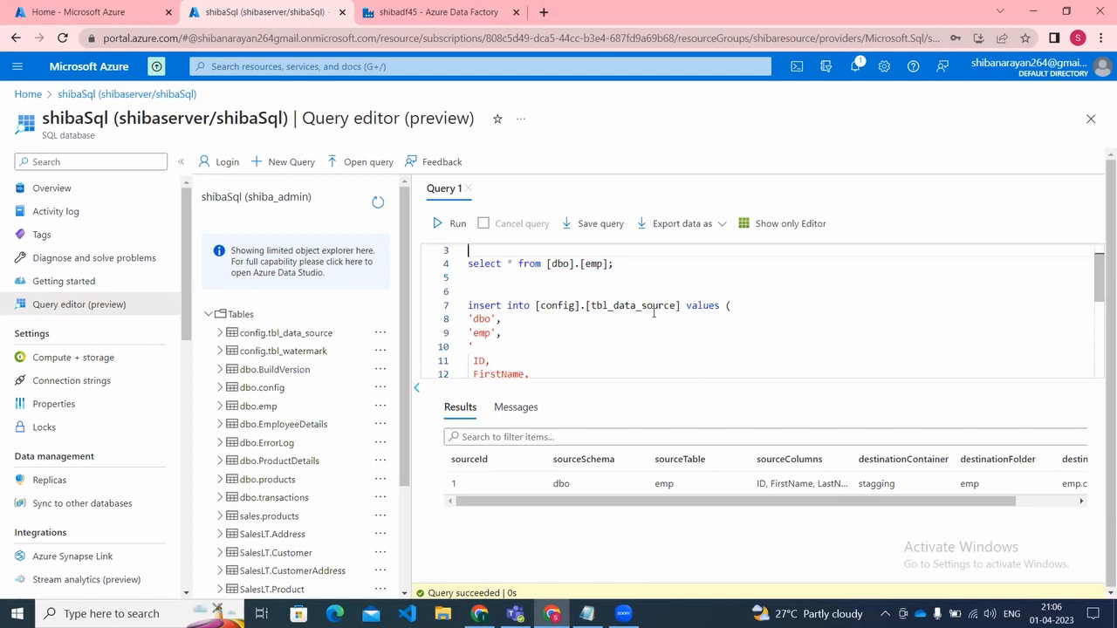
key(Down)
key(Down)
key(Down)
key(ctrl+Home)
key(Right)
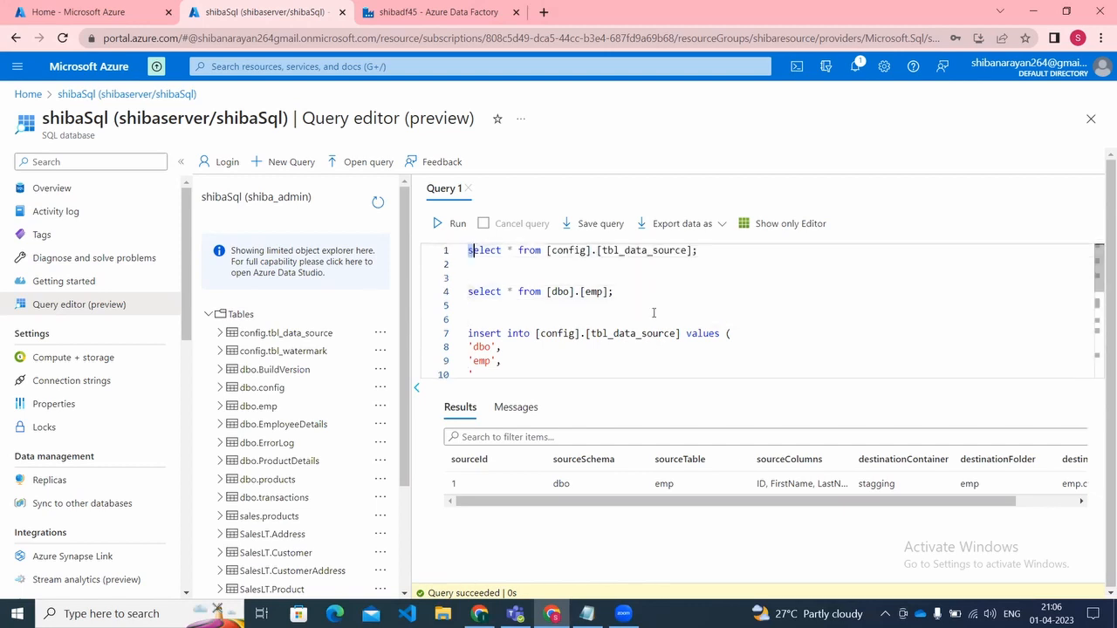
key(Down)
key(Down)
key(Down)
key(Left)
key(shift+Right)
key(shift+Right)
key(shift+Right)
key(shift+Right)
key(shift+Right)
key(shift+Right)
key(shift+Right)
key(shift+Right)
key(shift+Right)
key(shift+Right)
key(shift+Right)
key(shift+Right)
key(shift+Right)
key(shift+Right)
key(shift+Right)
key(shift+Right)
key(shift+Right)
key(shift+Right)
key(shift+Right)
key(shift+Right)
key(shift+Right)
key(shift+Right)
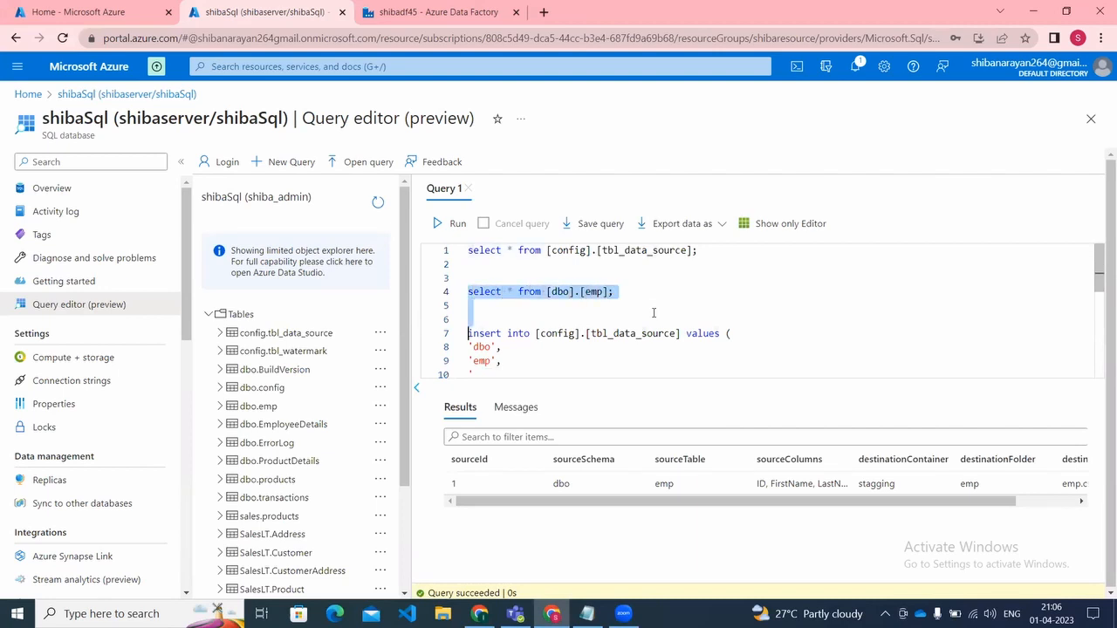
key(shift+Right)
click(430, 228)
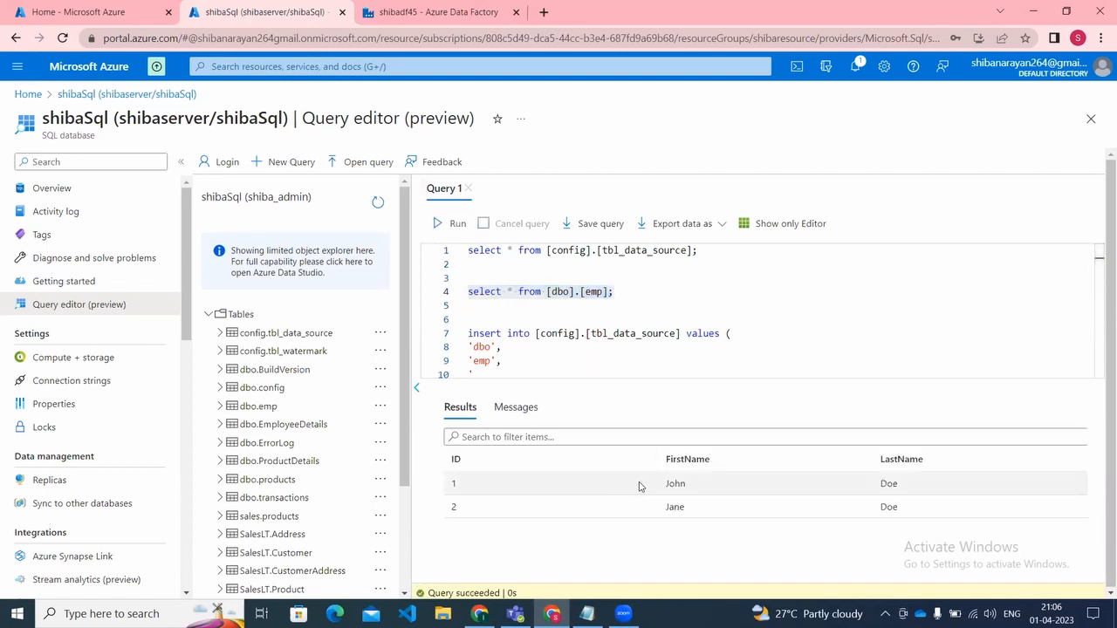
Step: Add the query "select * from [sales].[products];" at the end of the script
click(674, 369)
key(Down)
key(Down)
key(Down)
key(Down)
key(Down)
key(Down)
key(Down)
key(Down)
key(Down)
key(Down)
key(Down)
key(Down)
key(Down)
key(Down)
key(Down)
key(Down)
key(Down)
key(Up)
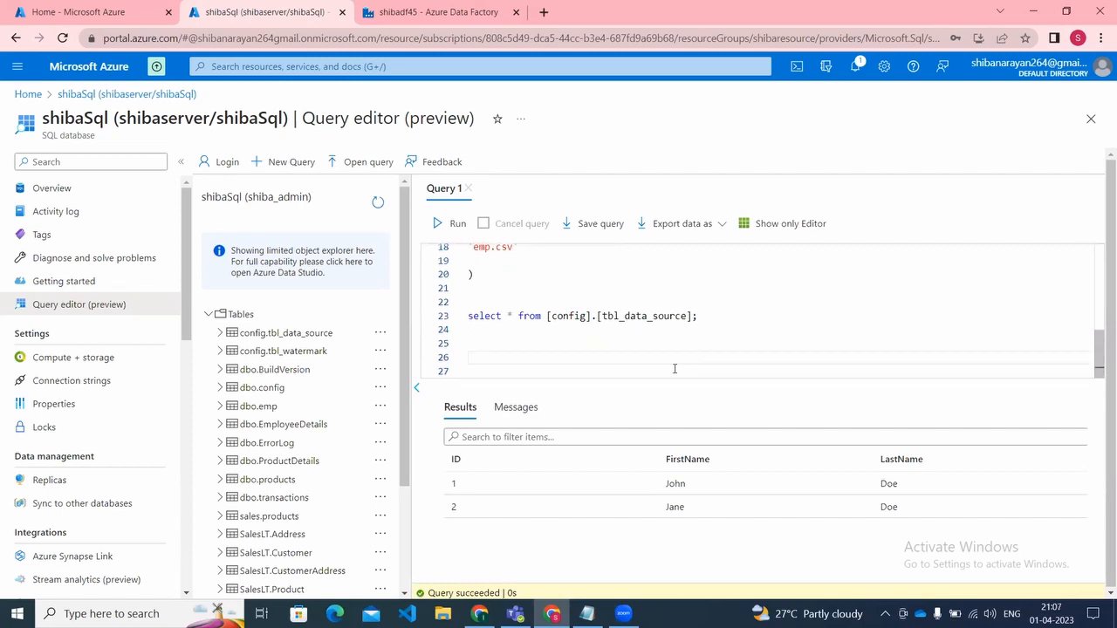
text(sle)
key(BackSpace)
key(BackSpace)
key(BackSpace)
text(select * from)
text( sa)
click(675, 373)
text(;)
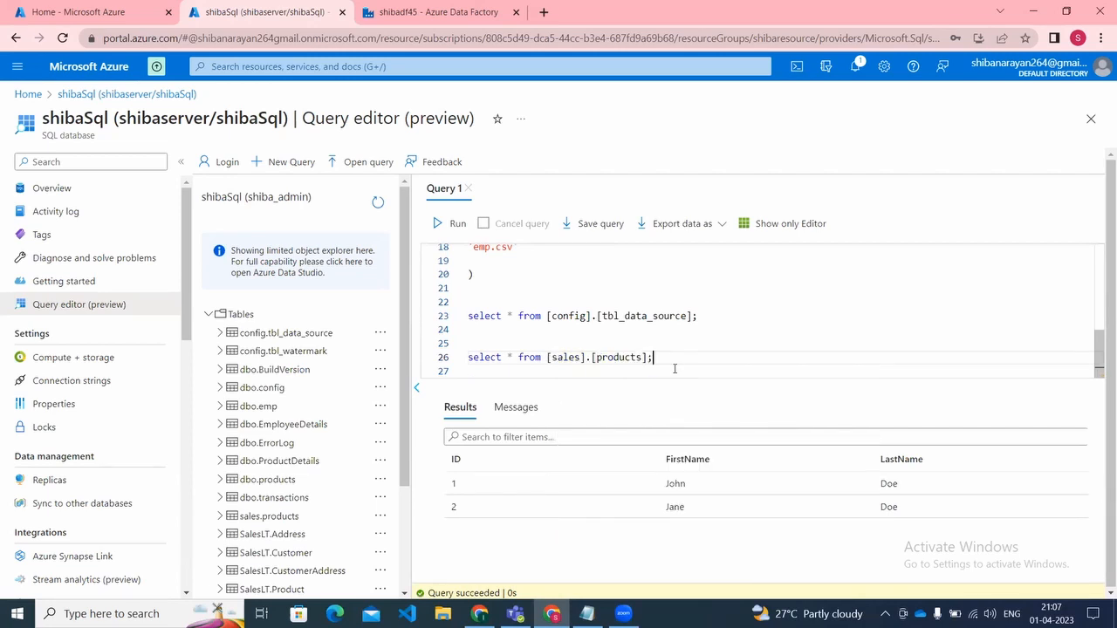
Step: Run only the query "select * from [sales].[products];" at the end of the script
key(shift+Left)
key(shift+Left)
key(shift+Left)
key(shift+Left)
key(shift+Left)
key(shift+Left)
key(shift+Left)
key(shift+Left)
key(shift+Left)
key(shift+Left)
key(shift+Left)
key(shift+Left)
key(shift+Left)
key(shift+Left)
key(shift+Left)
key(shift+Left)
key(shift+Left)
key(shift+Left)
key(shift+Left)
key(shift+Left)
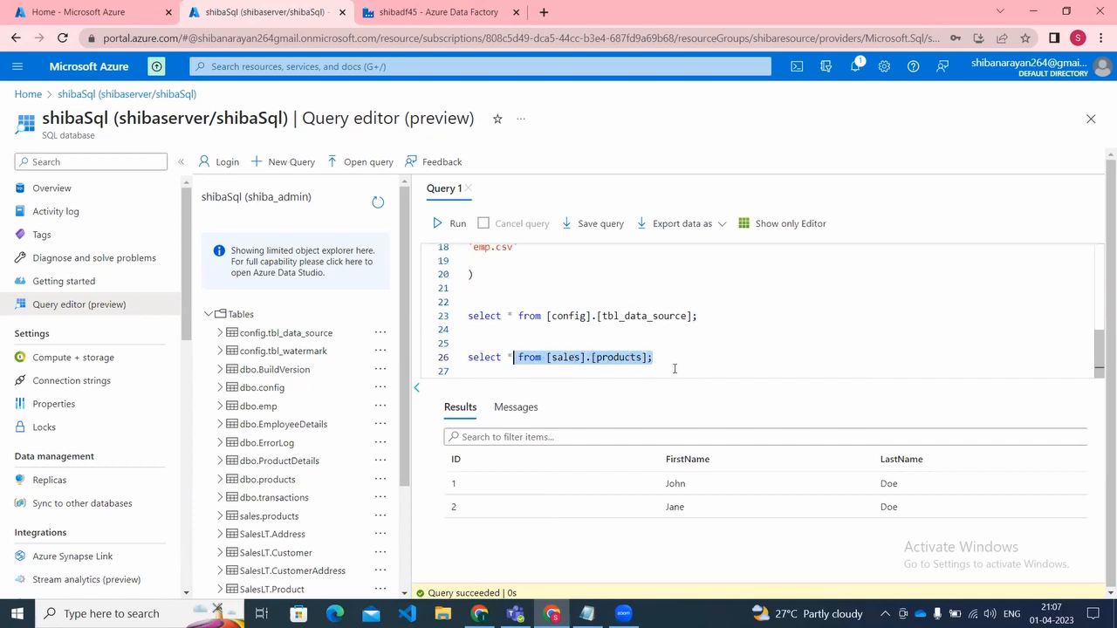
key(shift+Left)
key(shift+Left)
key(shift+Left)
click(447, 220)
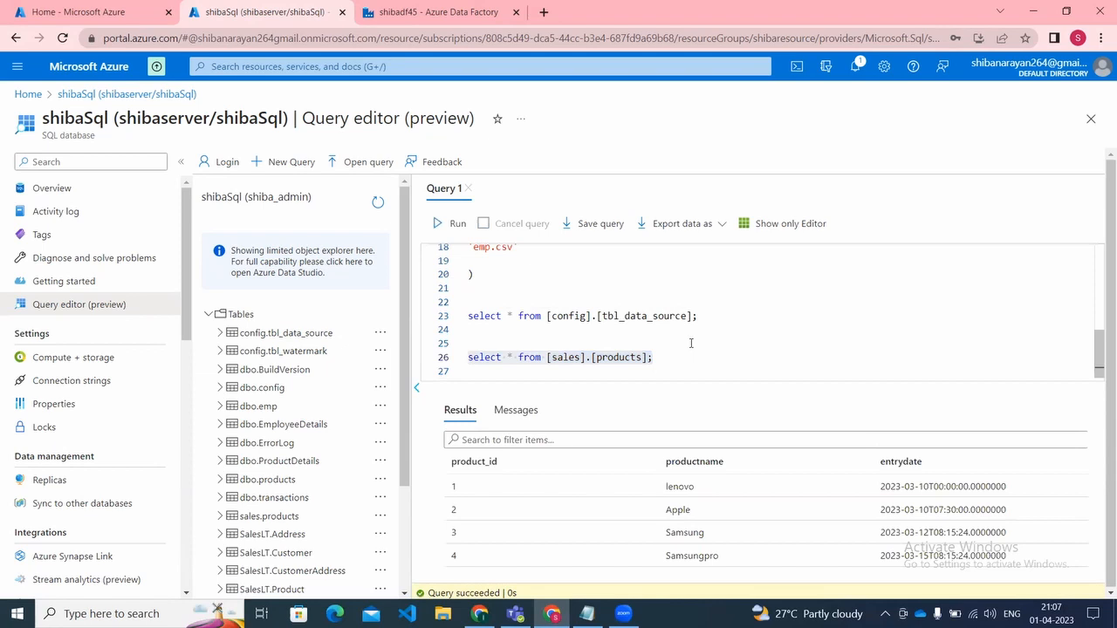
Step: Add the statement "insert into [config].[tbl_data_source] values ()" below the sales products query
click(672, 362)
key(Return)
key(Return)
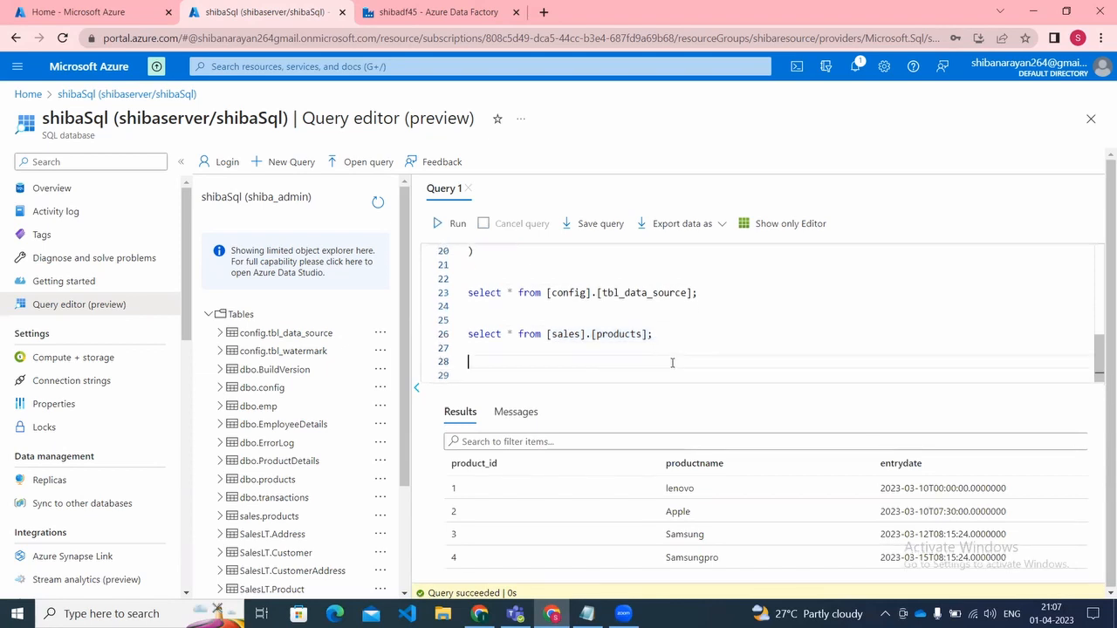
text(insert into [c)
key(Tab)
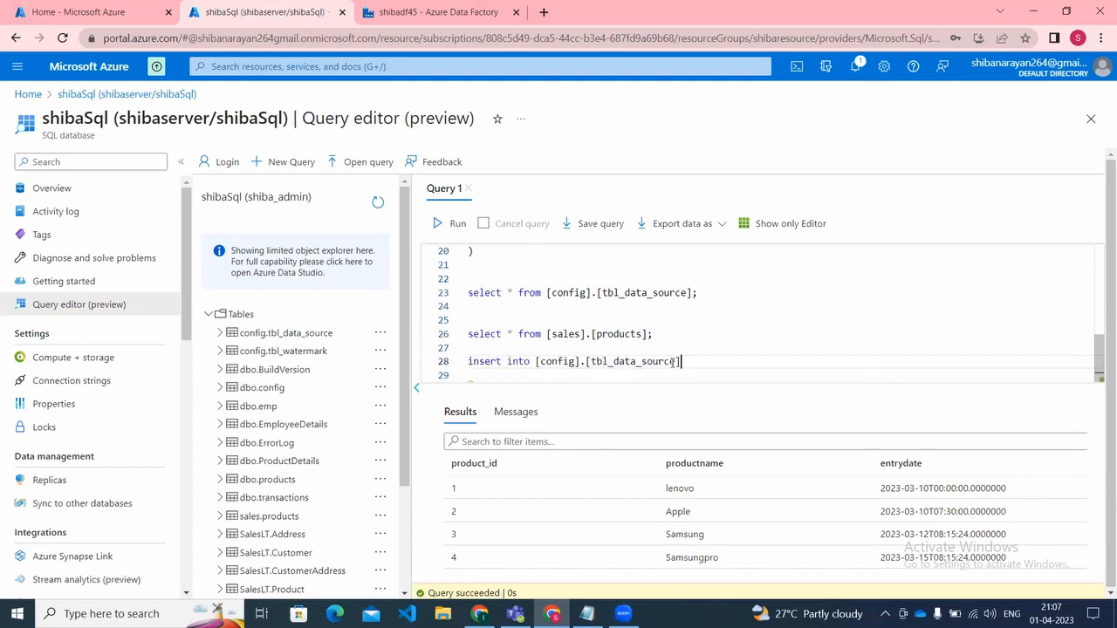
text(values)
text(())
Step: Run only the query "select * from [config].[tbl_data_source];" and view its result columns through destinationFile
key(Up)
key(Up)
key(Up)
key(Up)
key(Up)
click(451, 223)
click(738, 294)
key(shift+Left)
key(shift+Left)
key(shift+Left)
key(shift+Left)
key(shift+Left)
key(shift+Left)
key(shift+Left)
key(shift+Left)
key(shift+Left)
key(shift+Left)
key(shift+Left)
key(shift+Left)
key(shift+Left)
key(shift+Left)
key(shift+Left)
key(shift+Left)
key(shift+Left)
key(shift+Left)
key(shift+Left)
key(shift+Left)
key(shift+Left)
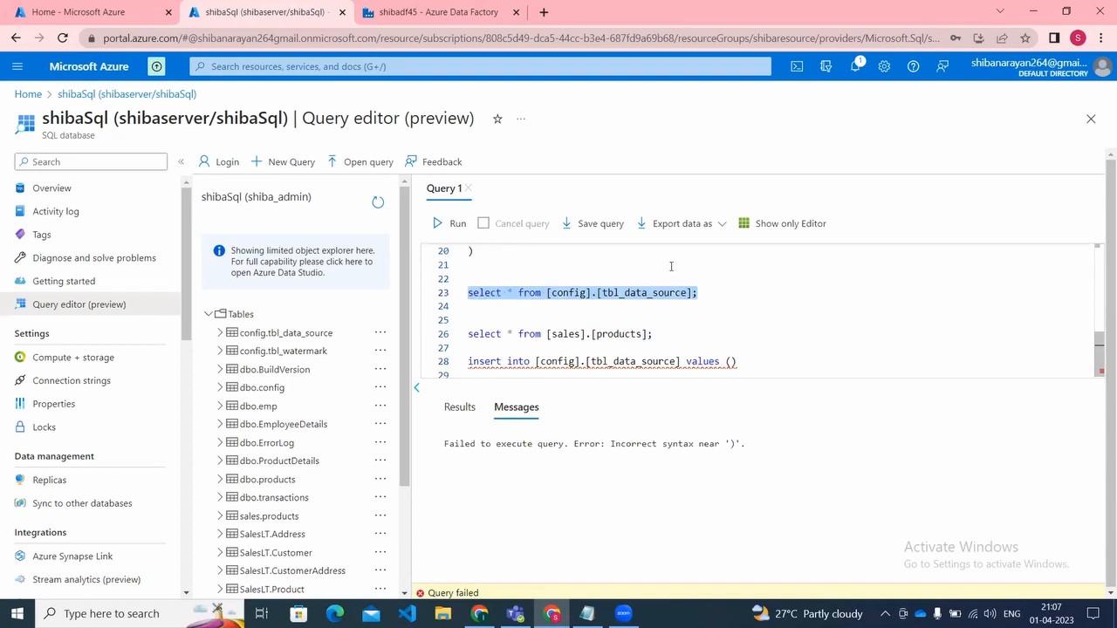
click(461, 230)
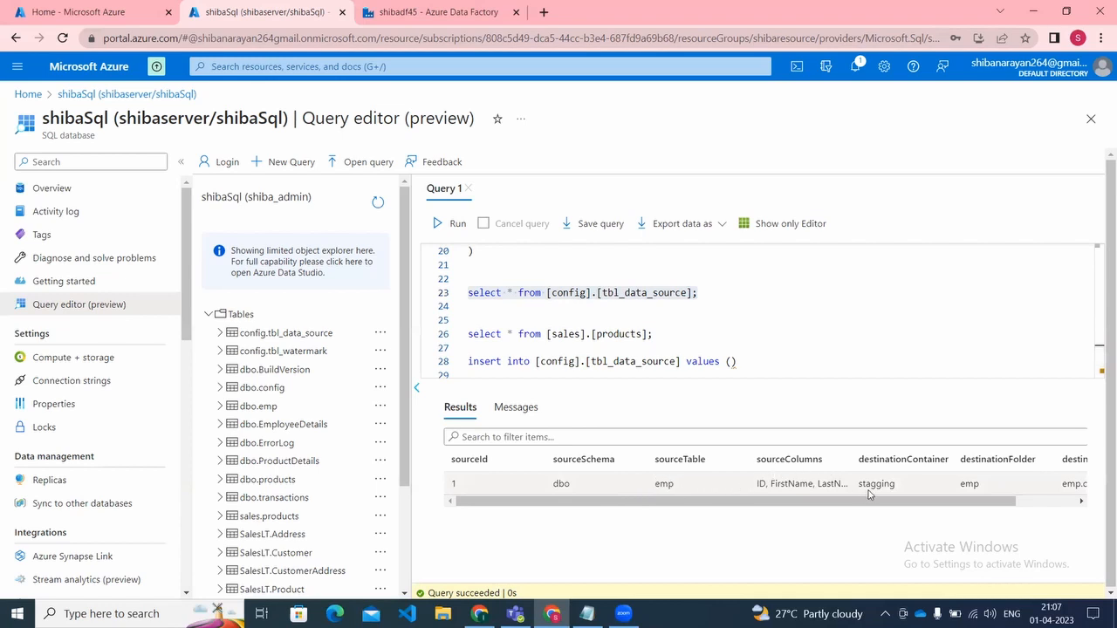
click(1031, 504)
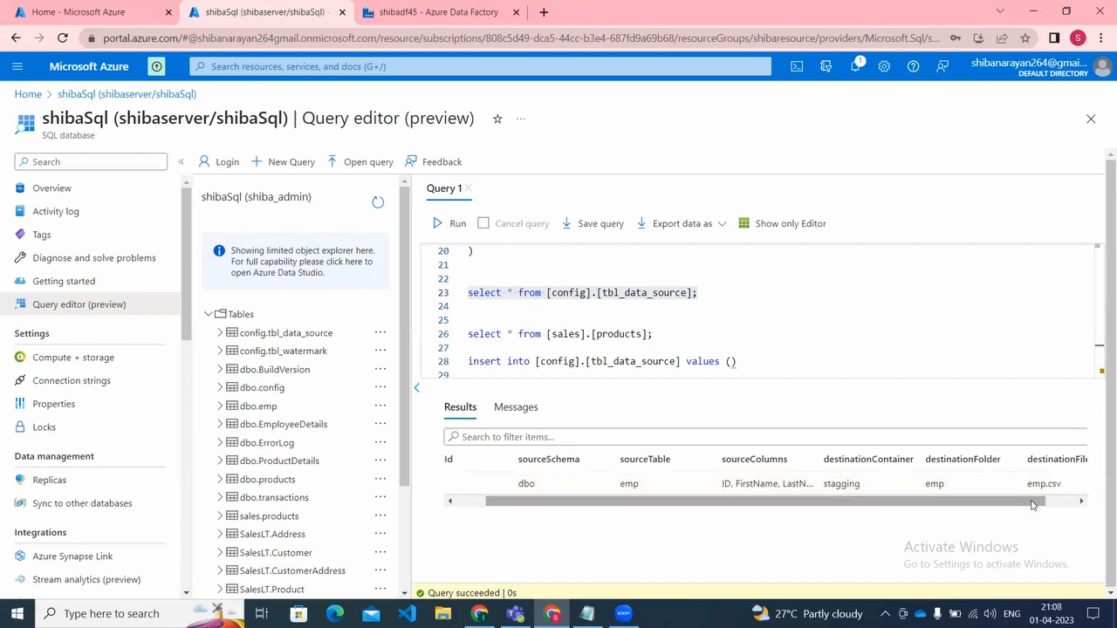
click(1072, 501)
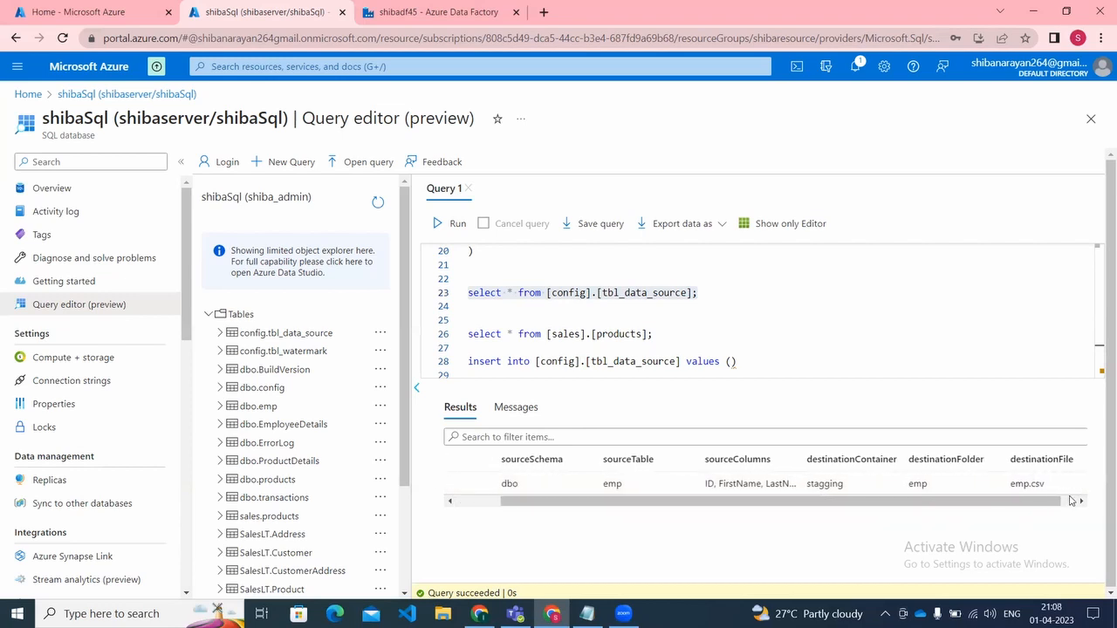
Step: Open up blank lines between the parentheses of the new insert statement
click(782, 370)
key(Up)
key(Left)
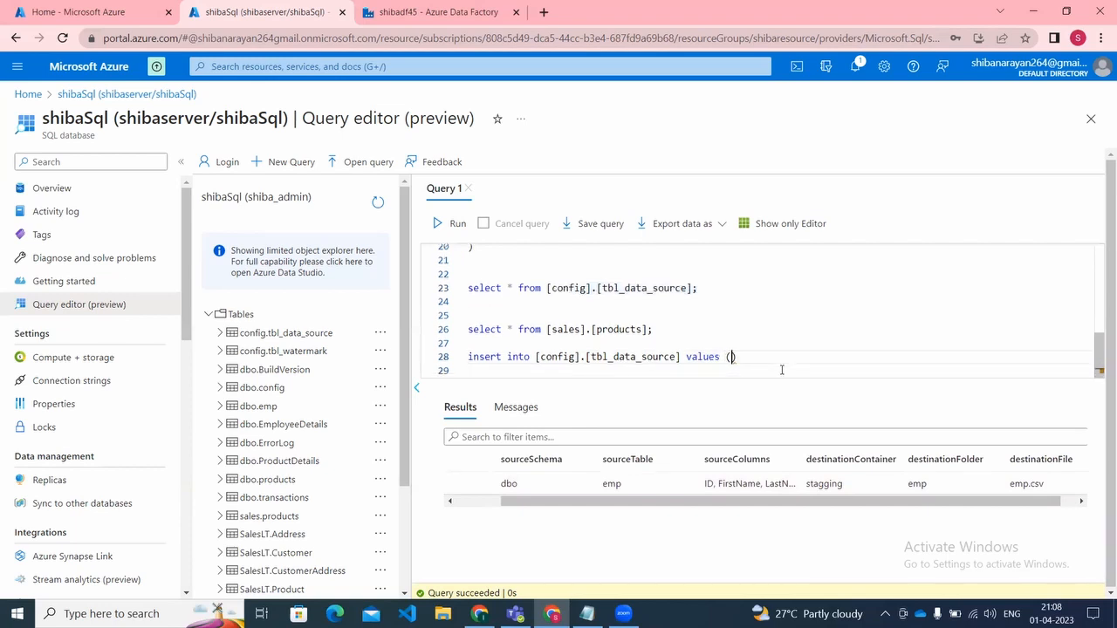
key(Return)
key(Return)
key(Return)
key(Return)
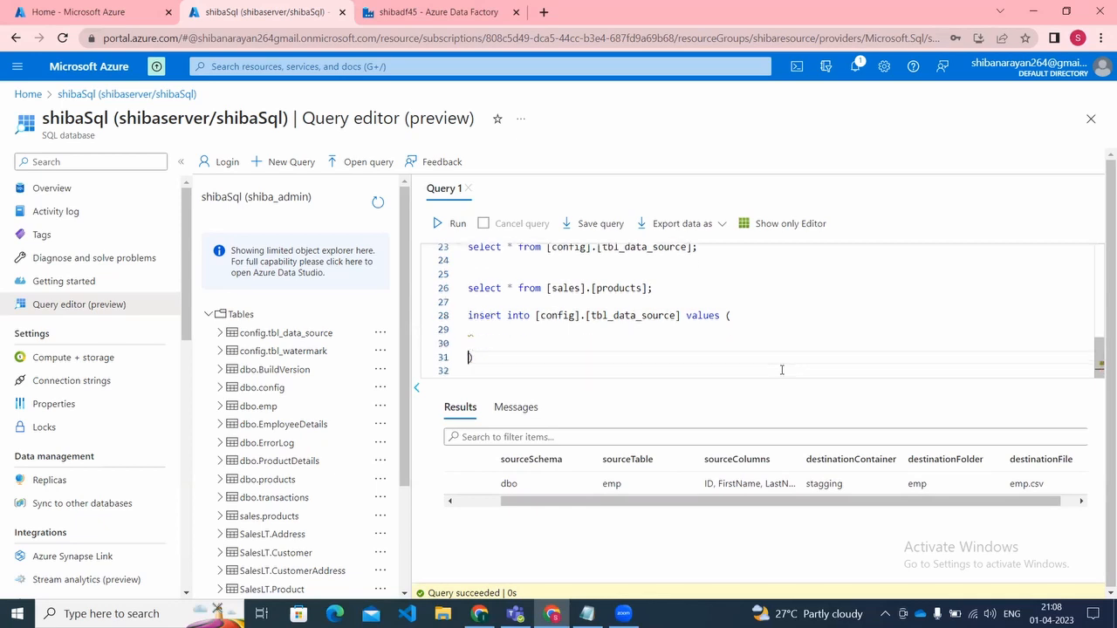
Step: Enter 'sales' and 'products' on separate lines, each followed by a comma, as the insert statement's first two values
key(Up)
key(Up)
key(Up)
text(''sales',)
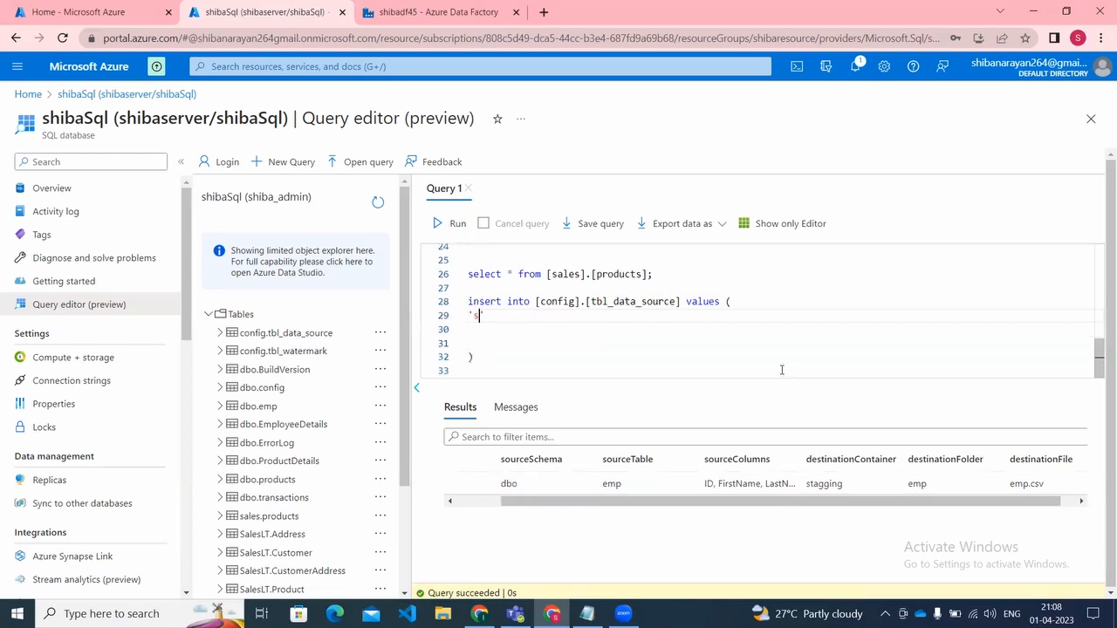
key(Return)
text('')
key(Left)
text(products)
key(Right)
text(,)
key(Return)
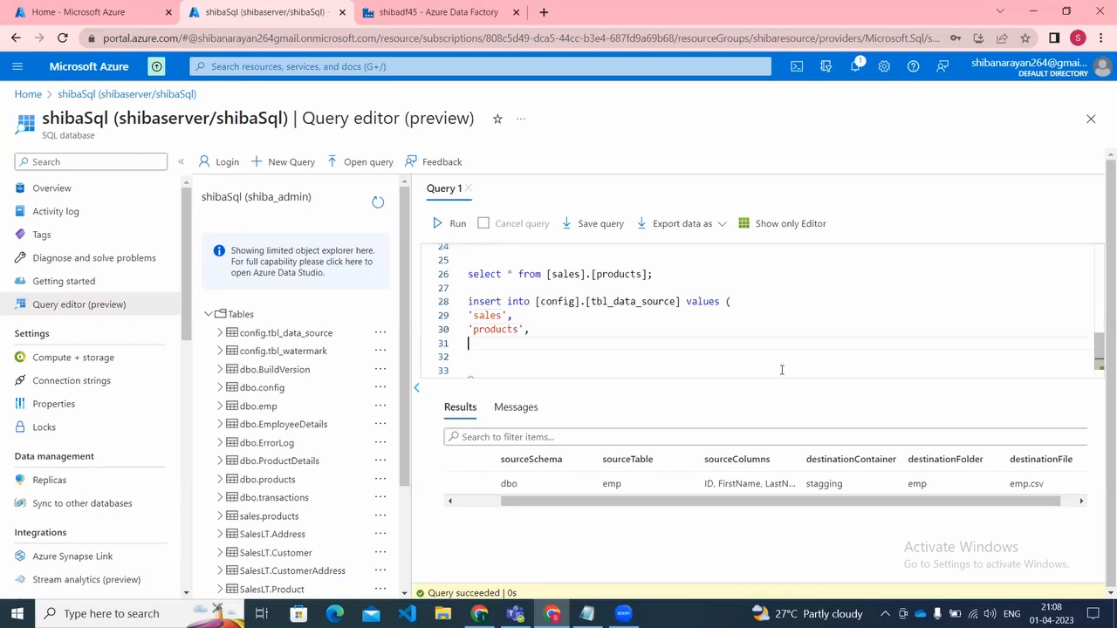
Step: Start the third insert value as an empty quoted string spread over several lines
text('')
key(Return)
key(Return)
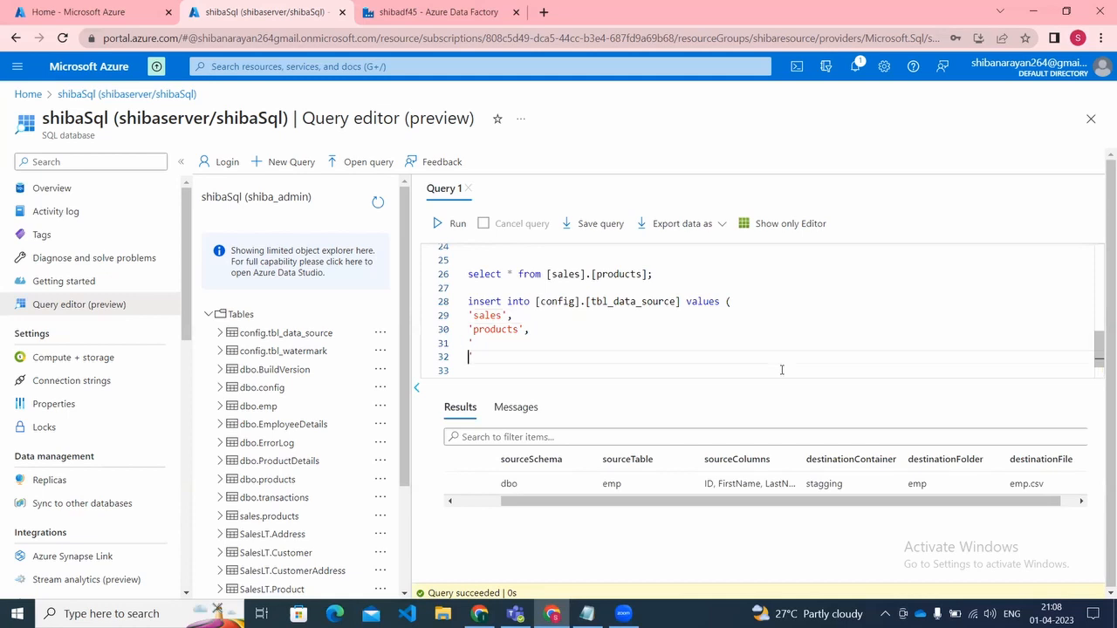
Step: Run only the query "select * from [sales].[products];" above the insert statement to check the column names
key(Up)
key(Up)
key(Up)
key(Up)
key(Up)
key(Up)
key(Up)
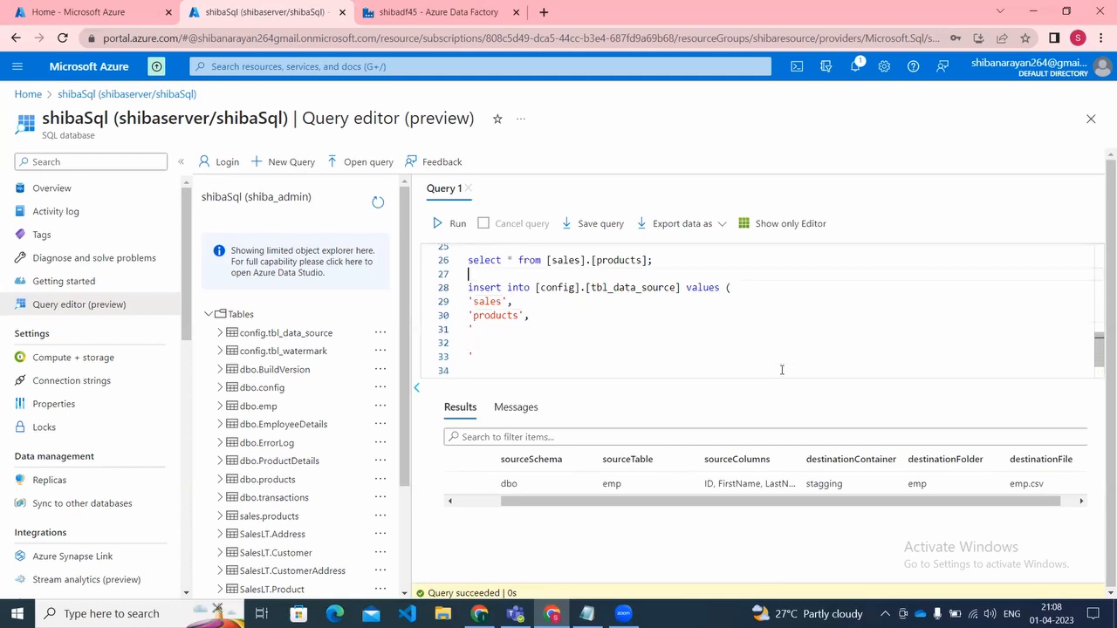
key(shift+Right)
key(shift+Right)
key(shift+Right)
key(shift+Right)
key(shift+Right)
key(shift+Right)
key(shift+Right)
key(shift+Right)
key(shift+Right)
key(shift+Right)
key(shift+Right)
key(shift+Right)
key(shift+Right)
key(shift+Right)
key(shift+Right)
key(shift+Right)
key(shift+Right)
key(shift+Right)
key(shift+Right)
key(shift+Right)
key(shift+Right)
key(shift+Right)
key(shift+Right)
key(shift+Right)
key(shift+Right)
key(shift+Right)
key(shift+Right)
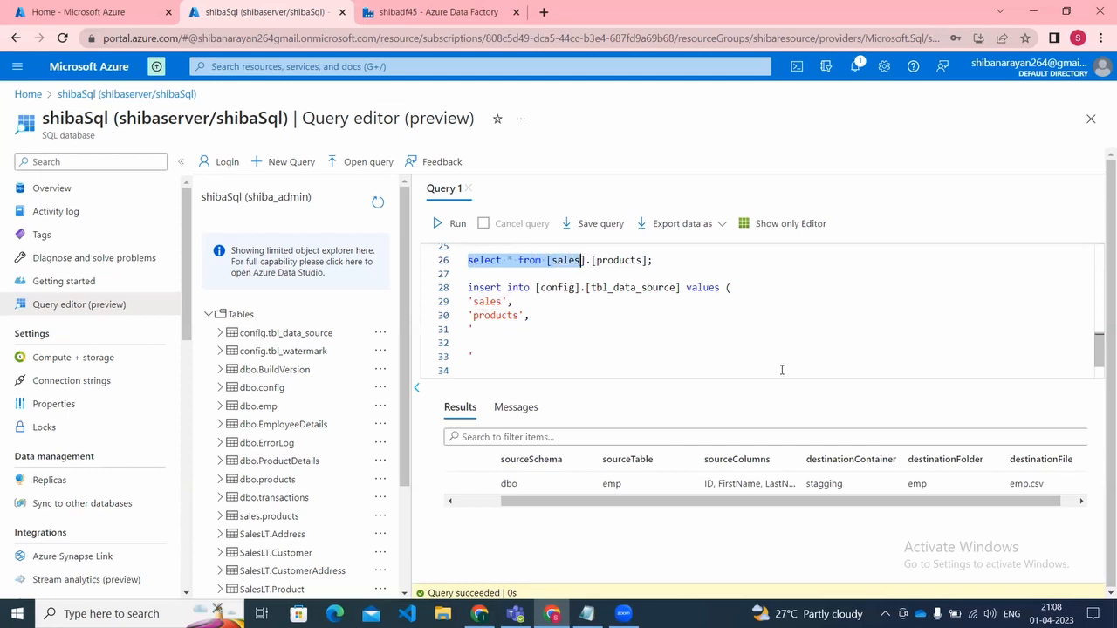
click(448, 225)
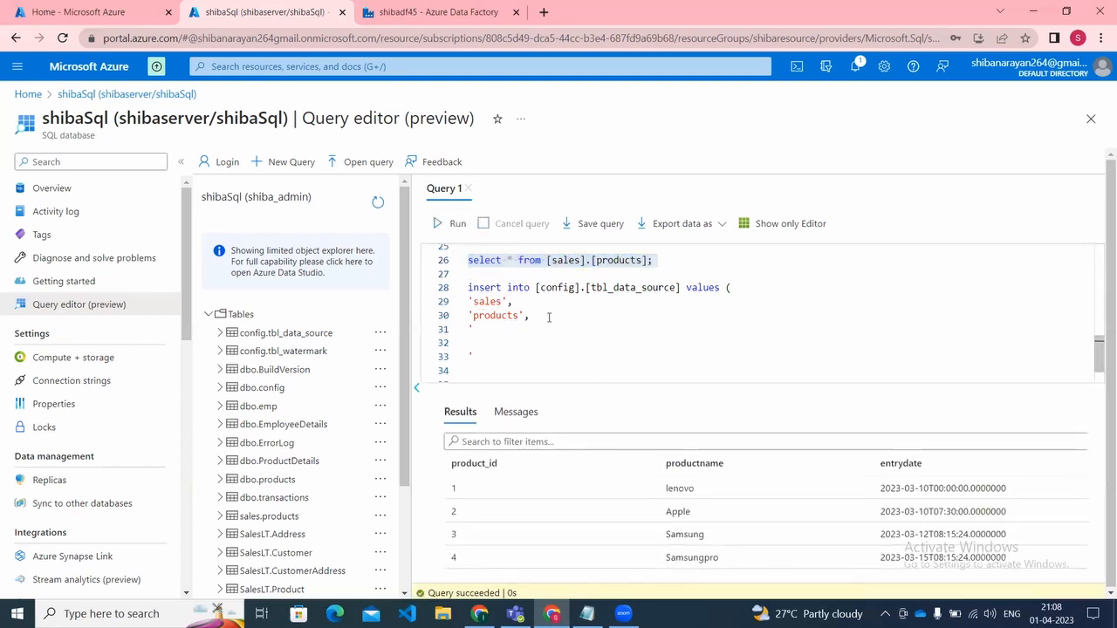
Step: Fill the quoted third value with product_id, productname and entrydate on separate lines and put a comma after the closing quote
click(494, 339)
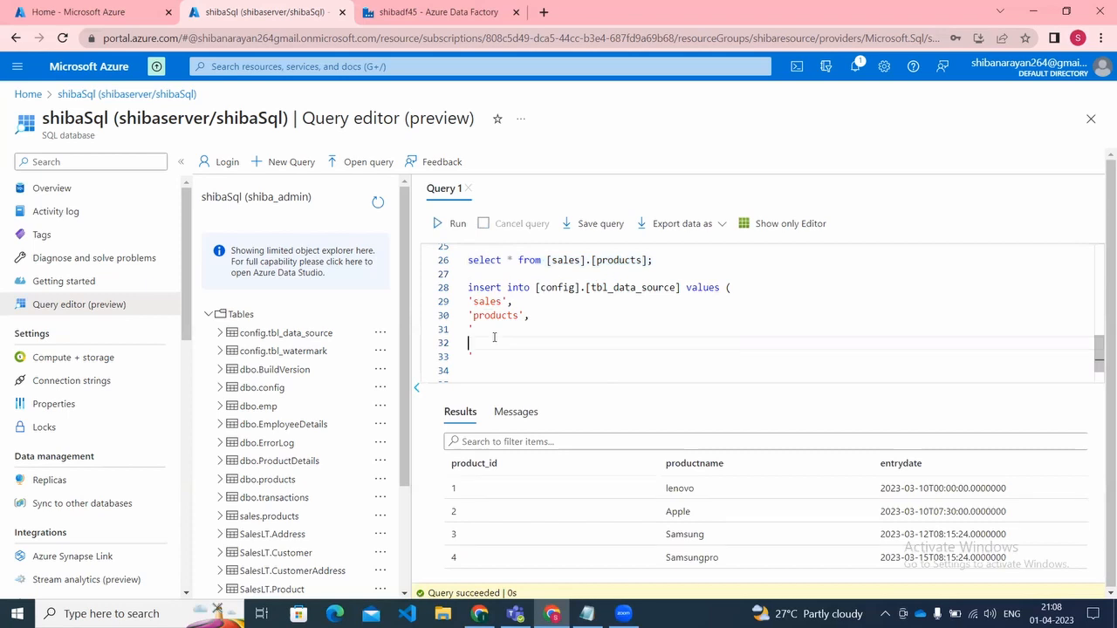
text(product_id,)
key(Return)
text(product)
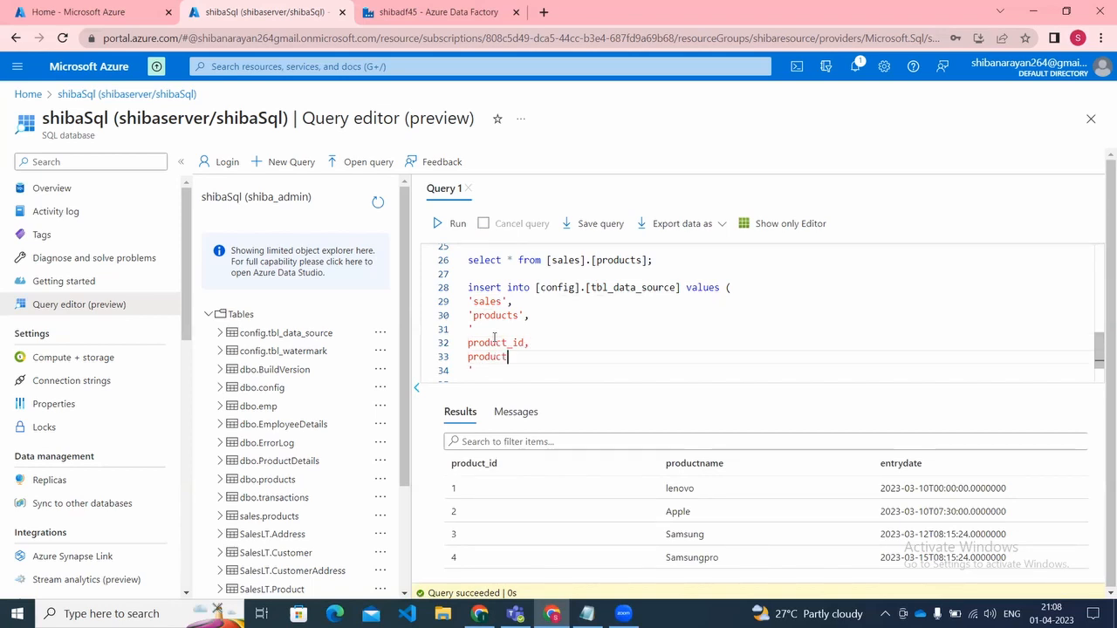
text(name,)
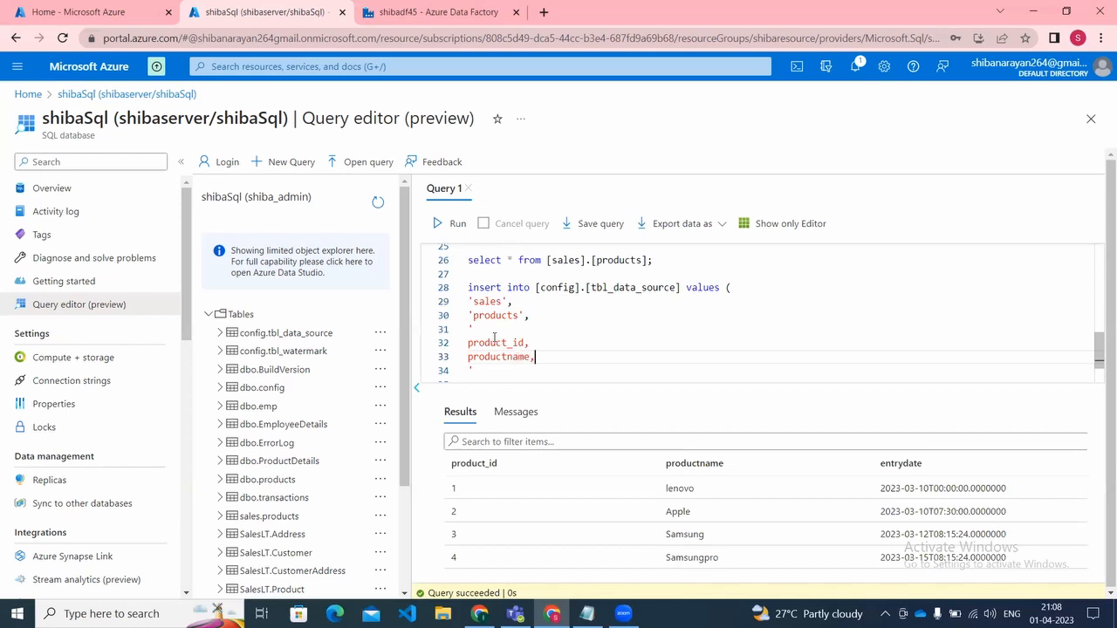
key(Return)
text(entrydate)
key(Down)
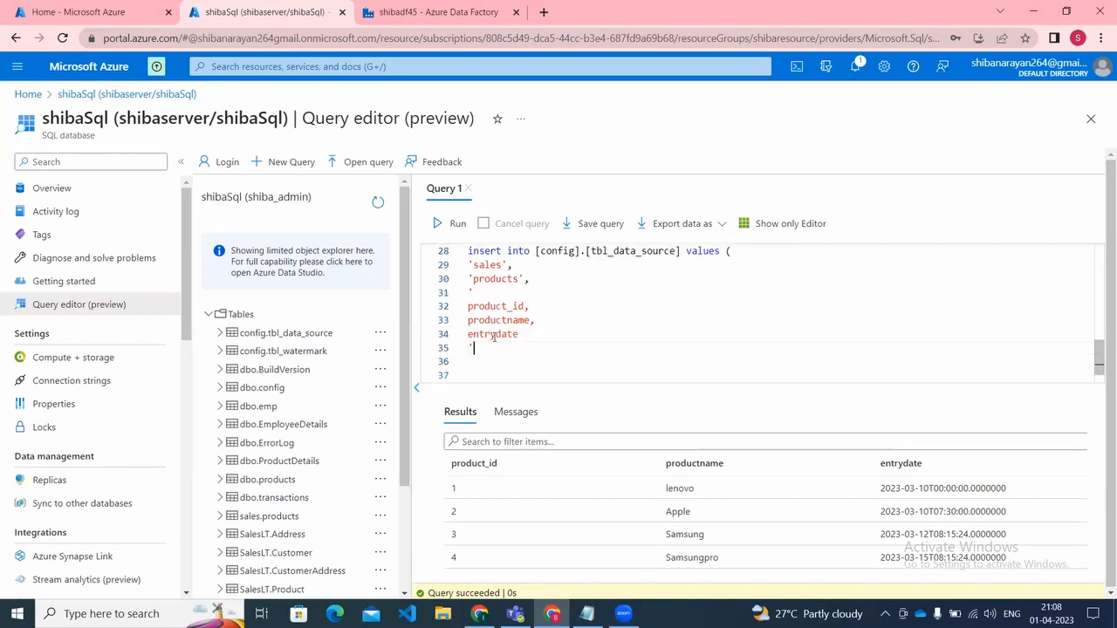
text(,)
key(Return)
Step: Run only the config table query "select * from [config].[tbl_data_source];" to check the destination columns
key(Up)
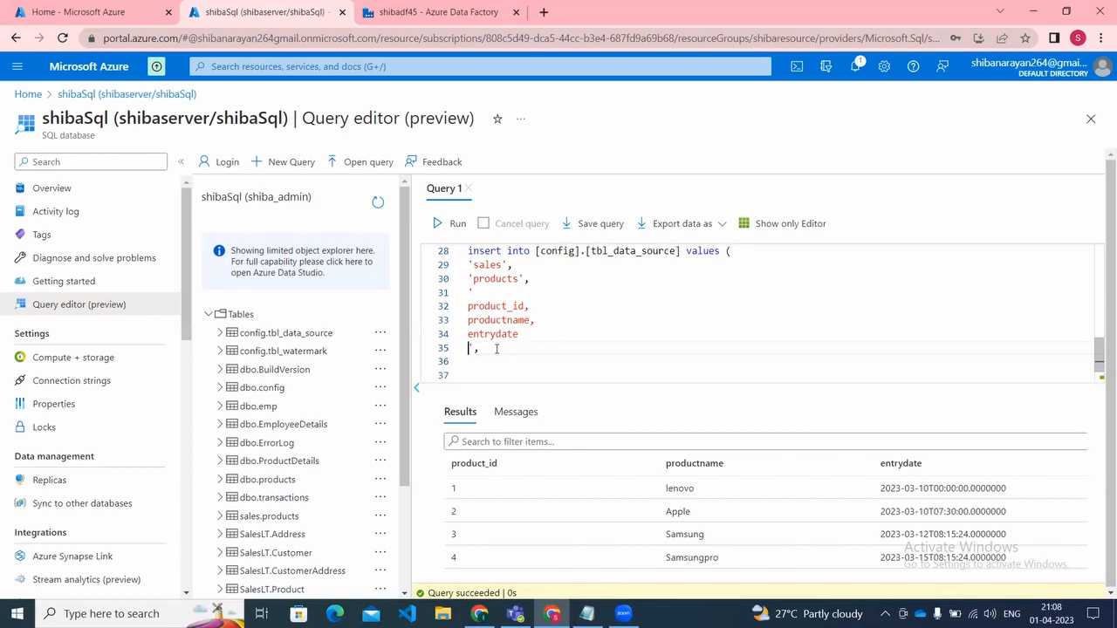
key(Up)
key(Up)
key(Up)
key(Up)
key(Up)
key(Up)
key(Up)
key(Up)
key(Up)
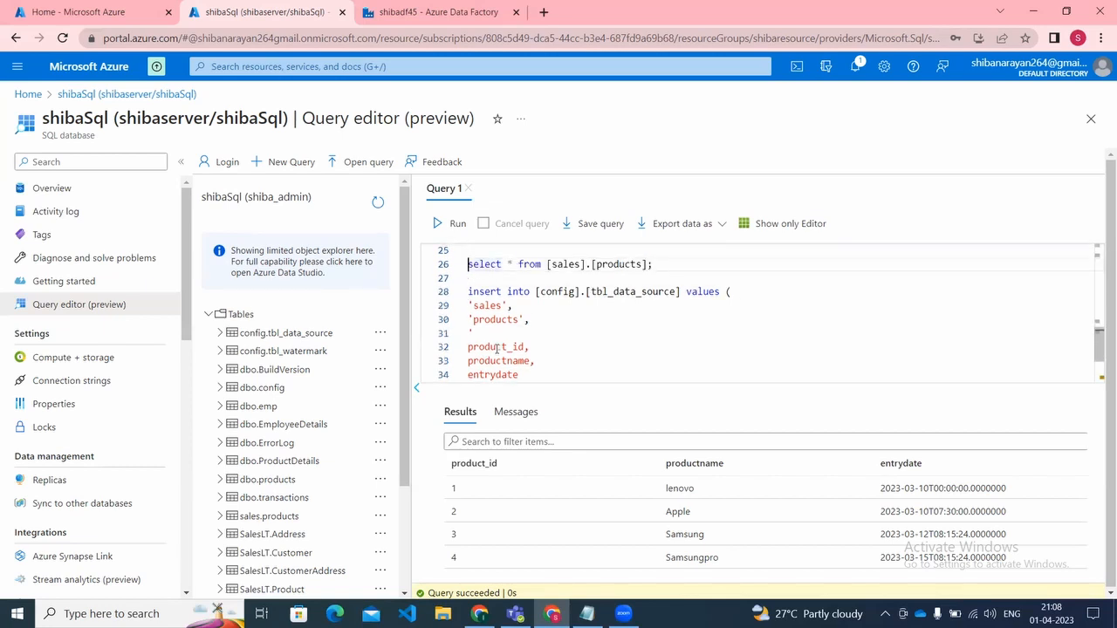
key(Up)
key(Up)
key(Up)
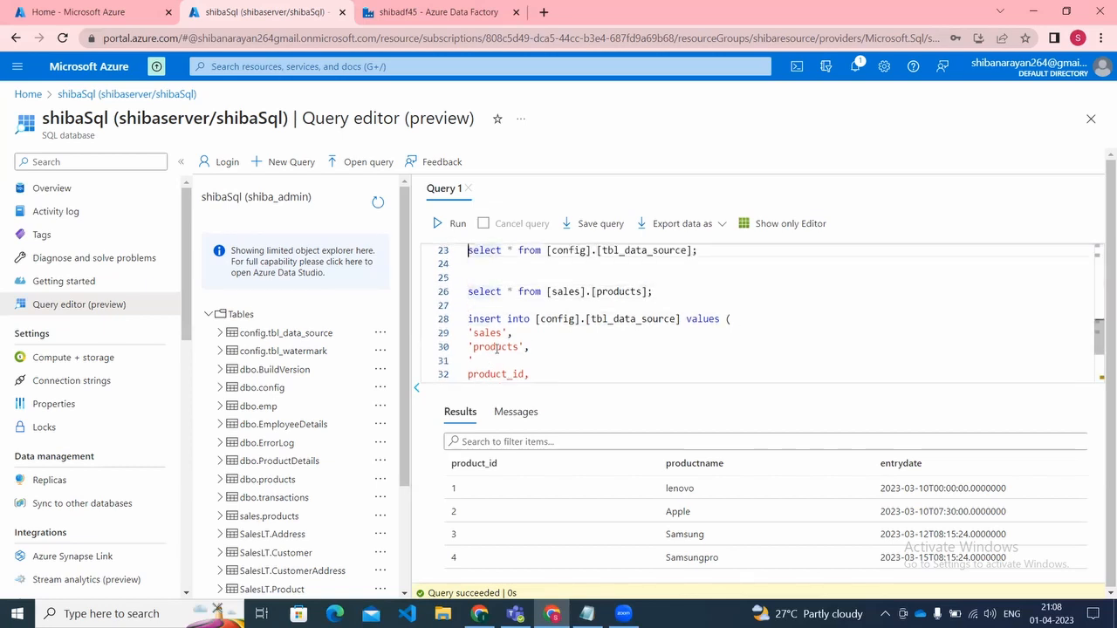
key(ctrl+shift+Right)
key(ctrl+shift+Right)
key(ctrl+shift+Right)
key(ctrl+shift+Right)
key(ctrl+shift+Right)
key(ctrl+shift+Right)
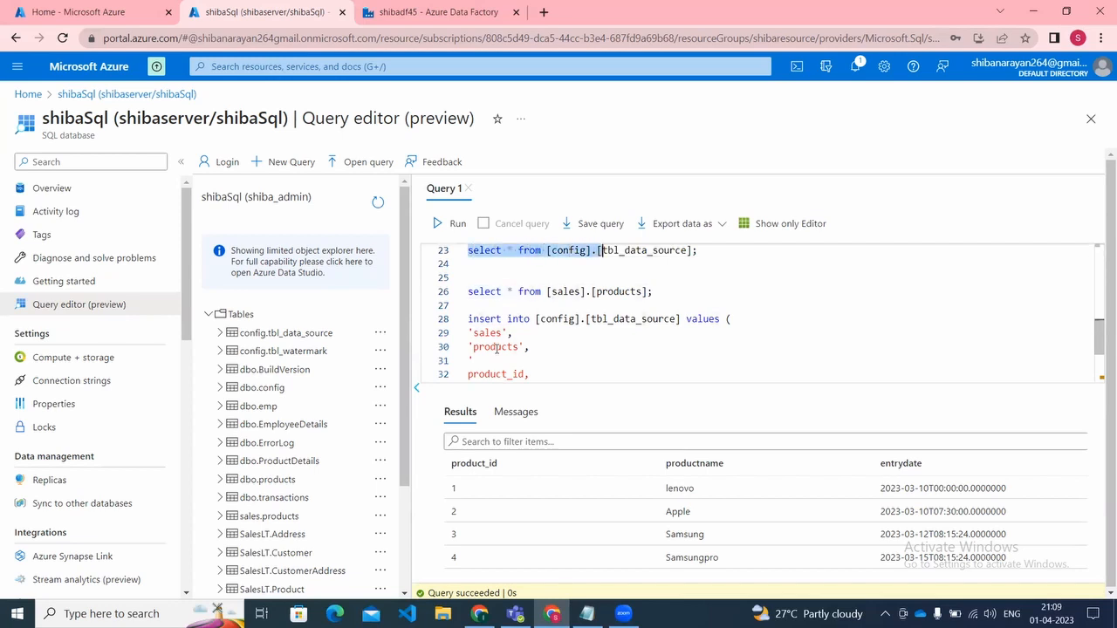
key(shift+Right)
key(shift+Right)
key(shift+Right)
key(shift+Right)
key(shift+Right)
key(shift+Right)
key(shift+Right)
key(shift+Right)
key(shift+Right)
key(shift+Right)
key(shift+Right)
key(shift+Right)
key(shift+Right)
key(shift+Right)
key(shift+Right)
key(shift+Right)
key(shift+Right)
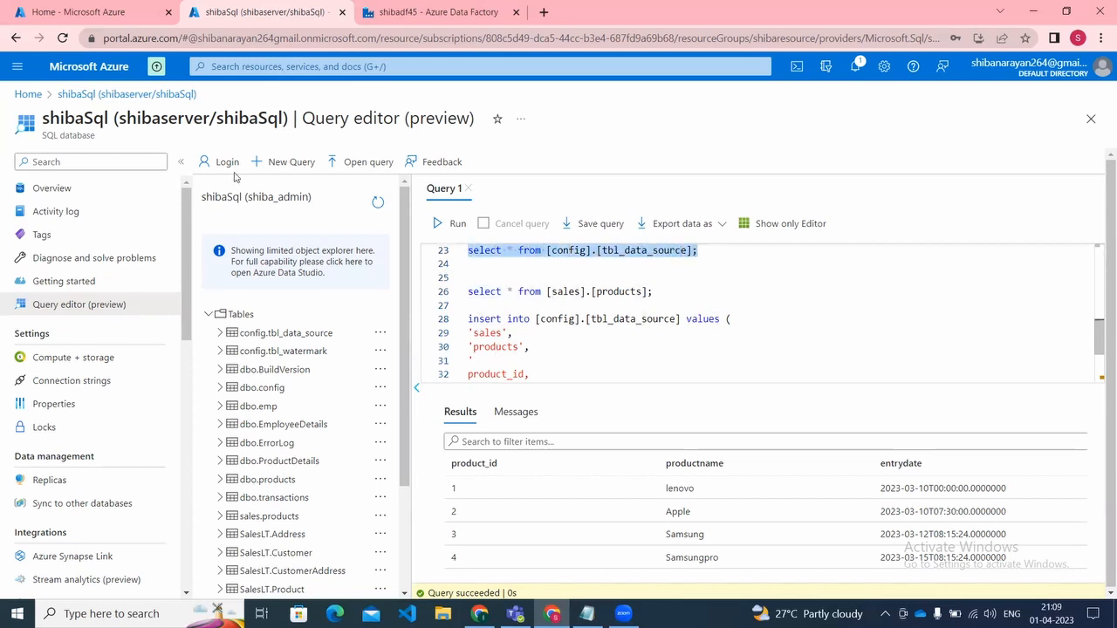
click(449, 229)
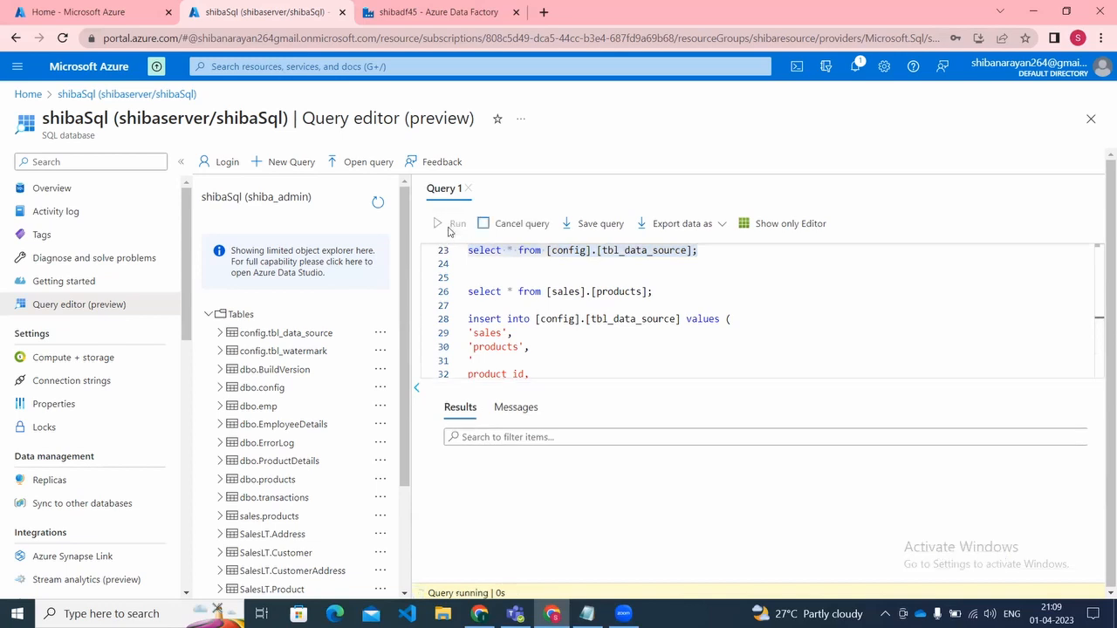
Step: Add 'stagging', as the destination container value below the column list in the insert statement
click(617, 333)
key(Down)
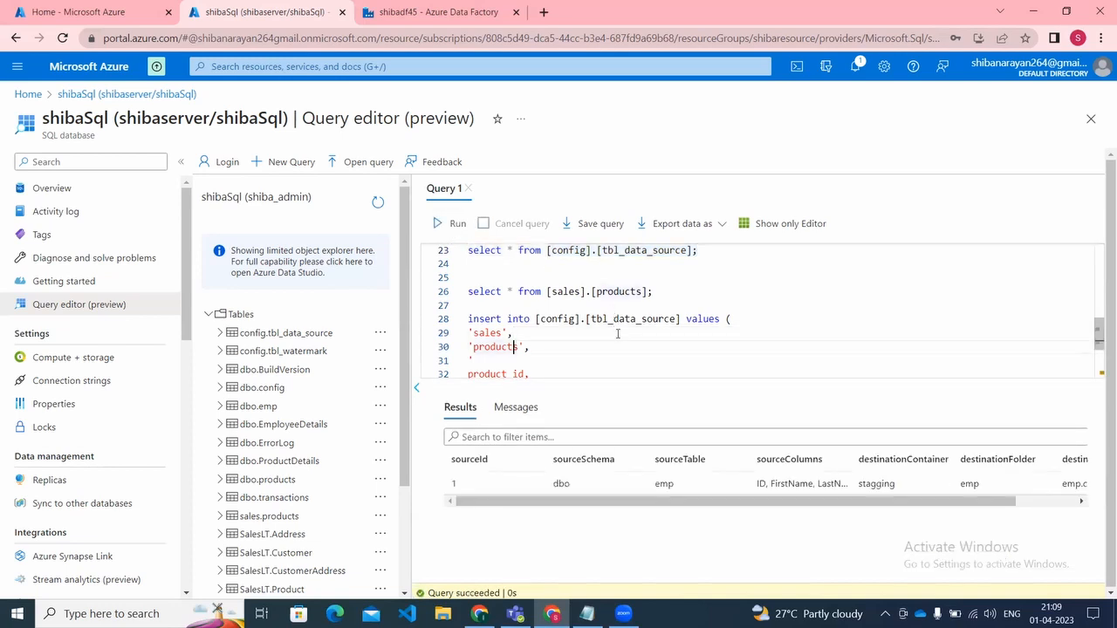
scroll(617, 333, down, 2)
click(617, 333)
text('')
text(stagg)
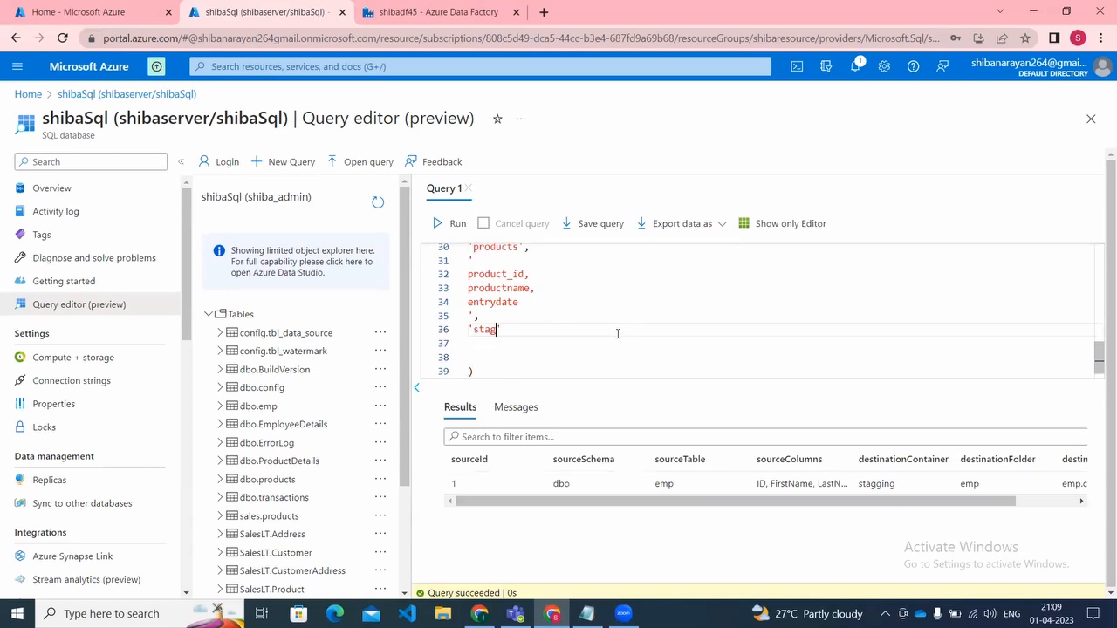
text(ing)
key(Right)
text(,)
key(Return)
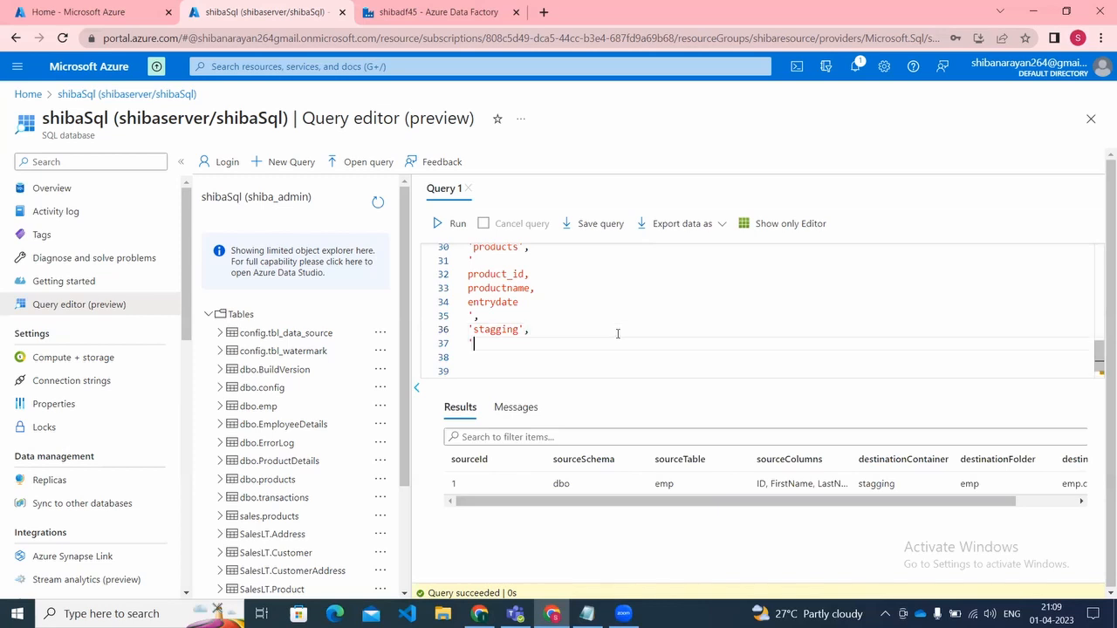
Step: Add 'products', as the destination folder value on the line below 'stagging'
text(products)
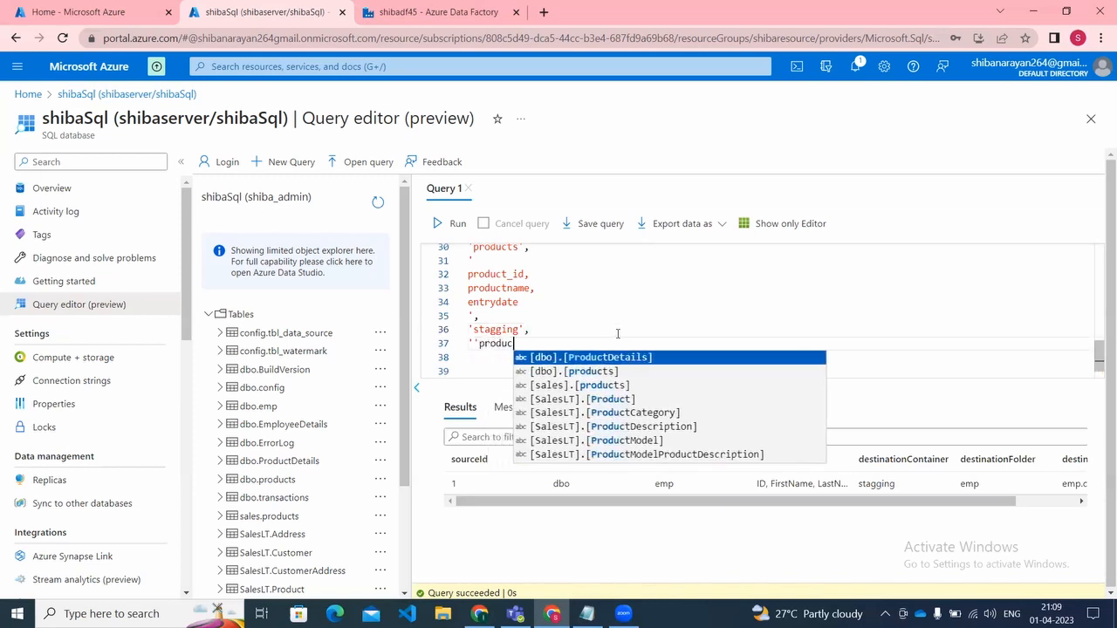
key(Left)
key(Left)
key(Left)
key(Left)
key(Left)
key(Left)
key(Left)
key(Left)
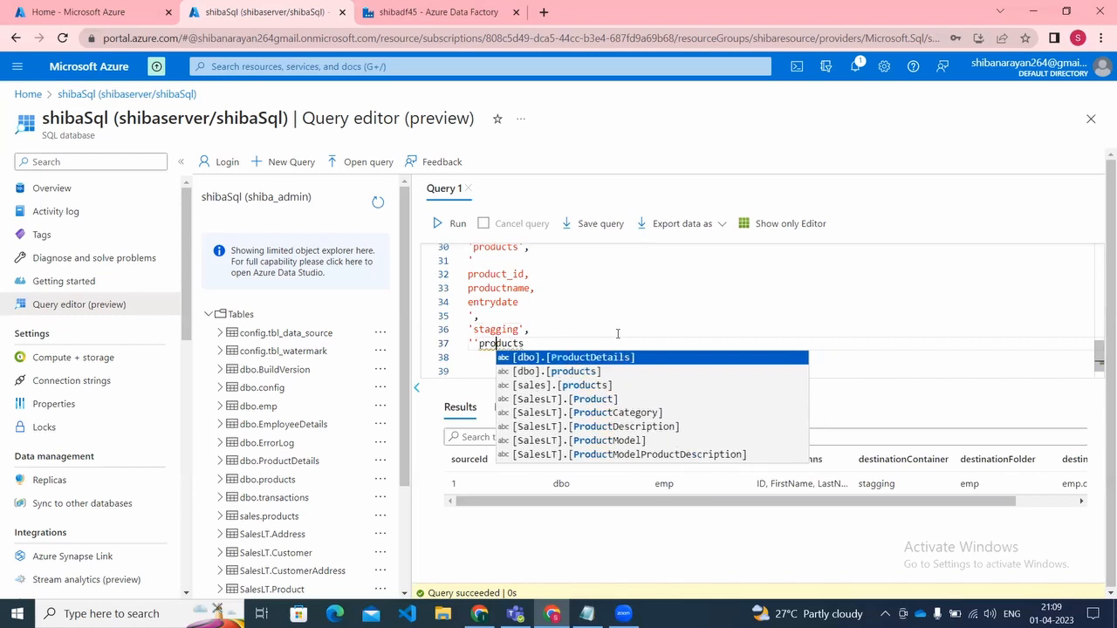
key(BackSpace)
key(Right)
key(Right)
key(Right)
key(Right)
key(Right)
key(Right)
key(Right)
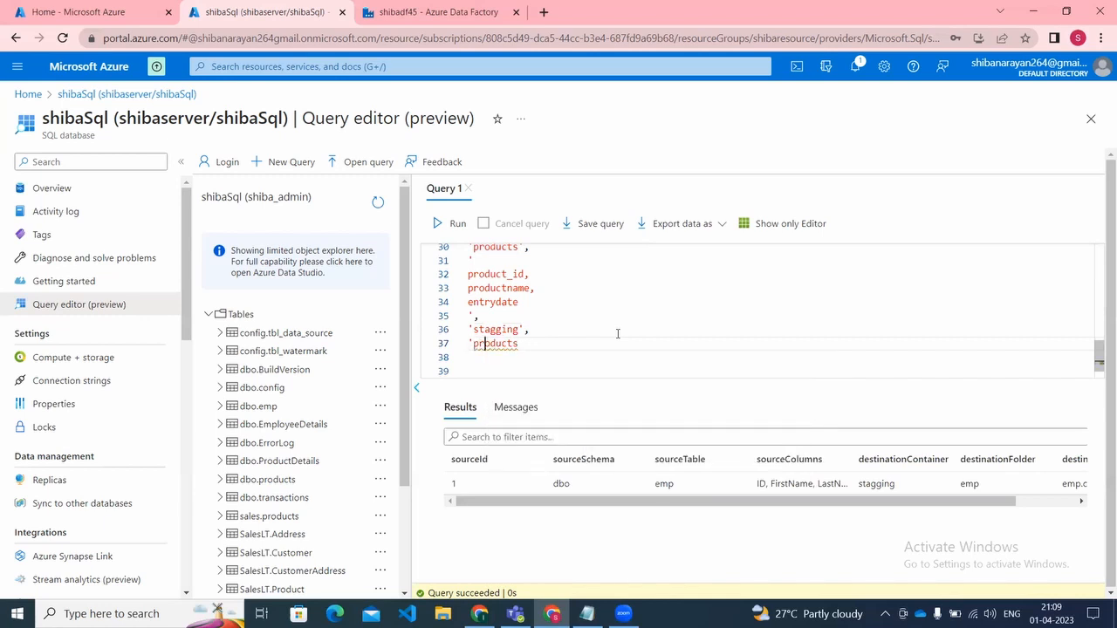
key(Right)
text(',)
key(Return)
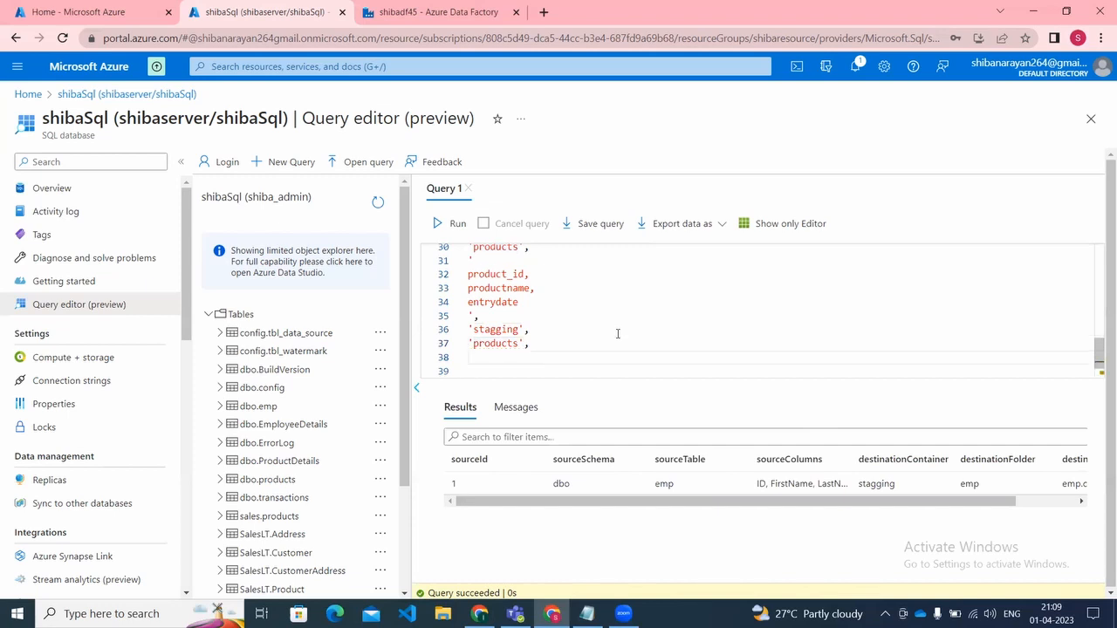
Step: Add 'products.csv' as the destination file value, the last one in the insert statement
text('')
key(Left)
text(products.csv)
key(Down)
key(Down)
key(Down)
Step: Run only the insert statement that registers the sales products table in [config].[tbl_data_source]
key(Up)
key(Up)
key(Up)
key(Up)
key(Up)
key(Up)
key(Up)
key(Up)
key(Up)
key(Up)
key(Up)
key(Up)
key(Up)
key(ctrl+Left)
key(ctrl+Left)
key(ctrl+Left)
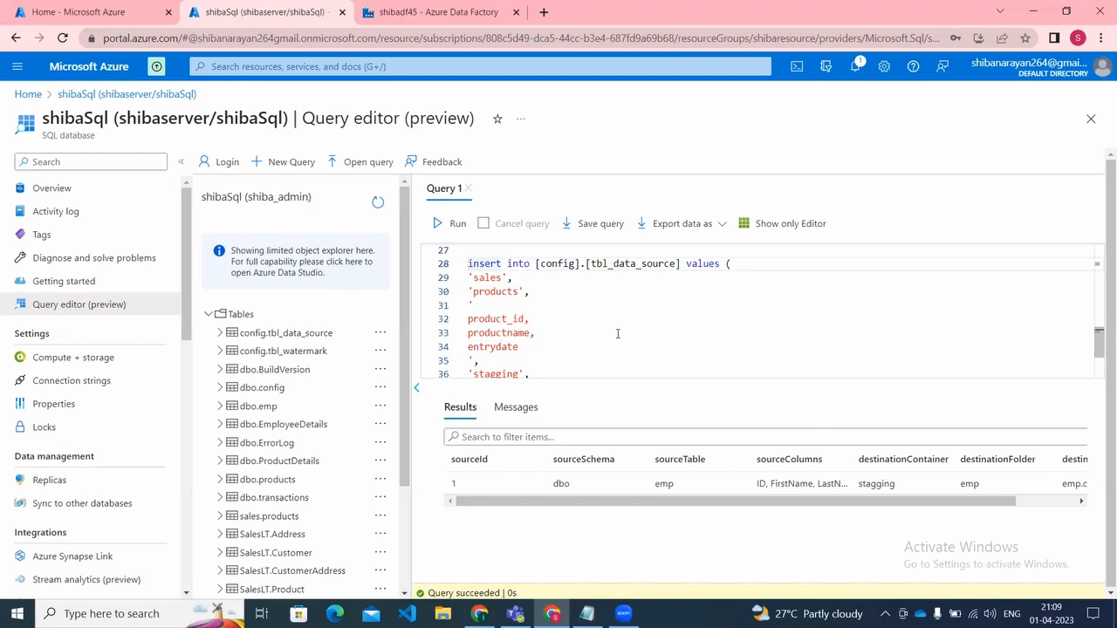
key(shift+Down)
key(ctrl+shift+End)
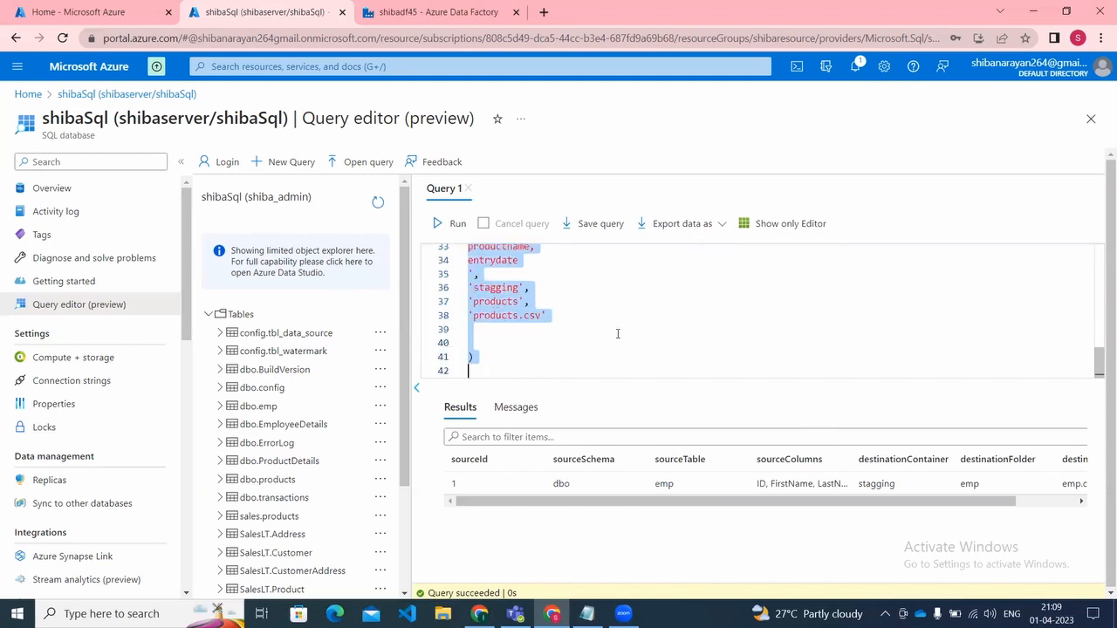
click(452, 223)
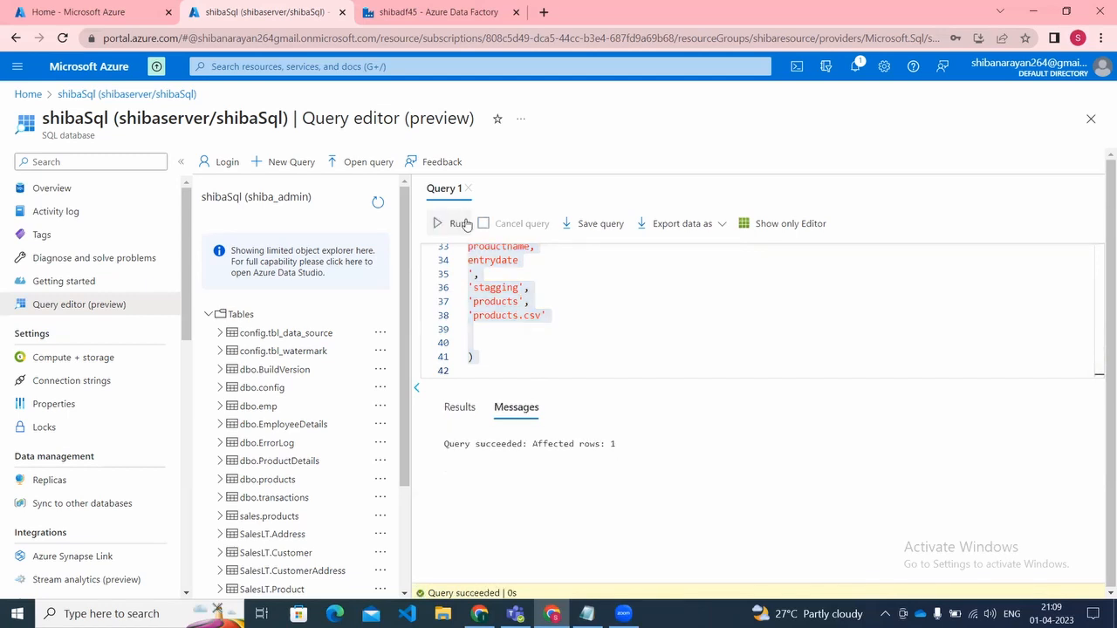
click(459, 407)
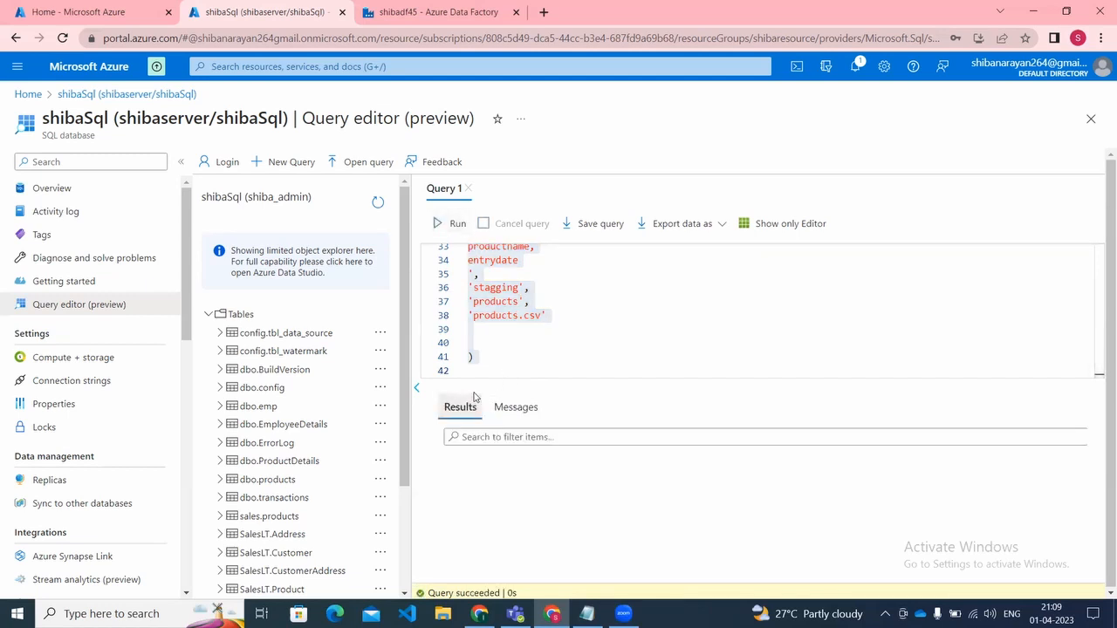
Step: Write the query "select * from [config].[tbl_data_source];" below the products insert statement
click(543, 355)
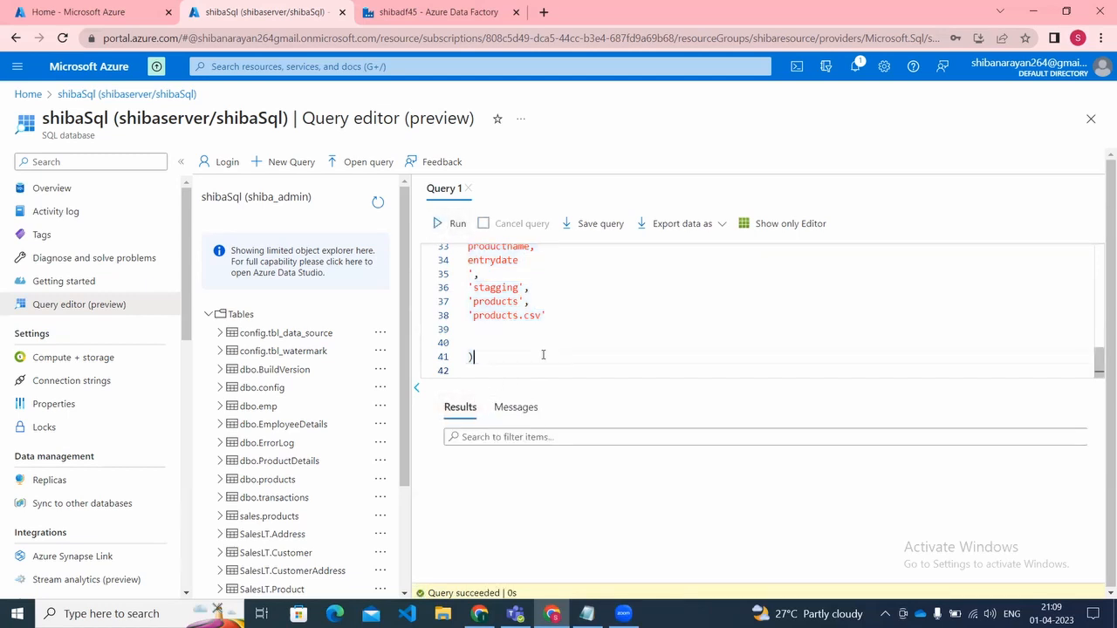
key(Return)
key(Return)
key(Return)
text(sel)
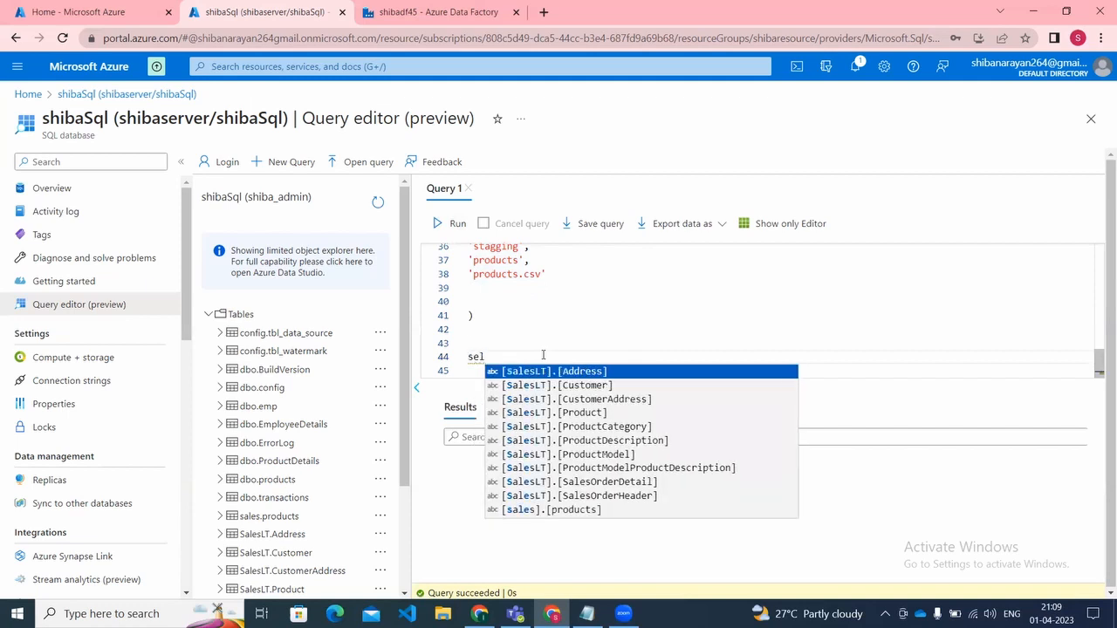
text(ect *)
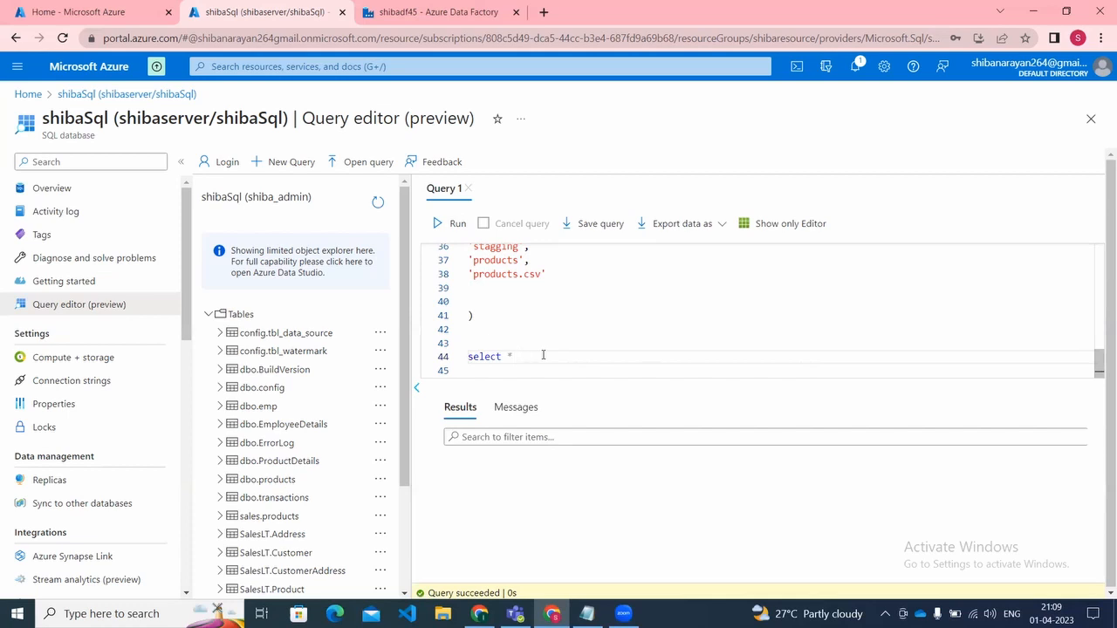
text(from con)
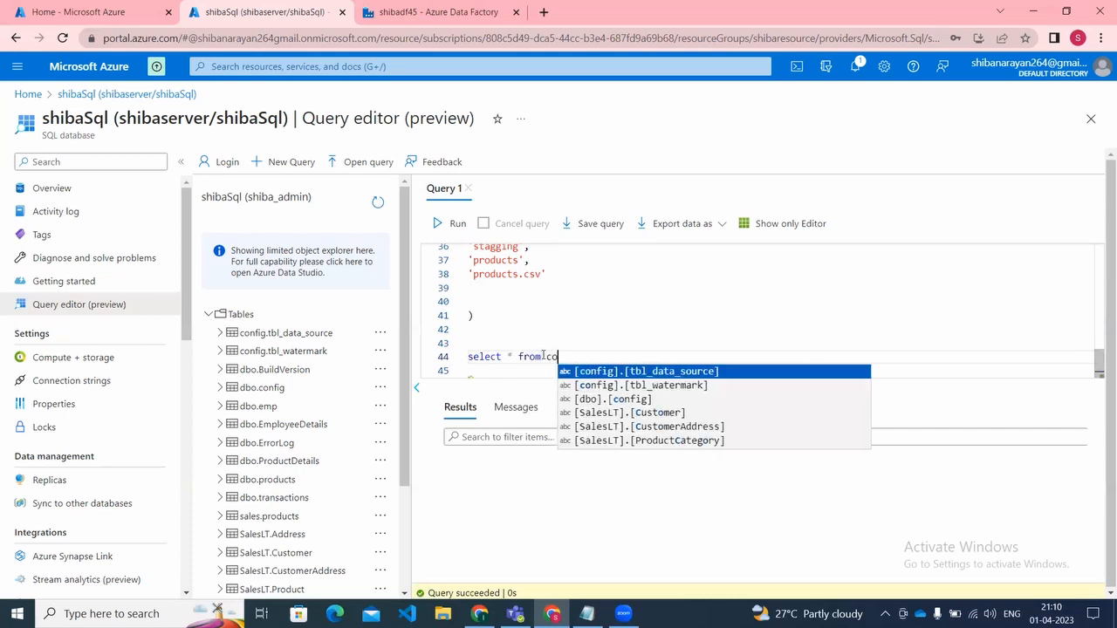
key(Return)
text(;)
Step: Run only the new config table query and check the registered rows across all destination columns
key(shift+Left)
key(shift+Left)
key(shift+Left)
key(shift+Left)
key(shift+Left)
key(shift+Left)
key(shift+Left)
key(shift+Left)
key(shift+Left)
key(shift+Left)
key(shift+Left)
key(shift+Left)
key(shift+Left)
key(shift+Left)
key(shift+Left)
key(shift+Left)
key(shift+Left)
key(shift+Left)
key(shift+Left)
key(shift+Left)
key(shift+Left)
key(shift+Left)
key(shift+Left)
key(shift+Left)
key(shift+Left)
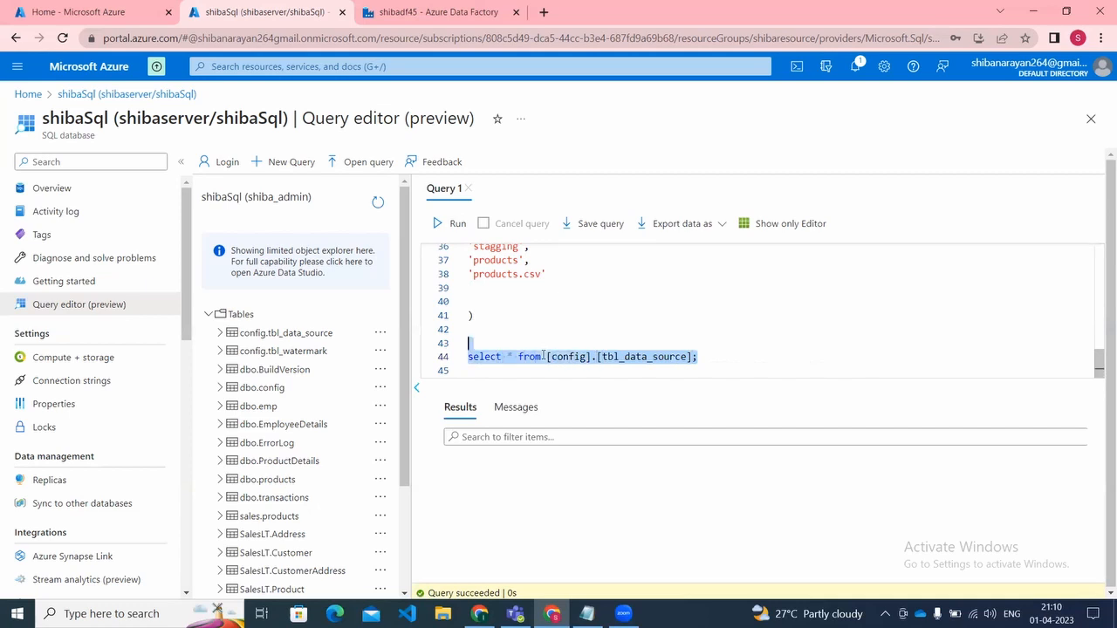
click(441, 223)
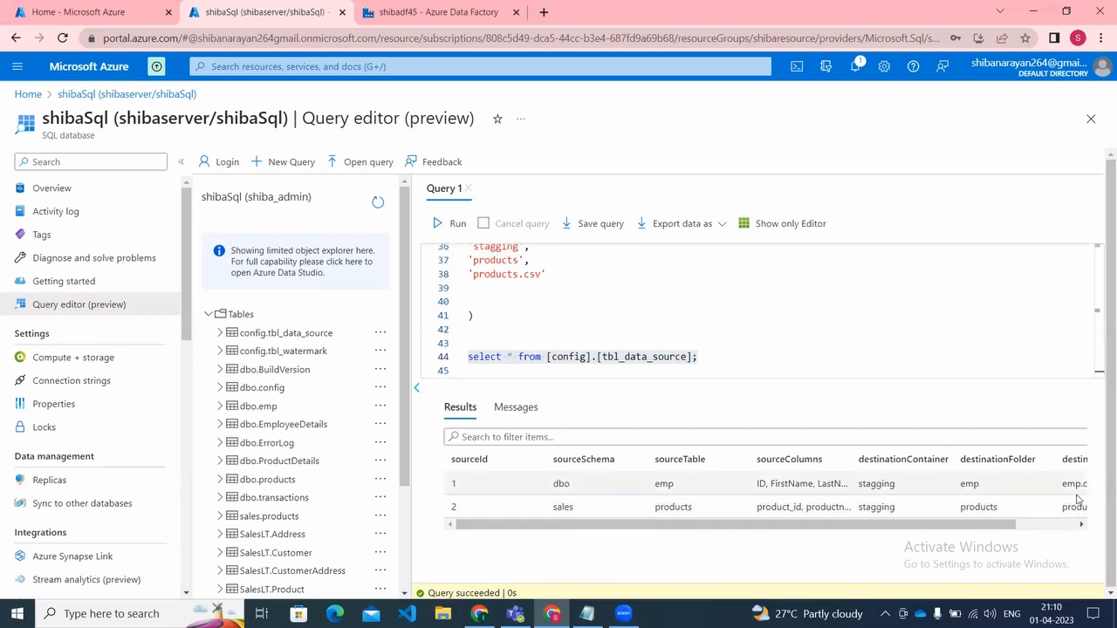
click(1041, 525)
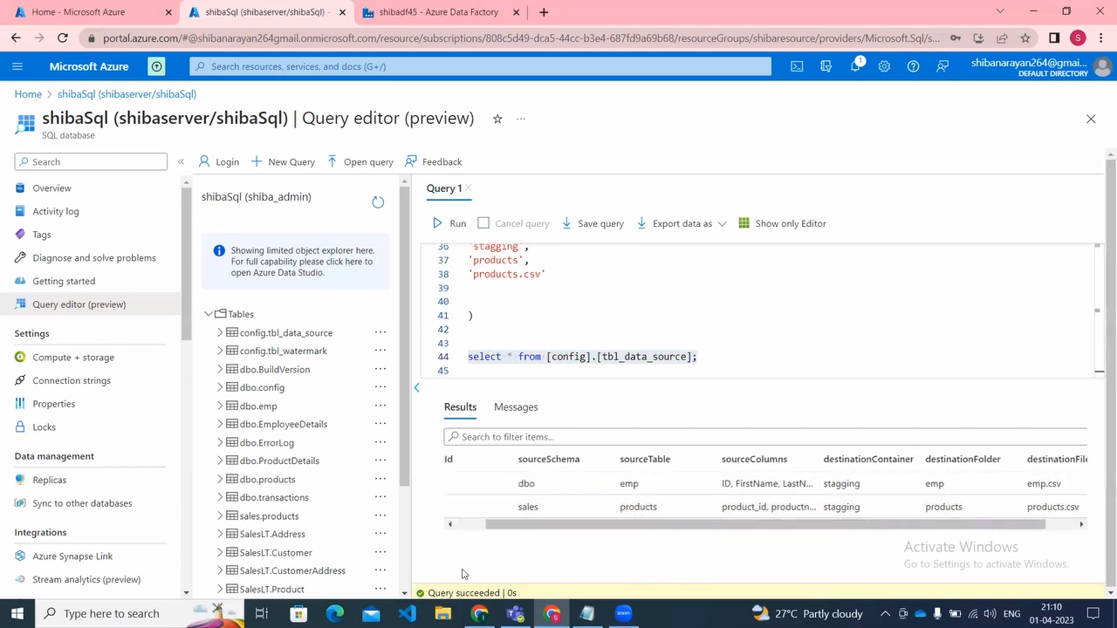
click(471, 527)
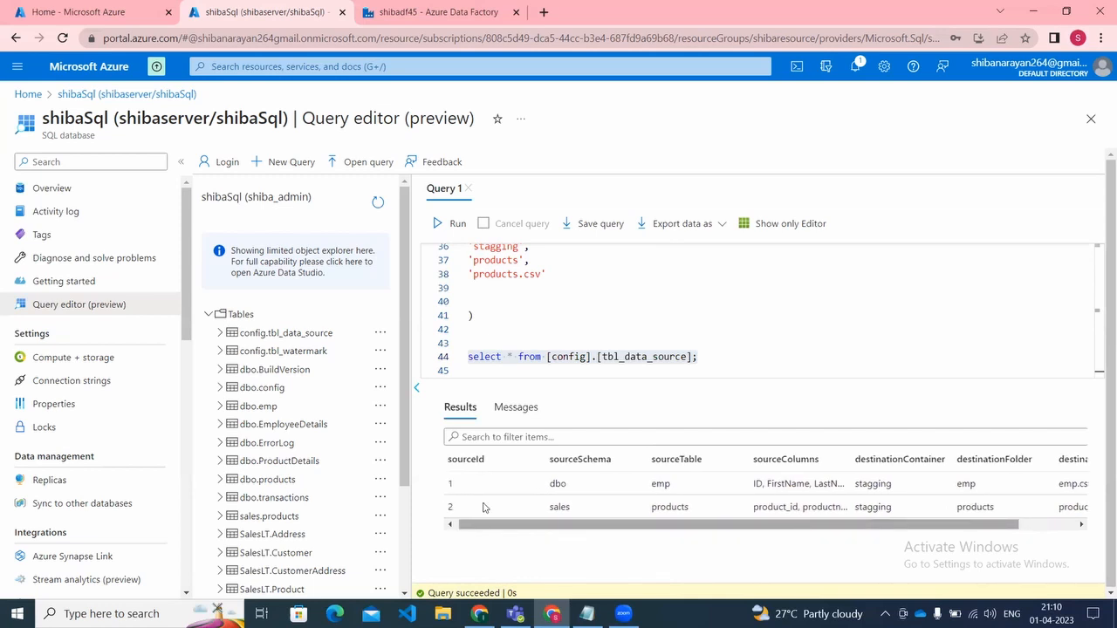
click(707, 375)
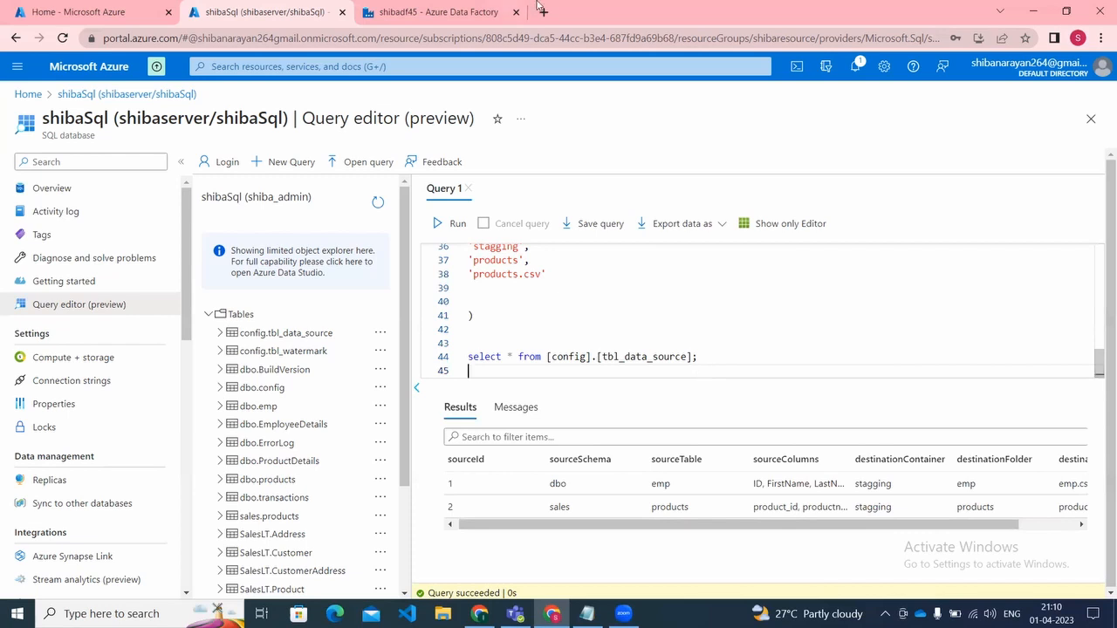
Step: Switch to the shibadf45 Azure Data Factory, open pipeline2 for authoring and reposition its Lookupforconfig activity on the canvas
click(382, 10)
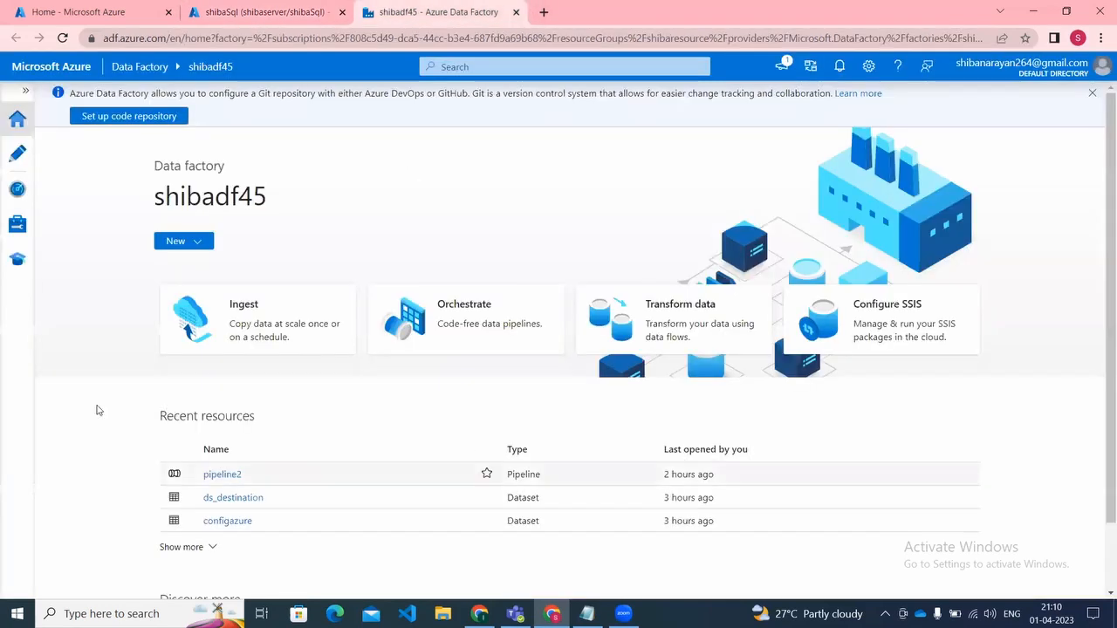
click(13, 162)
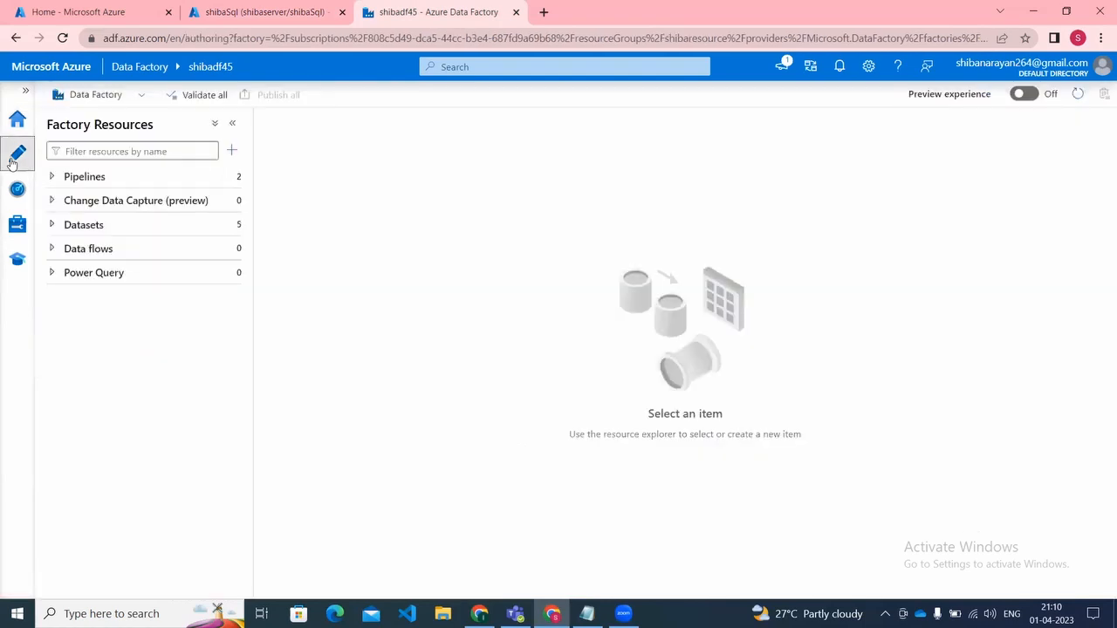
click(52, 178)
click(87, 224)
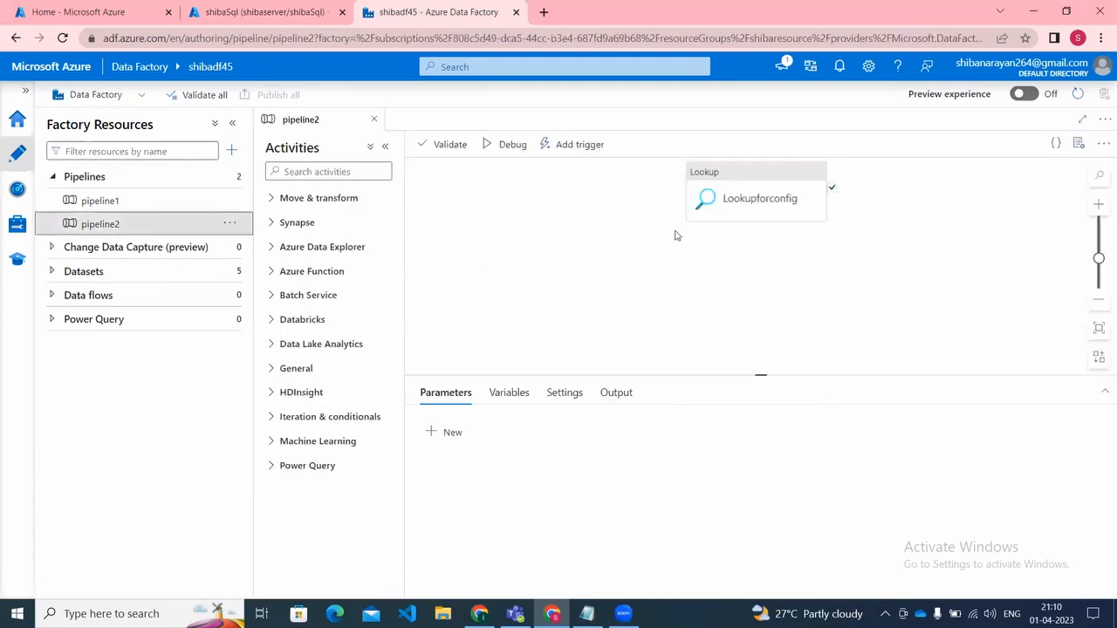
drag(698, 201, 491, 247)
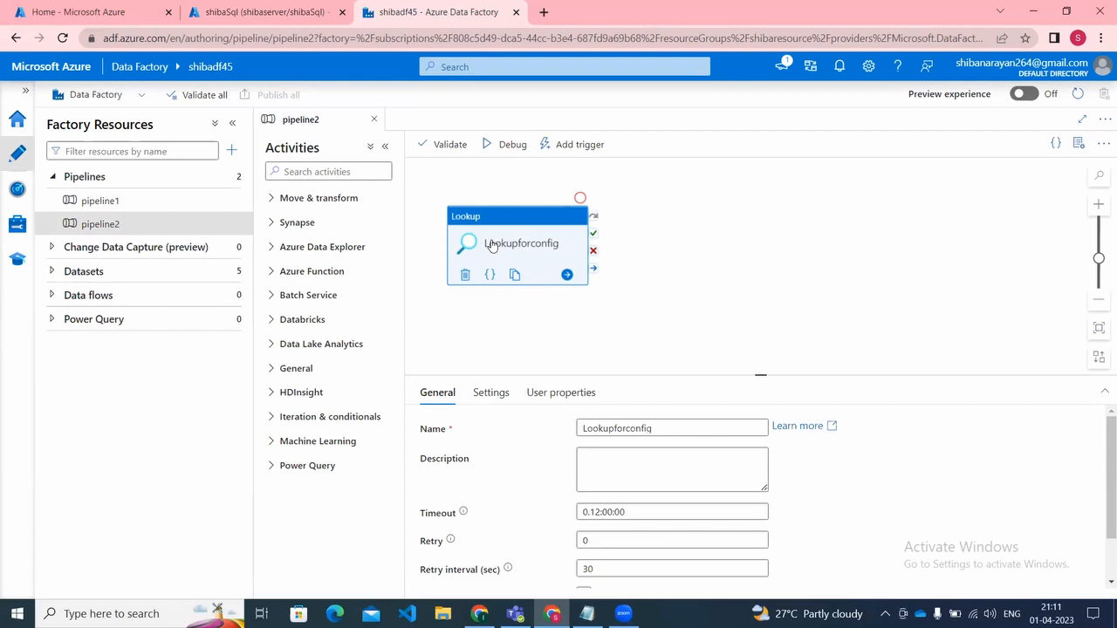
Step: Examine the Lookupforconfig activity's source settings, including its query expression and the first row only option
click(489, 394)
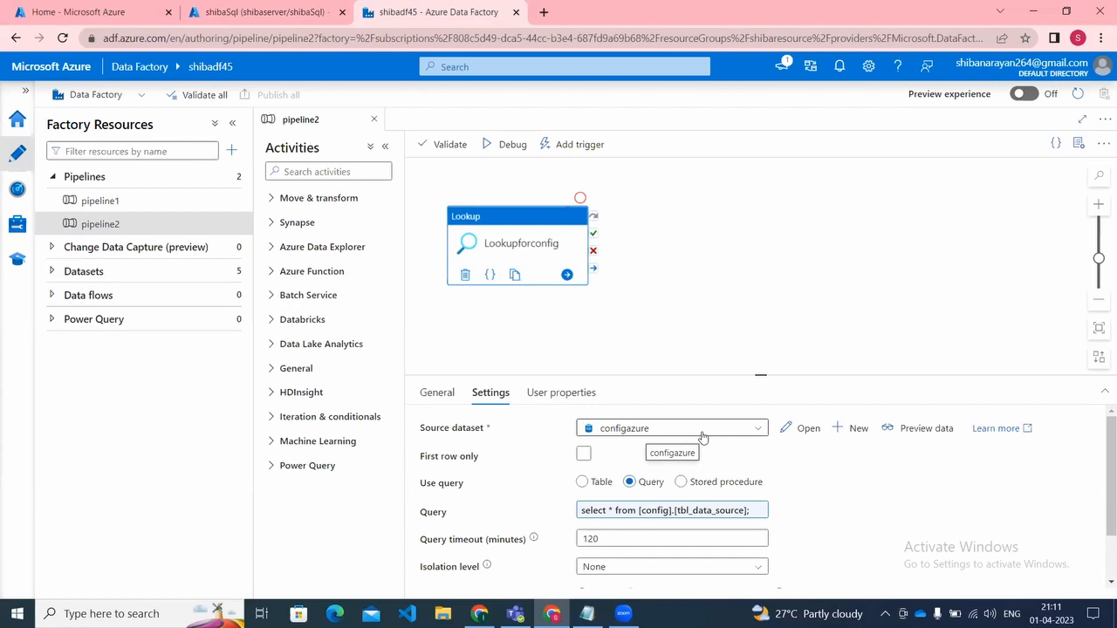
click(670, 514)
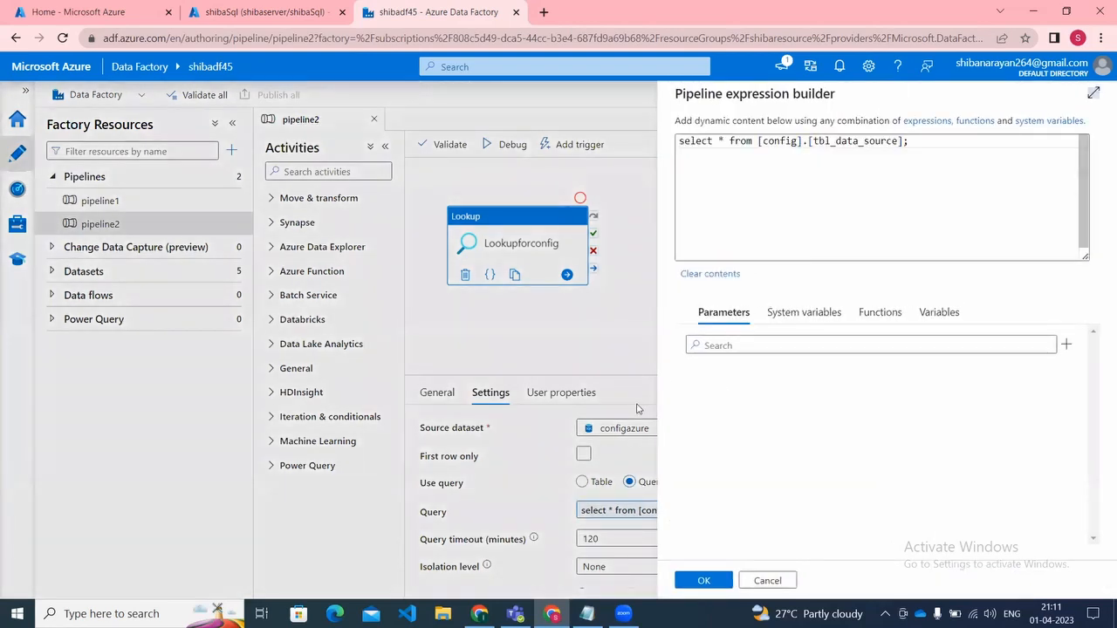
click(765, 580)
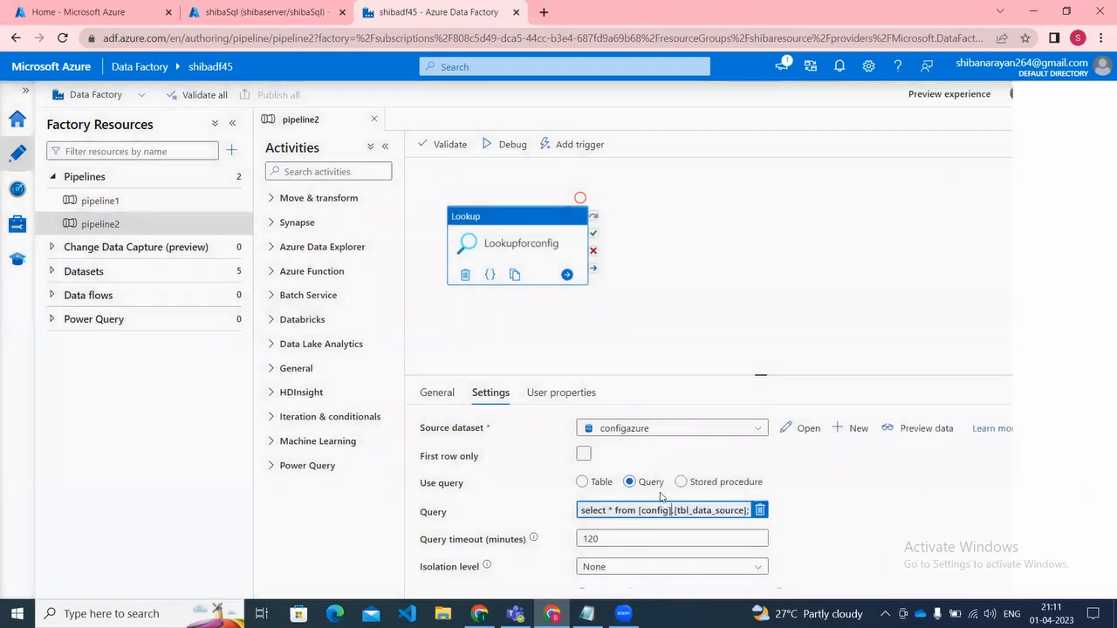
click(584, 454)
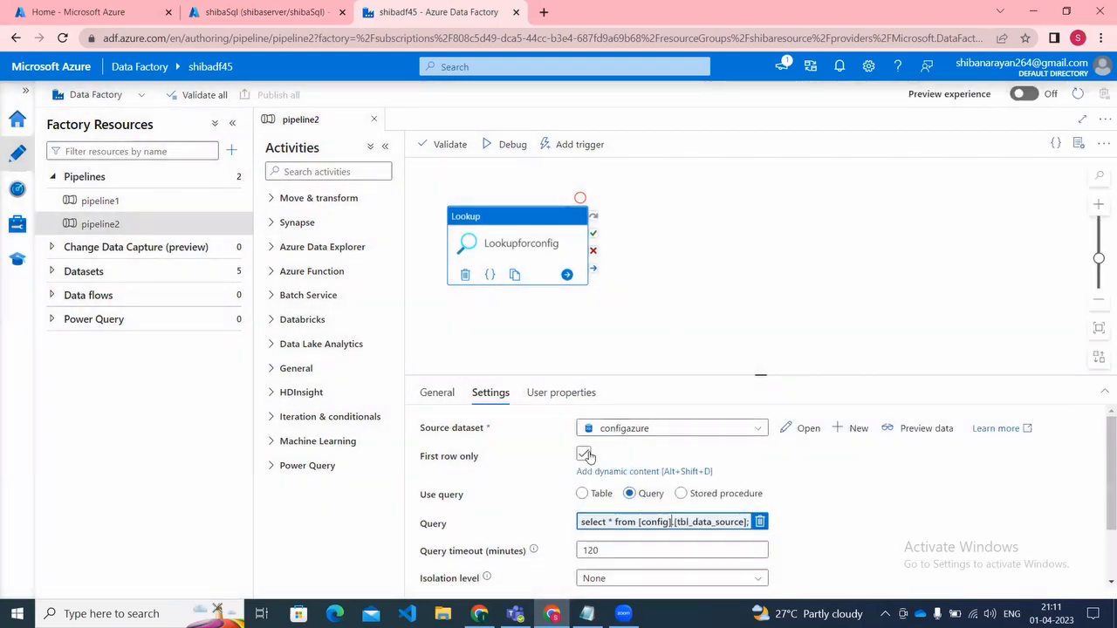
click(584, 455)
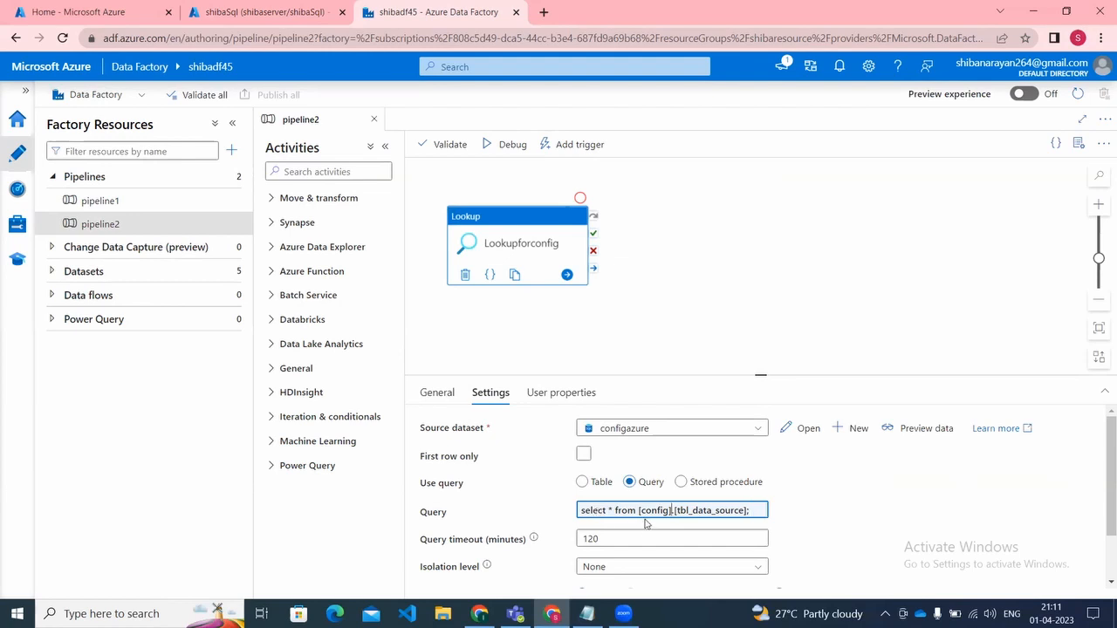
Step: Replace the Lookupforconfig query with "select * from config.tbl_data_source" and publish the pipeline2 change
click(720, 512)
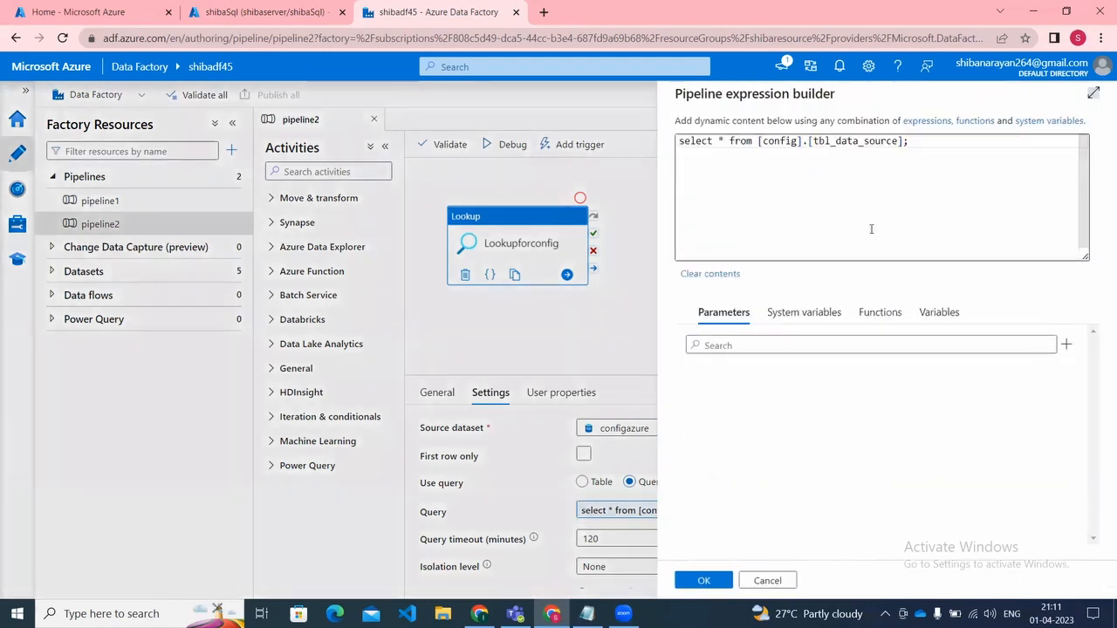
key(BackSpace)
key(BackSpace)
key(BackSpace)
key(BackSpace)
key(BackSpace)
key(BackSpace)
key(BackSpace)
key(BackSpace)
key(BackSpace)
key(BackSpace)
key(BackSpace)
key(BackSpace)
key(BackSpace)
key(BackSpace)
key(BackSpace)
key(BackSpace)
key(BackSpace)
key(BackSpace)
key(BackSpace)
key(BackSpace)
key(BackSpace)
key(BackSpace)
key(BackSpace)
key(BackSpace)
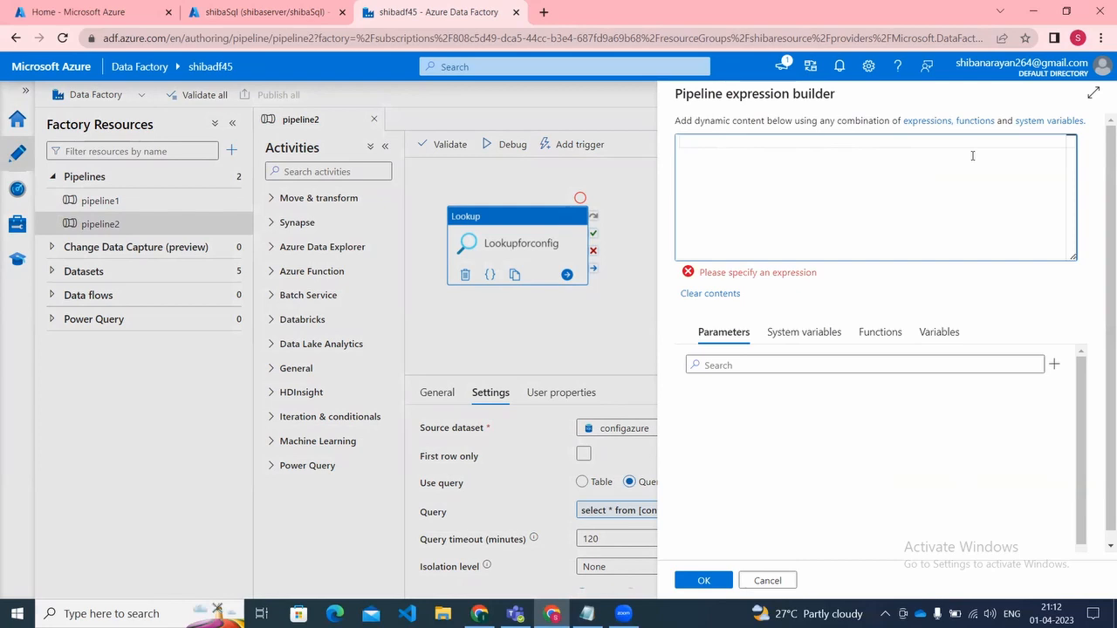
text(select * from dbo)
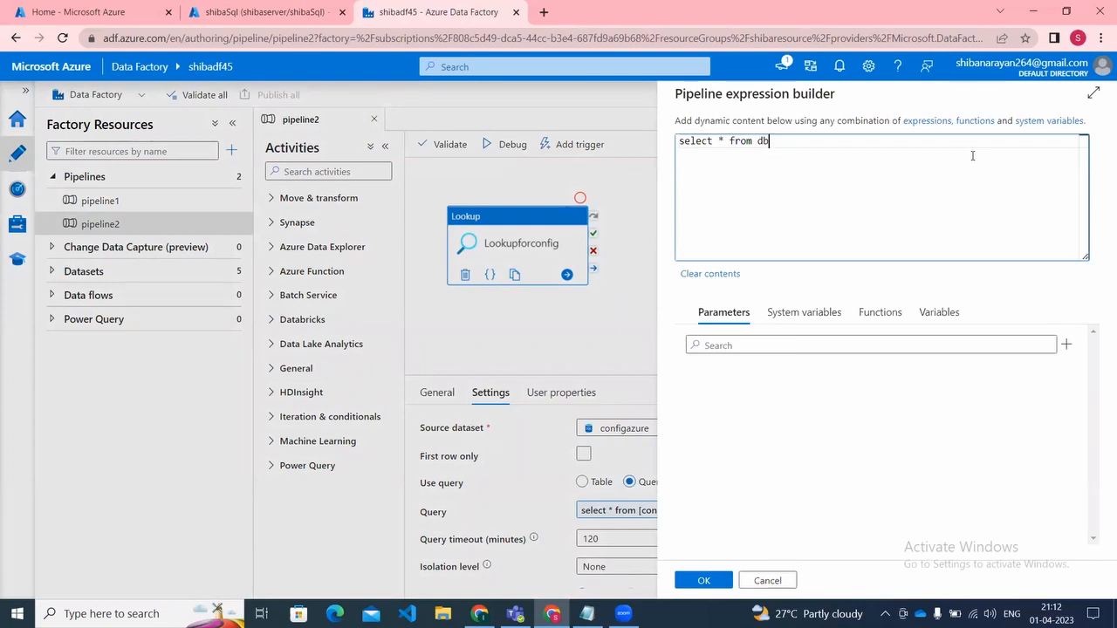
key(BackSpace)
key(BackSpace)
key(BackSpace)
text(config.tbl_data_source)
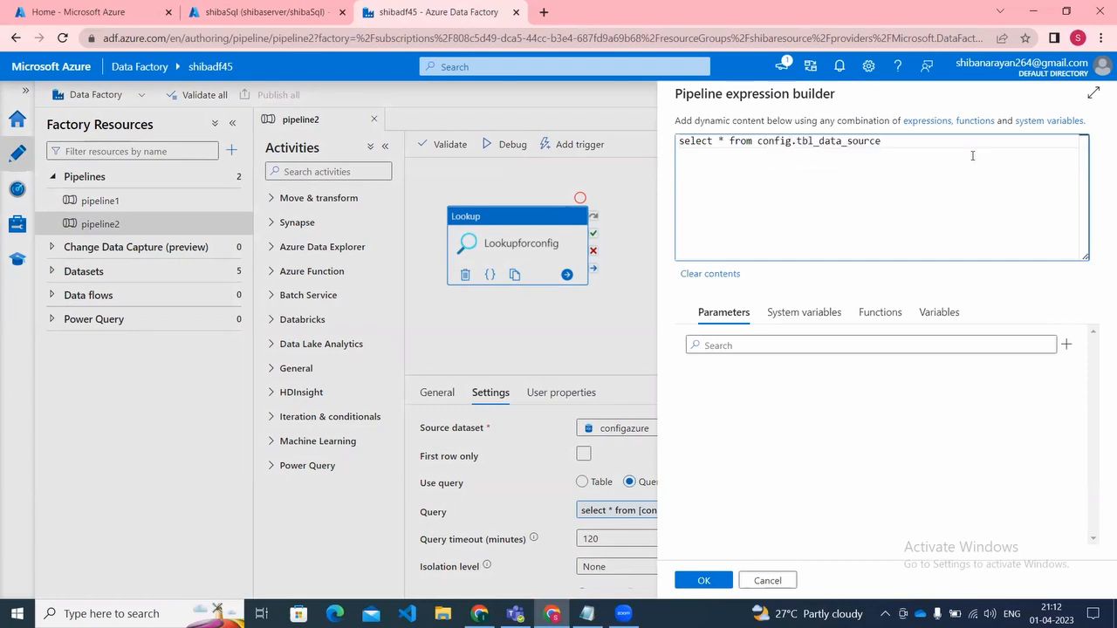
click(716, 580)
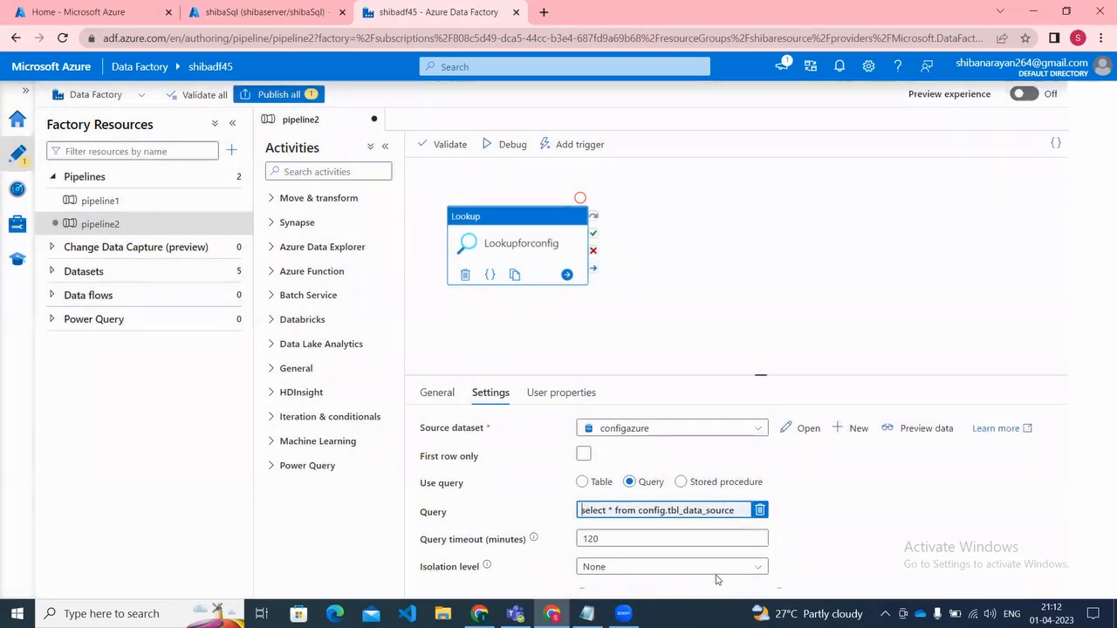
click(304, 93)
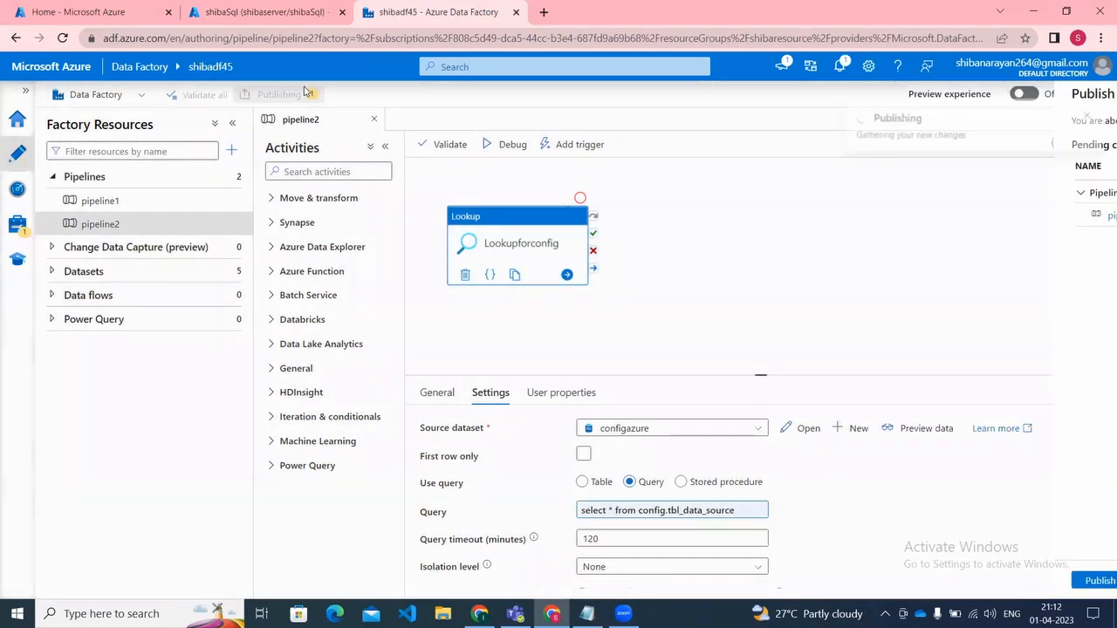
click(704, 580)
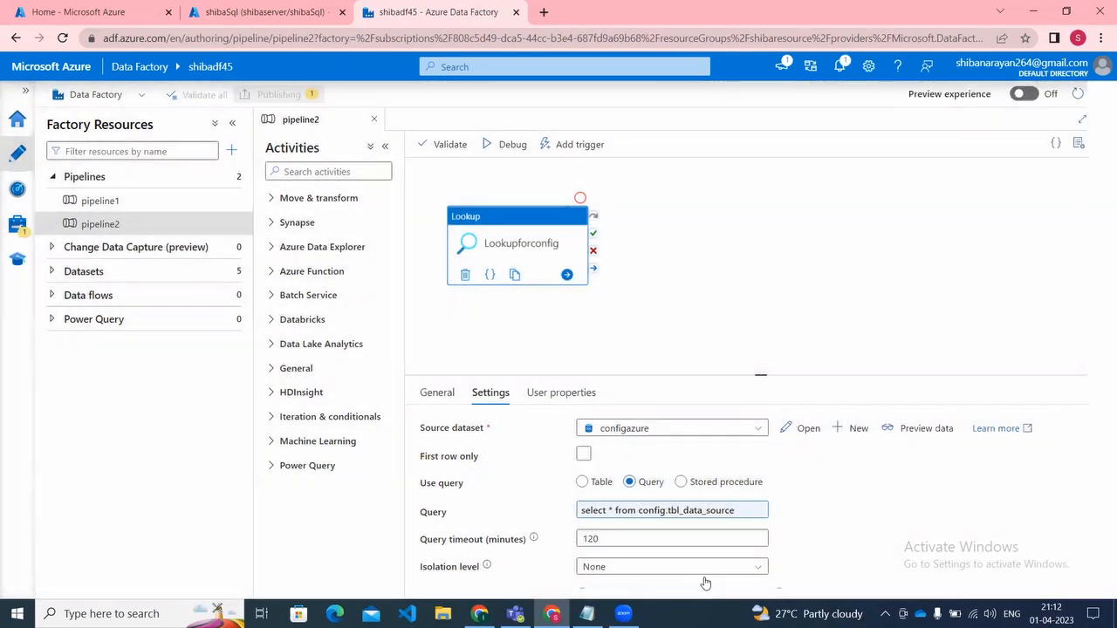
Step: Add a ForEach activity beside Lookupforconfig in pipeline2 and connect the lookup's completion output to it
click(353, 170)
text(for)
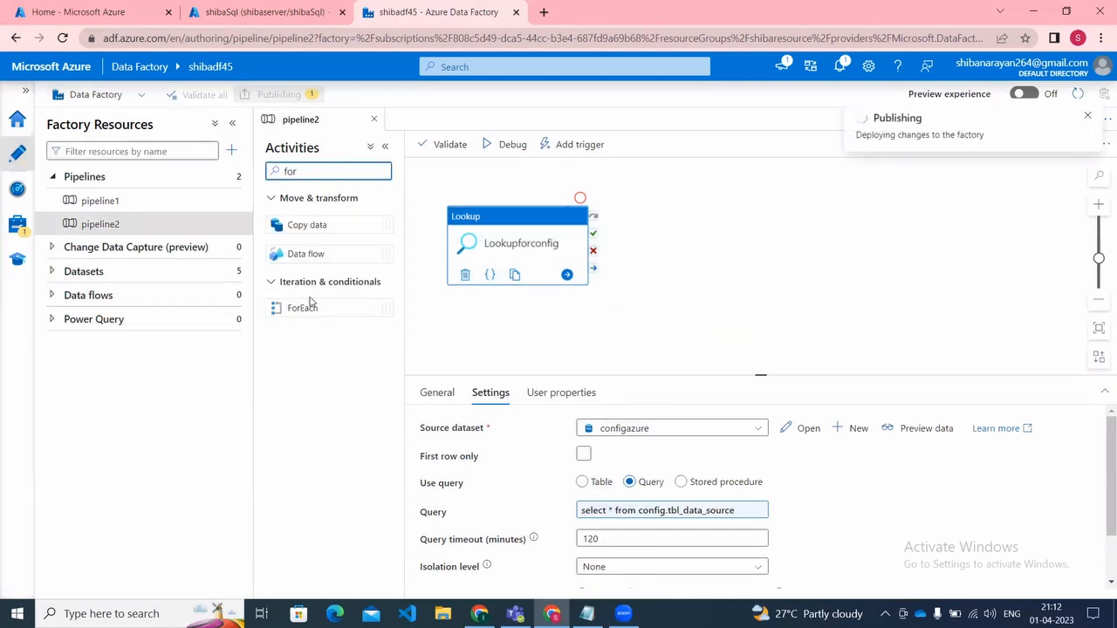
drag(302, 307, 685, 241)
mouse_move(539, 262)
mouse_down()
mouse_move(519, 261)
mouse_move(634, 288)
mouse_up()
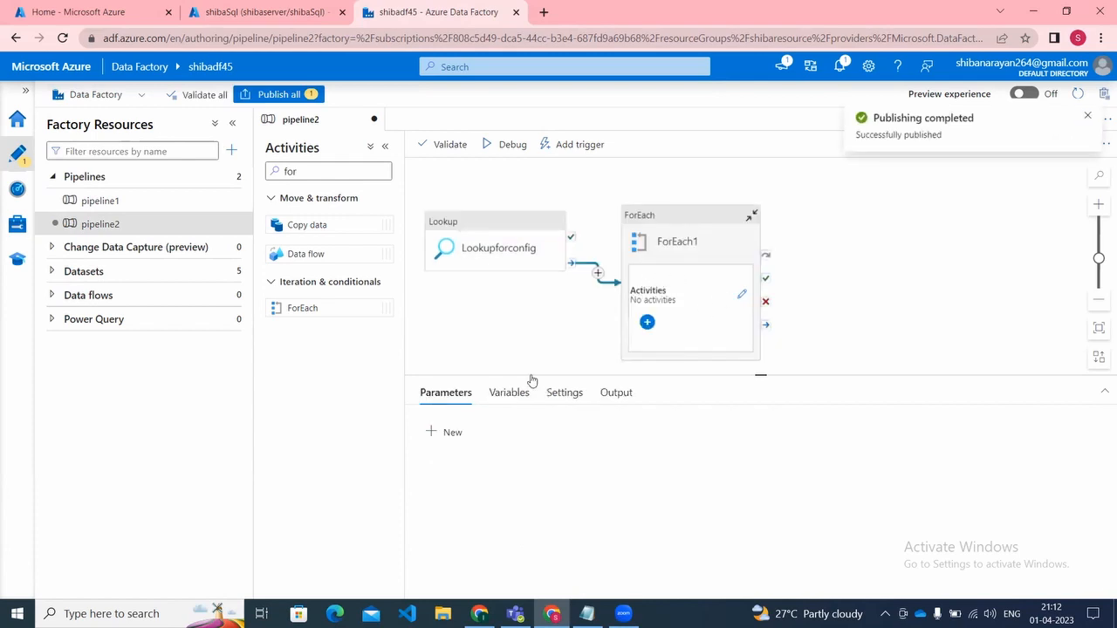
click(678, 242)
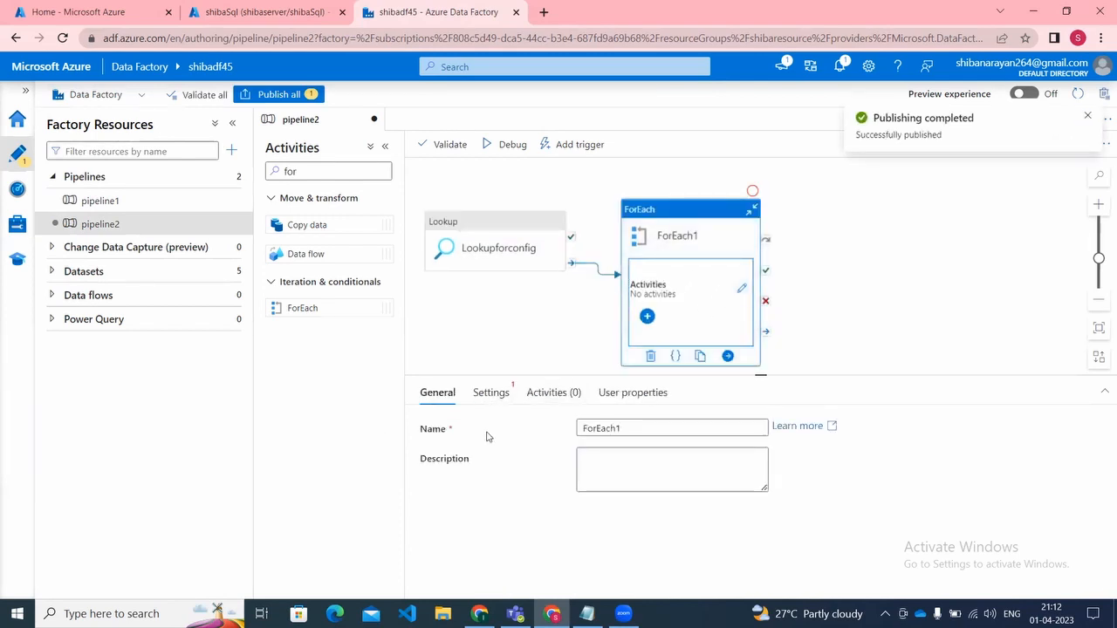
click(509, 399)
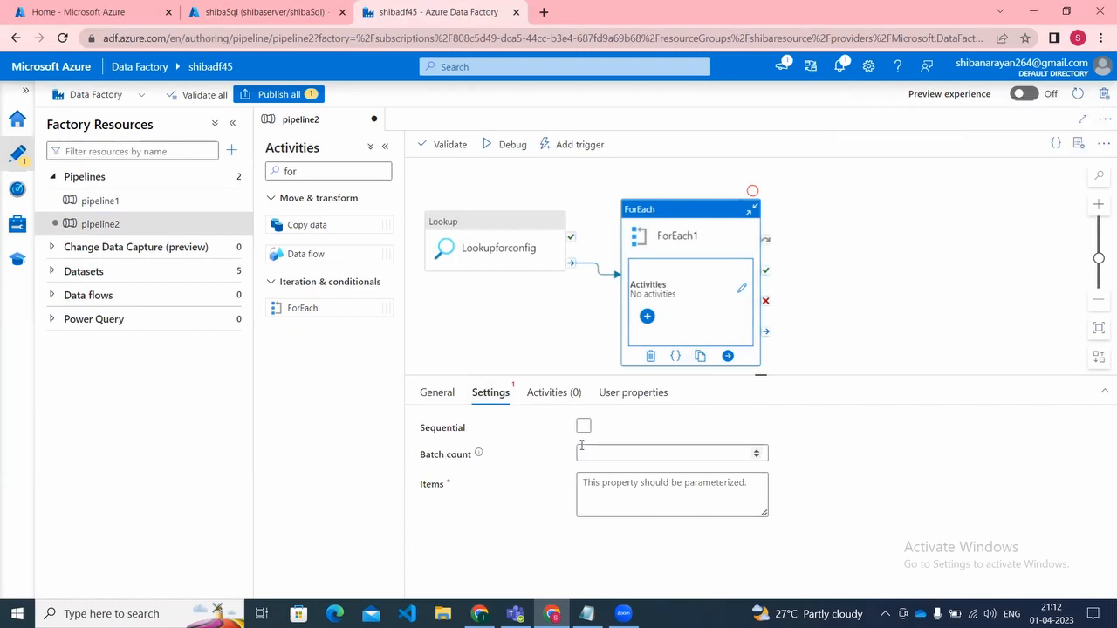
click(598, 477)
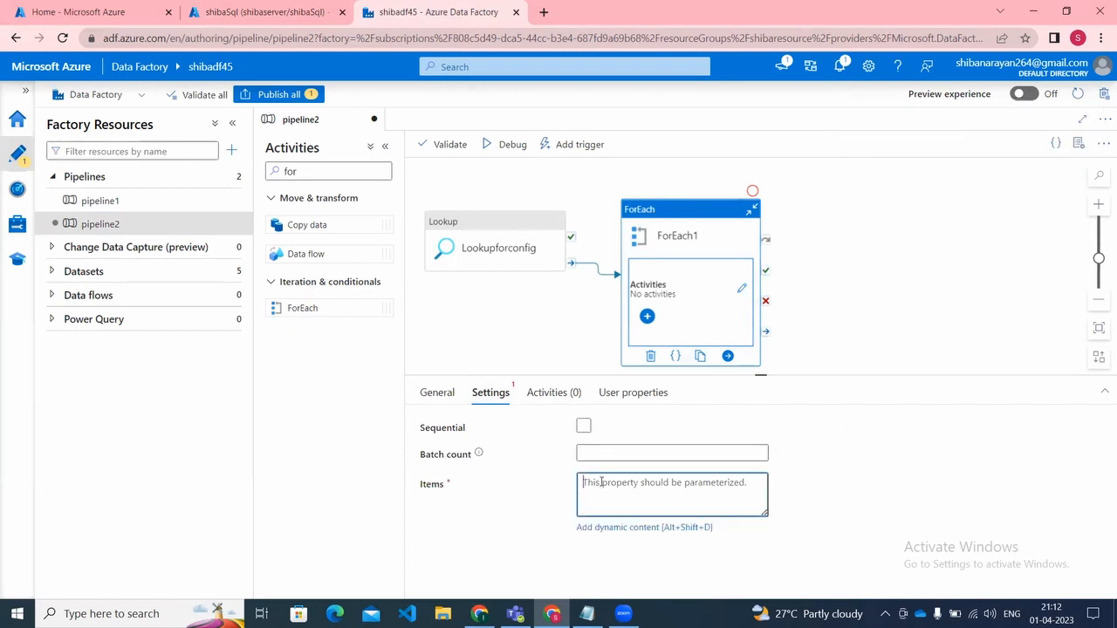
click(602, 529)
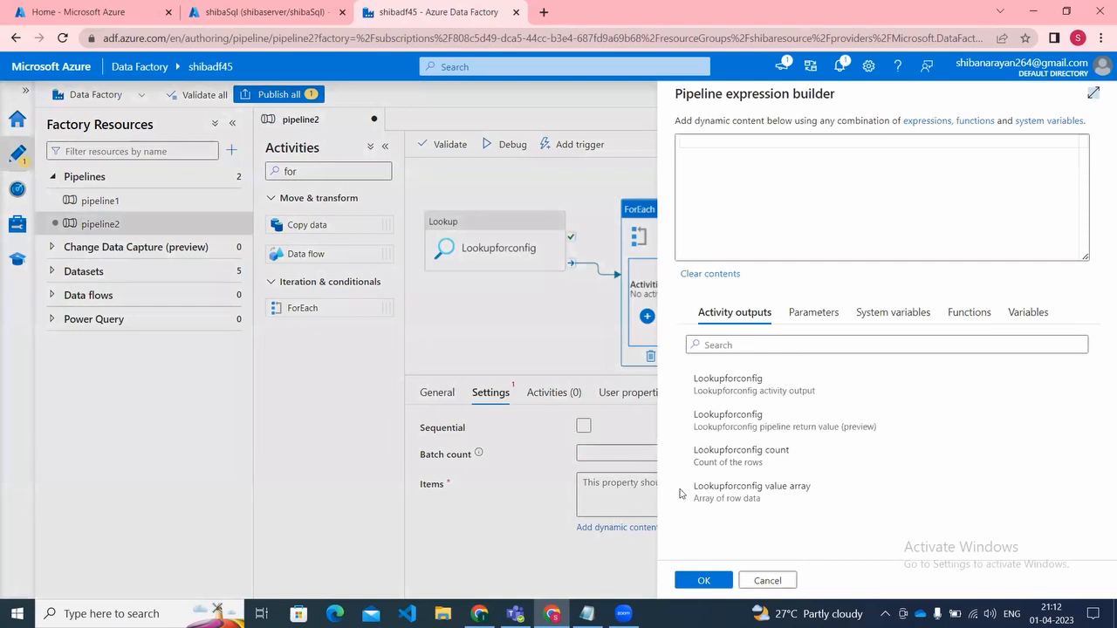
click(703, 493)
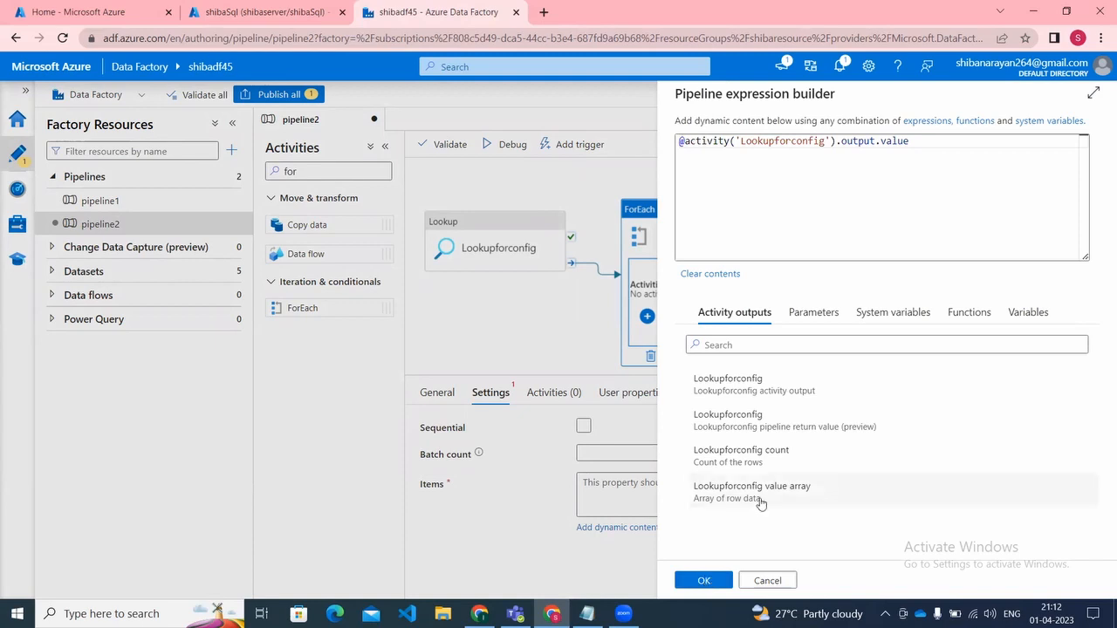
click(703, 580)
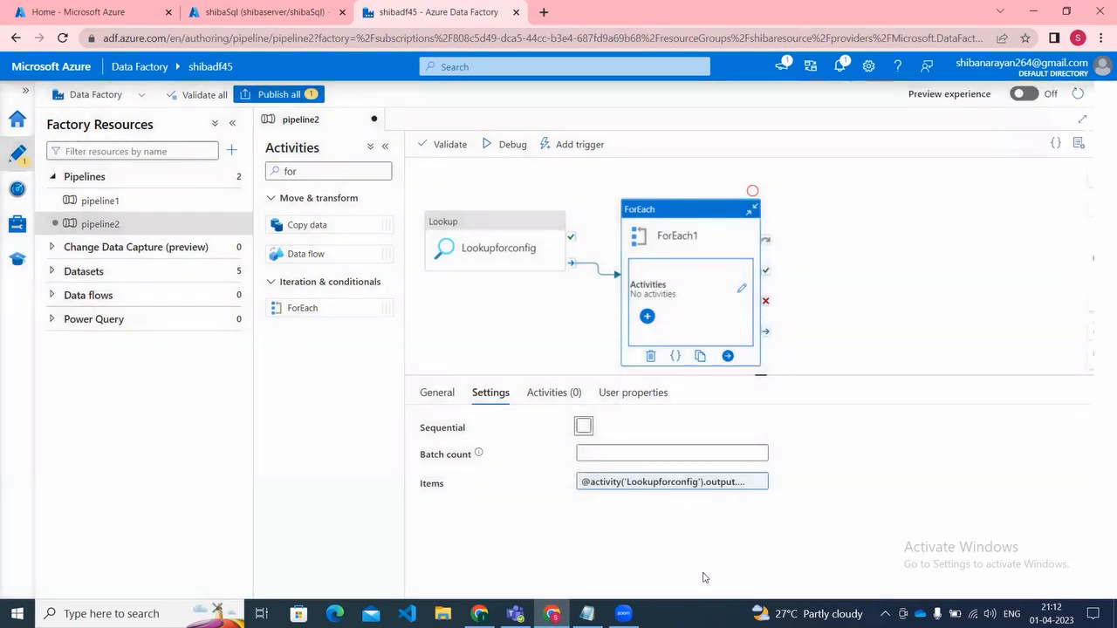
Step: Add a Wait activity inside the ForEach1 loop of pipeline2
click(740, 288)
click(344, 172)
key(BackSpace)
key(BackSpace)
key(BackSpace)
text(wait)
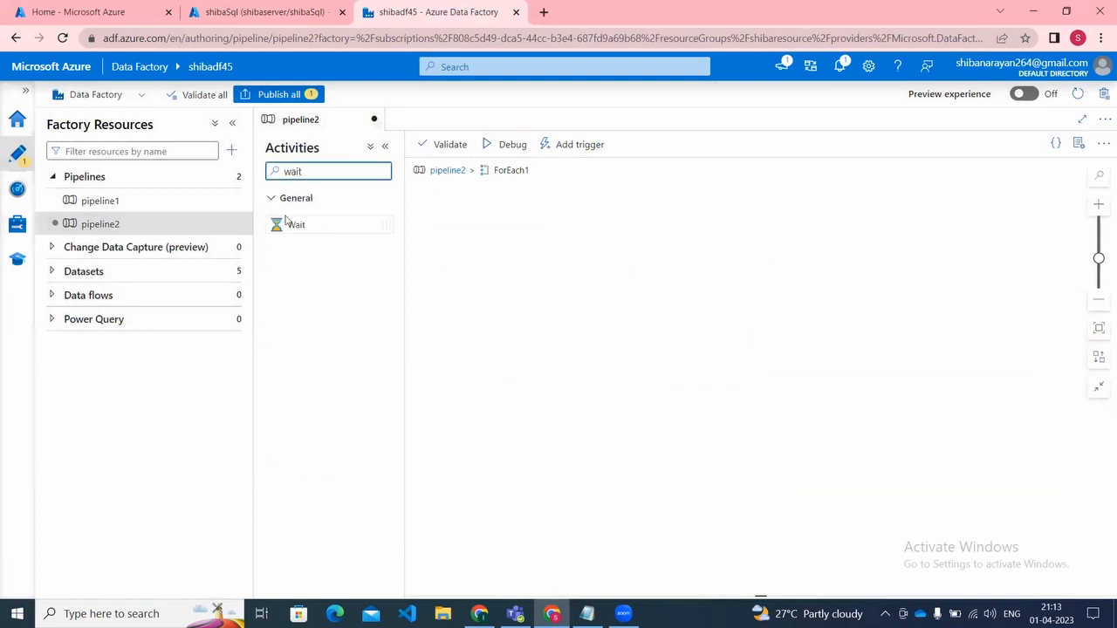
drag(286, 220, 581, 295)
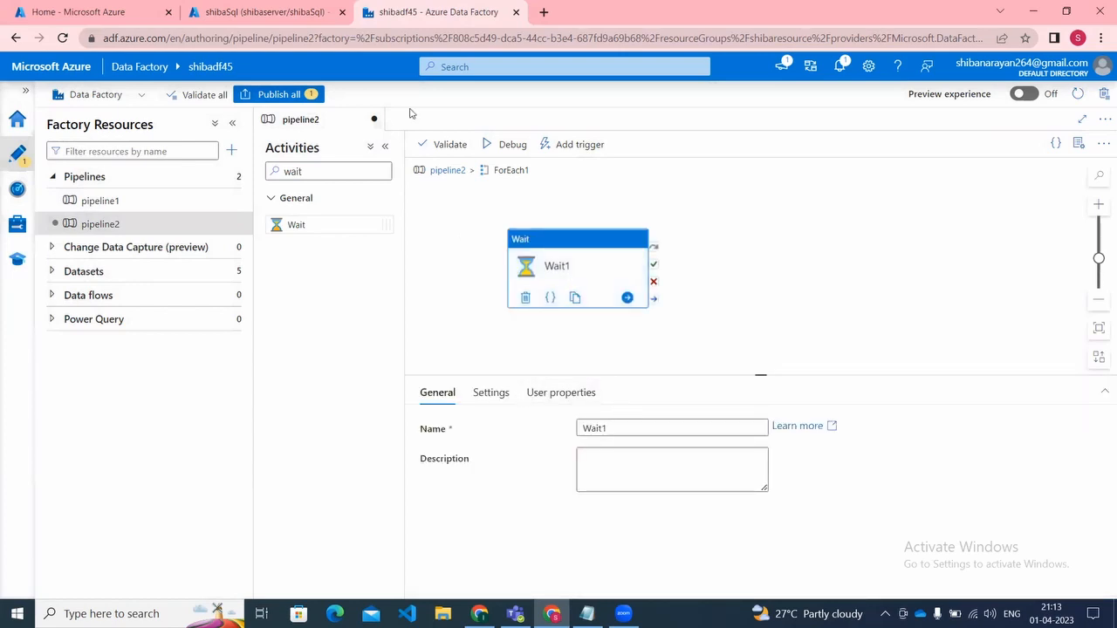
Step: Publish the pipeline2 changes, then debug the pipeline and refresh its run status
click(259, 95)
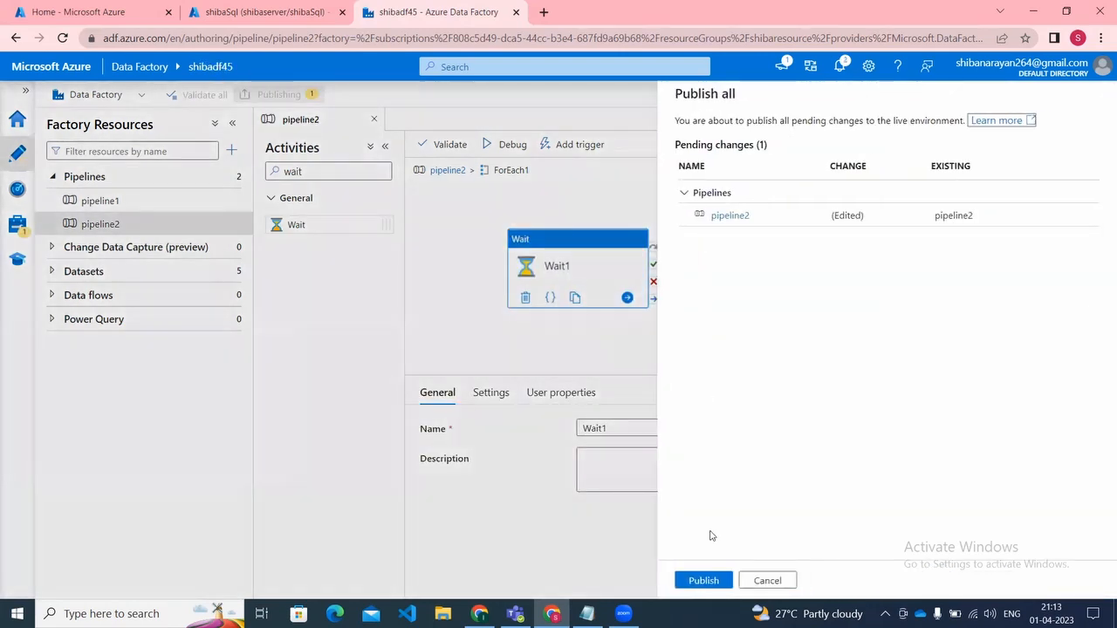
click(703, 580)
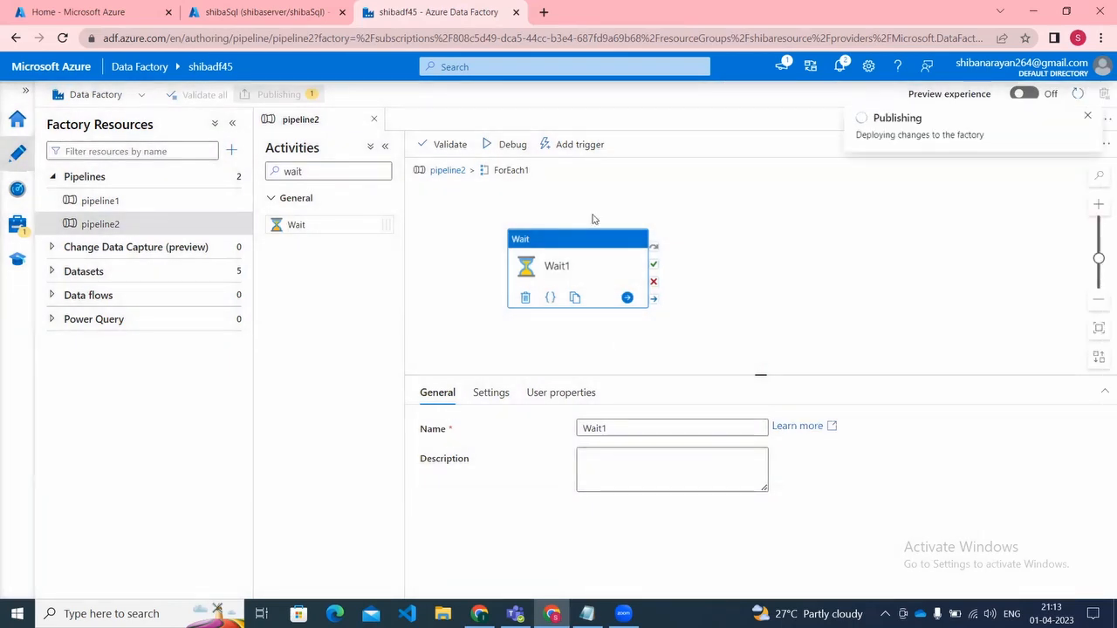
click(439, 172)
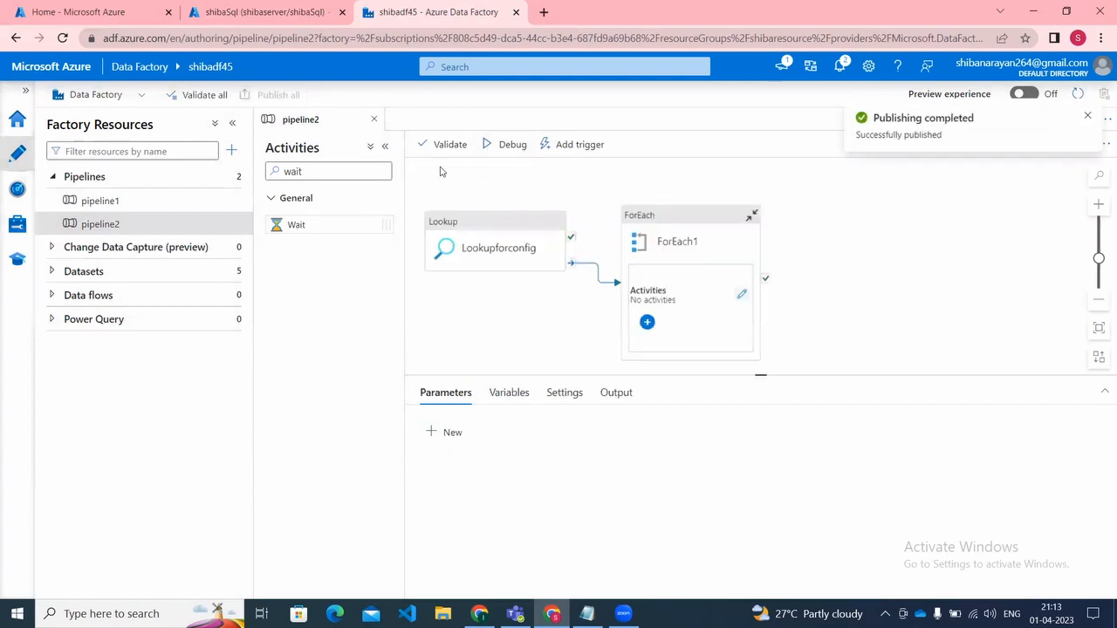
click(512, 149)
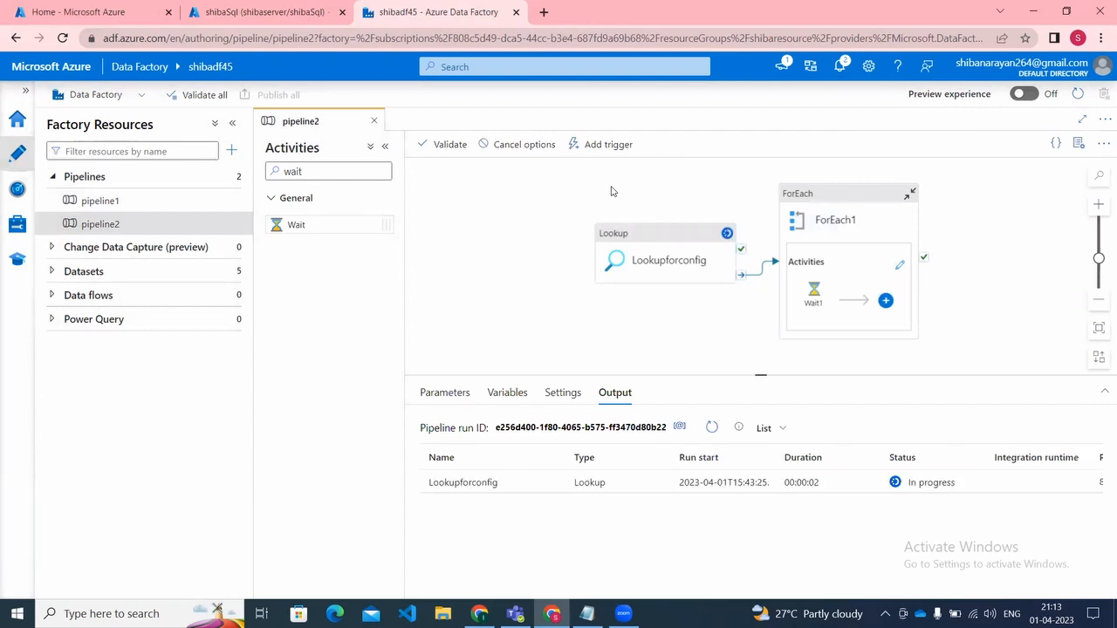
click(710, 429)
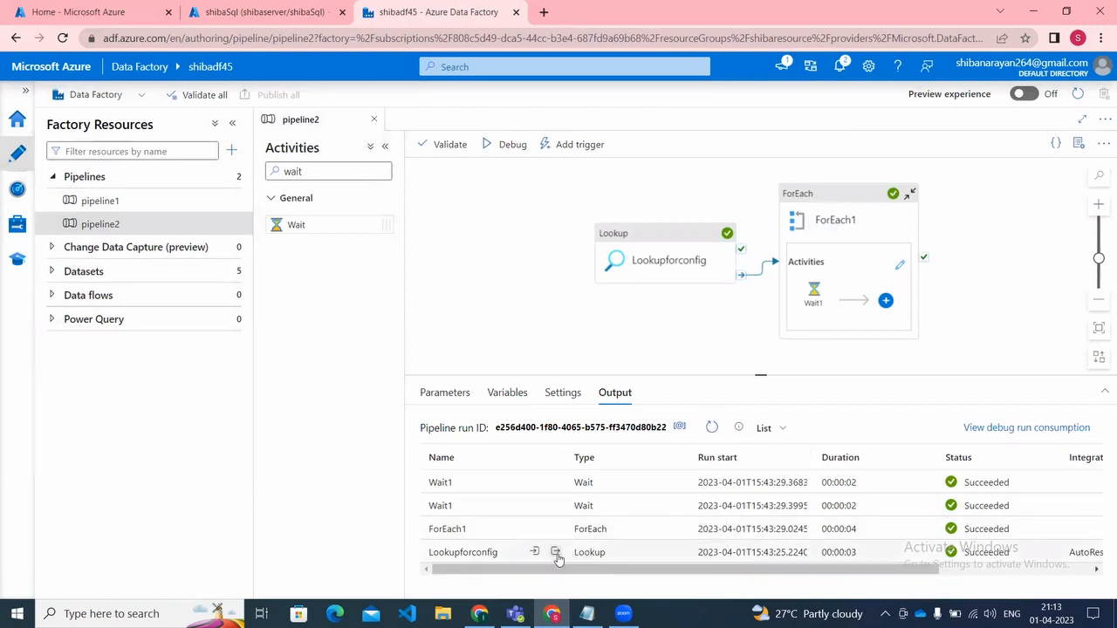
Step: Copy the Lookupforconfig run output from the first record onward into the meetingMetadata notes in Notepad and save the file
click(556, 553)
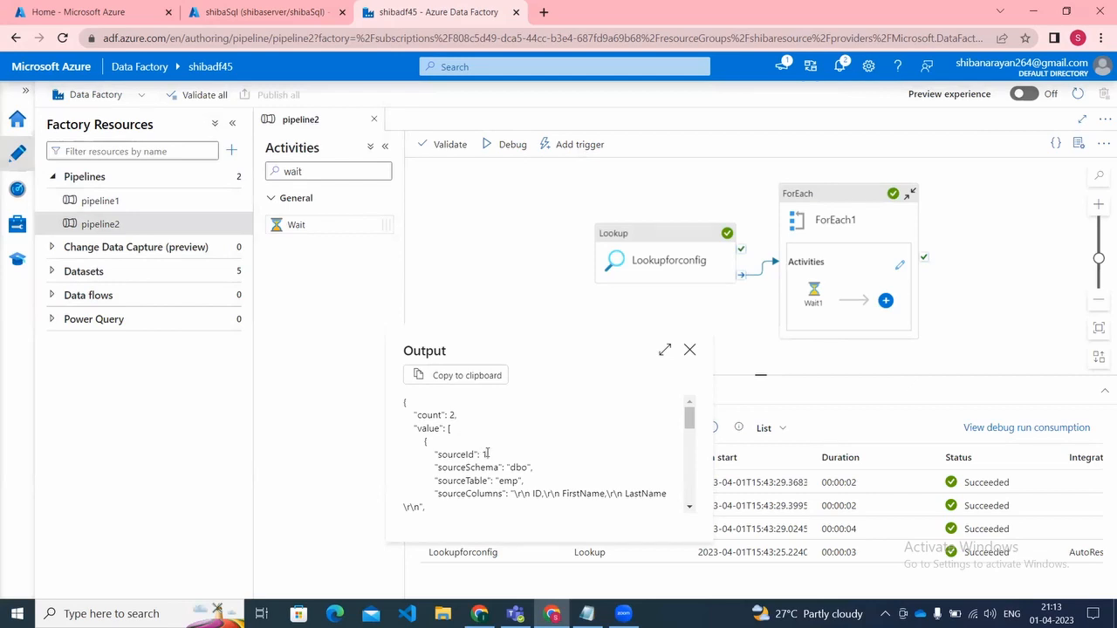
click(521, 485)
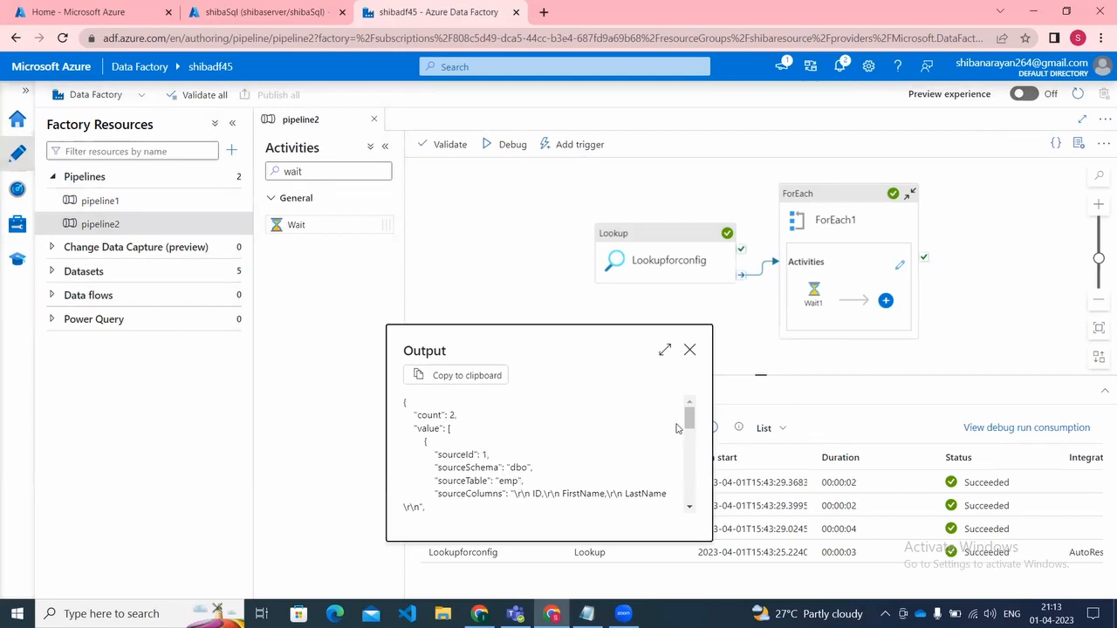
scroll(690, 425, down, 2)
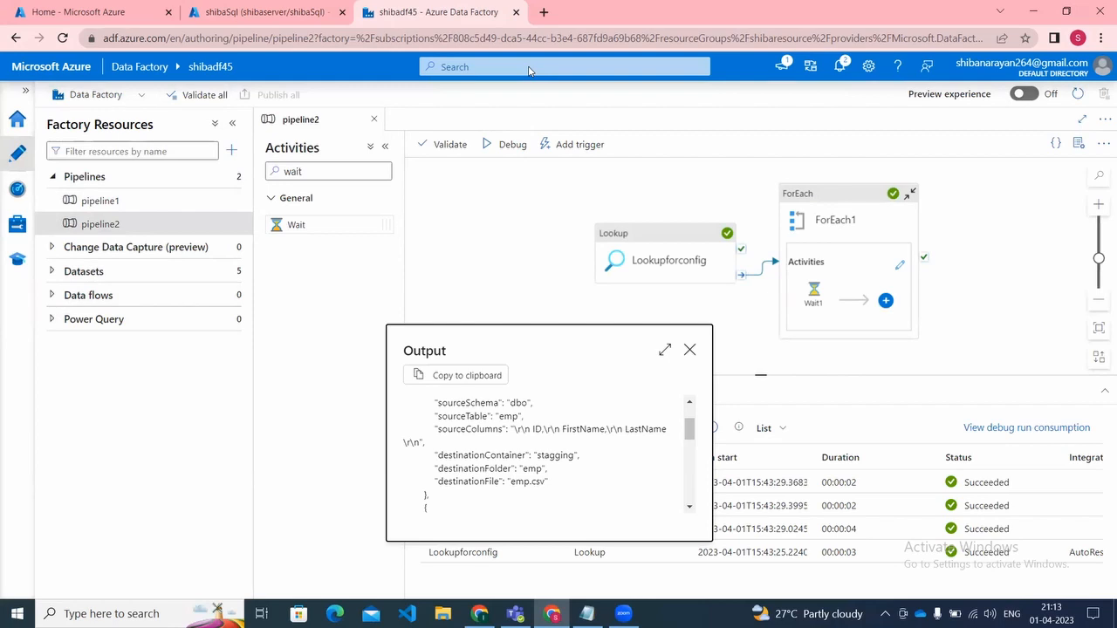
click(469, 381)
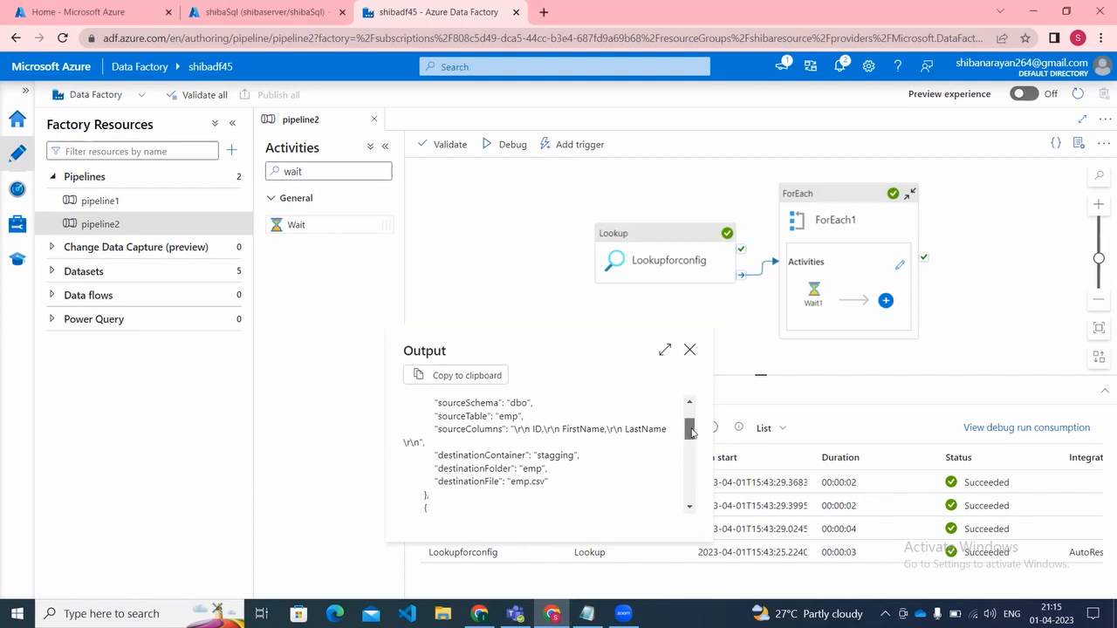
scroll(689, 424, up, 1)
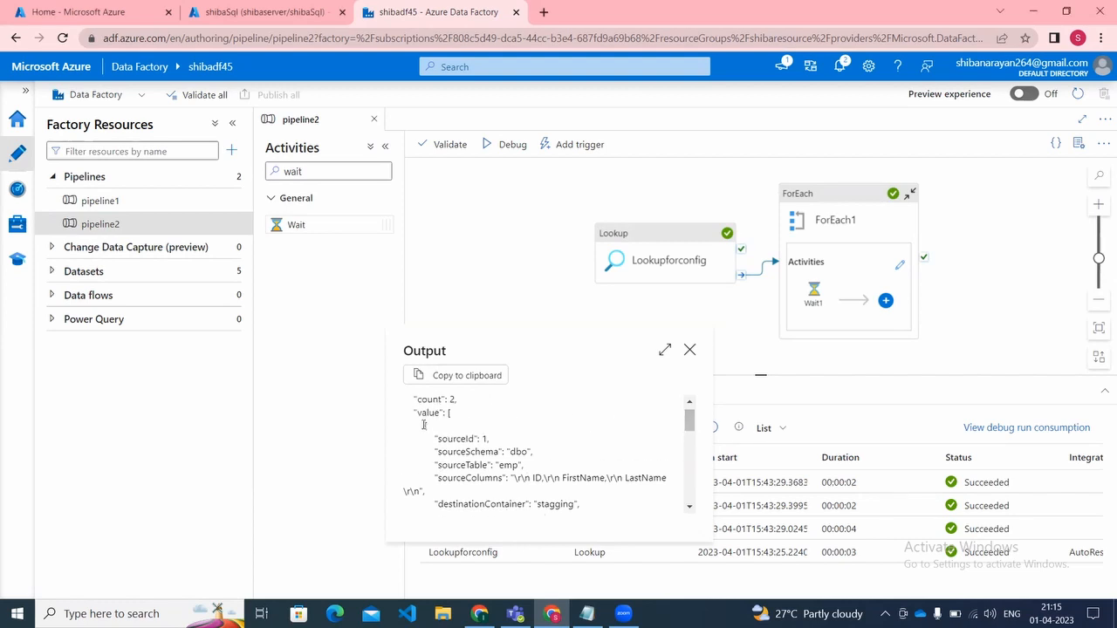
drag(423, 425, 483, 448)
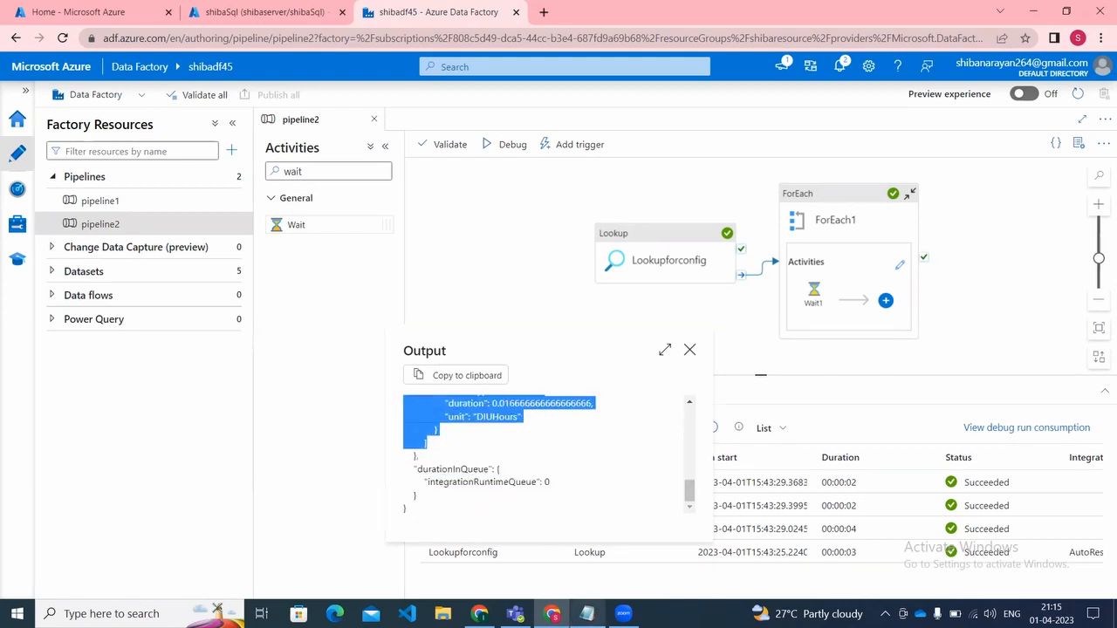
click(586, 614)
click(364, 483)
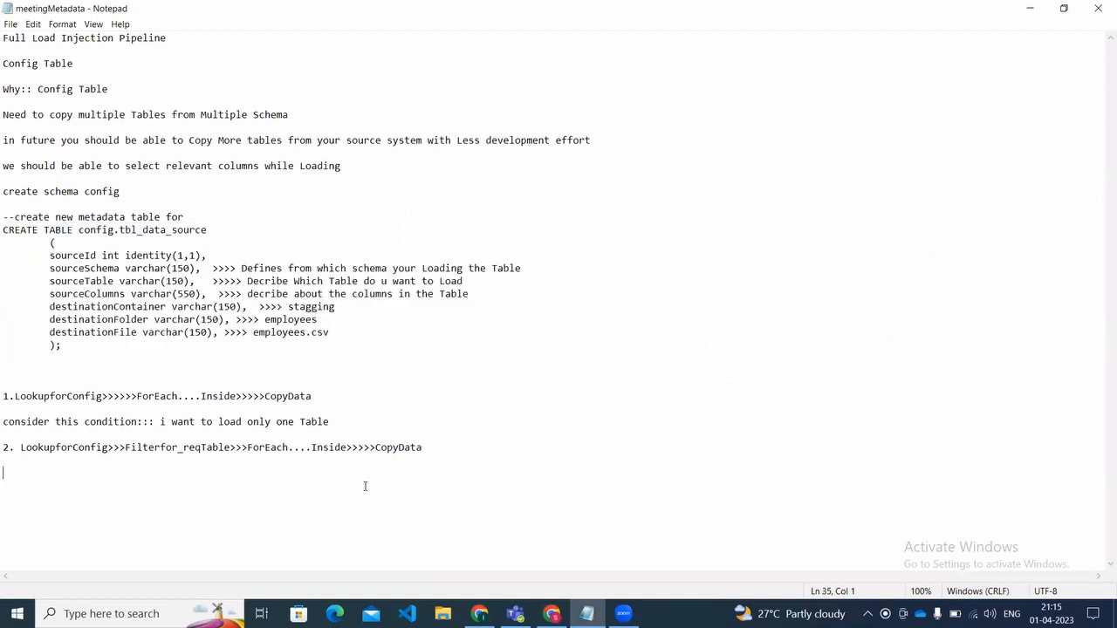
key(ctrl+v)
key(ctrl+s)
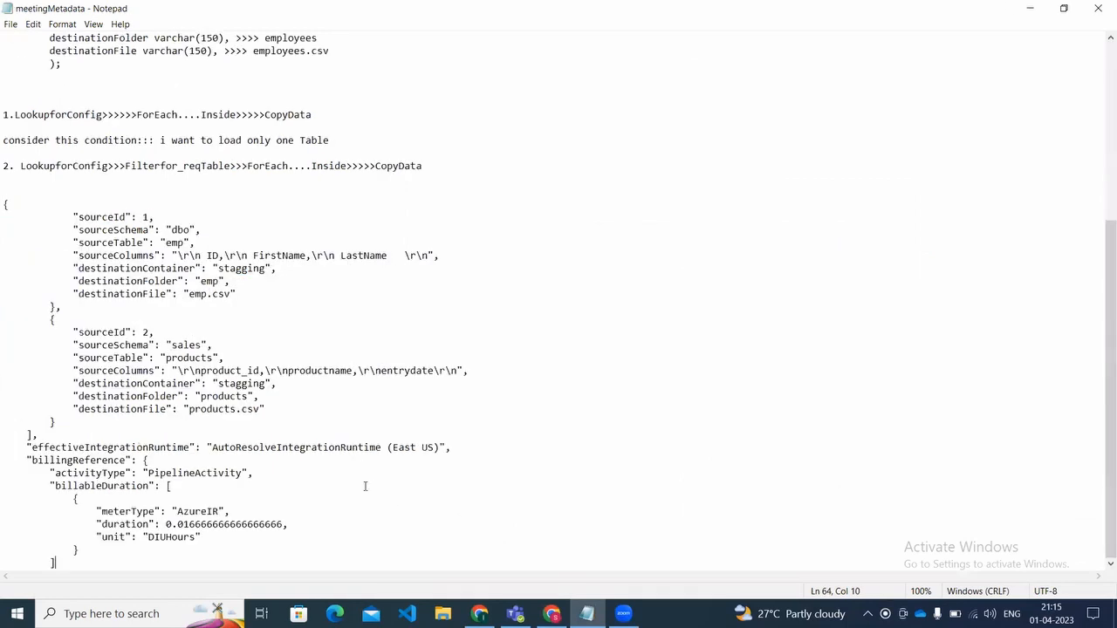
Step: Return to Azure Data Factory, close the lookup output and delete the Wait1 activity inside ForEach1
click(1029, 8)
click(704, 355)
click(689, 349)
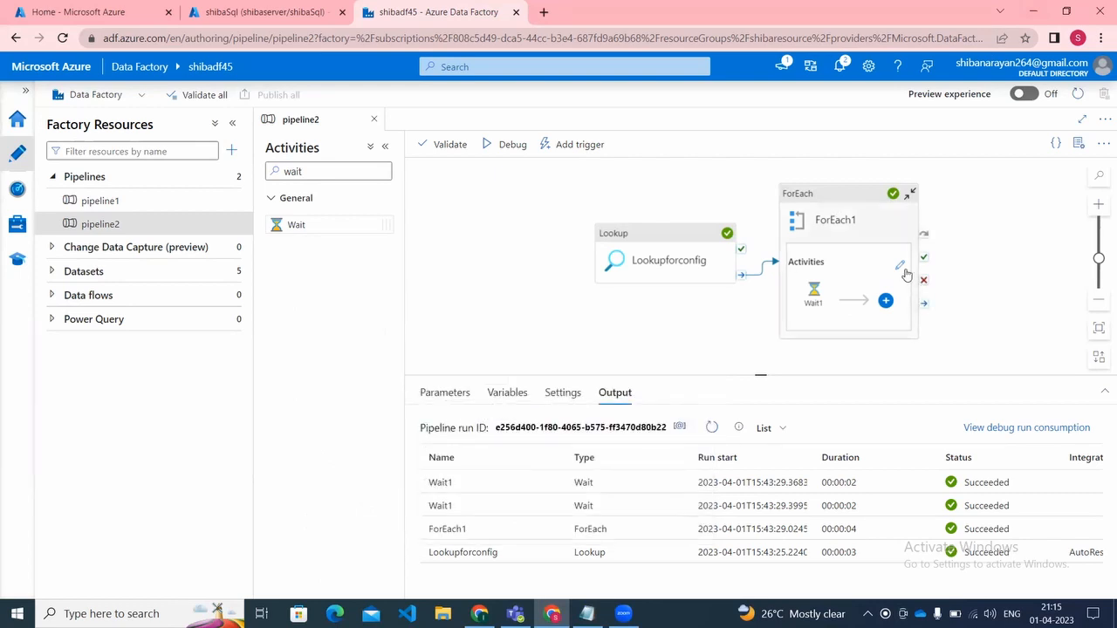
click(900, 266)
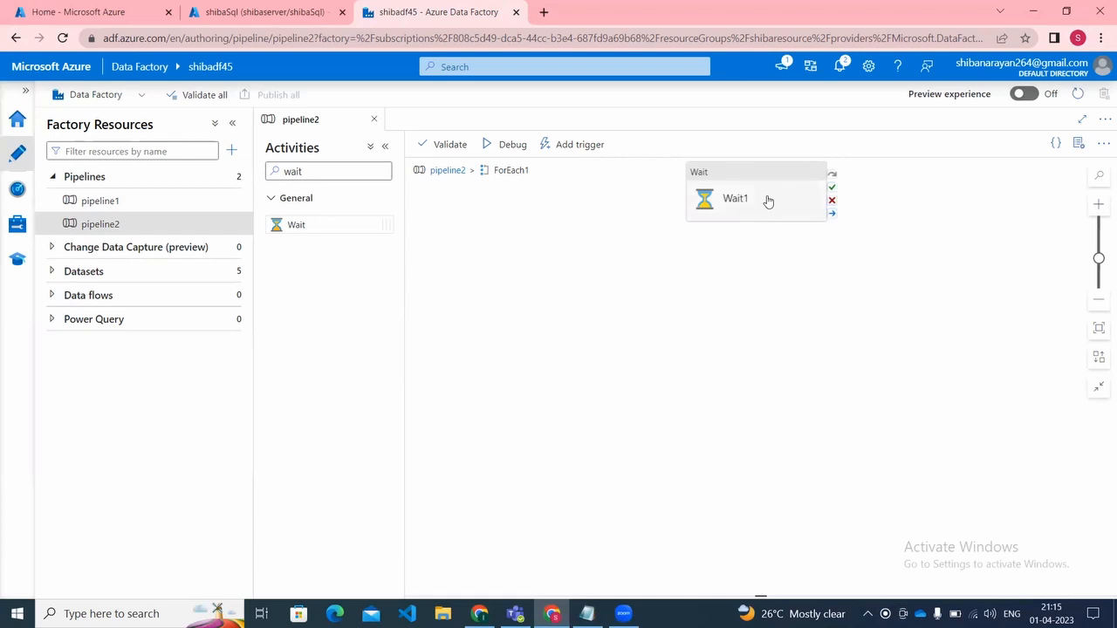
click(768, 202)
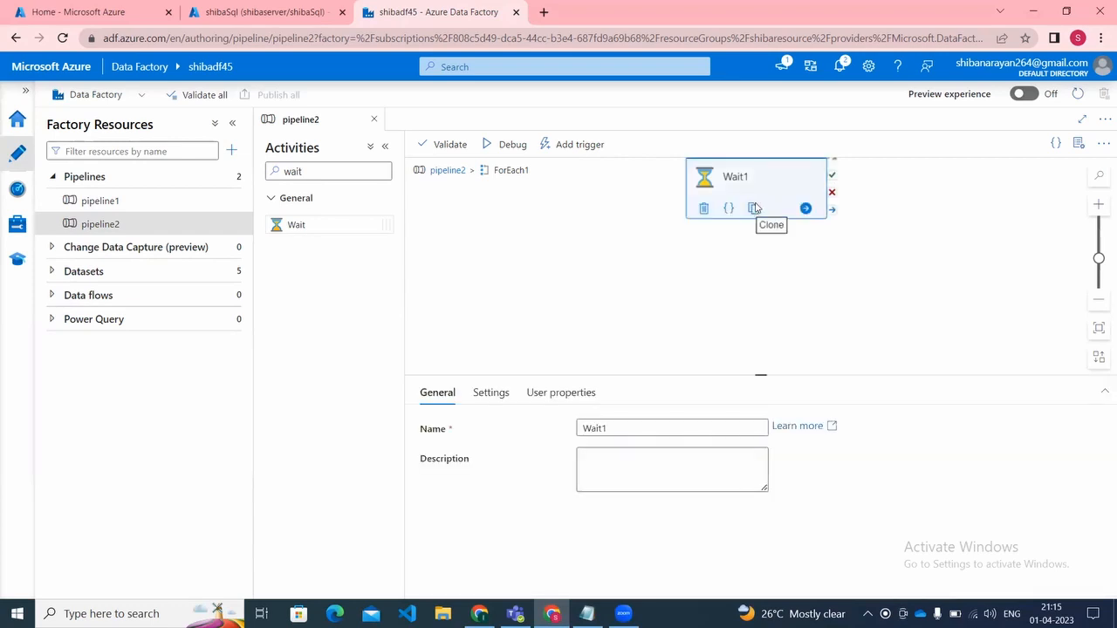
right_click(768, 184)
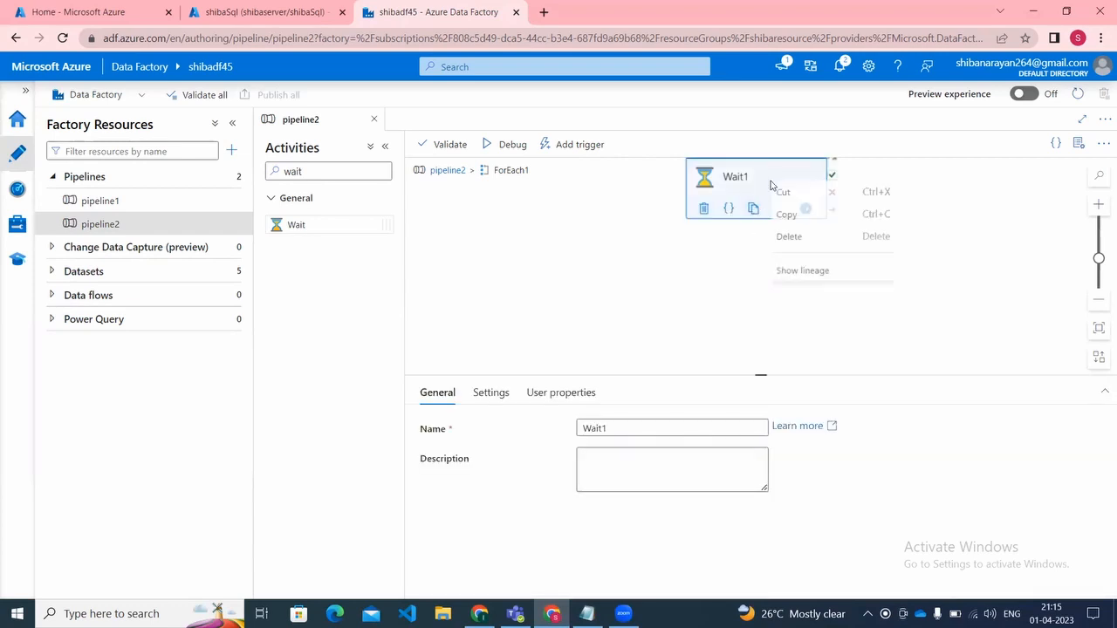
click(789, 239)
Step: Add a Copy data activity inside the ForEach1 loop
click(332, 171)
key(BackSpace)
key(BackSpace)
key(BackSpace)
key(BackSpace)
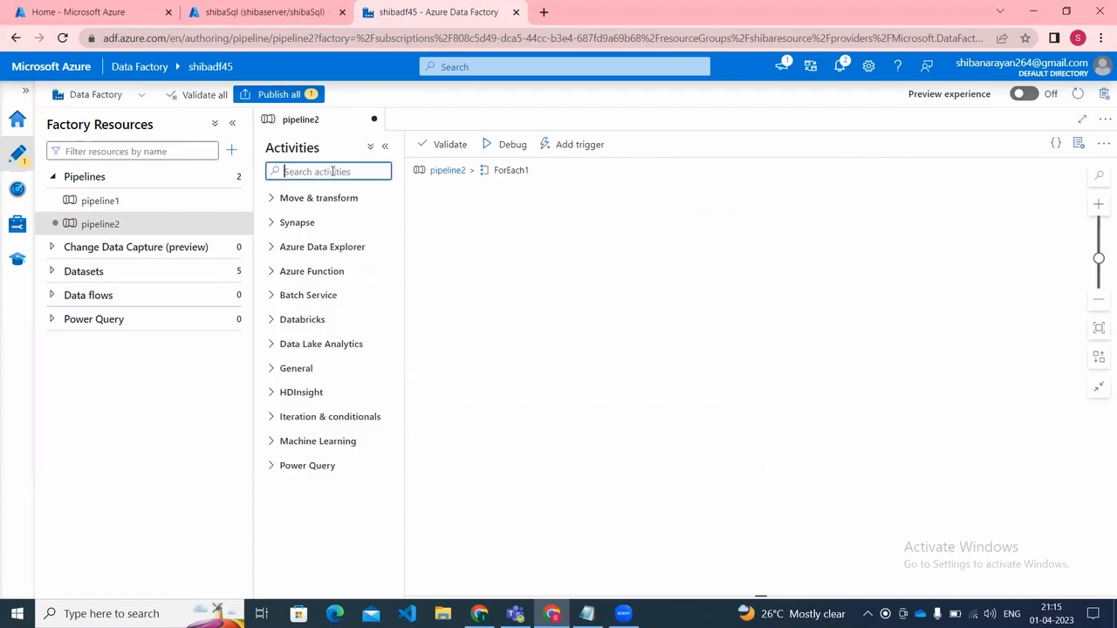
text(copy)
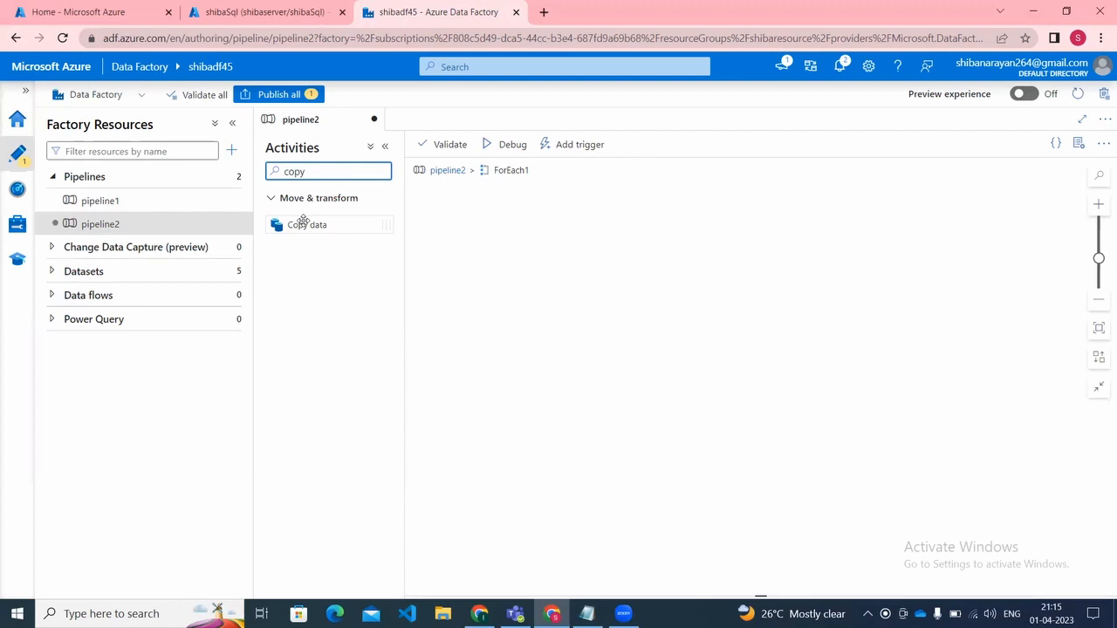
drag(307, 224, 548, 261)
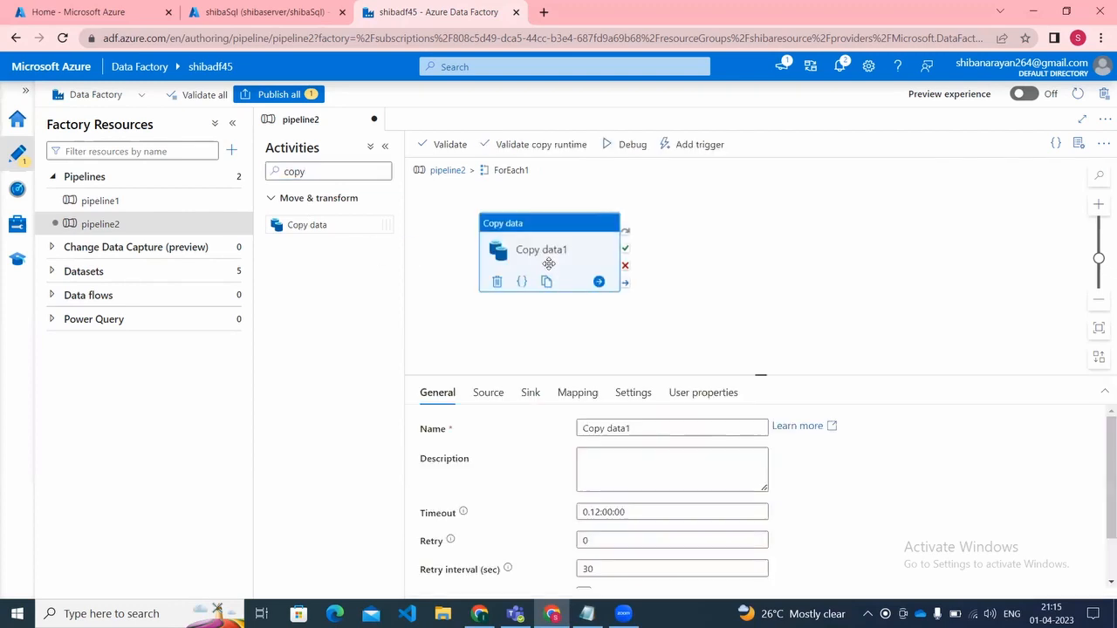
Step: Set the Copy data1 source to the configazure dataset using a query, and open the expression builder for that query
click(494, 397)
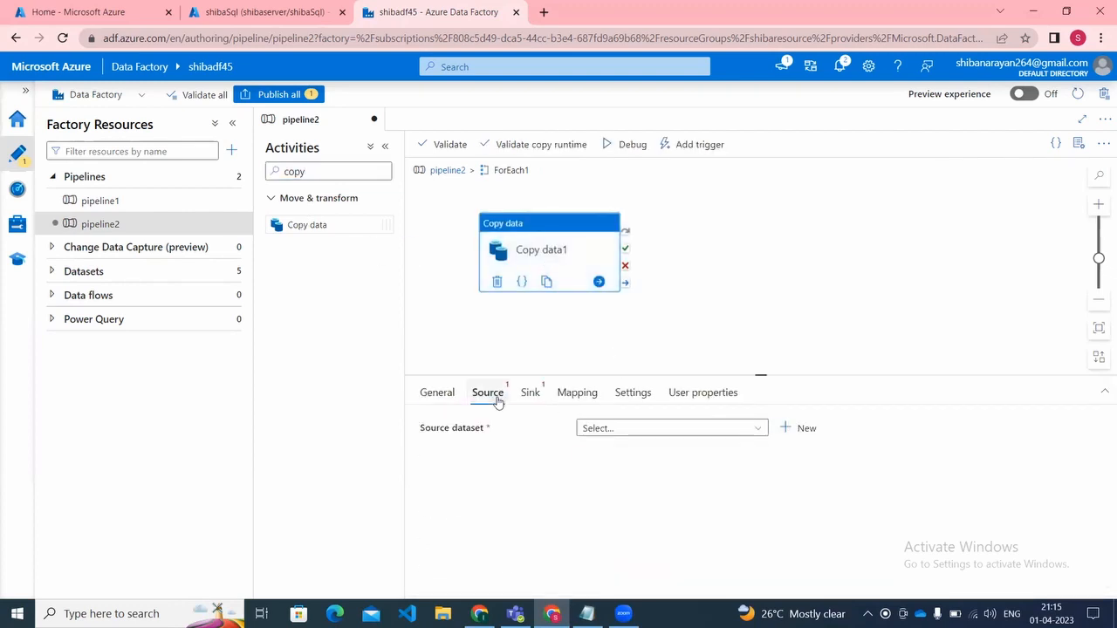
click(598, 431)
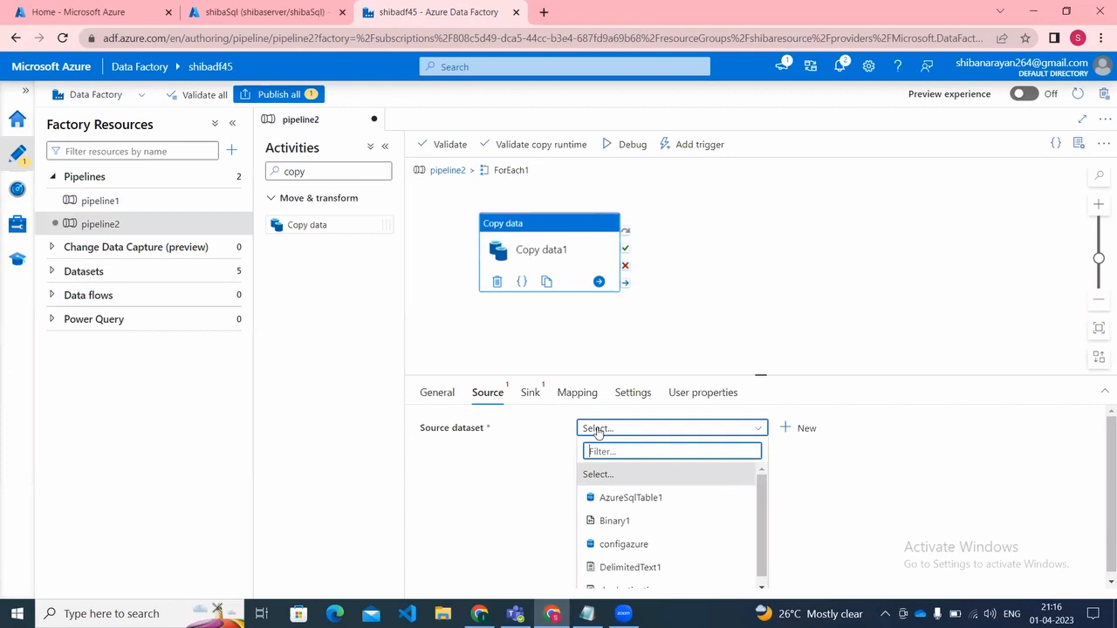
click(621, 547)
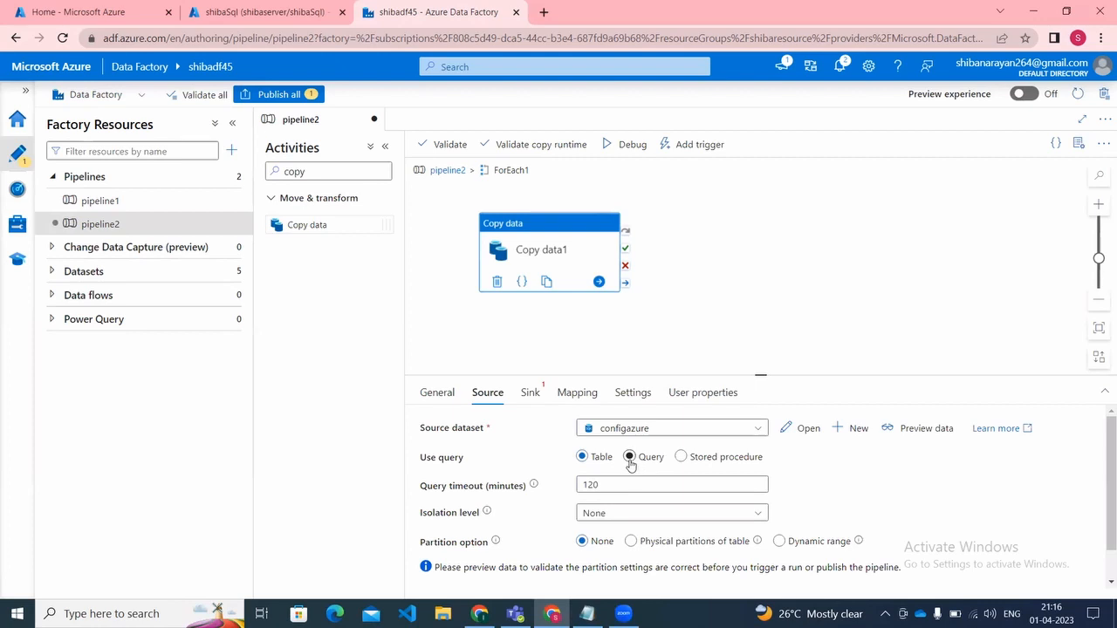
click(630, 460)
click(617, 511)
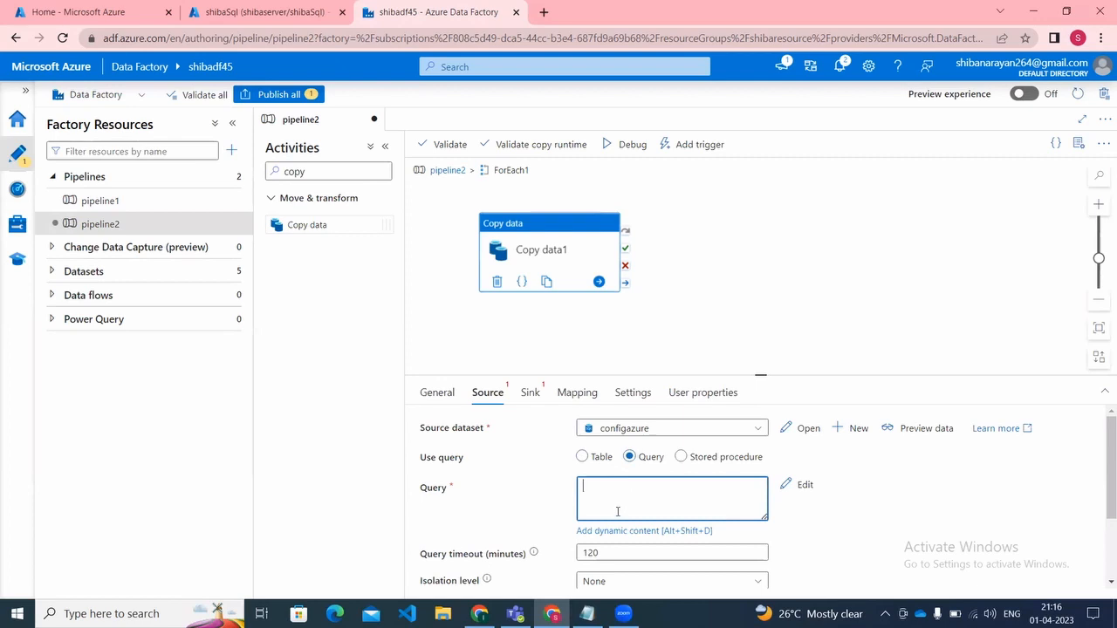
click(616, 530)
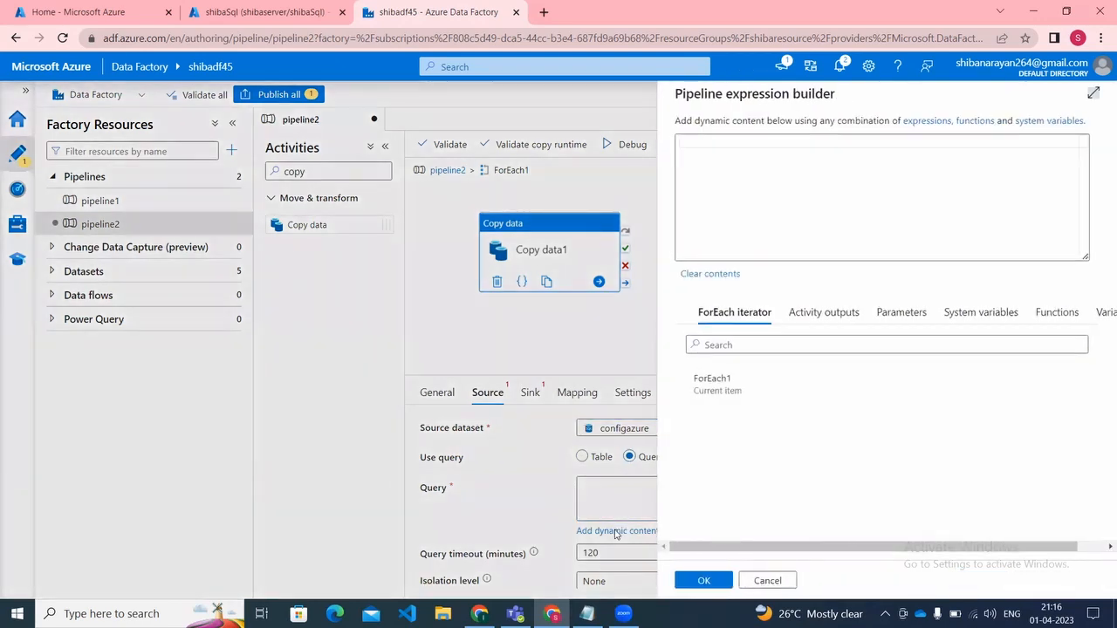
click(781, 214)
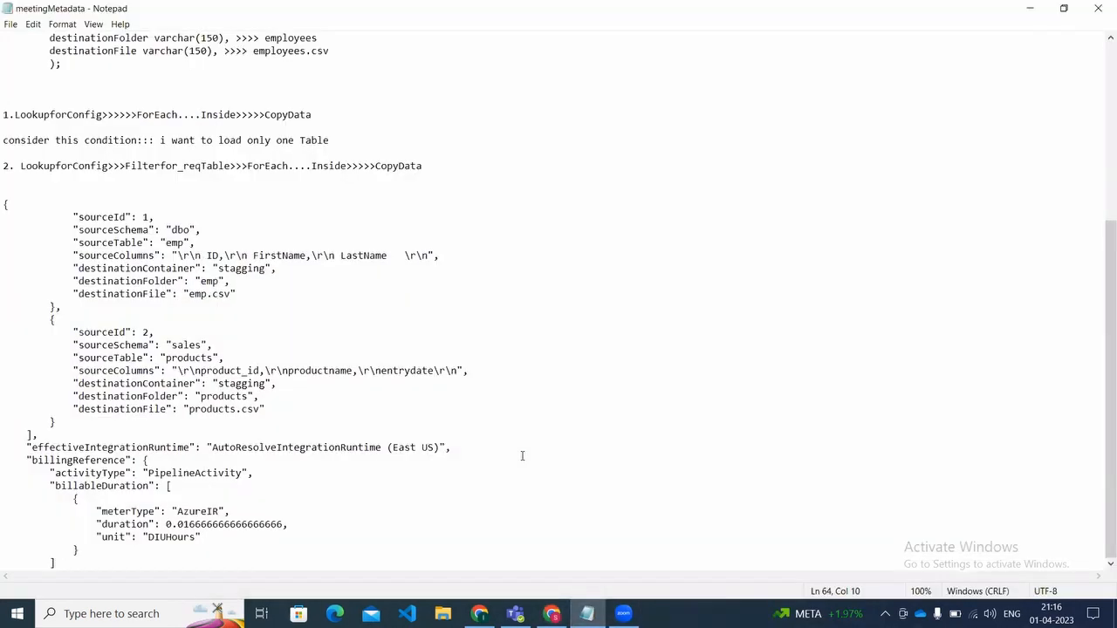
Step: Switch to the meetingMetadata notes in Notepad and add the example query "select a,b,c from table xyz" below the JSON
scroll(430, 558, down, 1)
key(Return)
text(s)
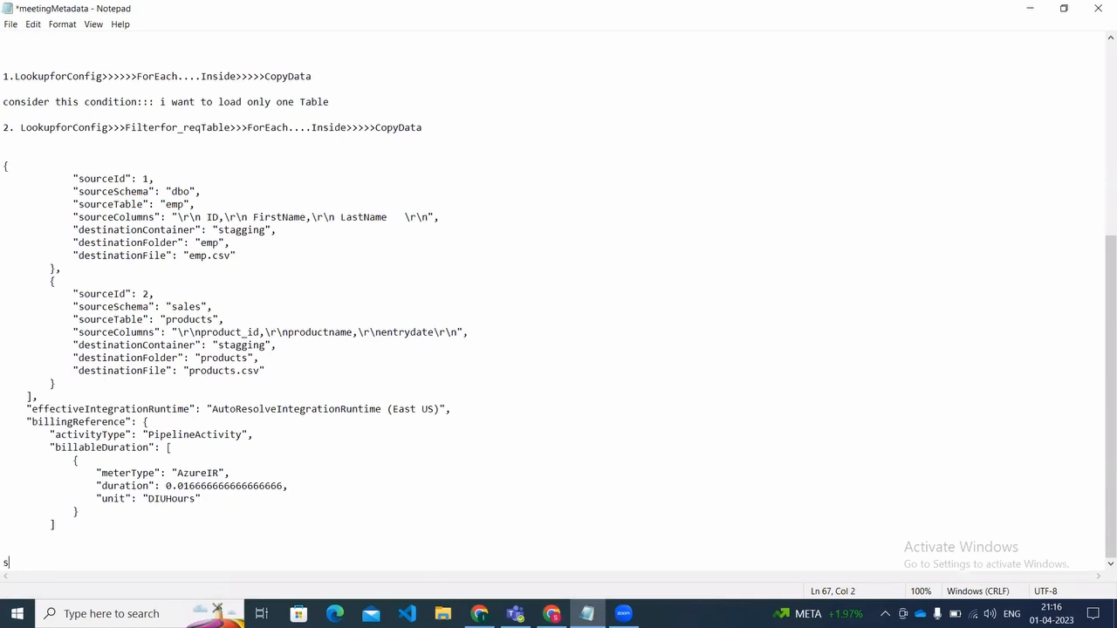
text(elect a,b,c from table xyz)
Step: Add a second example query, "select * from table xyz", beneath the first one in the notes
key(Return)
key(Return)
text(select * from )
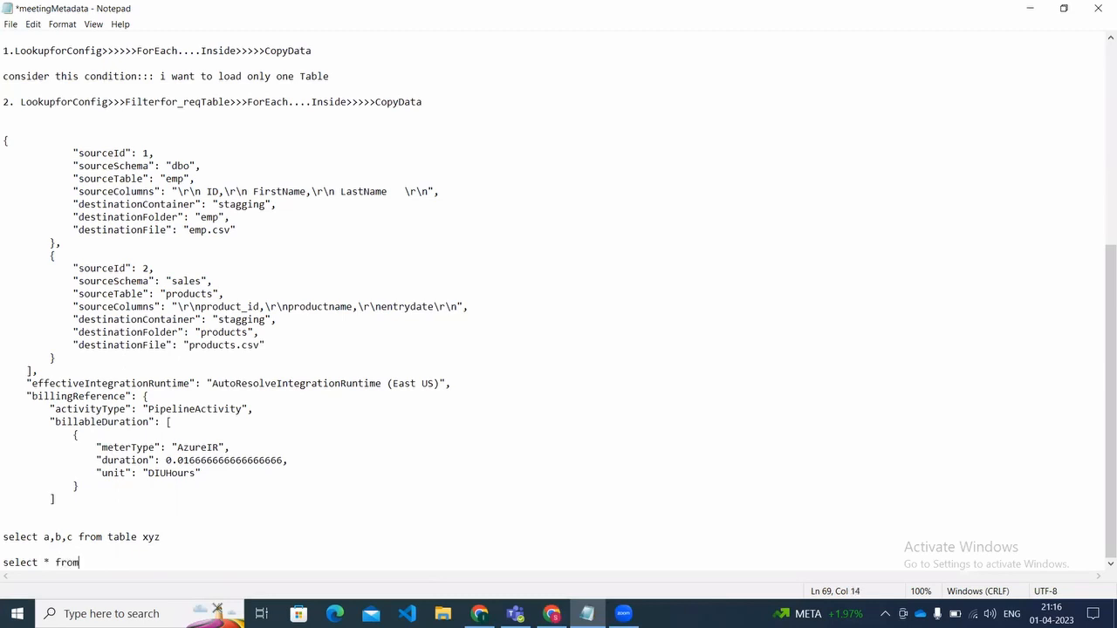
text(table xyz)
key(Return)
key(Return)
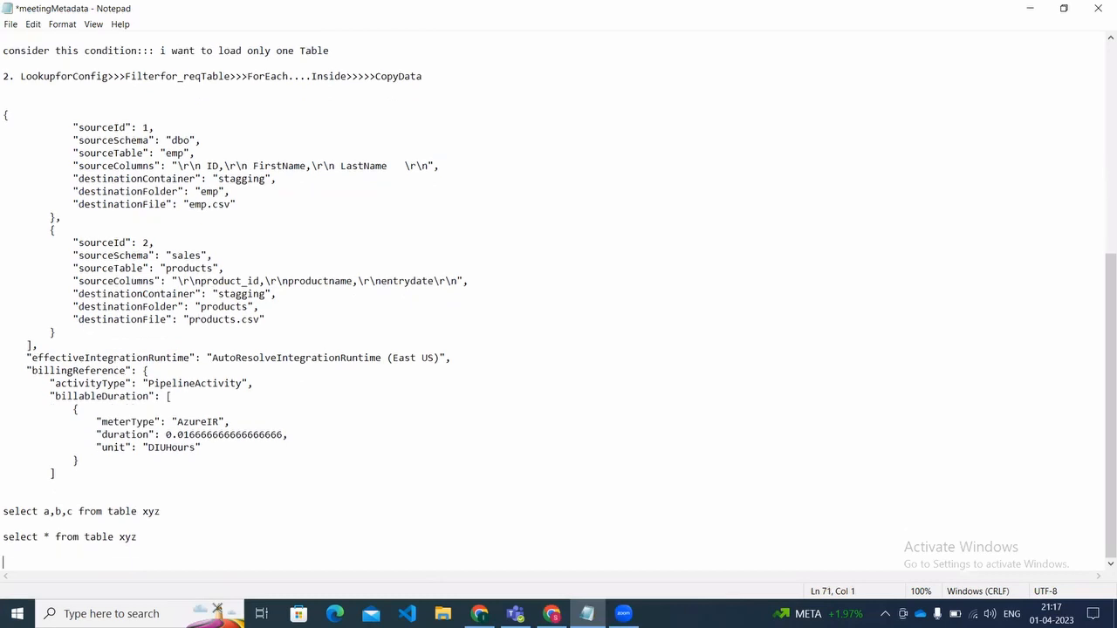
Step: Write the beginning of the dynamic query, "select @{item().sourceColumns} from", below the example queries in the notes
key(Return)
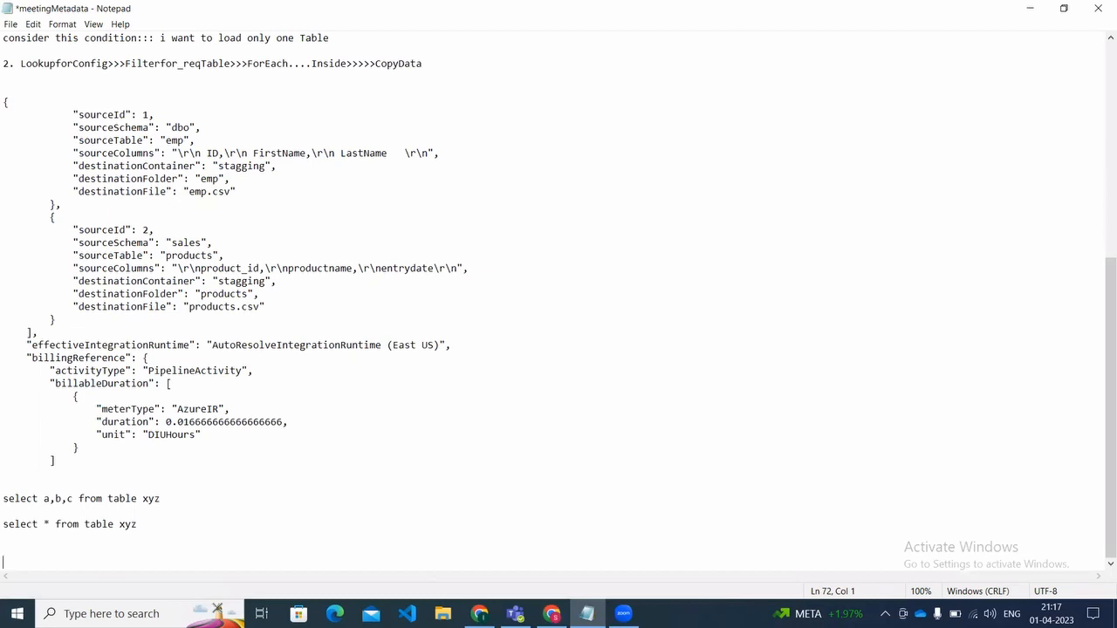
text(select @{})
key(Left)
text(item().sourceC)
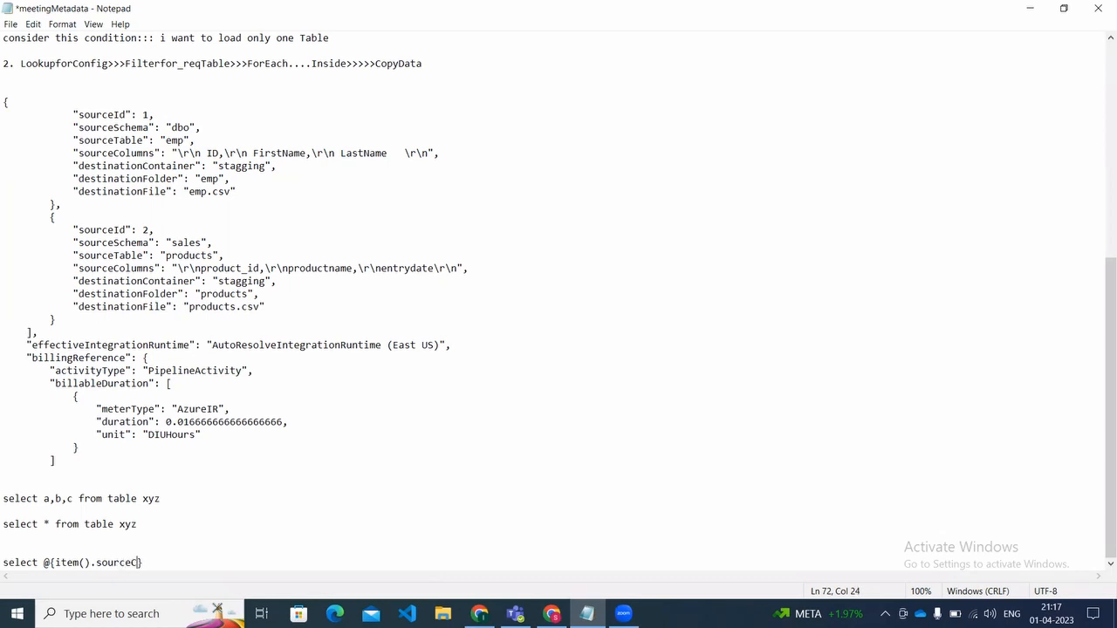
text(olumns)
key(Right)
text(from)
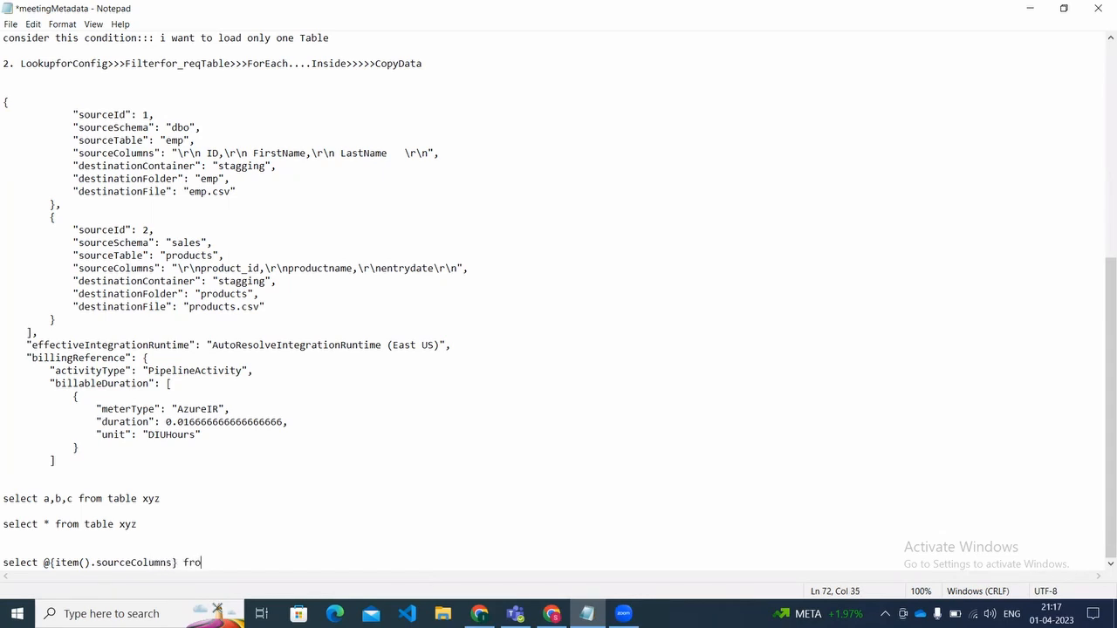
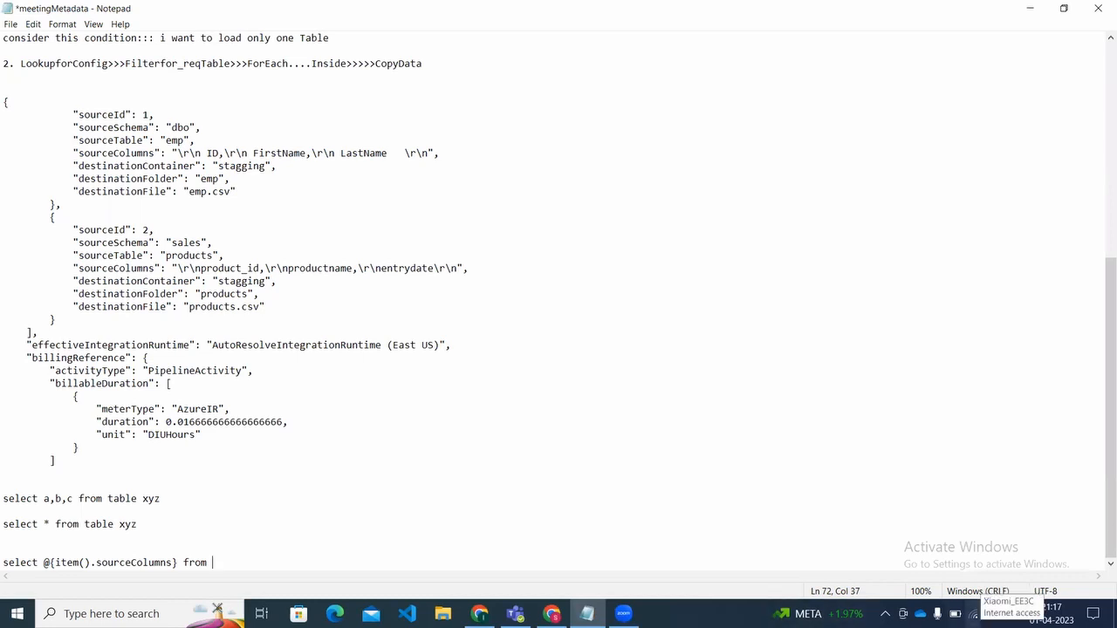
click(972, 614)
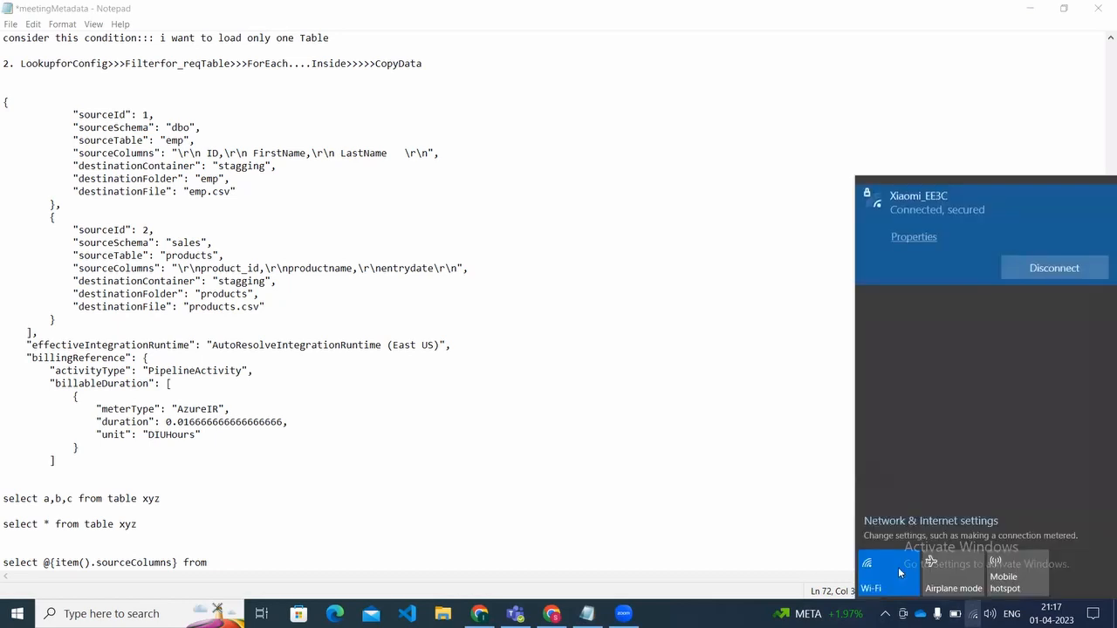
click(611, 462)
Step: Extend the dynamic query in the notes with the schema reference "@{item().sourceSchema}." after "from"
click(246, 562)
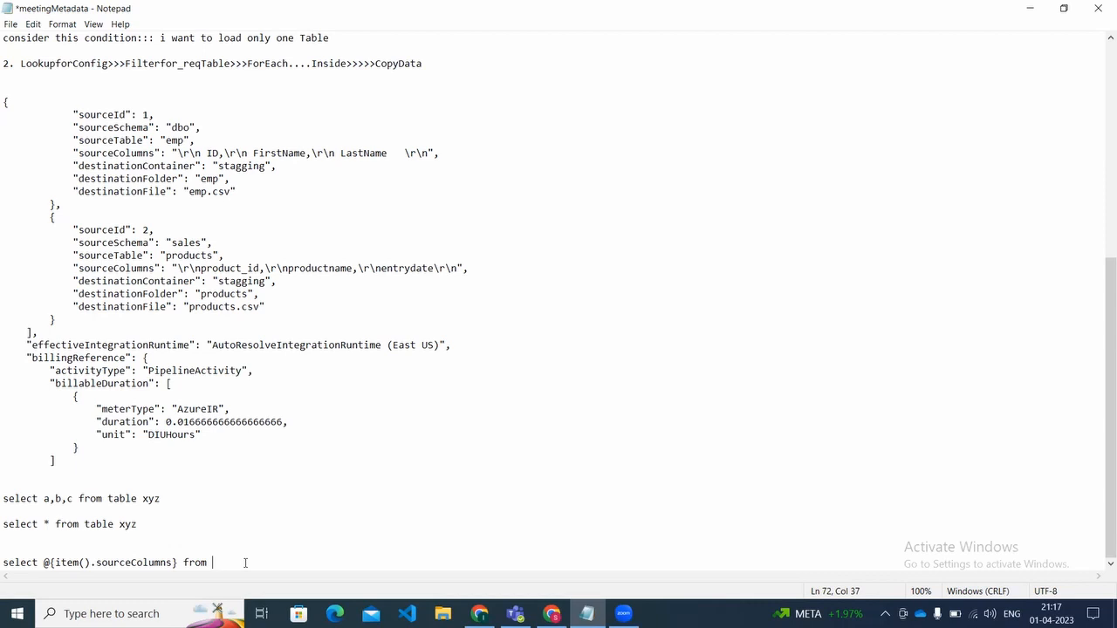
text(@{item().sourceSchema)
key(Right)
text(.@)
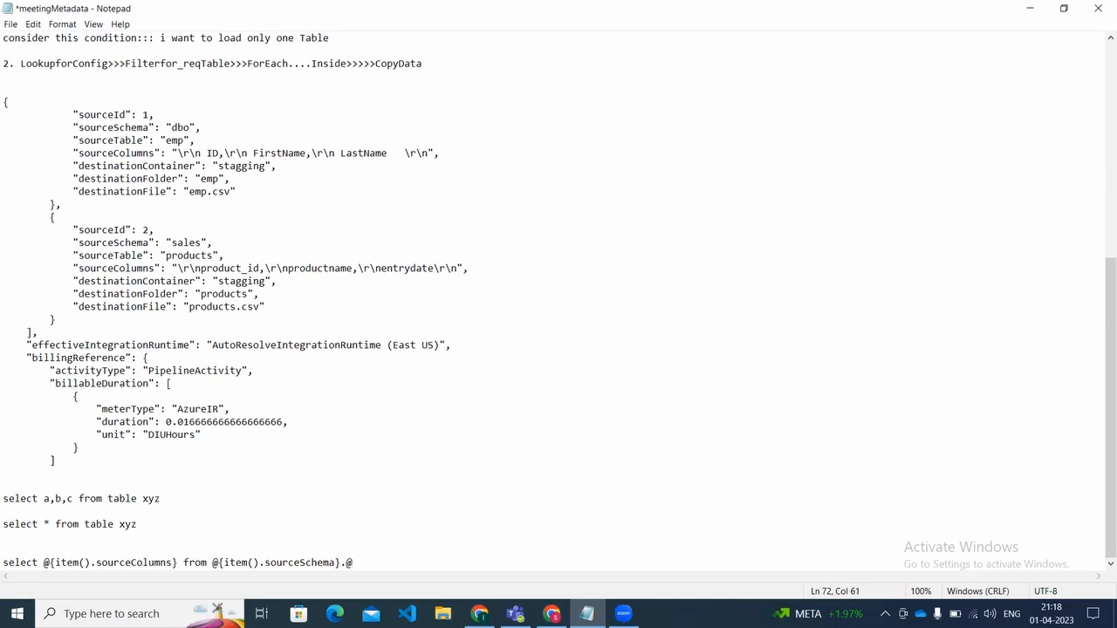
text({})
Step: Complete the dynamic query with the table reference "@{item().sourceTable}" directly after the schema reference
key(Left)
text(item().sourceTable)
Step: Review the whole dynamic query line in the notes, from the column list to the source table reference
key(End)
key(shift+Left)
key(shift+Left)
key(shift+Left)
key(shift+Left)
key(shift+Left)
key(shift+Left)
key(shift+Left)
key(shift+Left)
key(shift+Left)
key(shift+Left)
key(shift+Left)
key(shift+Left)
key(shift+Left)
key(shift+Left)
key(shift+Left)
key(shift+Left)
key(shift+Left)
key(shift+Left)
key(shift+Left)
key(shift+Left)
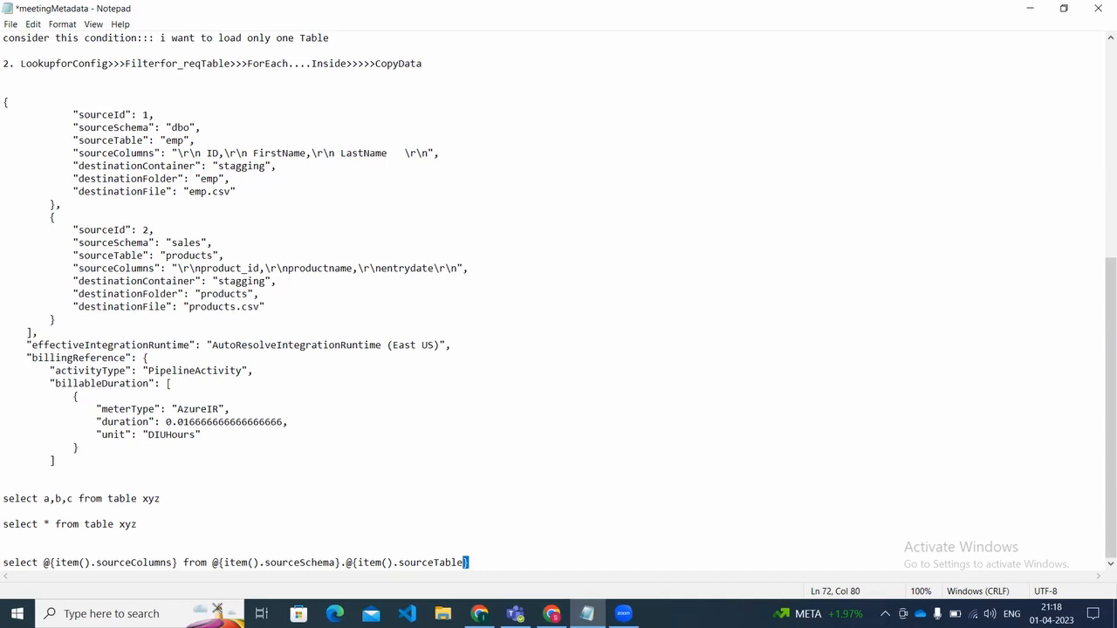
key(shift+Left)
key(shift+Left)
key(shift+Left)
key(shift+Left)
key(shift+Left)
key(shift+Left)
key(shift+Left)
key(shift+Left)
key(shift+Left)
key(shift+Left)
key(shift+Left)
key(shift+Left)
key(shift+Left)
key(shift+Left)
key(shift+Left)
key(shift+Left)
key(shift+Left)
key(shift+Left)
key(shift+Left)
key(shift+Left)
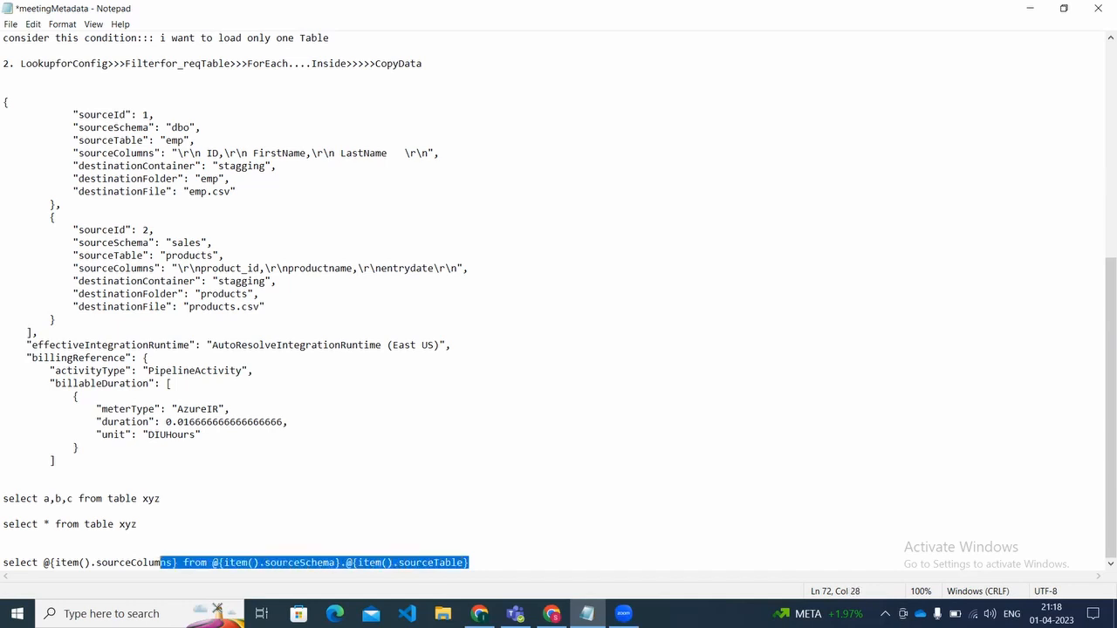
key(shift+Left)
key(shift+Left)
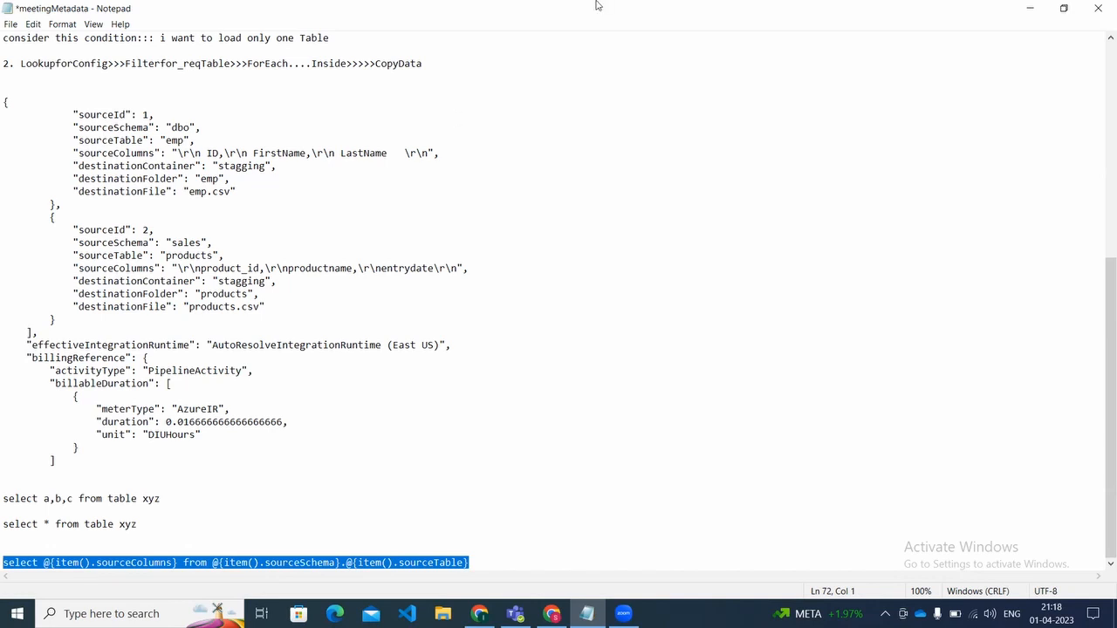
click(187, 561)
key(Left)
key(Left)
key(Left)
key(Left)
key(Left)
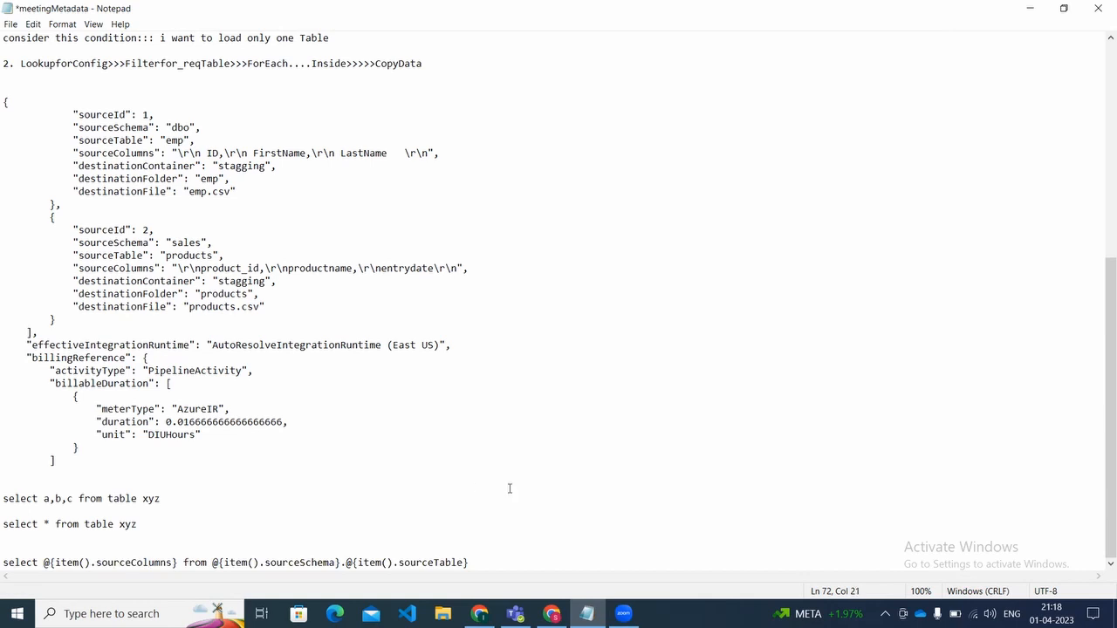
Step: Add the example column lists "*", "a,b,c" and "a,b" on separate lines beneath the dynamic query, and save the notes
click(485, 563)
key(Return)
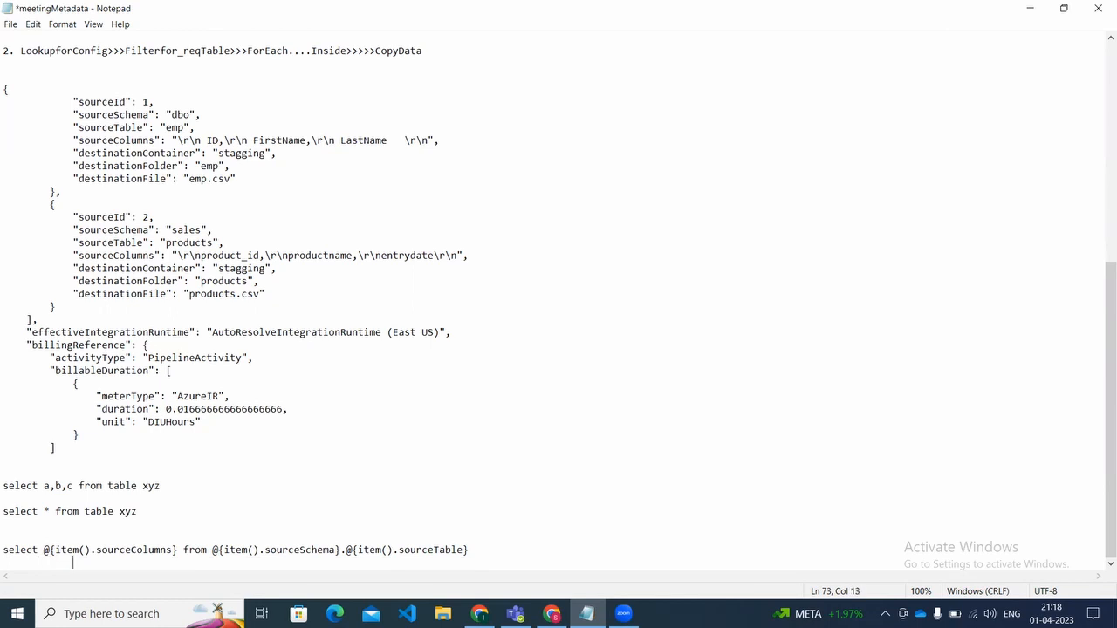
text(*)
key(Return)
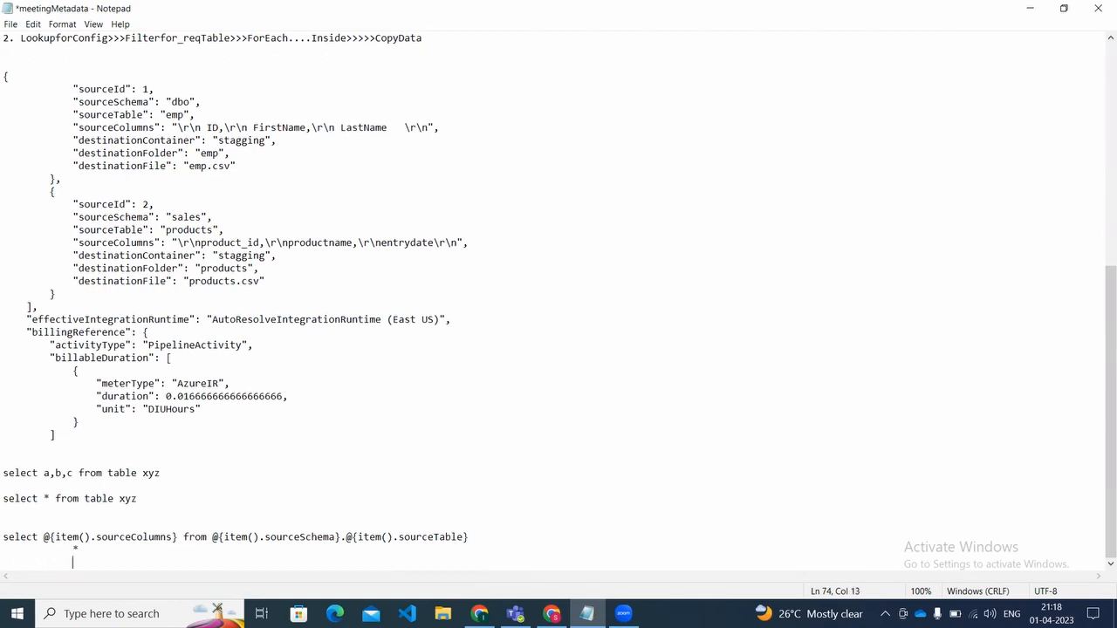
text(a,b,c)
key(Return)
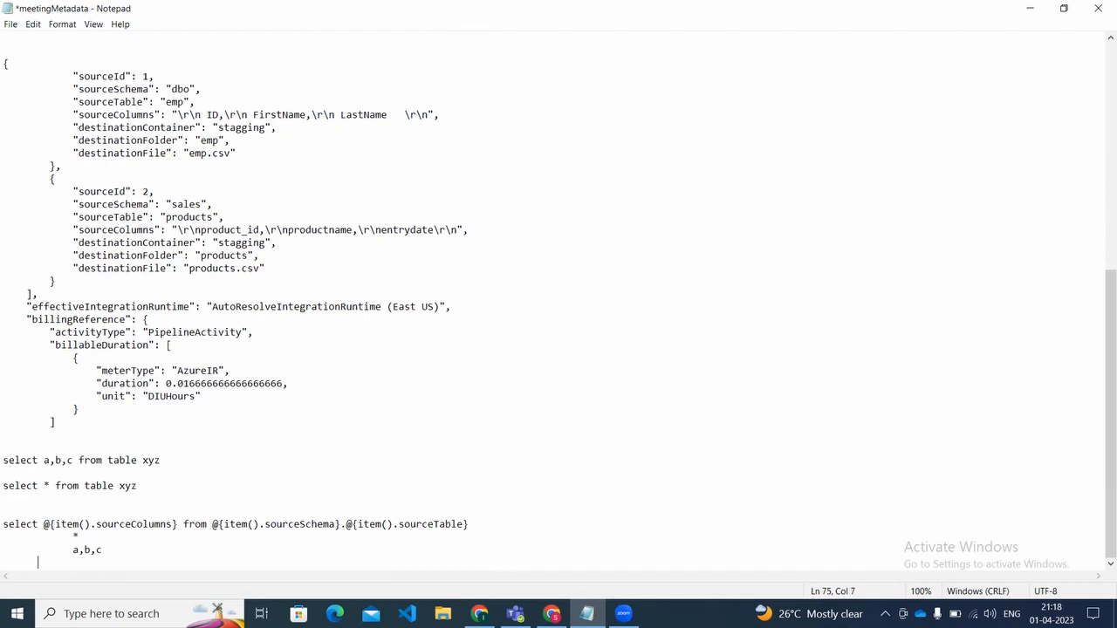
text(a,b)
key(ctrl+s)
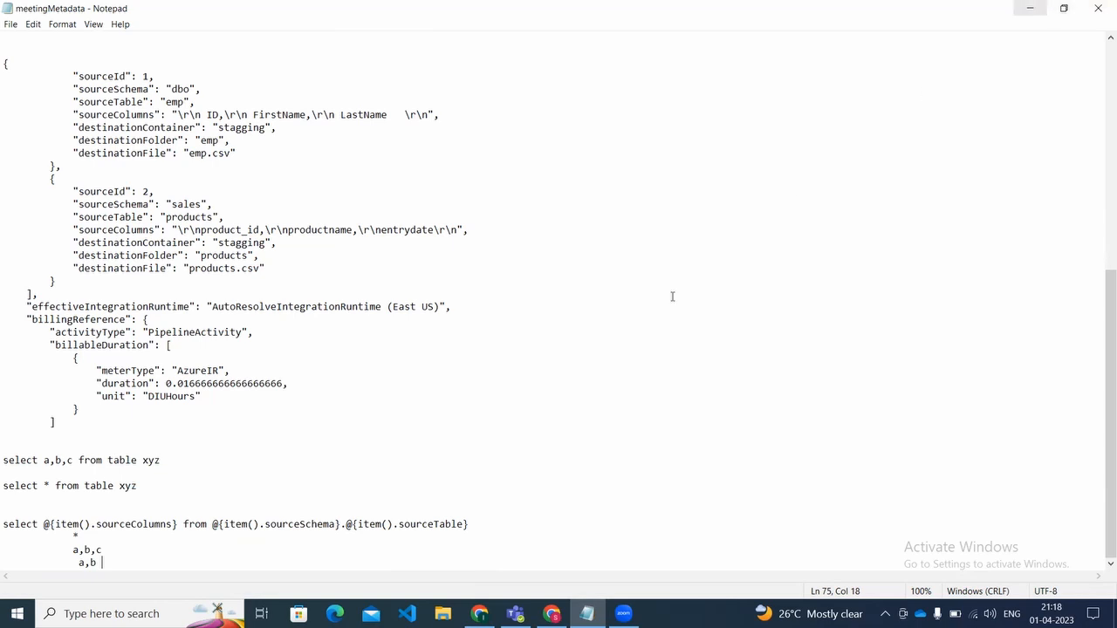
Step: Copy the dynamic query from the notes into the expression builder in Azure Data Factory as Copy data1's source query and confirm it
drag(5, 526, 505, 523)
key(ctrl+c)
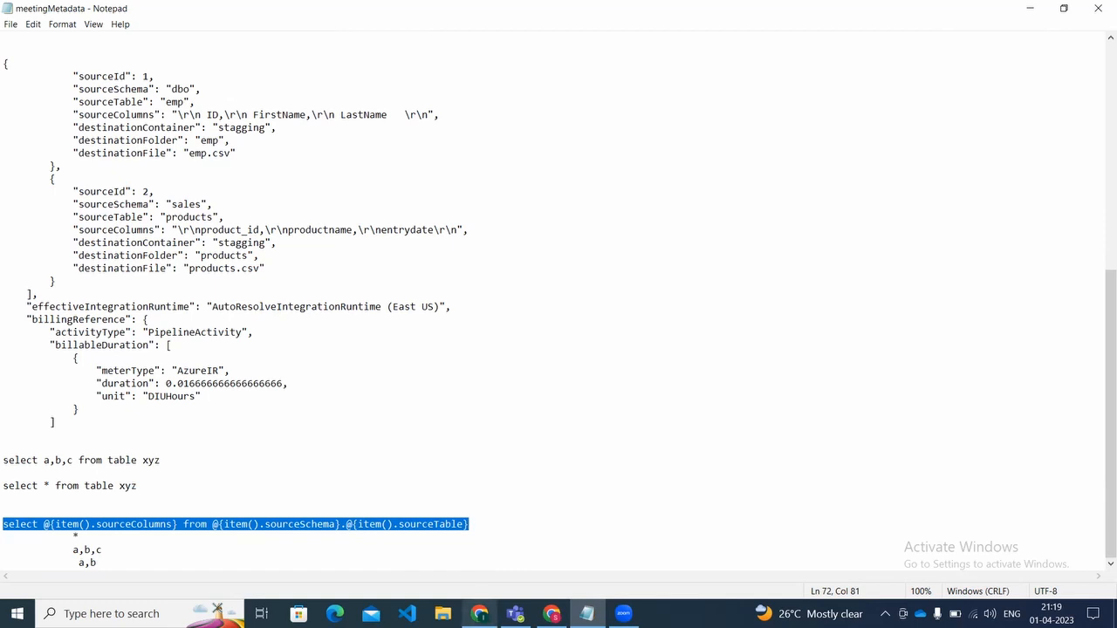
mouse_move(550, 610)
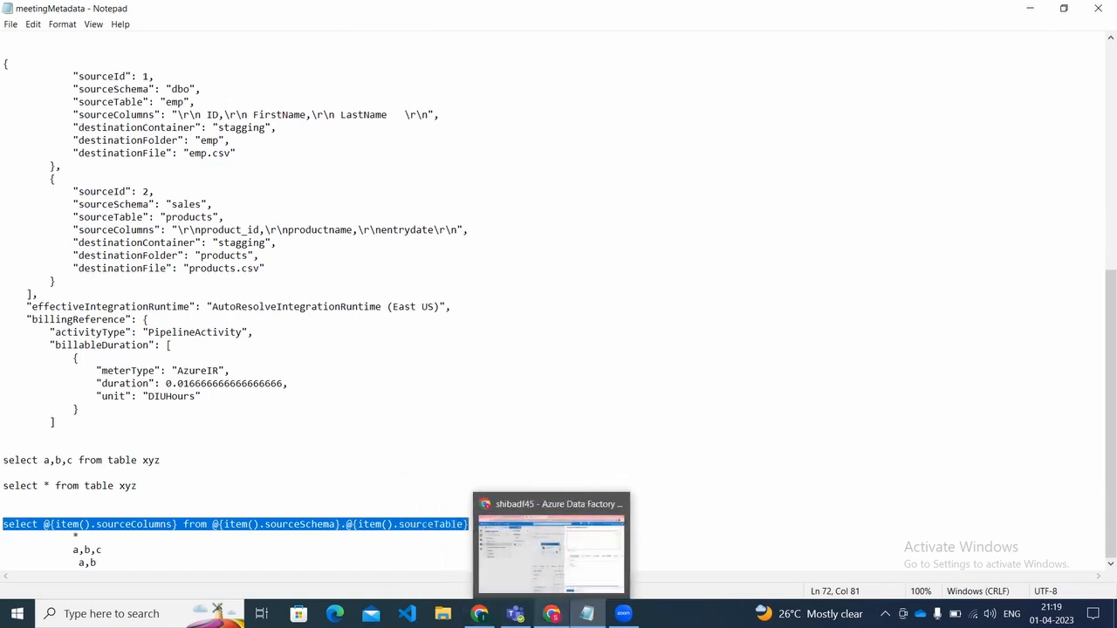
click(544, 589)
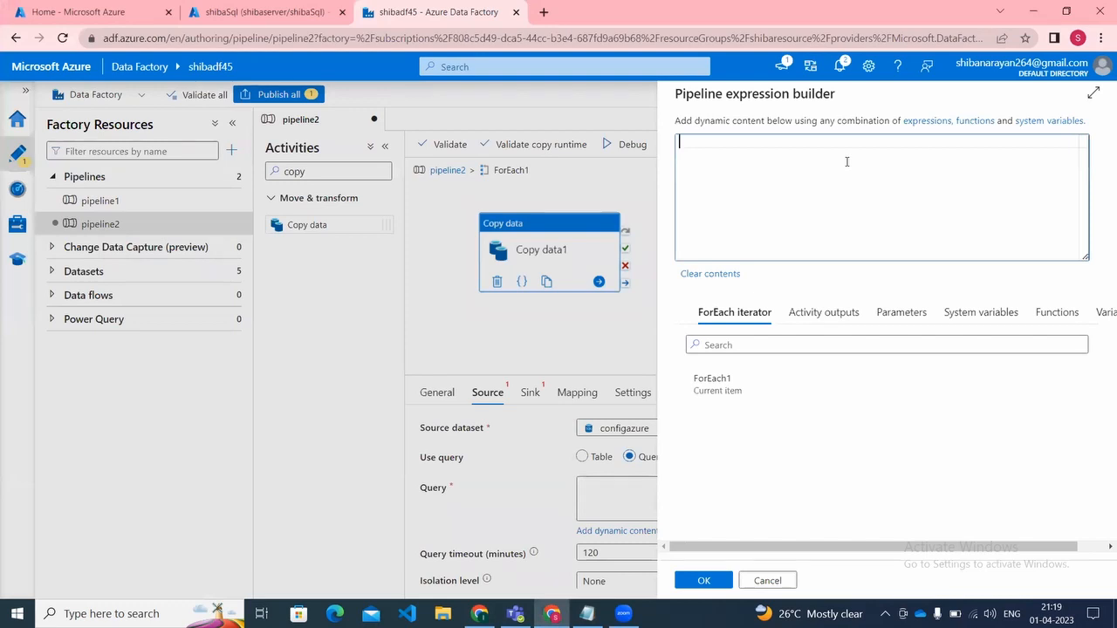
key(ctrl+v)
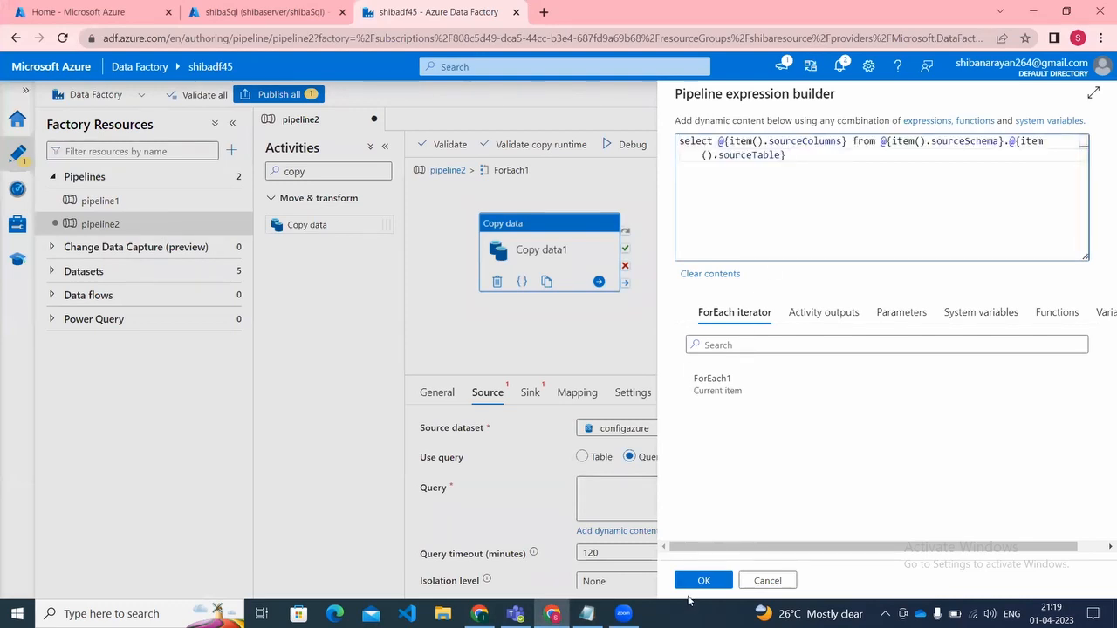
click(703, 580)
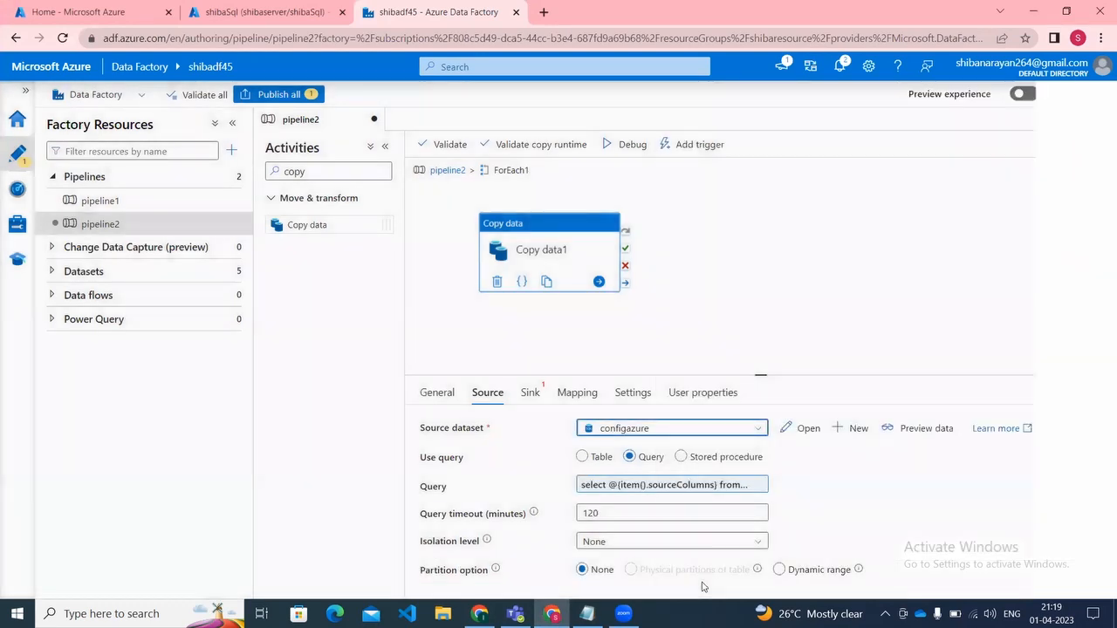
Step: Set the sink dataset of Copy data1 to ds_destination
click(529, 394)
click(599, 427)
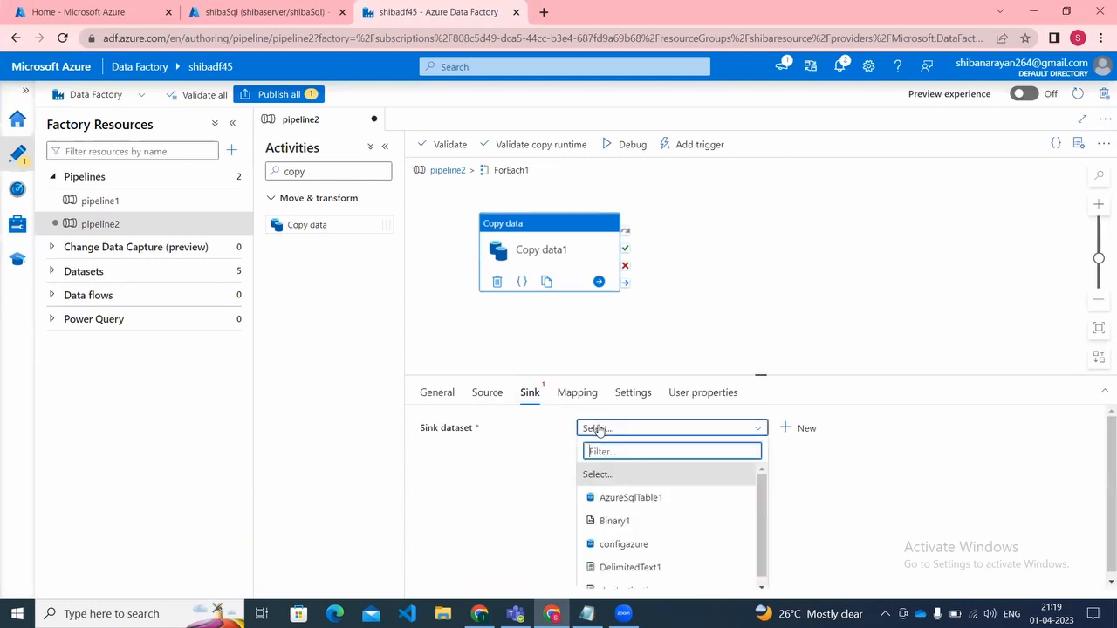
click(762, 585)
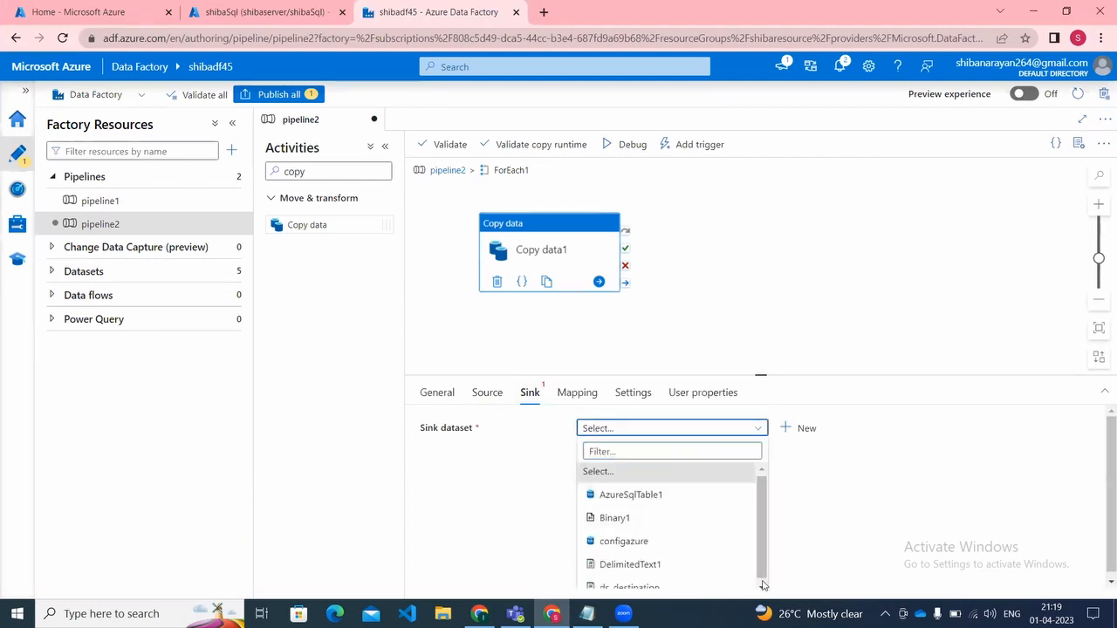
click(690, 589)
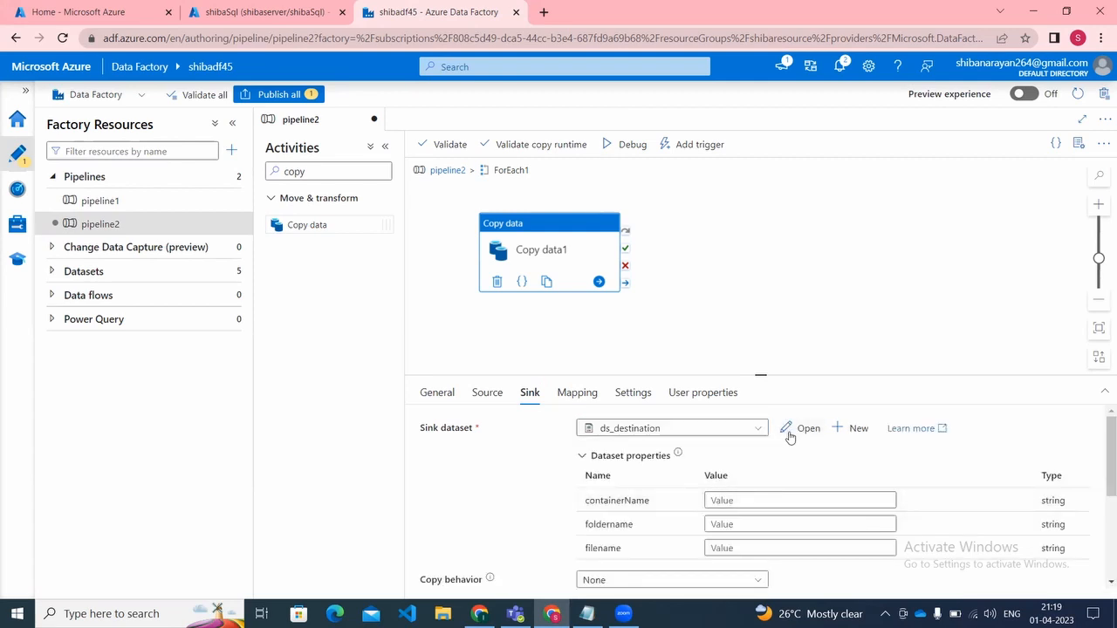
Step: Examine the parameters and file path expressions of the ds_destination dataset, and return to pipeline2
click(789, 436)
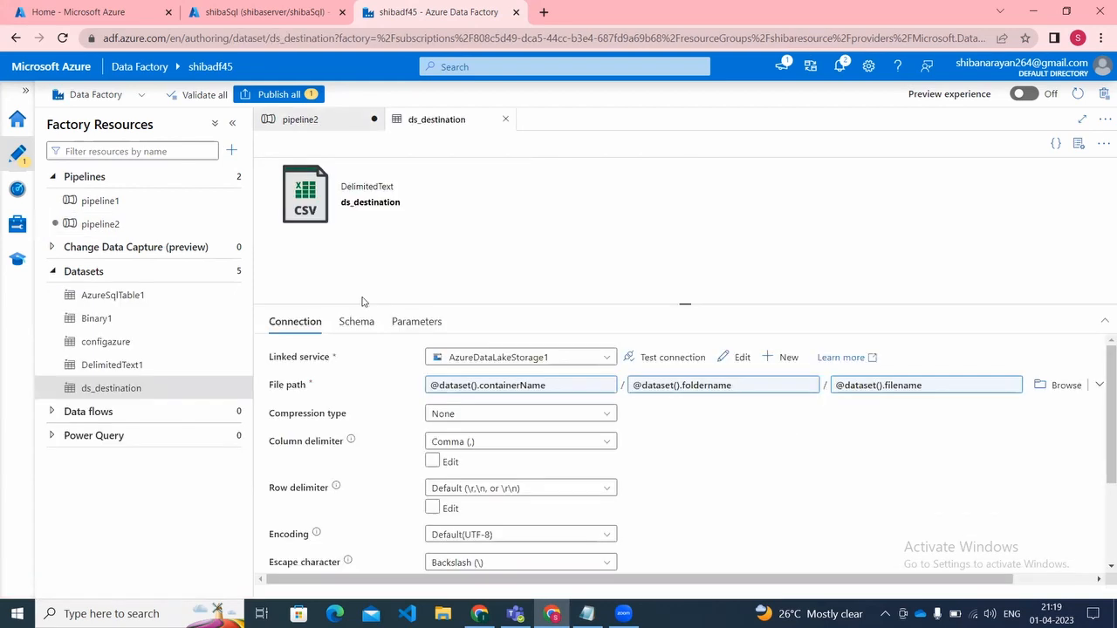
click(427, 322)
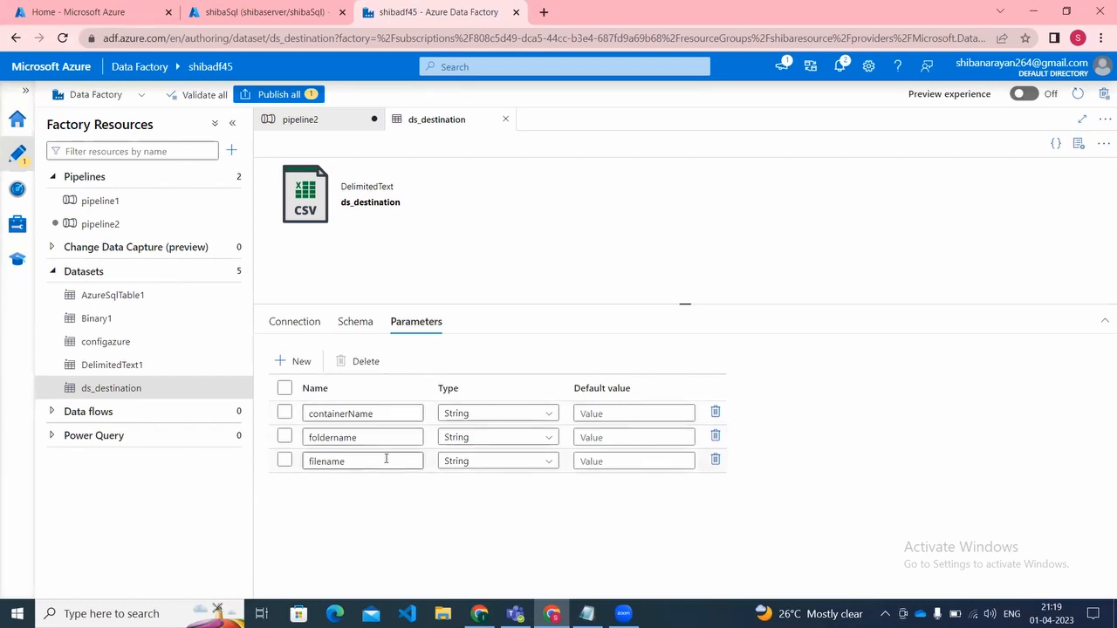
click(296, 324)
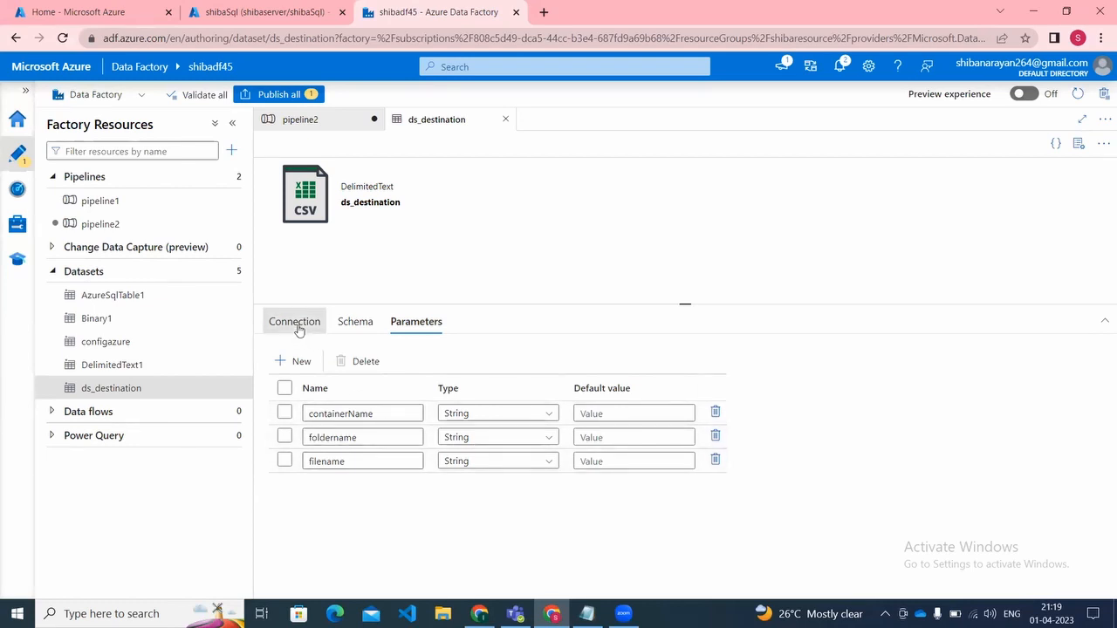
click(316, 127)
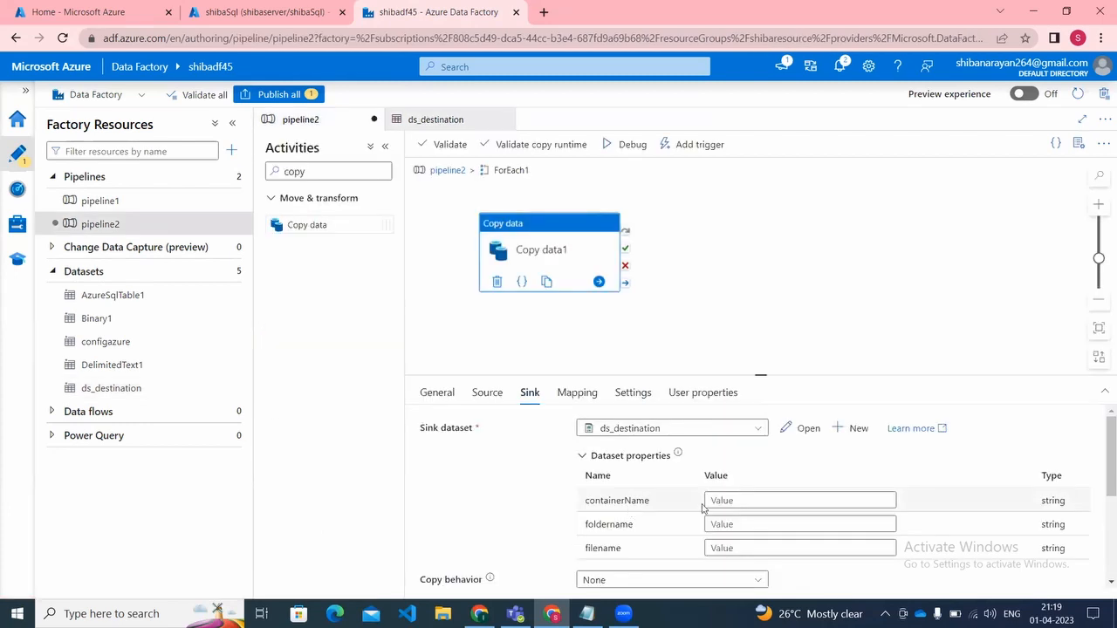
Step: Open the expression builder for the sink dataset's containerName property
click(747, 503)
click(743, 515)
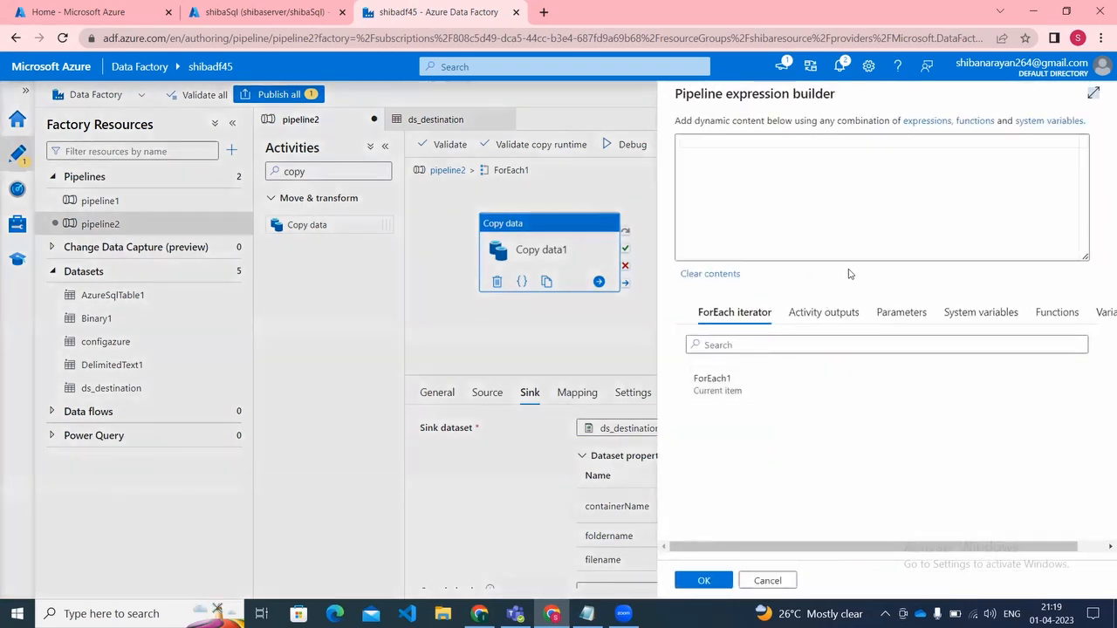
click(869, 241)
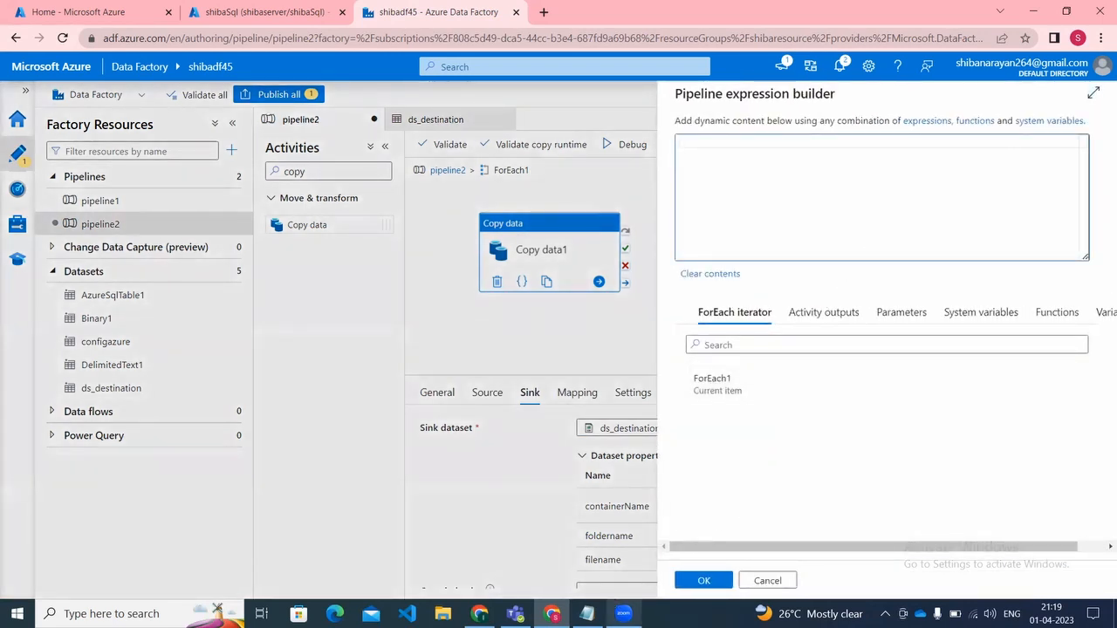
Step: Examine the destination container, folder and file values of the config table insert in the shibaSql query editor
mouse_move(515, 613)
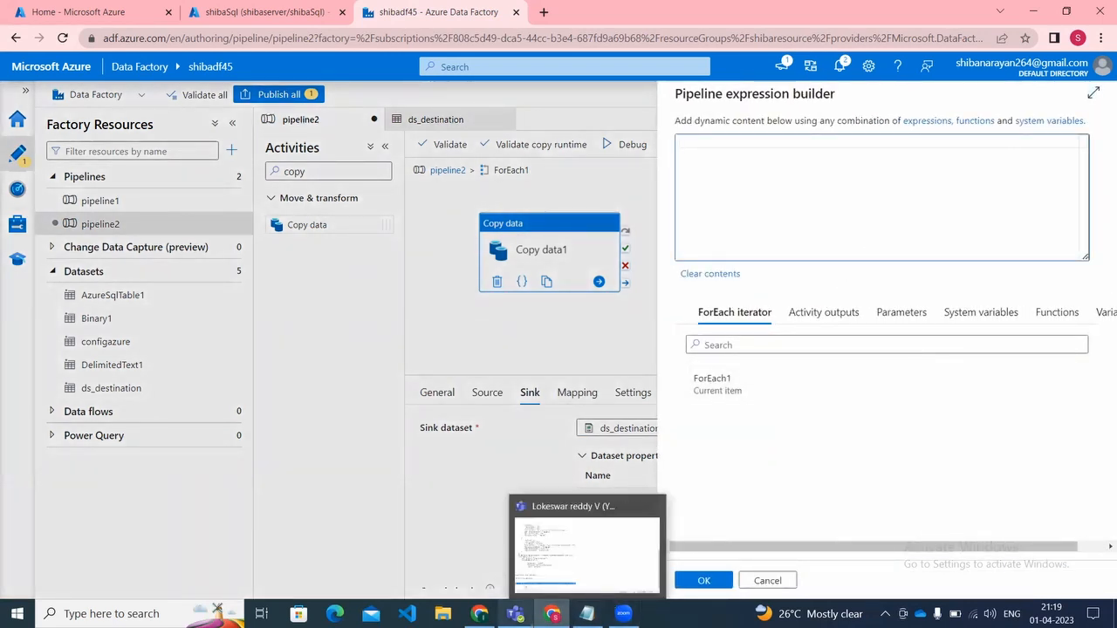
click(219, 12)
click(511, 292)
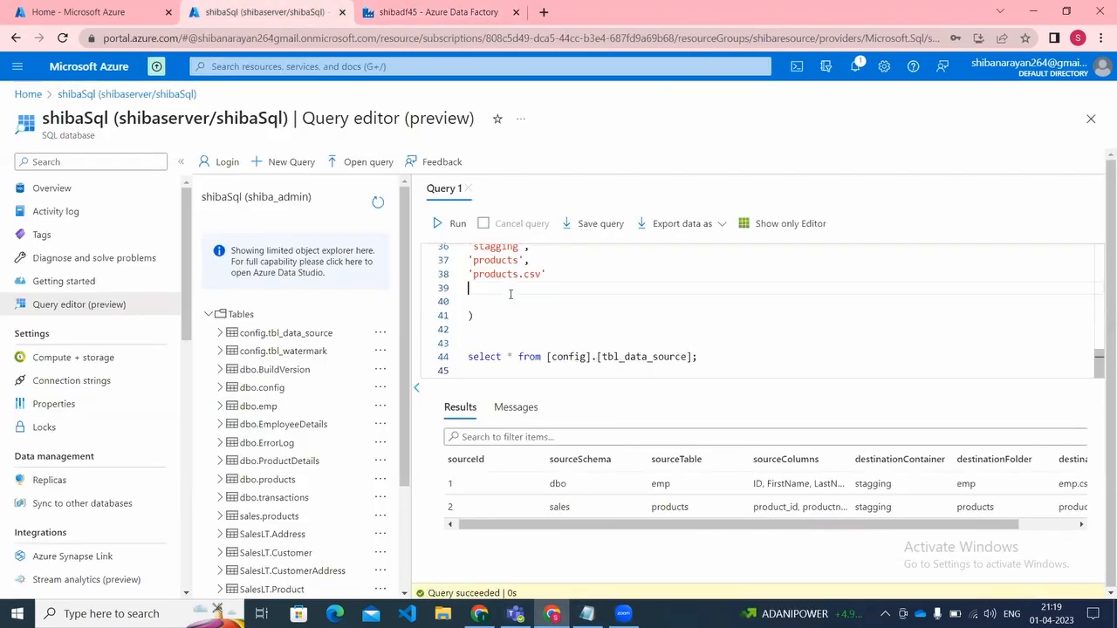
key(Up)
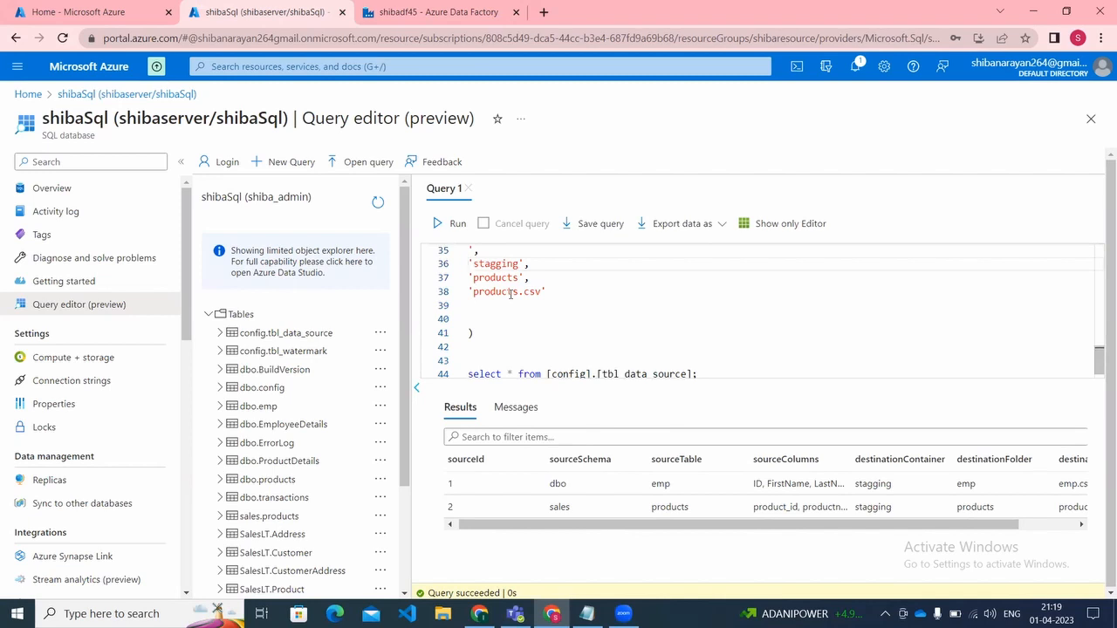
key(shift+Right)
key(shift+Right)
key(shift+Right)
key(shift+Right)
key(shift+Right)
key(shift+Right)
key(shift+Right)
key(shift+Right)
key(shift+Right)
key(shift+Right)
key(shift+Down)
key(shift+Down)
key(shift+Down)
key(shift+Down)
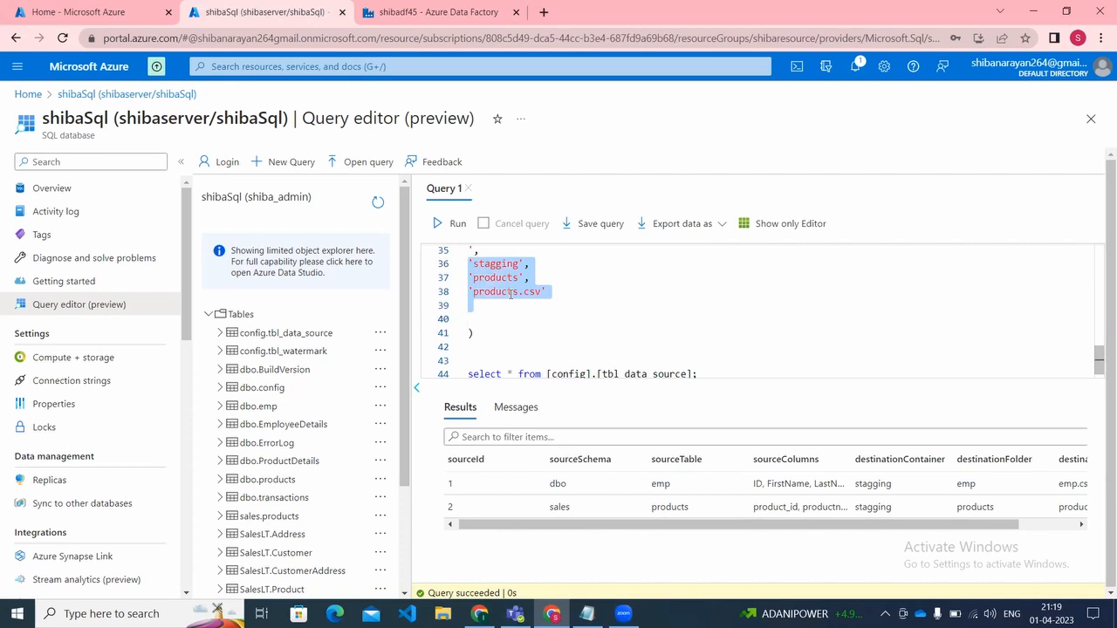
click(510, 294)
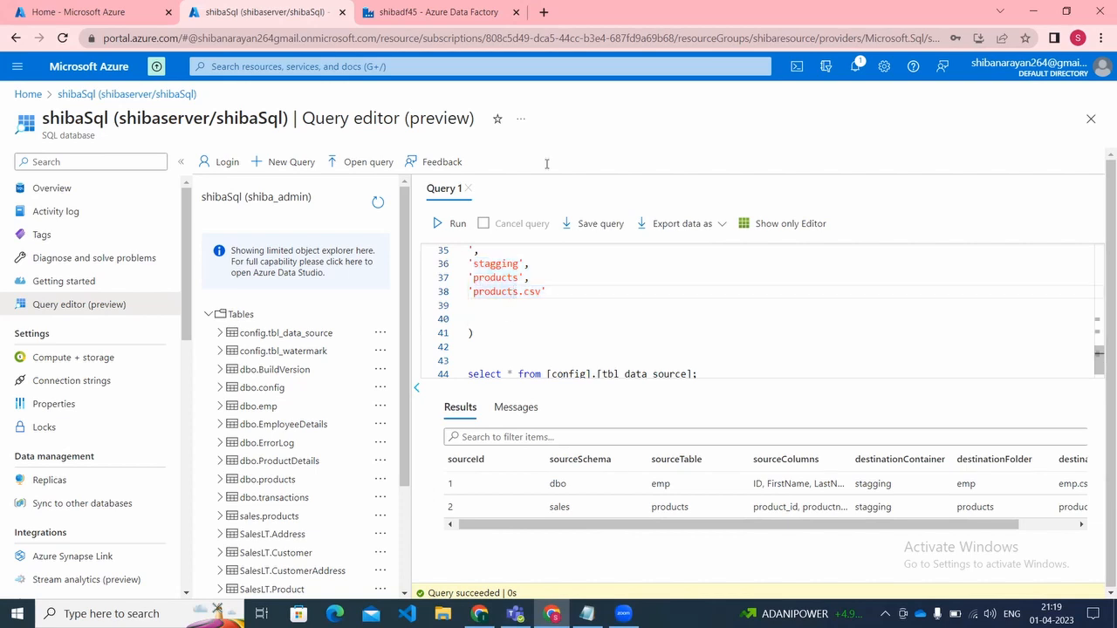
click(475, 10)
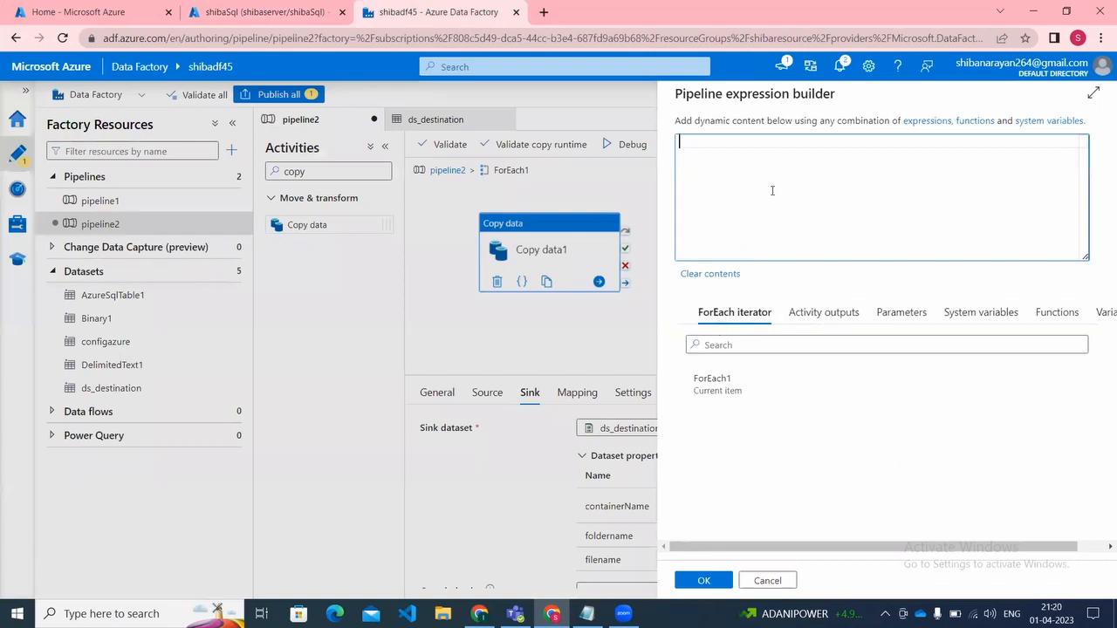
click(710, 390)
click(735, 148)
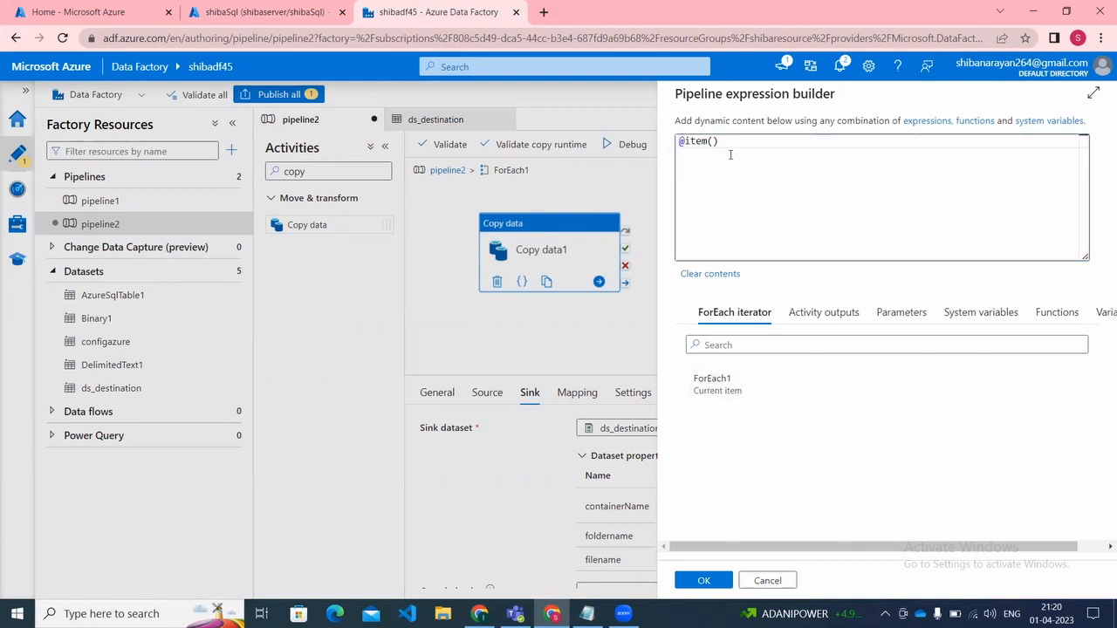
text(.co)
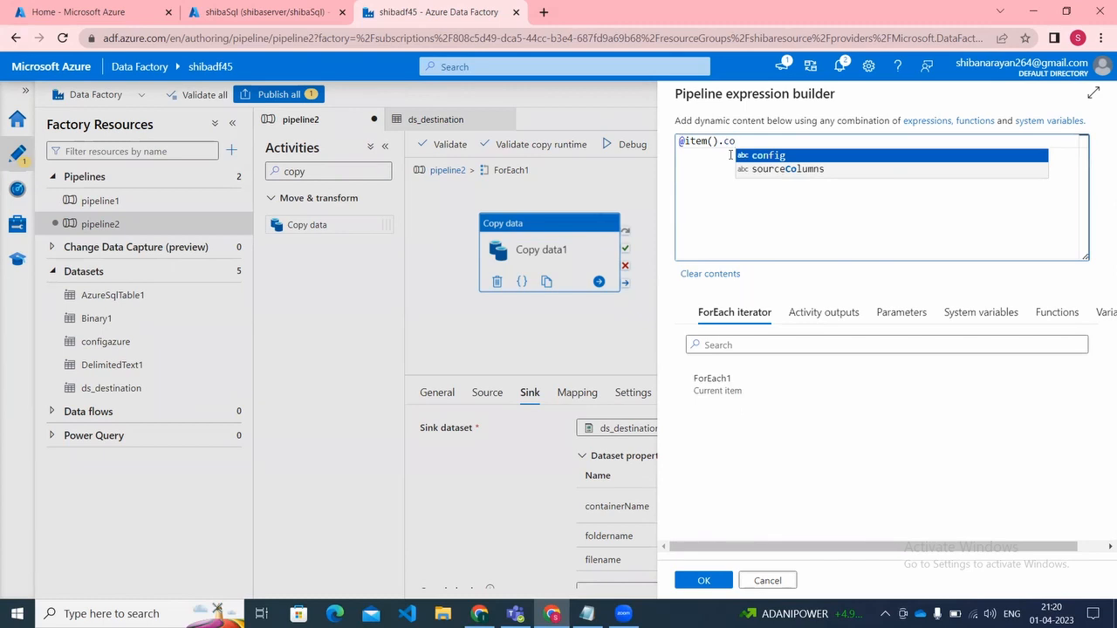
key(BackSpace)
key(BackSpace)
text(de)
key(BackSpace)
key(BackSpace)
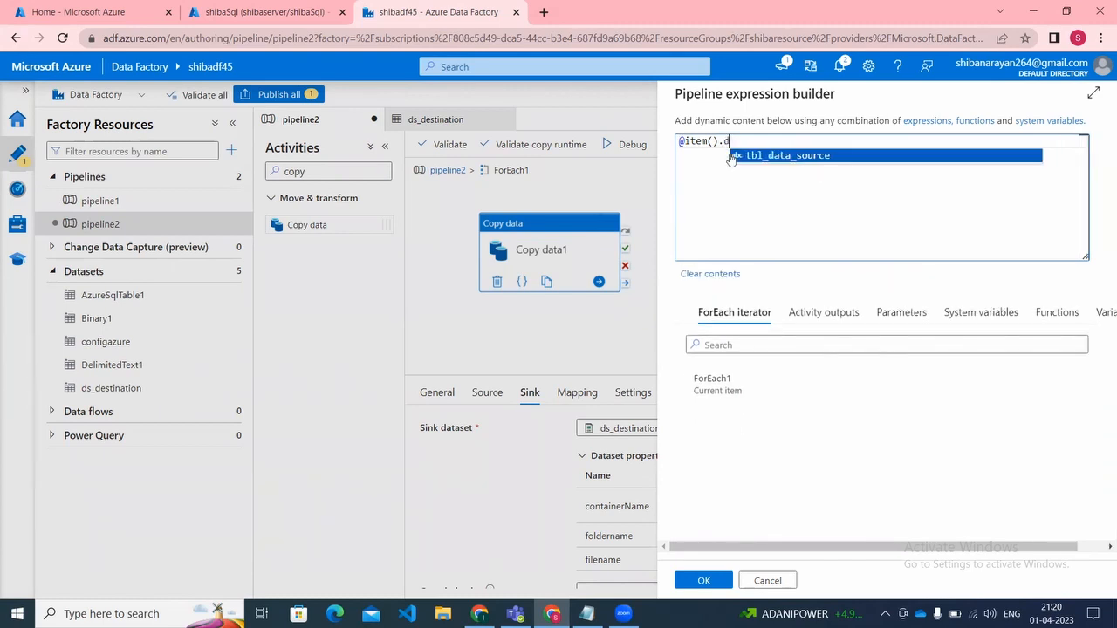
text(destin)
key(BackSpace)
key(BackSpace)
key(BackSpace)
key(BackSpace)
key(BackSpace)
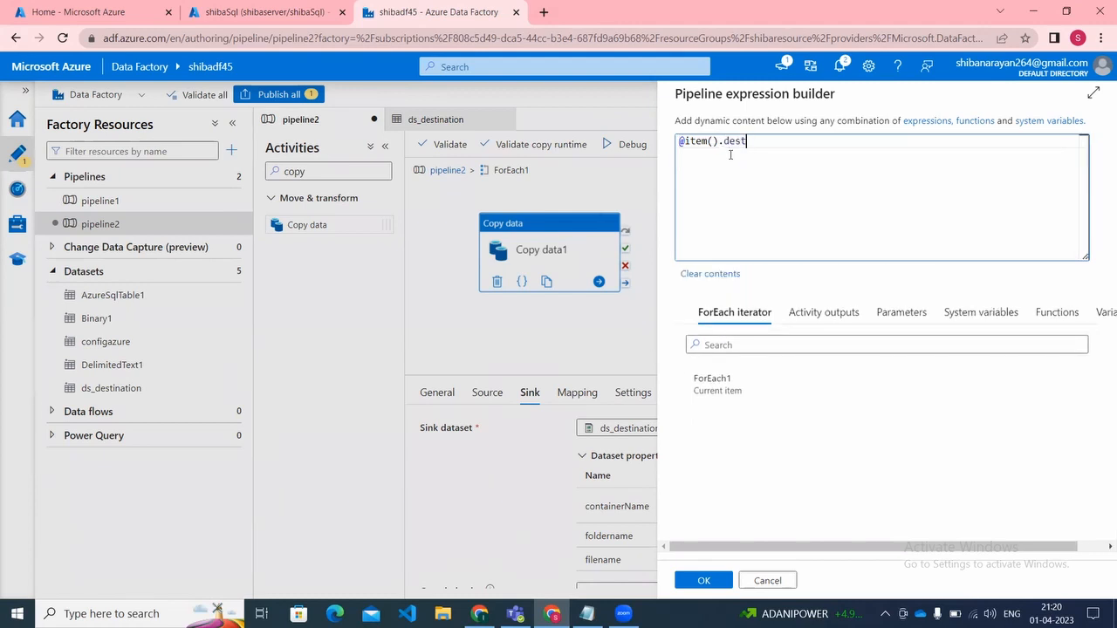
key(BackSpace)
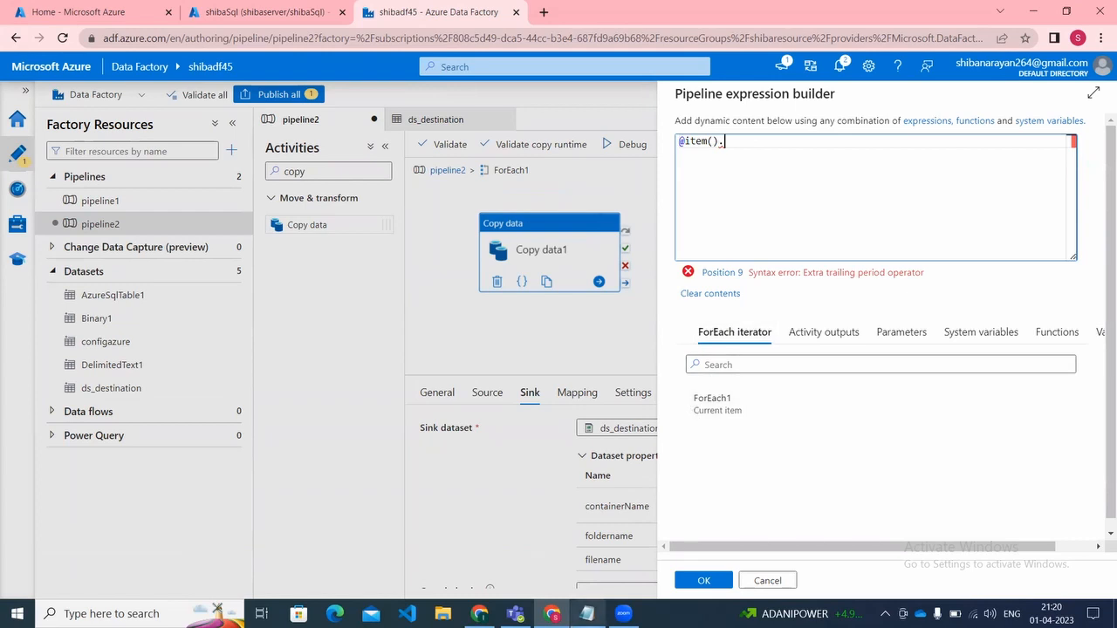
click(586, 613)
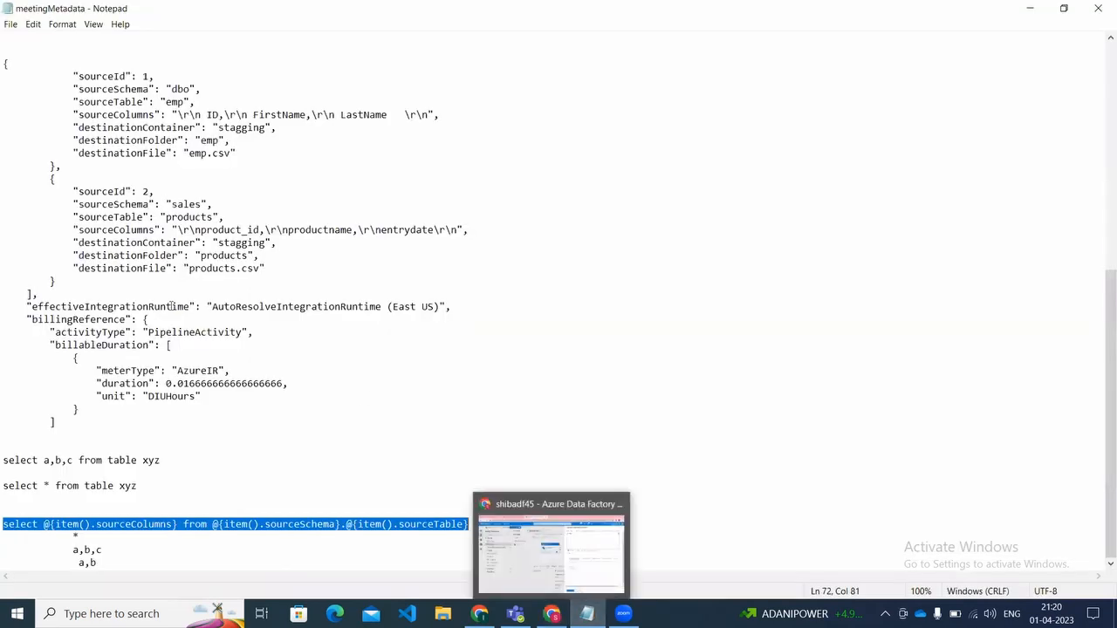
click(77, 242)
double_click(76, 243)
key(ctrl+c)
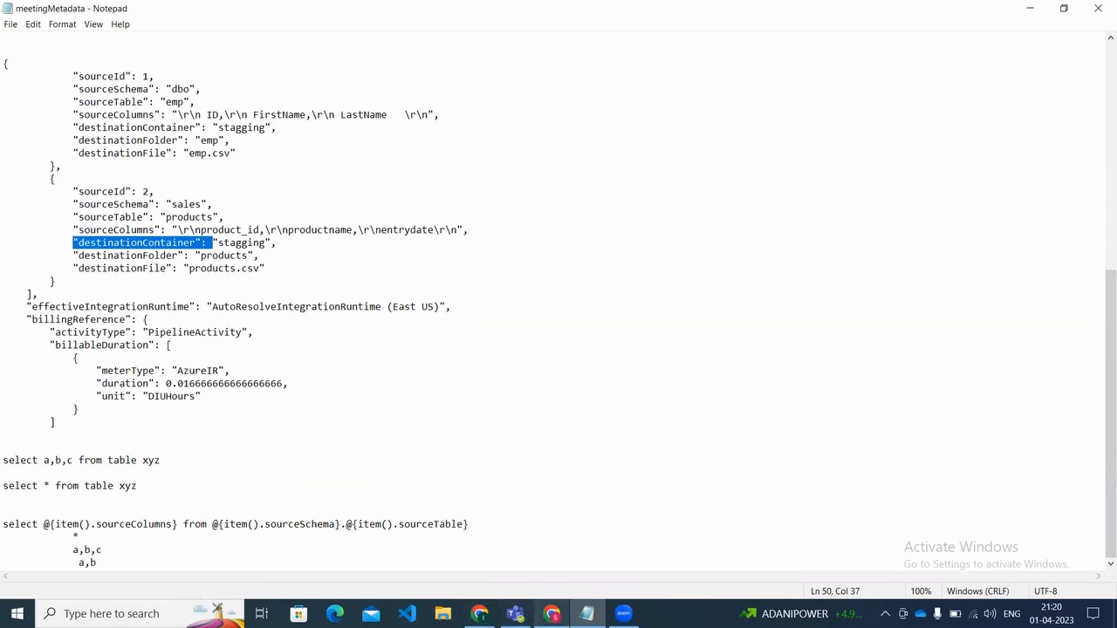
click(551, 614)
key(ctrl+v)
key(BackSpace)
key(BackSpace)
key(Left)
key(Left)
key(Left)
key(Left)
key(Left)
key(Left)
key(Left)
key(Left)
key(Left)
key(Left)
key(Left)
key(Left)
key(Left)
key(Left)
key(Left)
key(Left)
key(Left)
key(Left)
key(Left)
key(Left)
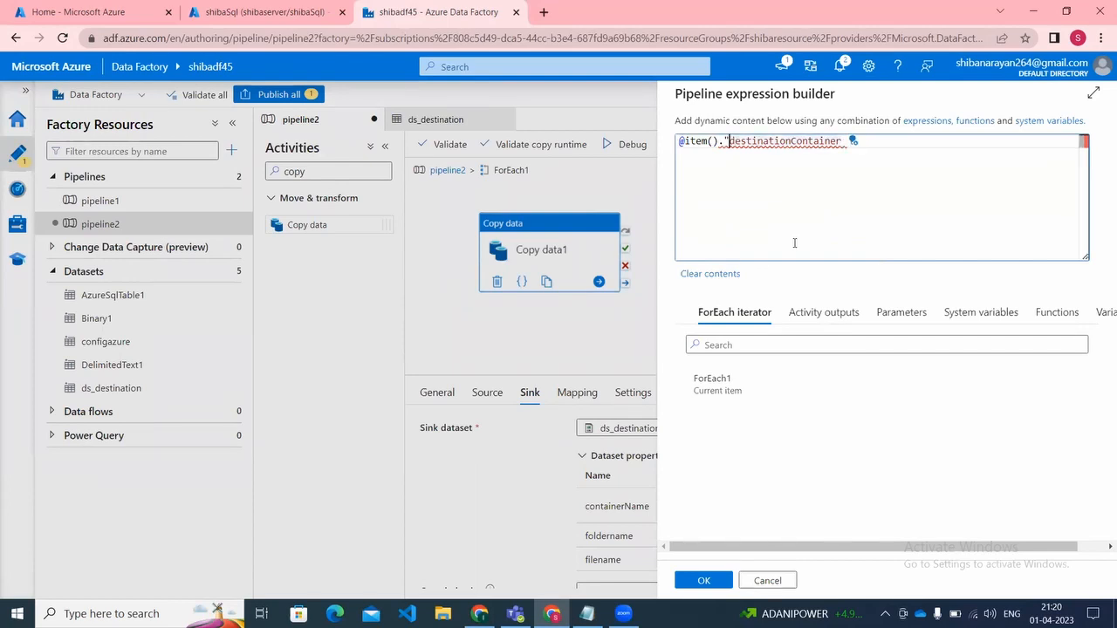
key(BackSpace)
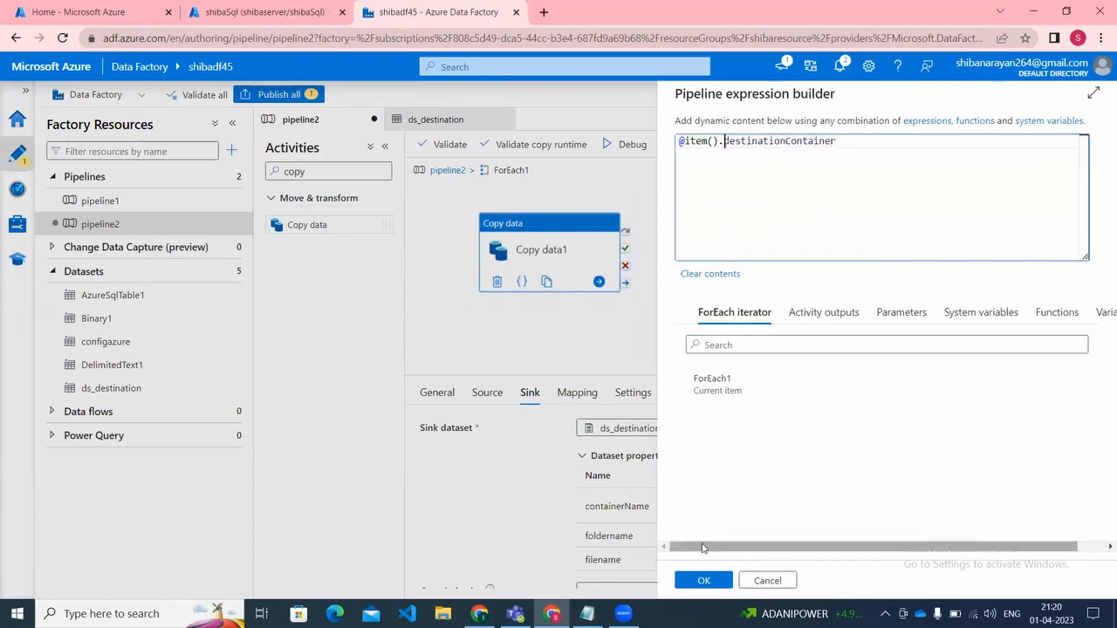
click(703, 580)
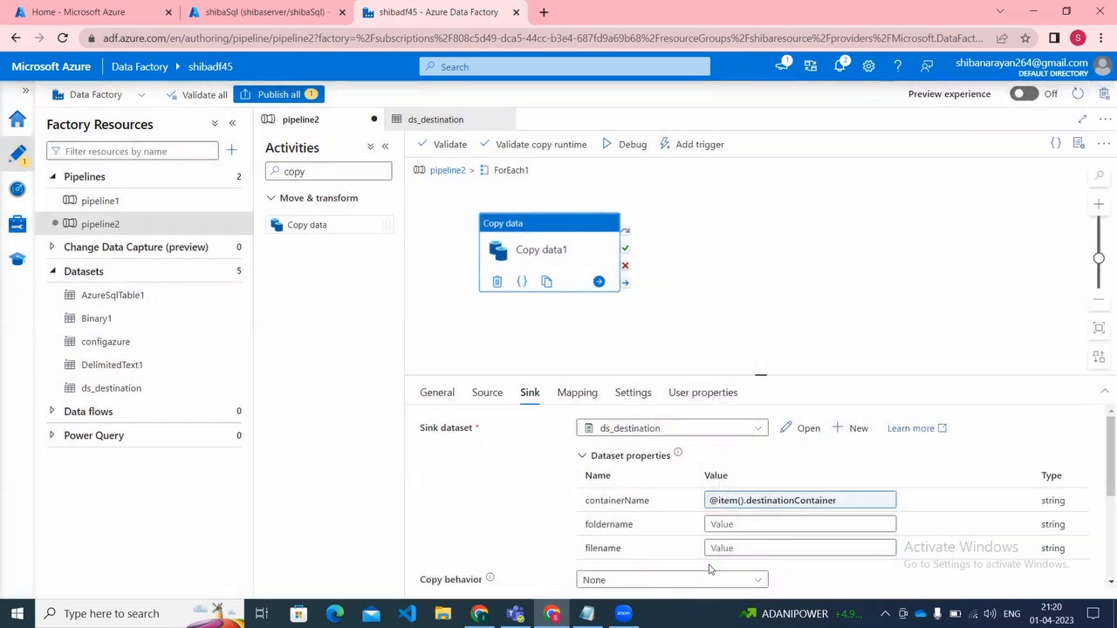
click(737, 524)
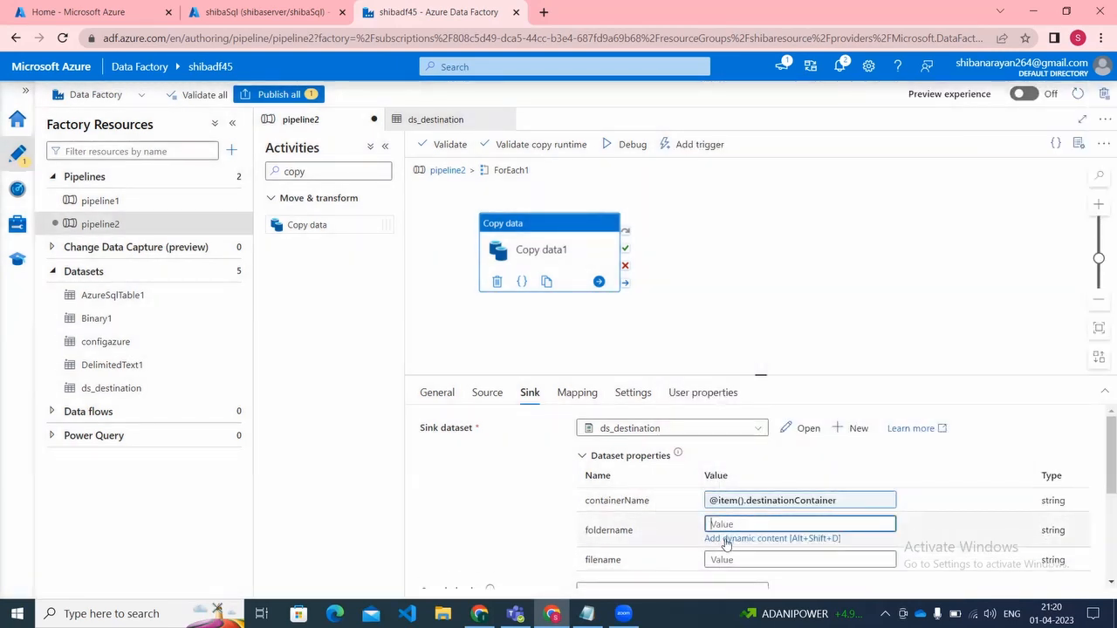
click(726, 541)
click(748, 393)
click(837, 148)
text(.)
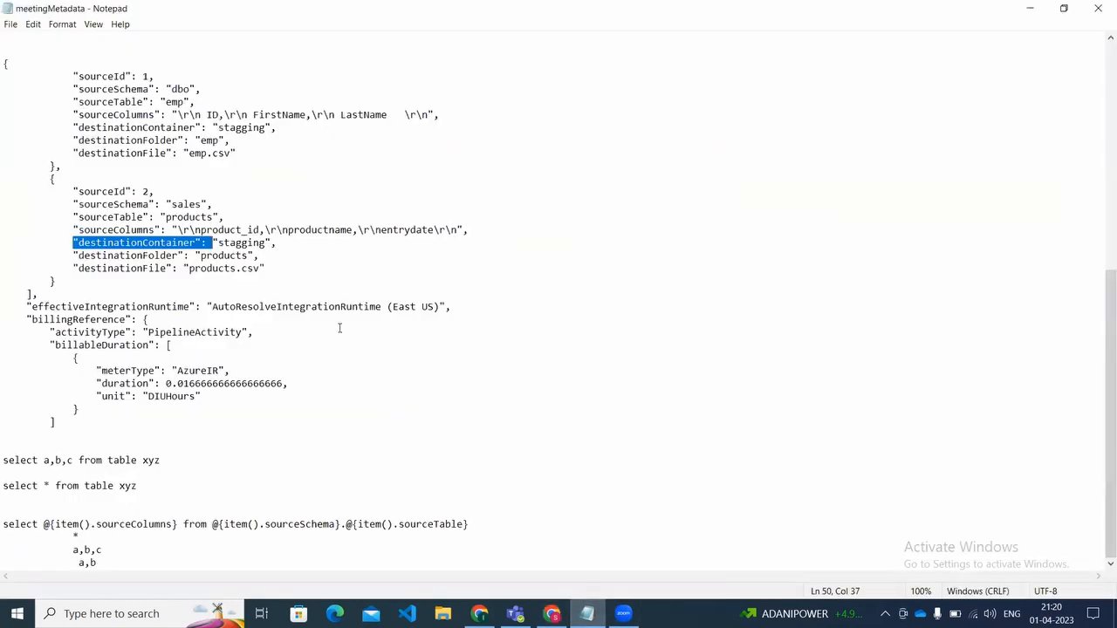
click(586, 614)
click(77, 256)
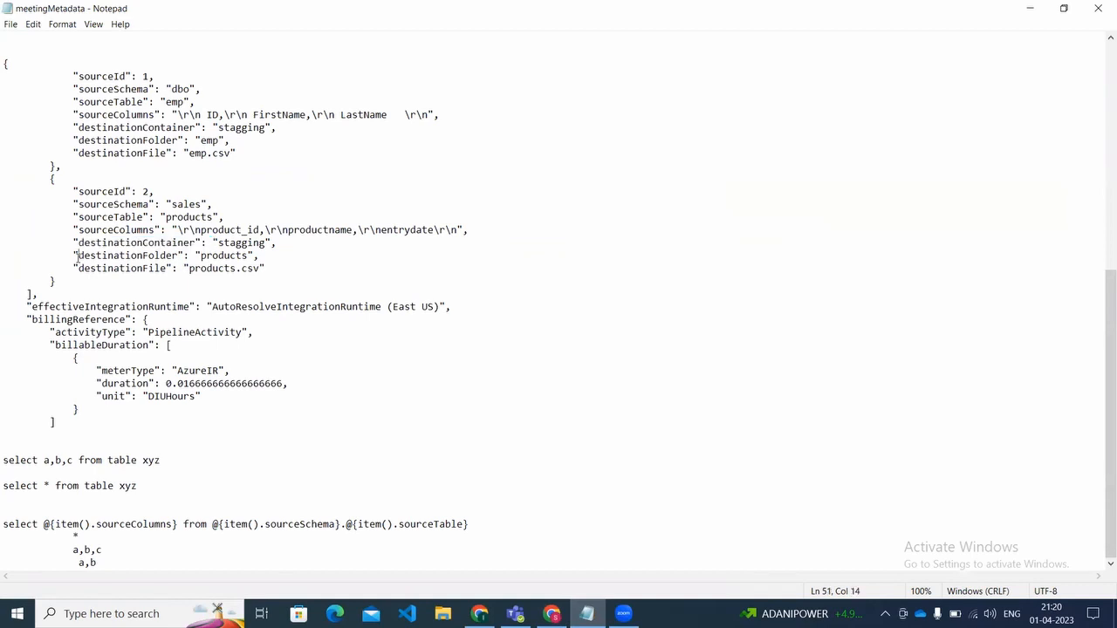
drag(77, 255, 85, 256)
key(shift+Right)
key(shift+Right)
key(shift+Right)
key(shift+Right)
key(shift+Right)
key(shift+Right)
key(shift+Right)
key(shift+Right)
key(shift+Right)
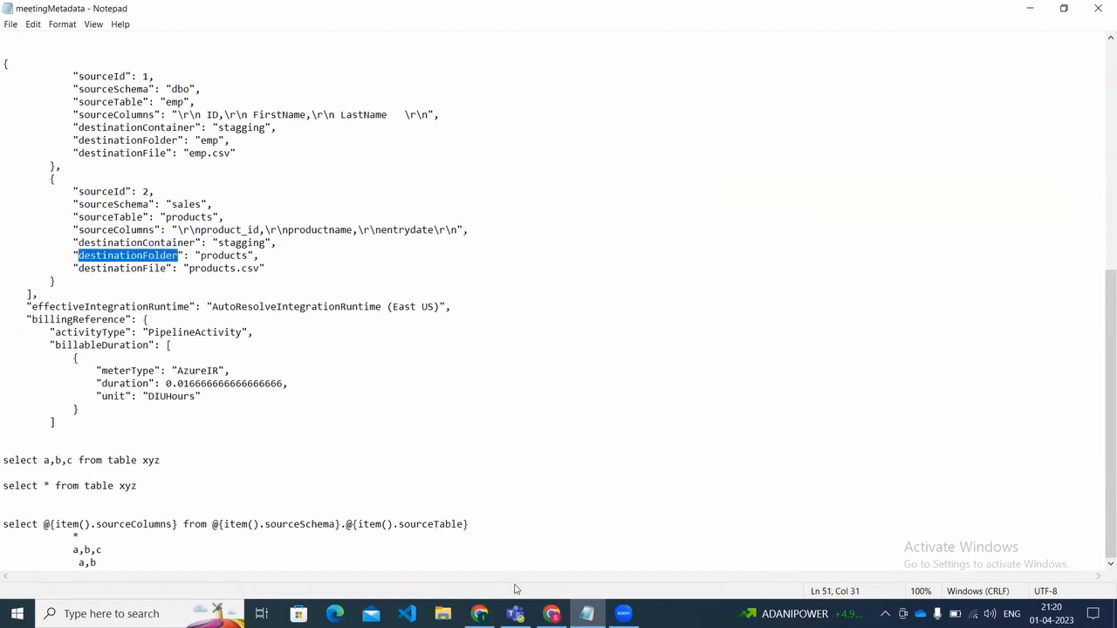
click(551, 613)
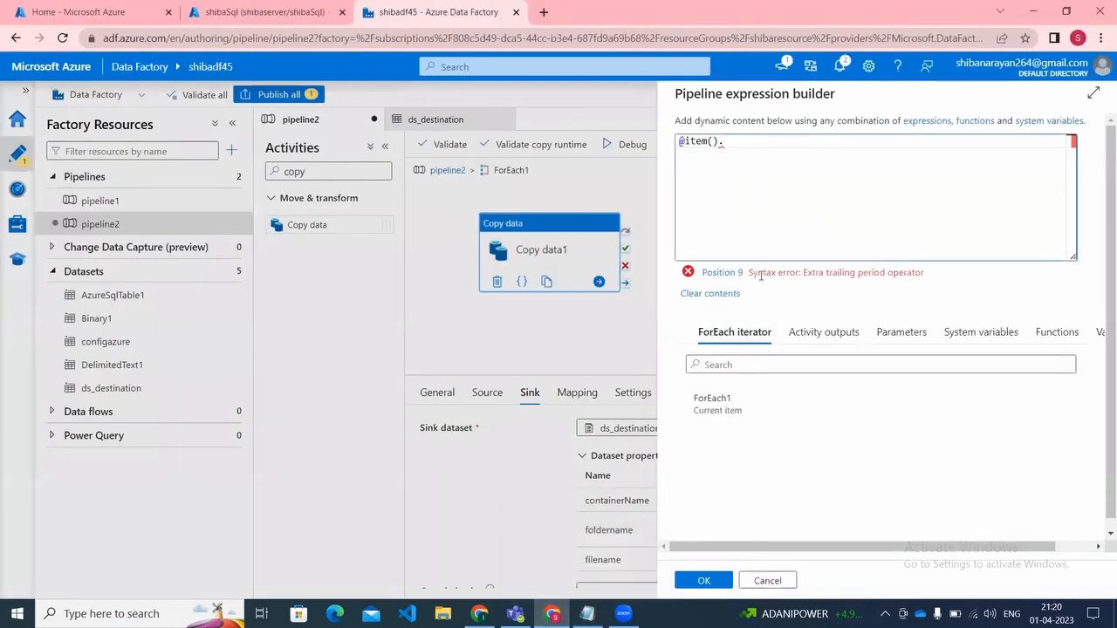
text(destinationFolder)
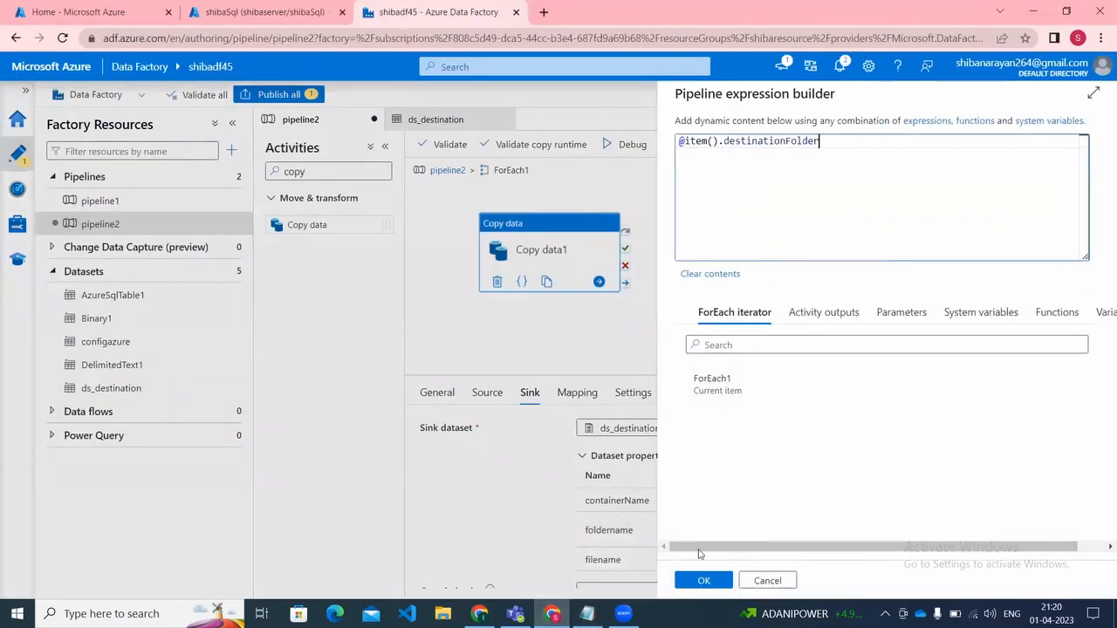
click(698, 579)
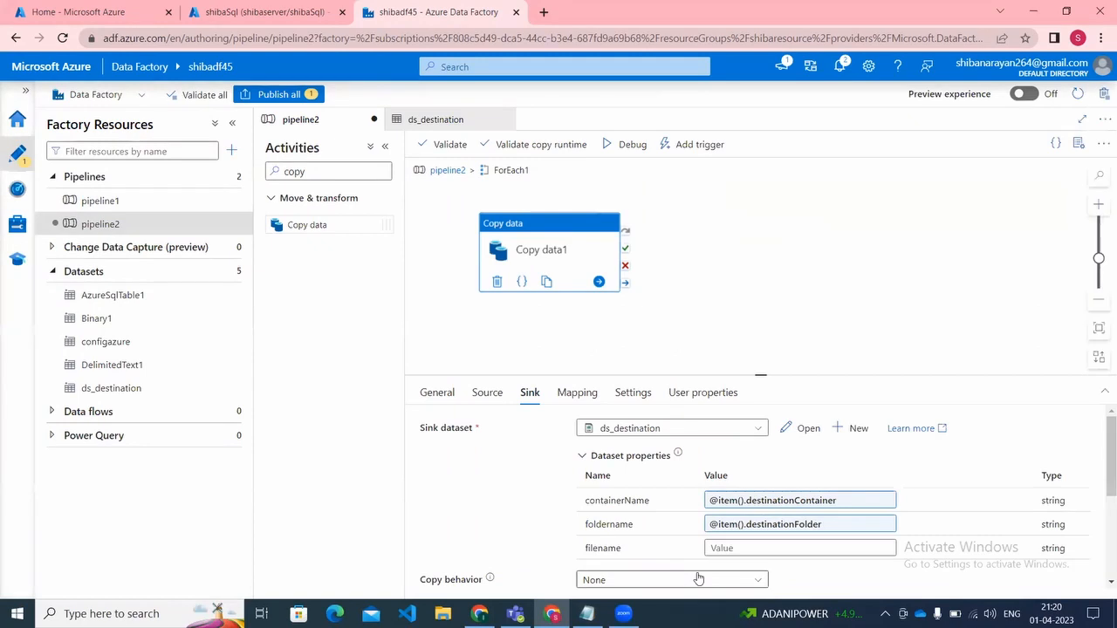
click(760, 550)
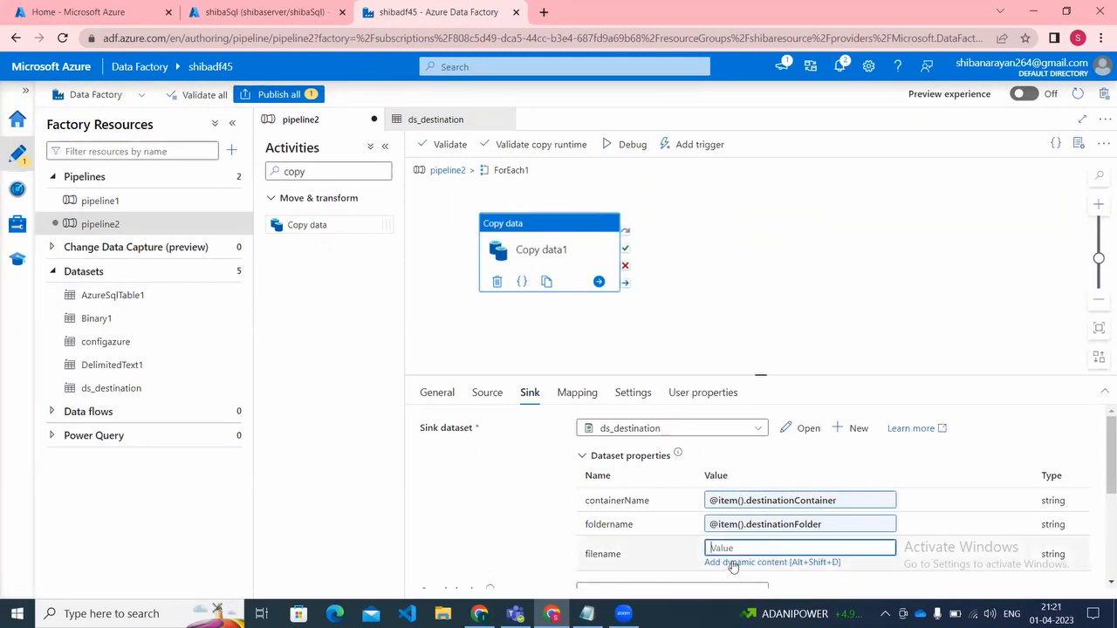
click(733, 563)
click(705, 390)
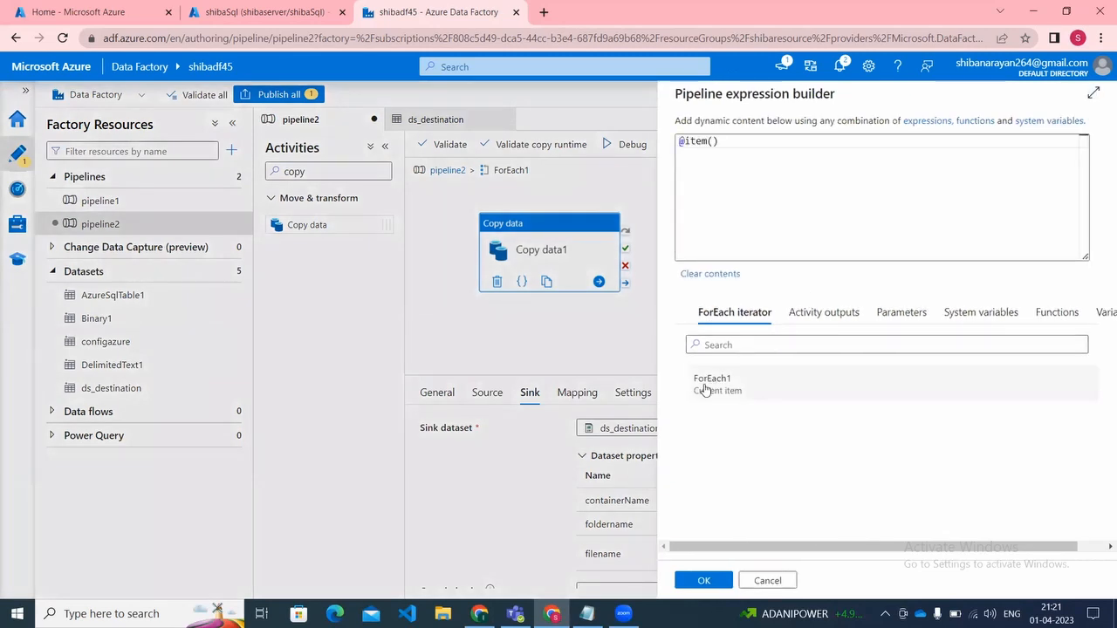
click(764, 140)
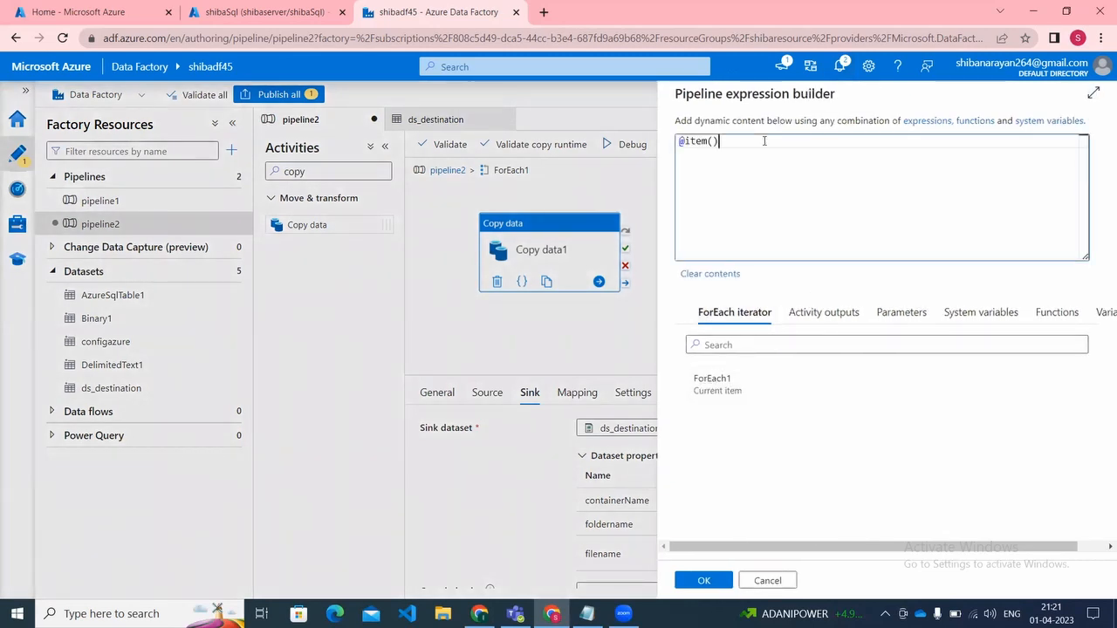
text(.)
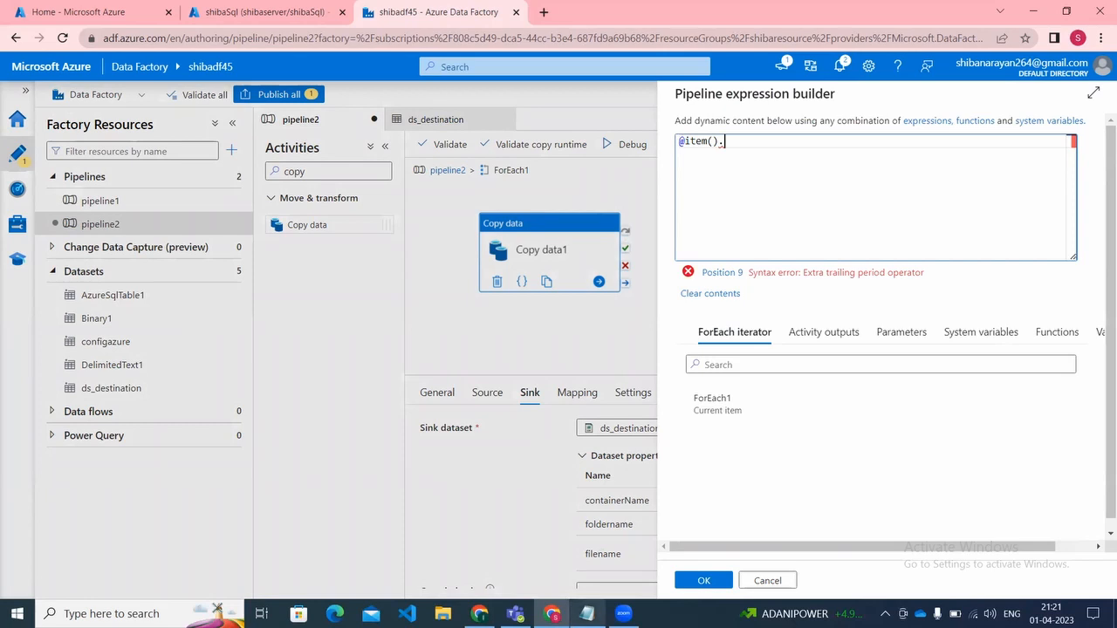
click(586, 614)
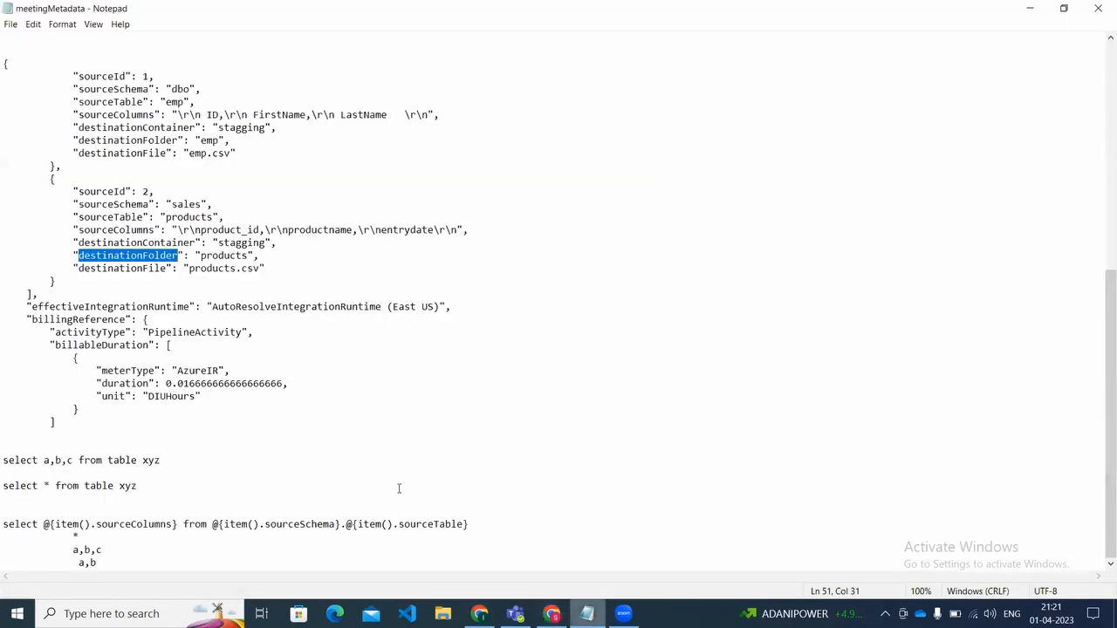
click(80, 267)
drag(84, 267, 166, 268)
key(ctrl+c)
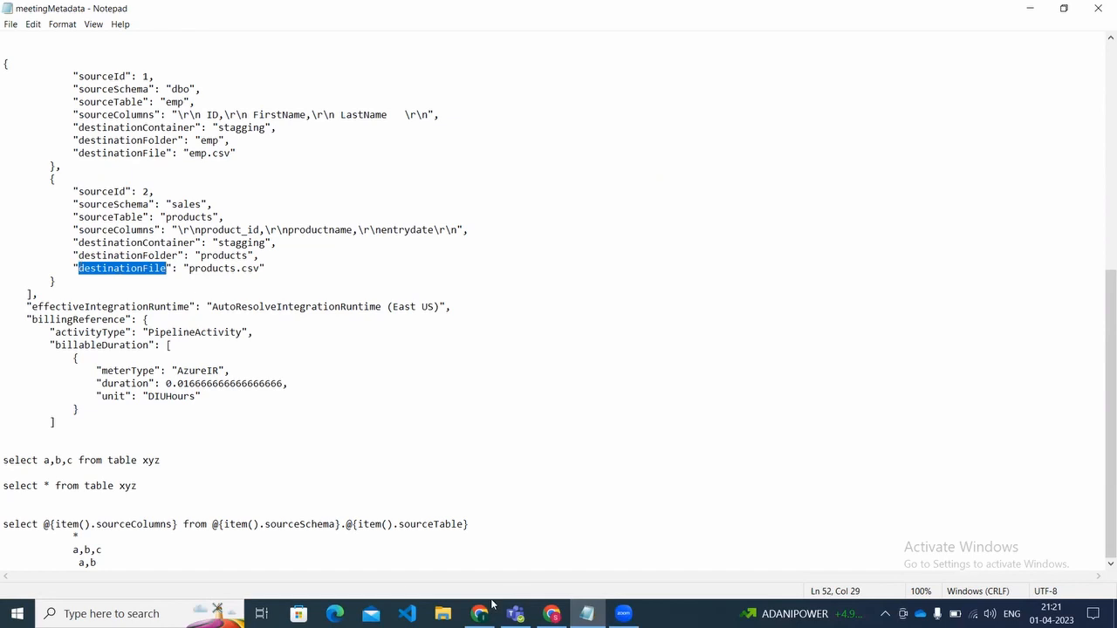
click(551, 614)
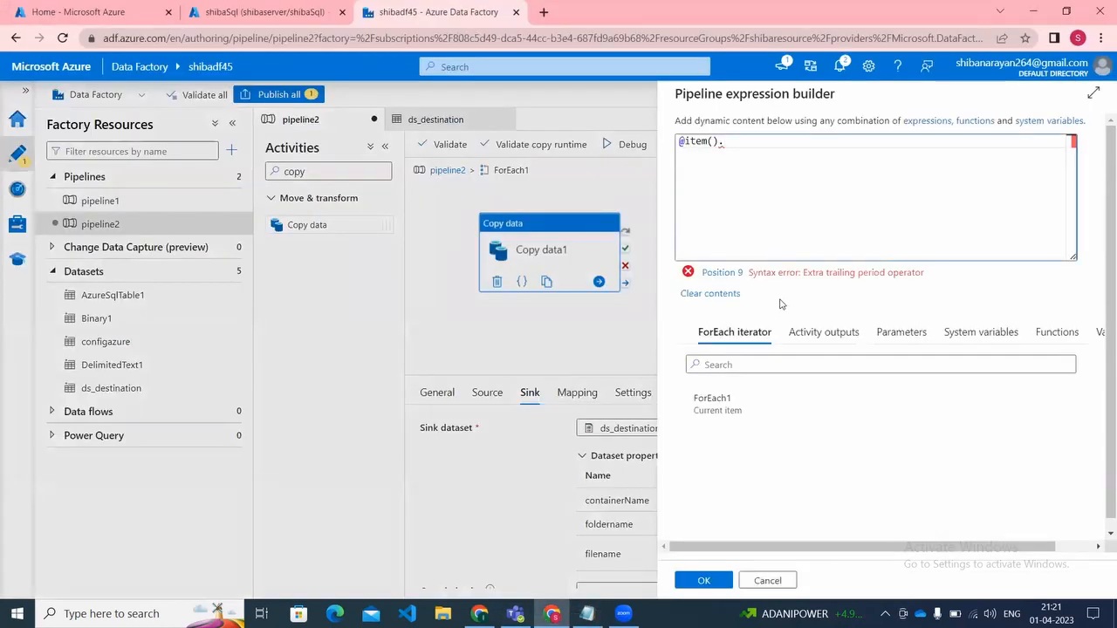
key(ctrl+v)
click(705, 580)
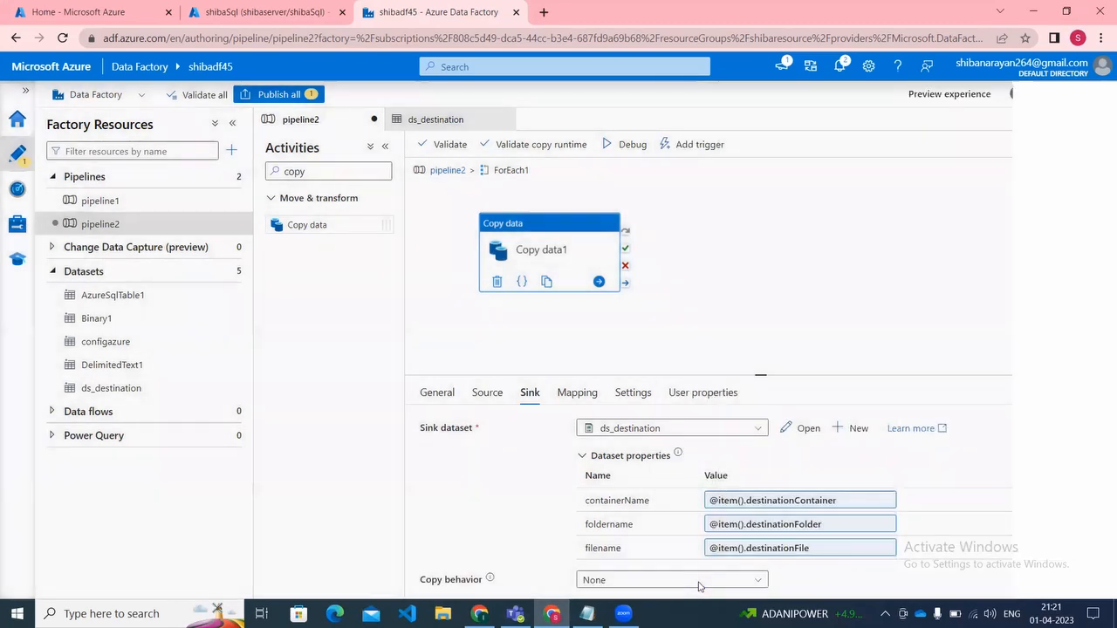
Step: Examine the mapping options and the general copy settings of the Copy data1 activity
click(596, 392)
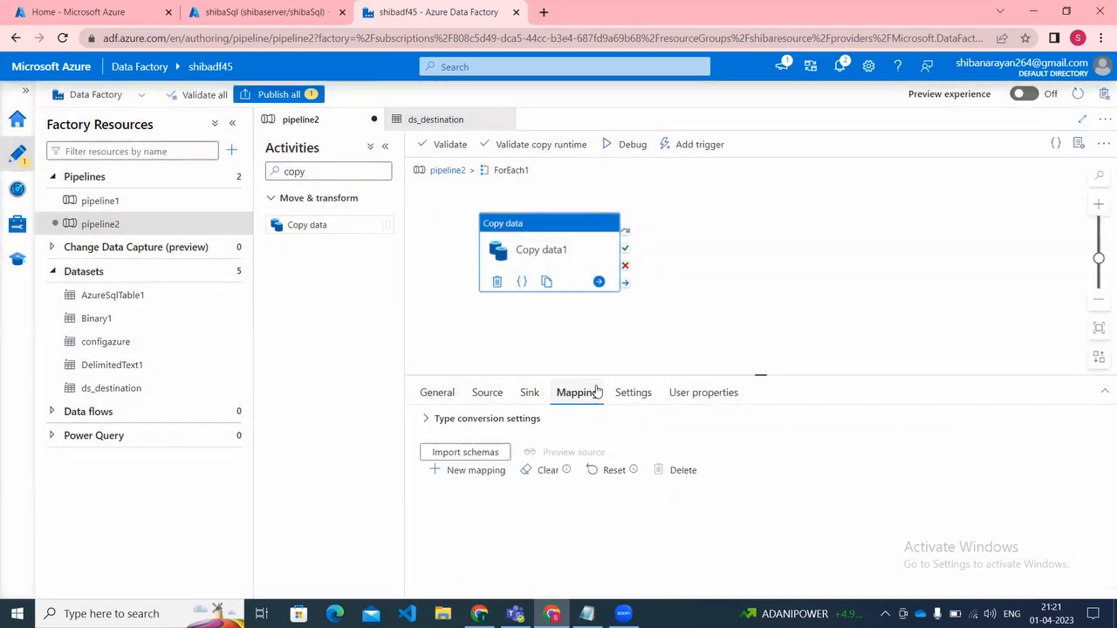
click(624, 392)
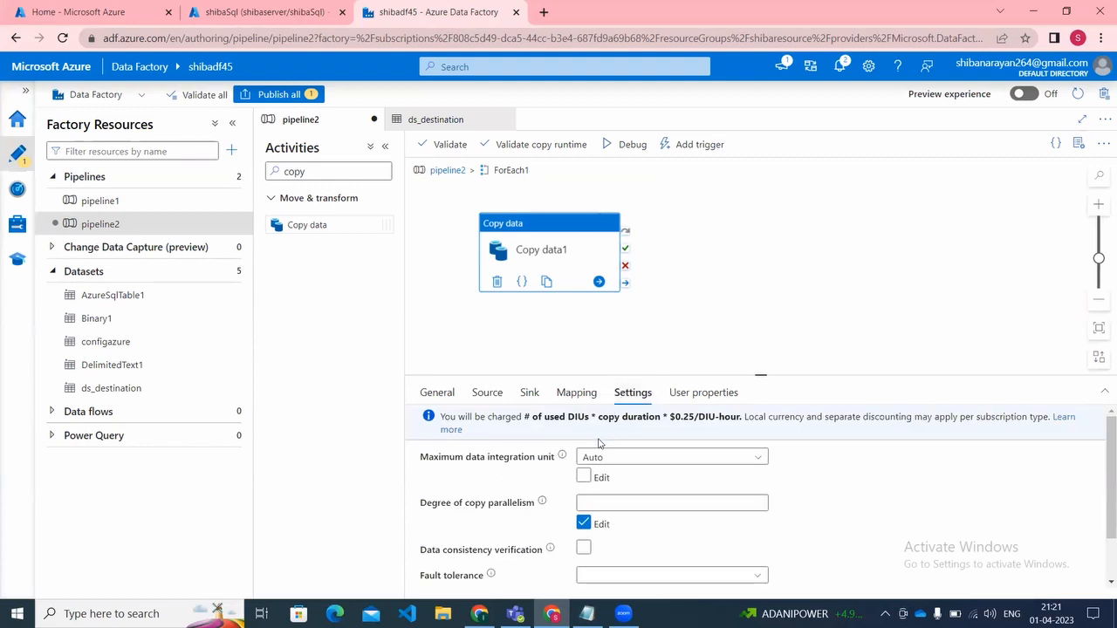
key(Down)
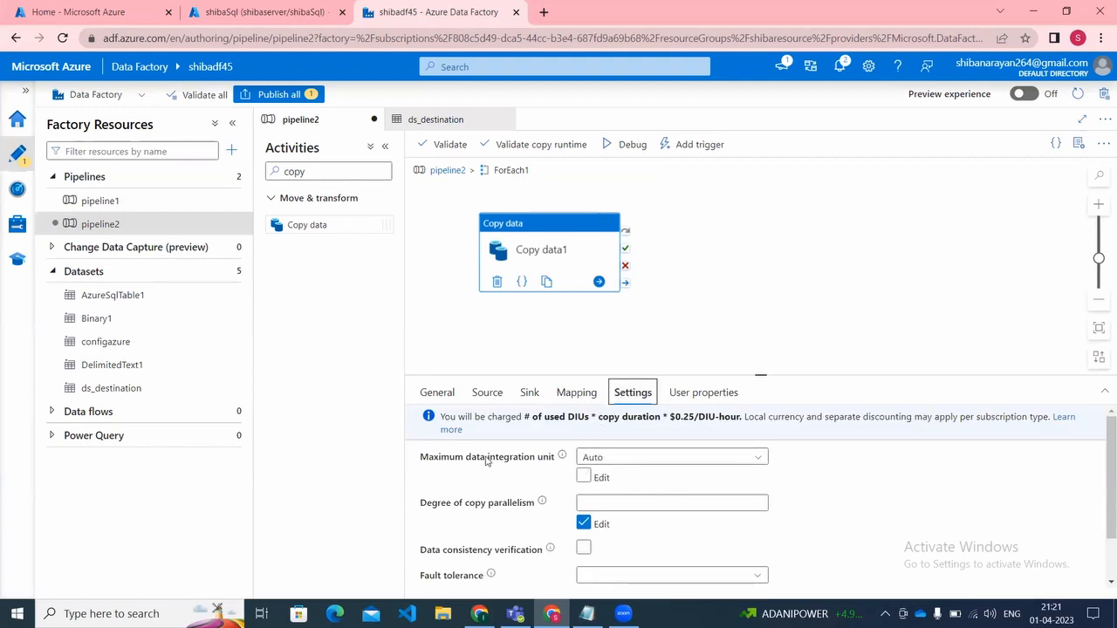
click(572, 392)
click(629, 388)
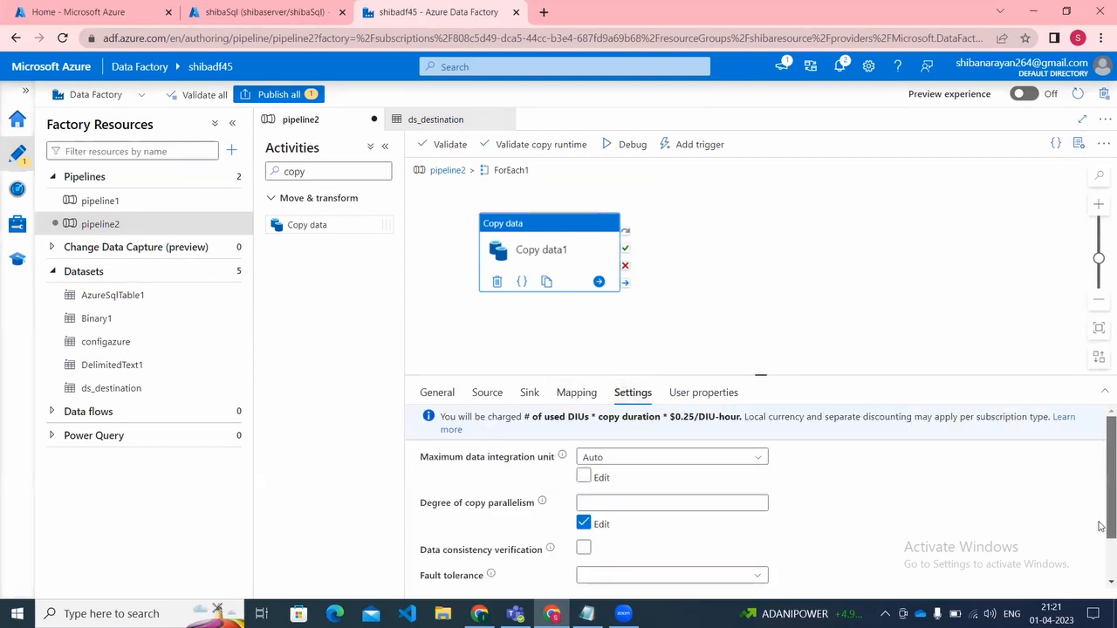
Step: Enable logging for the Copy data1 activity and show its logging settings
scroll(1101, 563, down, 2)
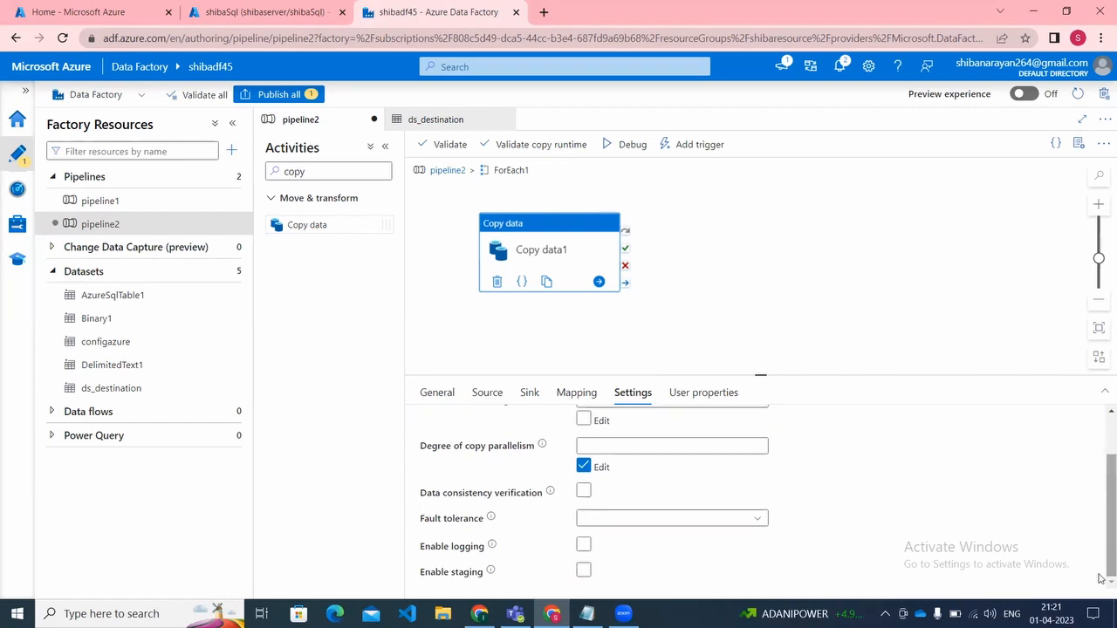
click(584, 545)
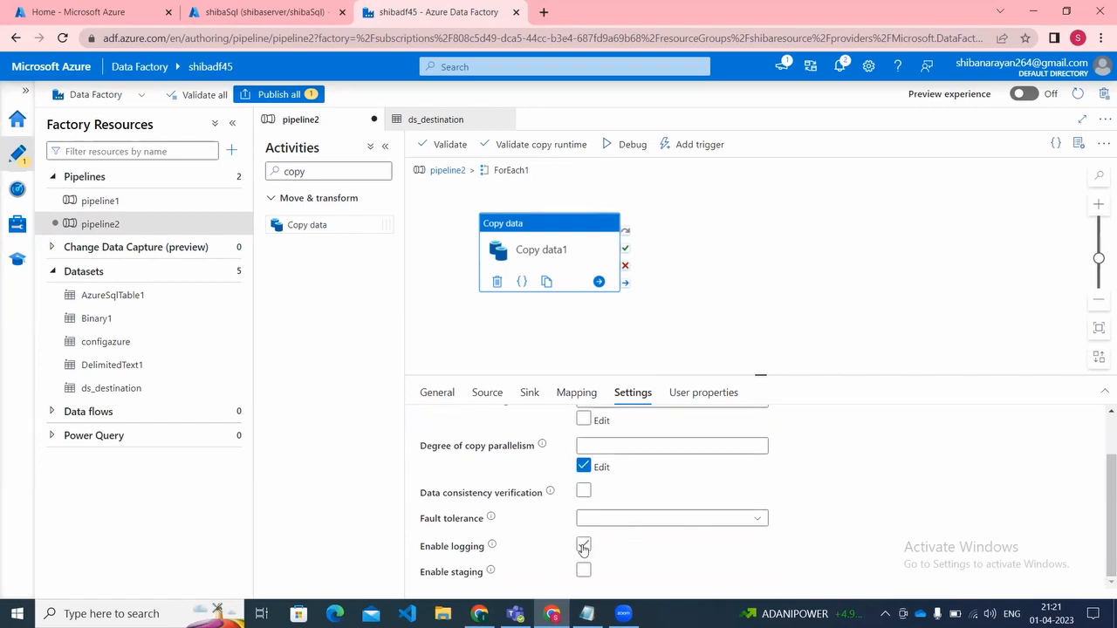
click(584, 545)
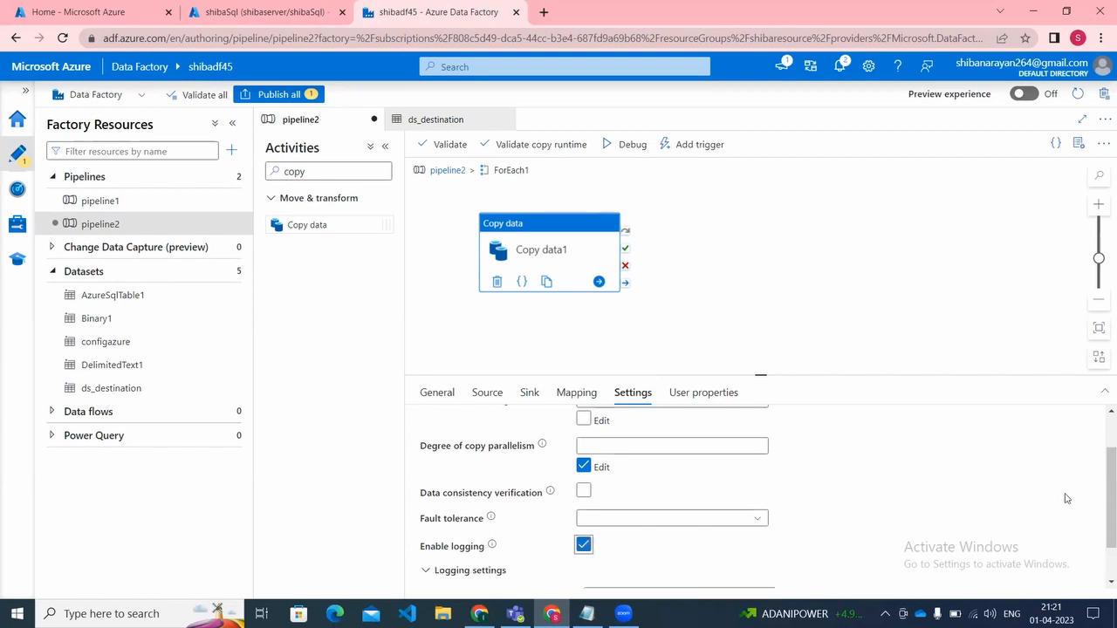
scroll(1101, 572, down, 1)
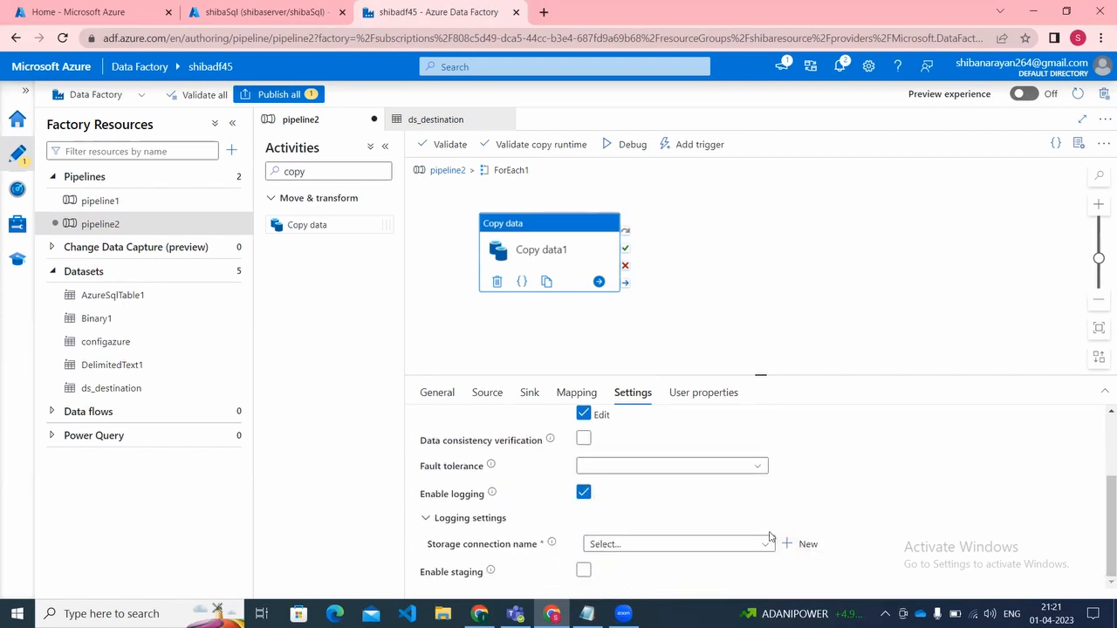
Step: Disable logging for the Copy data1 activity without choosing a storage connection
click(728, 550)
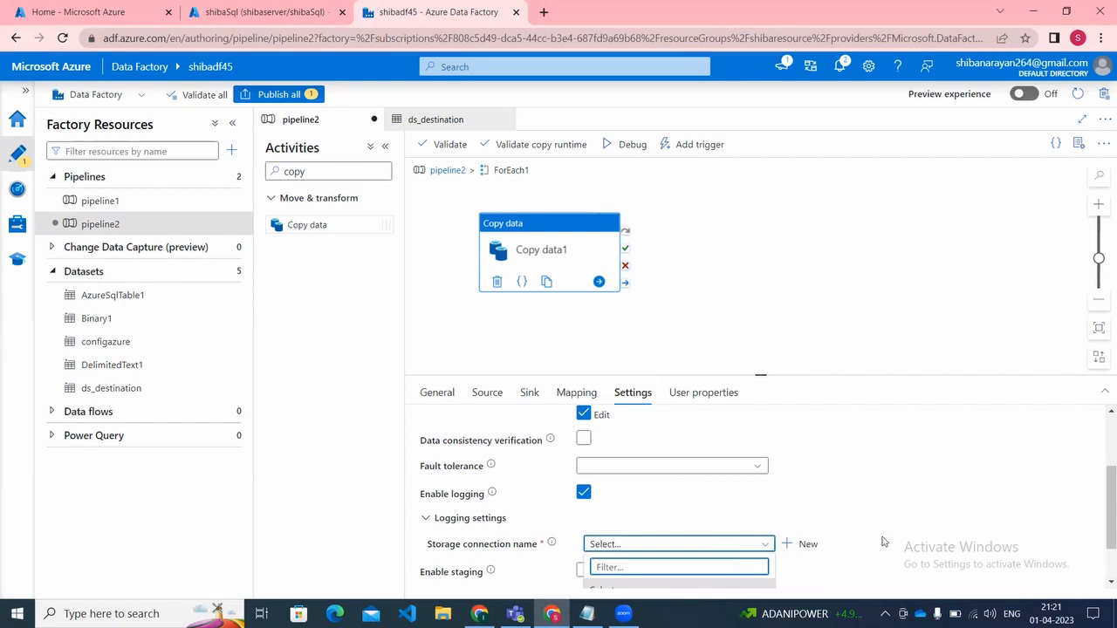
click(1101, 570)
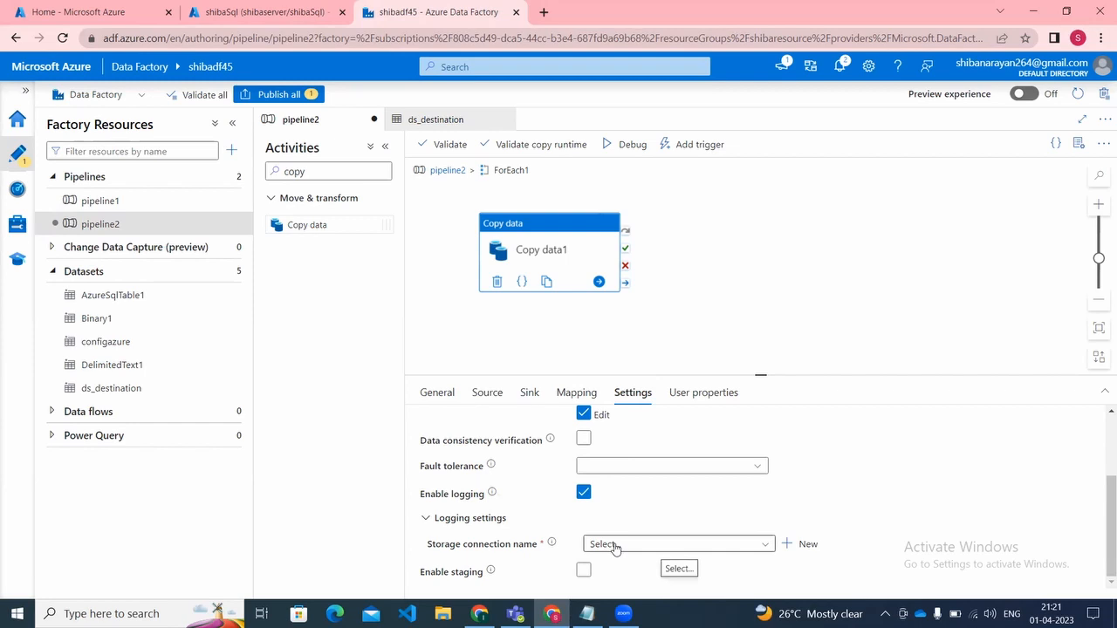
click(583, 494)
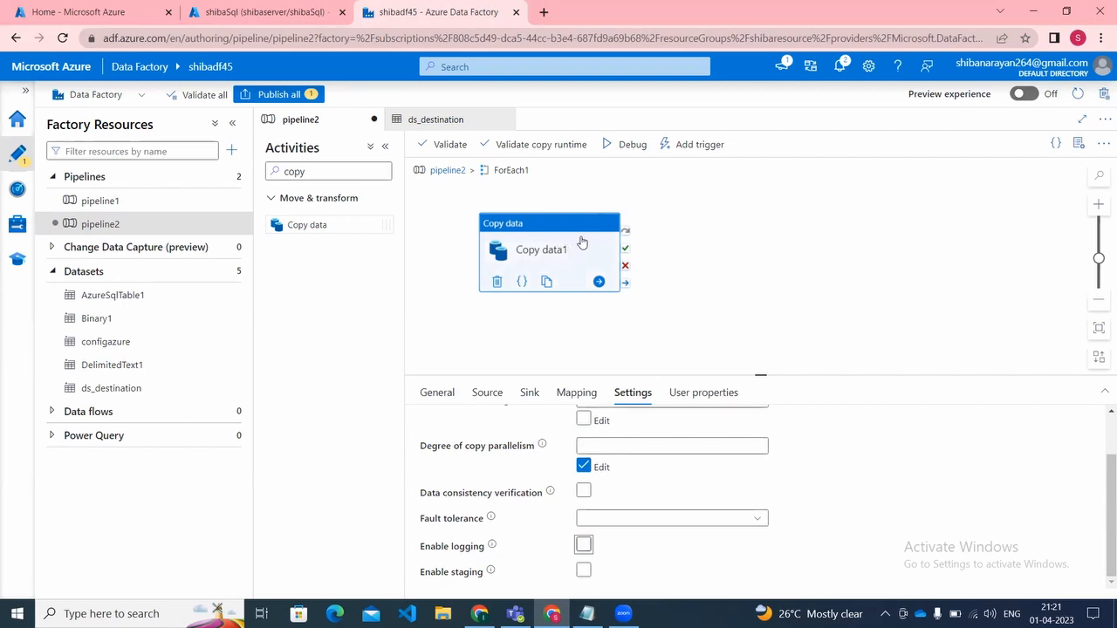
Step: Publish the pending pipeline2 changes, return from ForEach1 to the pipeline level, and start a debug run
click(277, 94)
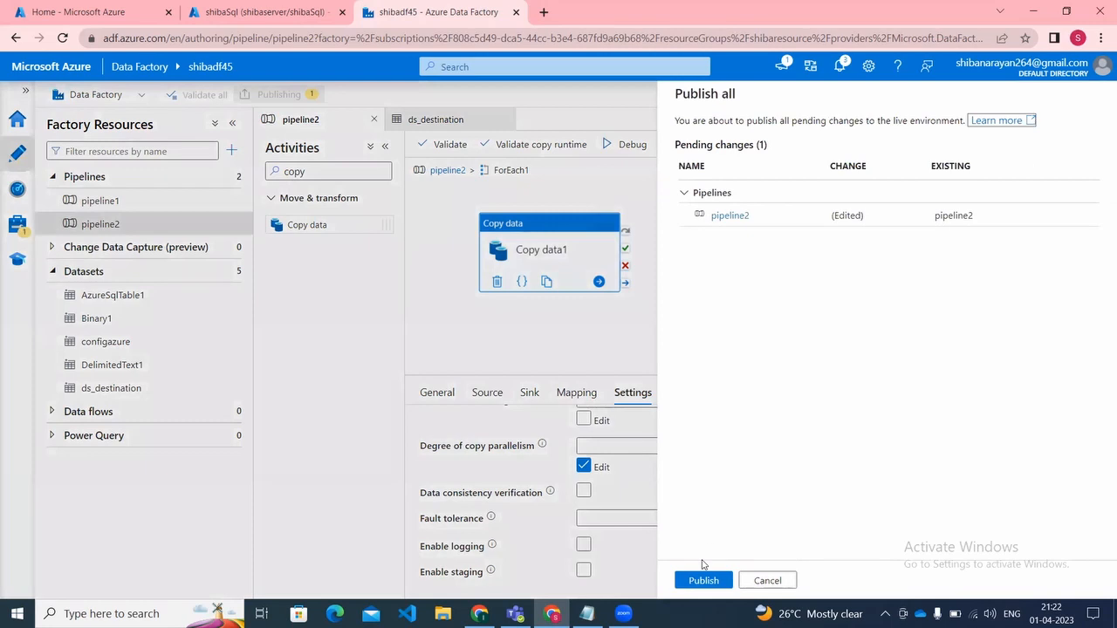
click(696, 582)
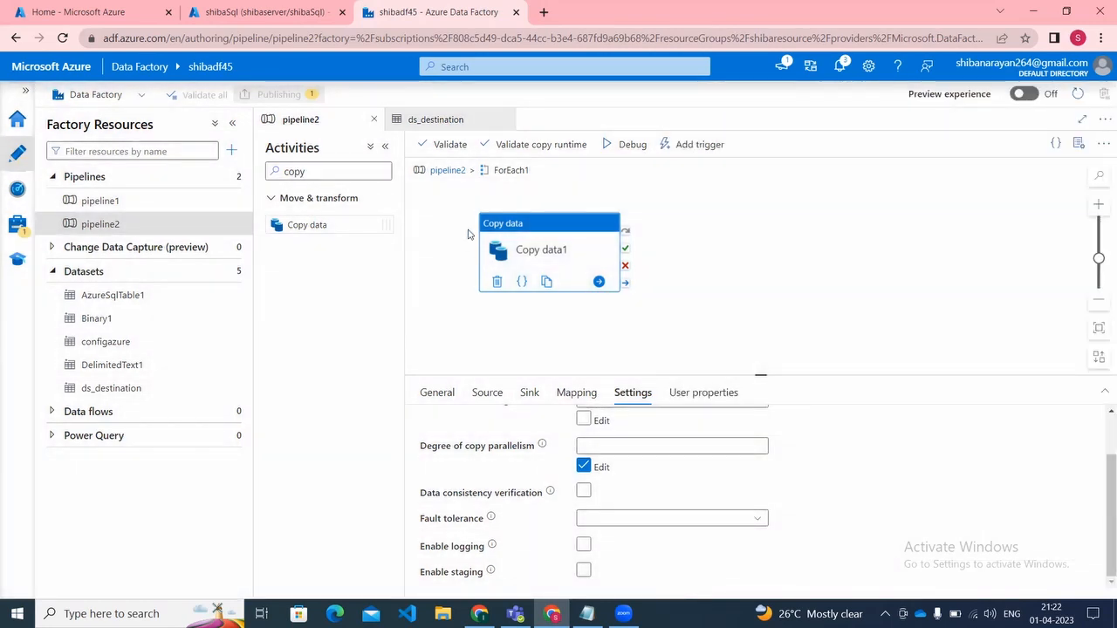
click(451, 172)
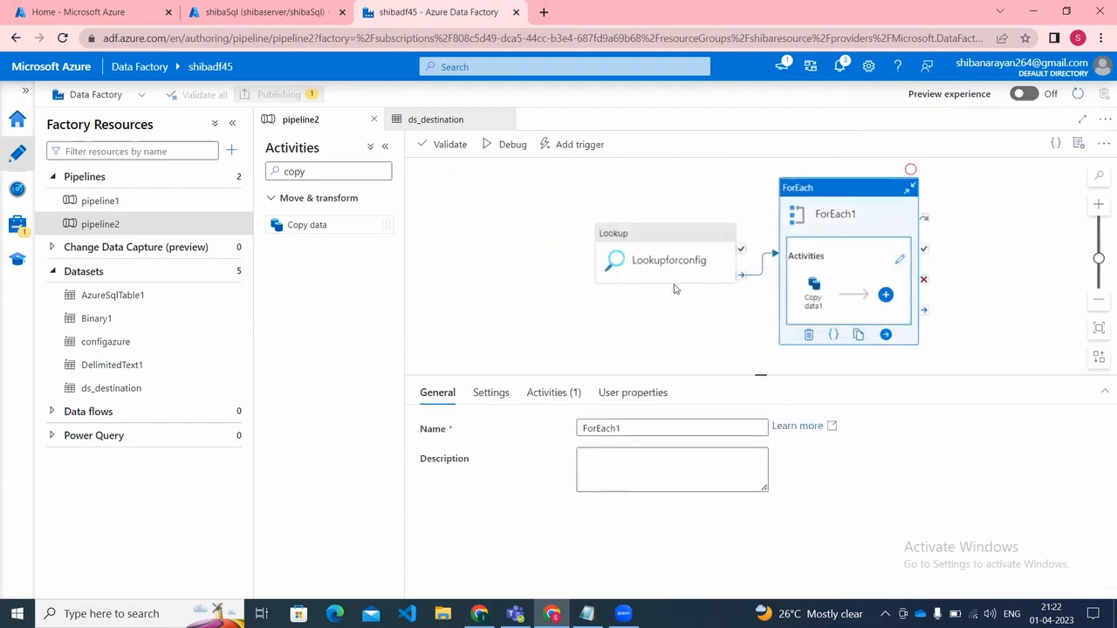
click(491, 150)
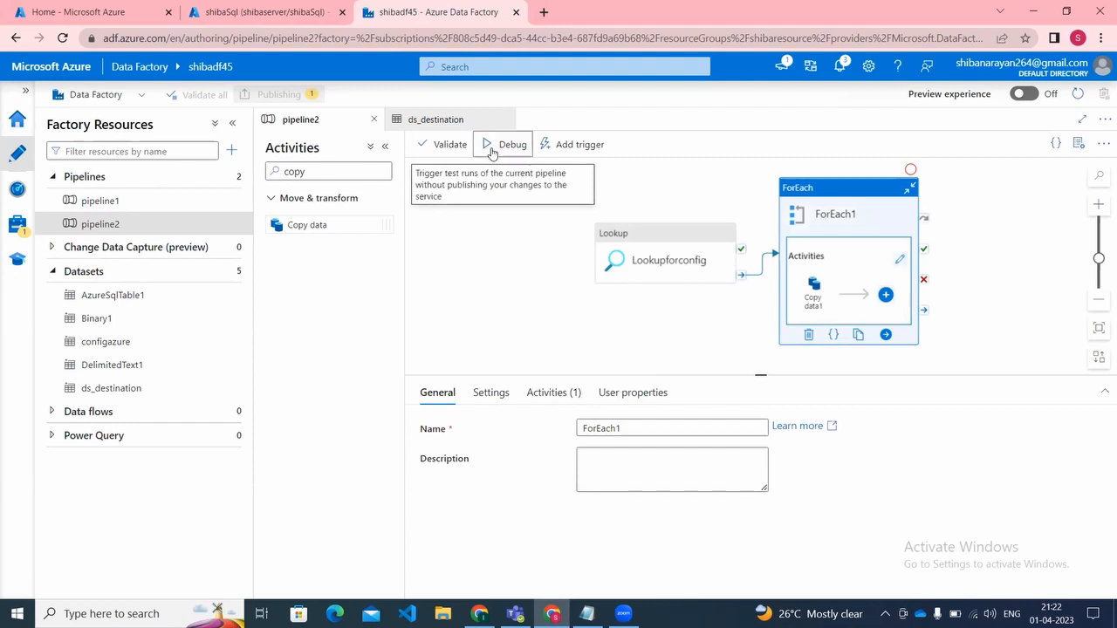
click(633, 365)
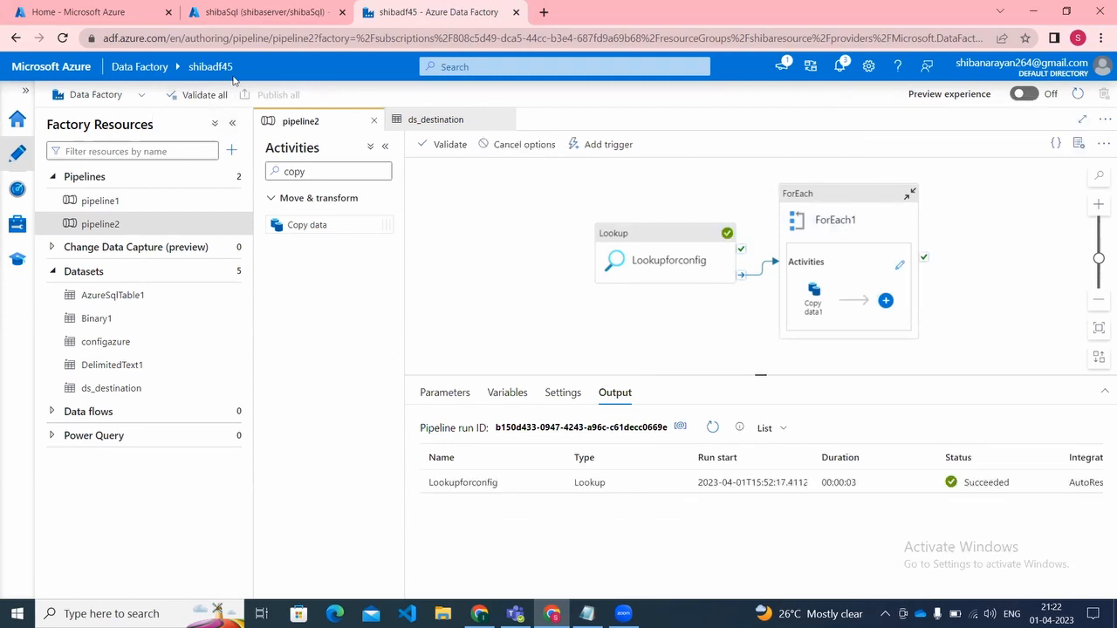
Step: Open the mani44833 storage account in the Azure portal
click(235, 7)
click(46, 6)
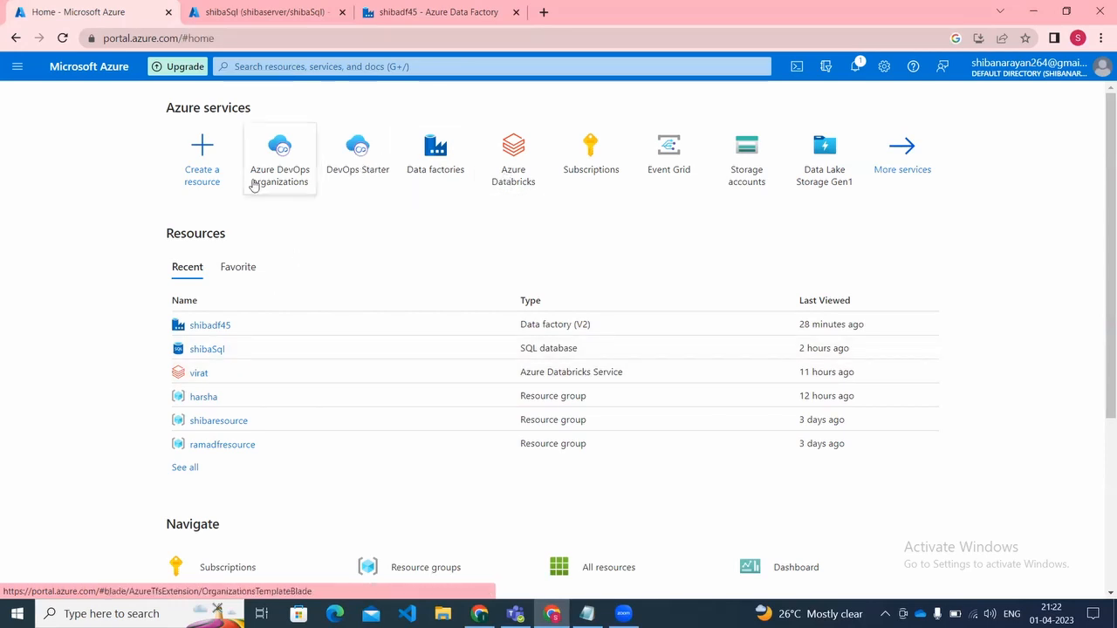
click(731, 150)
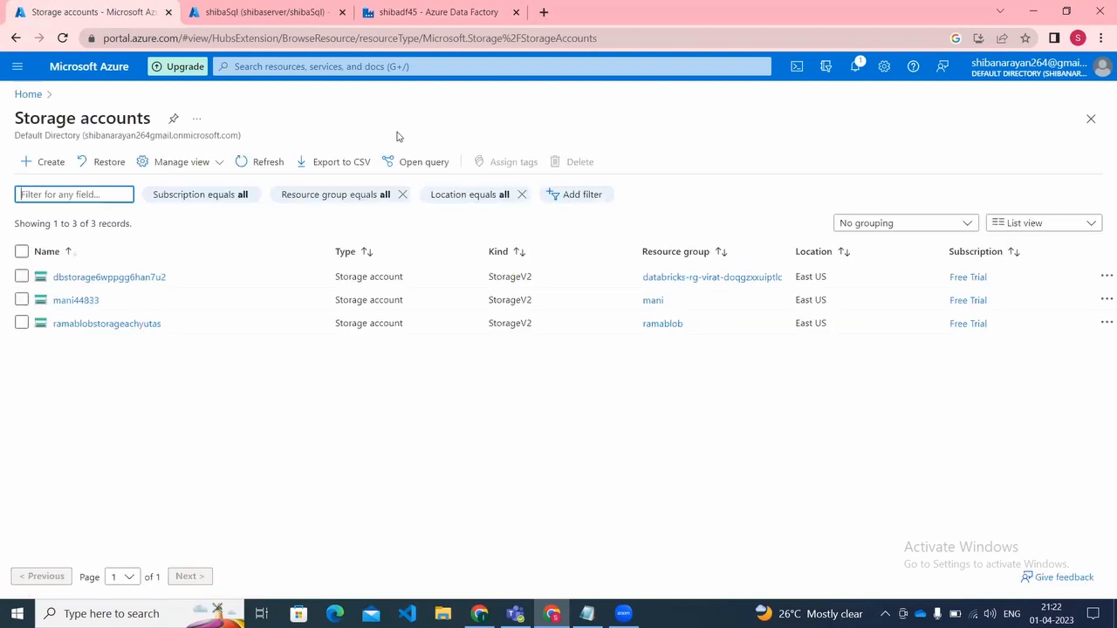
click(90, 306)
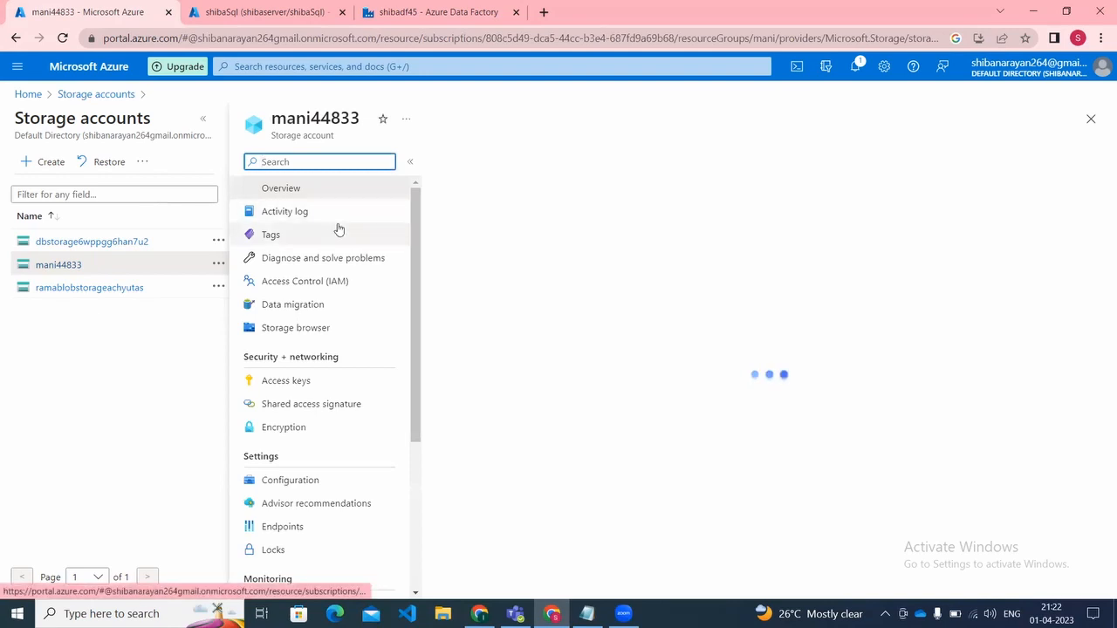
Step: Return to the data factory, open the ds_destination dataset, and test its linked service connection
click(445, 9)
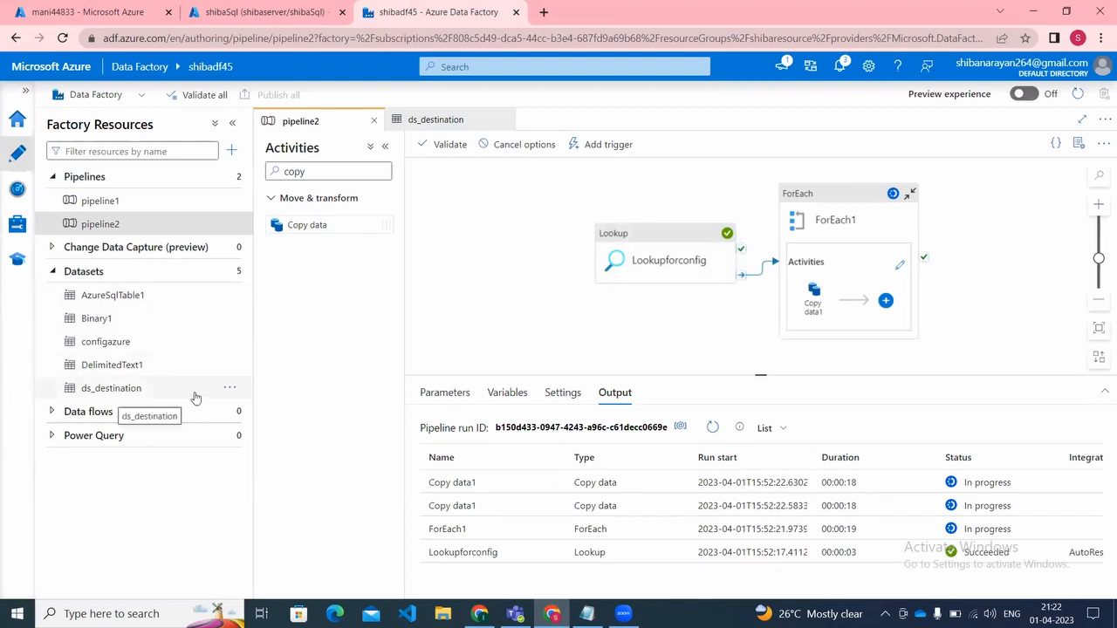
click(134, 393)
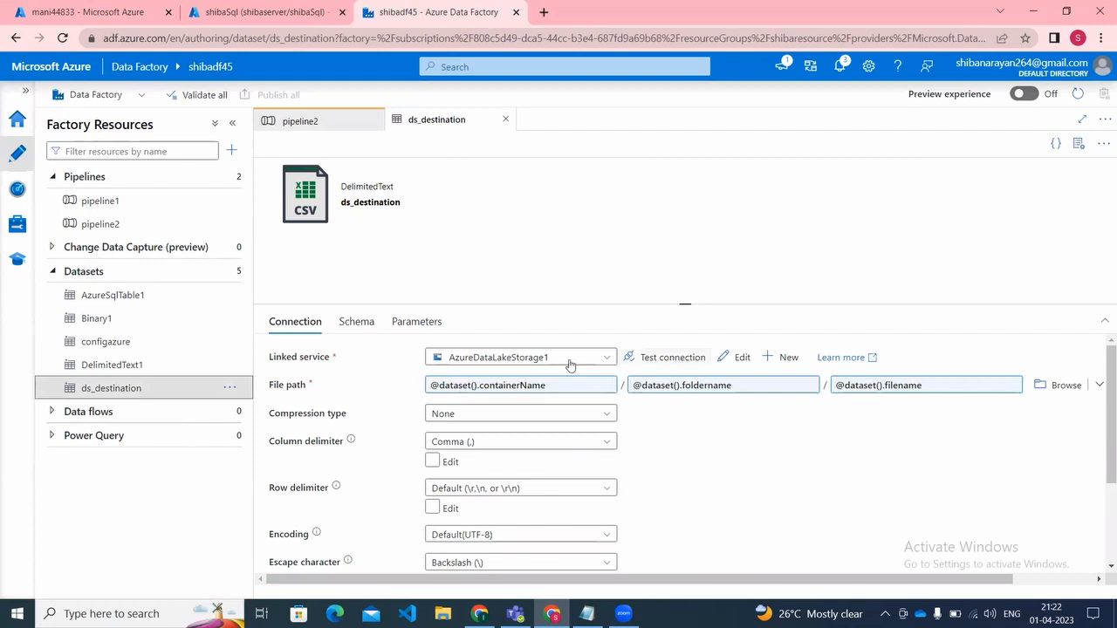
click(674, 360)
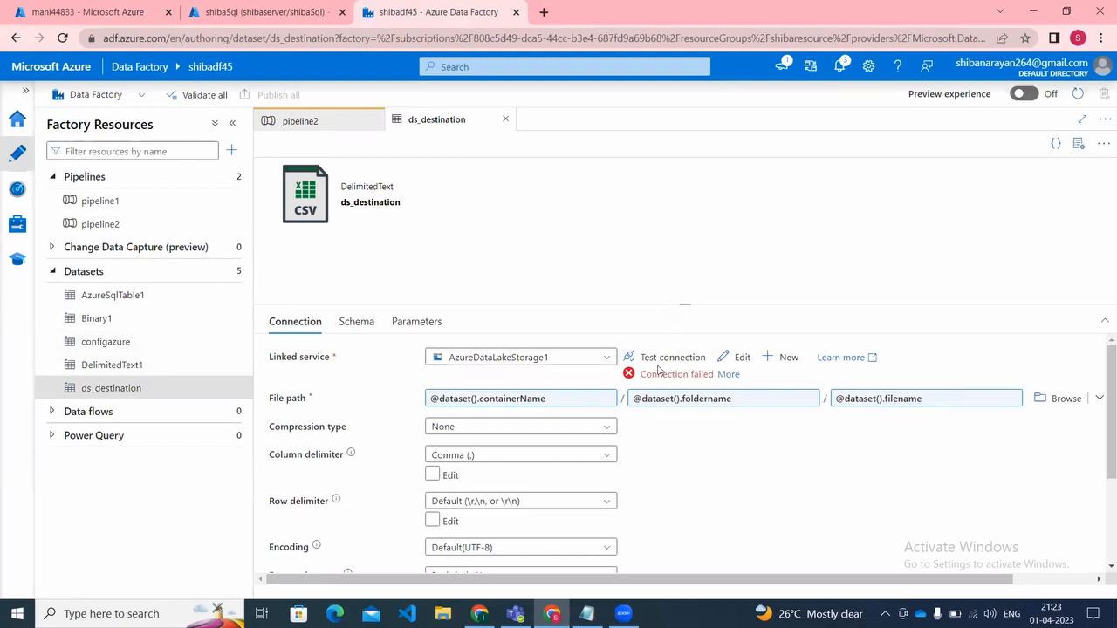
Step: Start a new Azure Data Lake Storage Gen2 linked service for ds_destination, replacing the number ending its default name with a person's first name
click(777, 359)
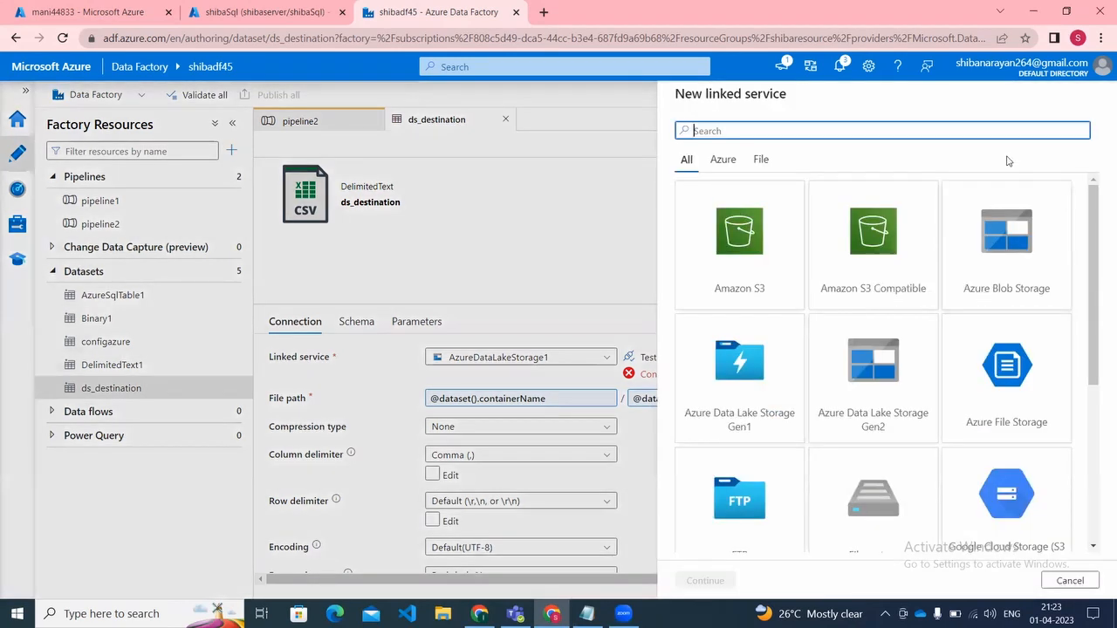
text(l)
key(BackSpace)
click(872, 369)
click(720, 582)
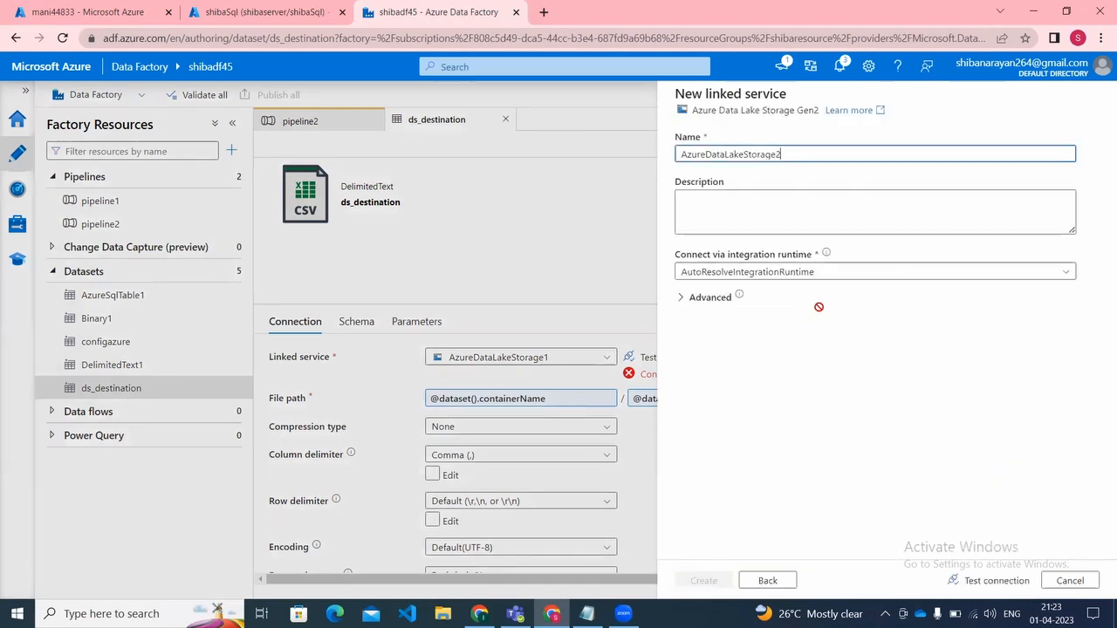
text(Lokesh)
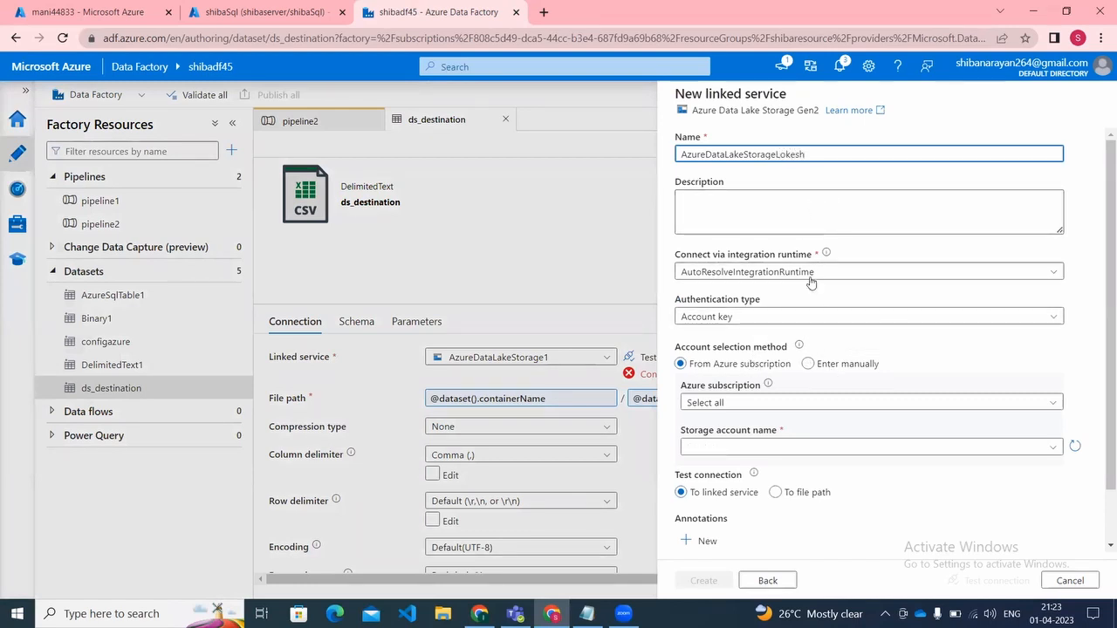
Step: Keep Account key authentication, select the Free Trial subscription and storage account mani44833, and create the linked service
click(794, 317)
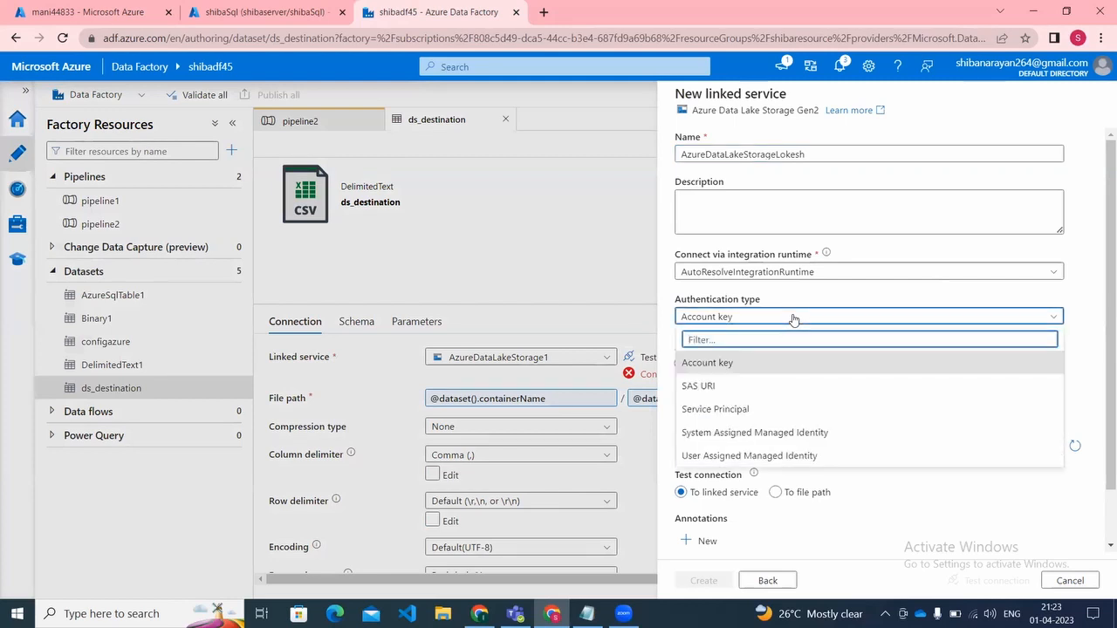
click(794, 316)
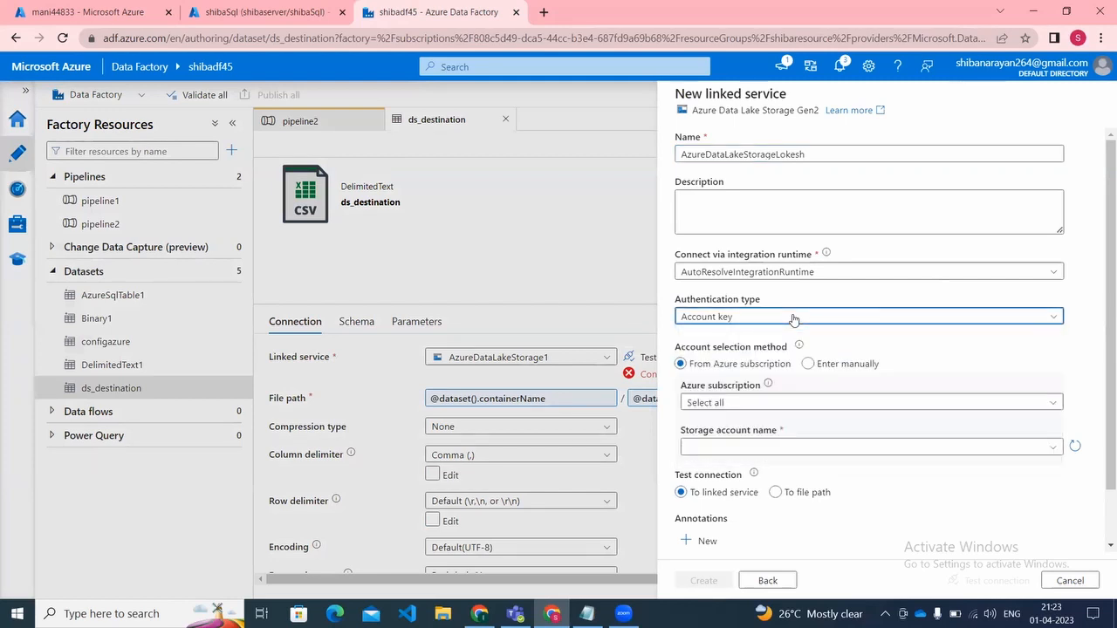
click(759, 404)
click(742, 446)
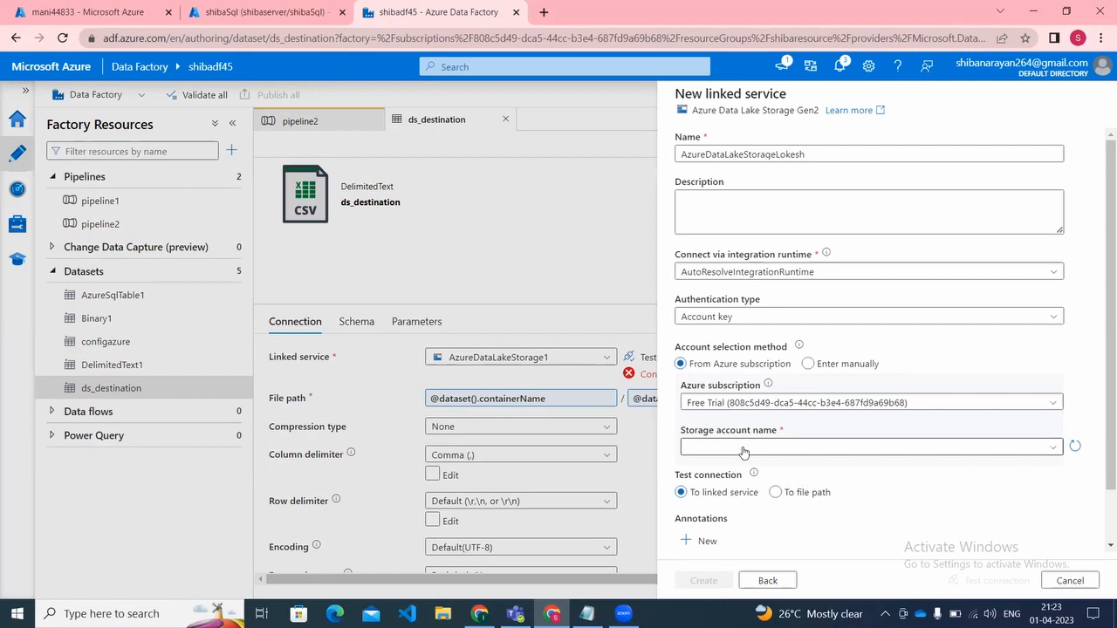
click(743, 448)
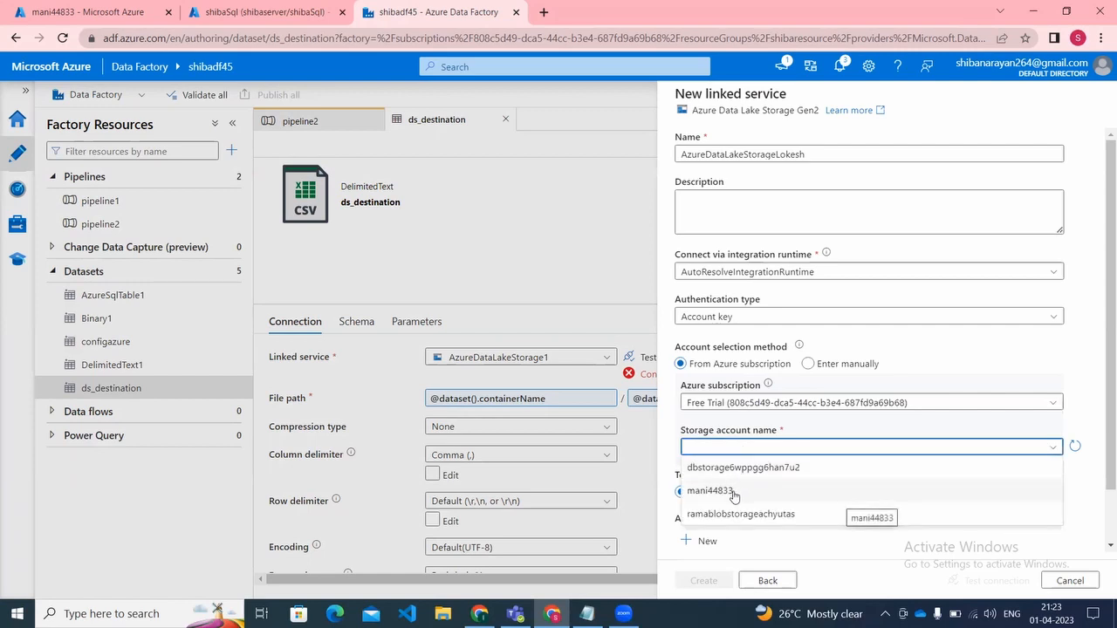
click(733, 493)
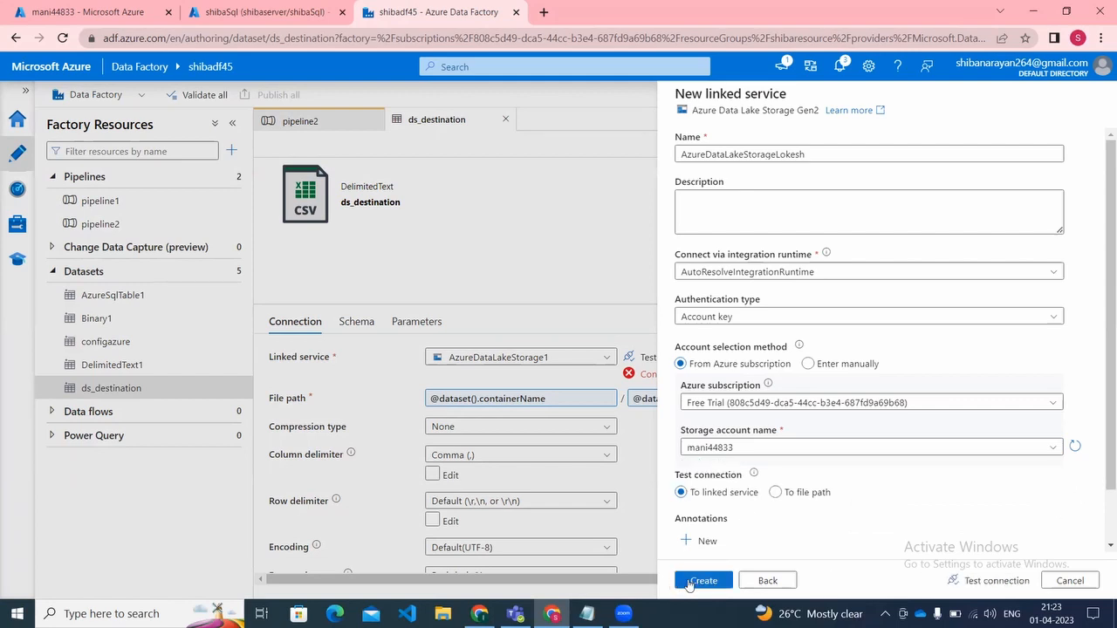
click(690, 583)
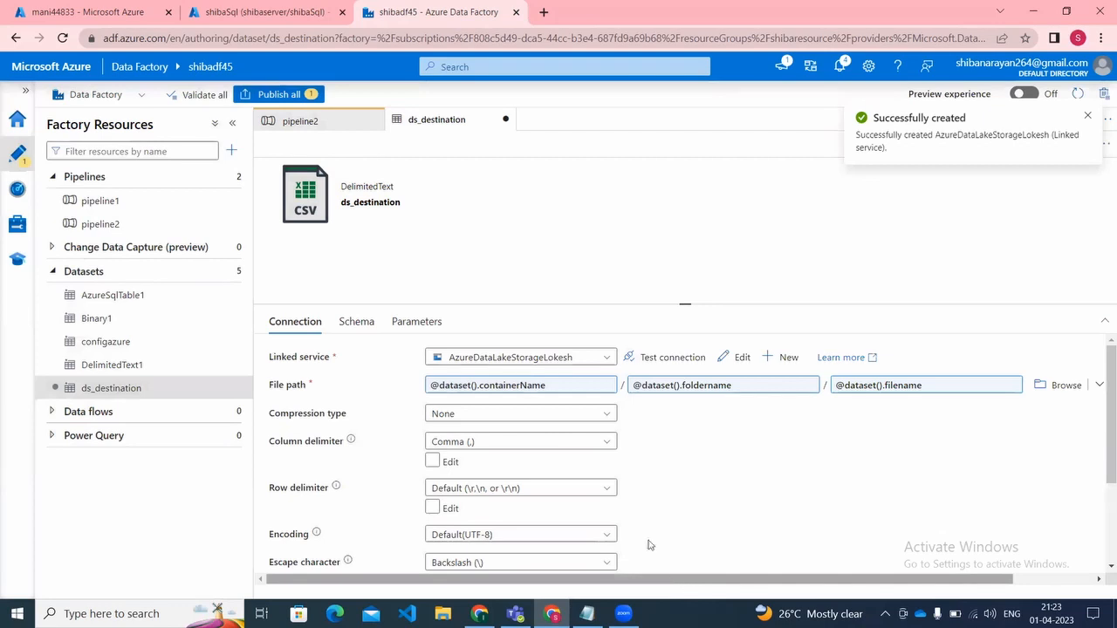
Step: Publish the edited ds_destination dataset and refresh the activity status of pipeline2's debug run
click(259, 96)
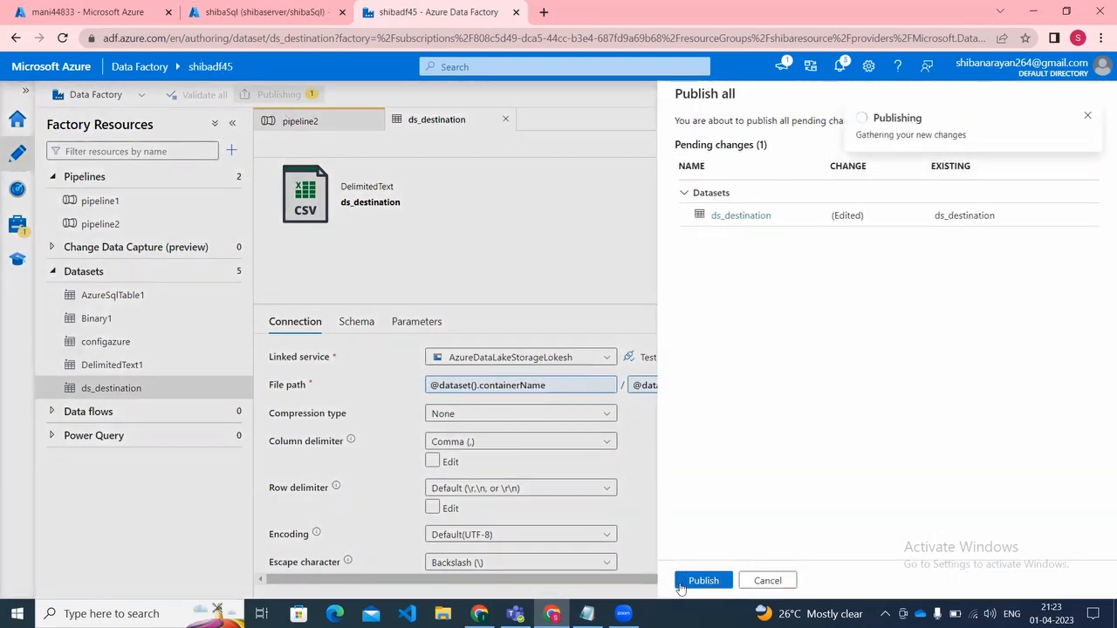
click(680, 583)
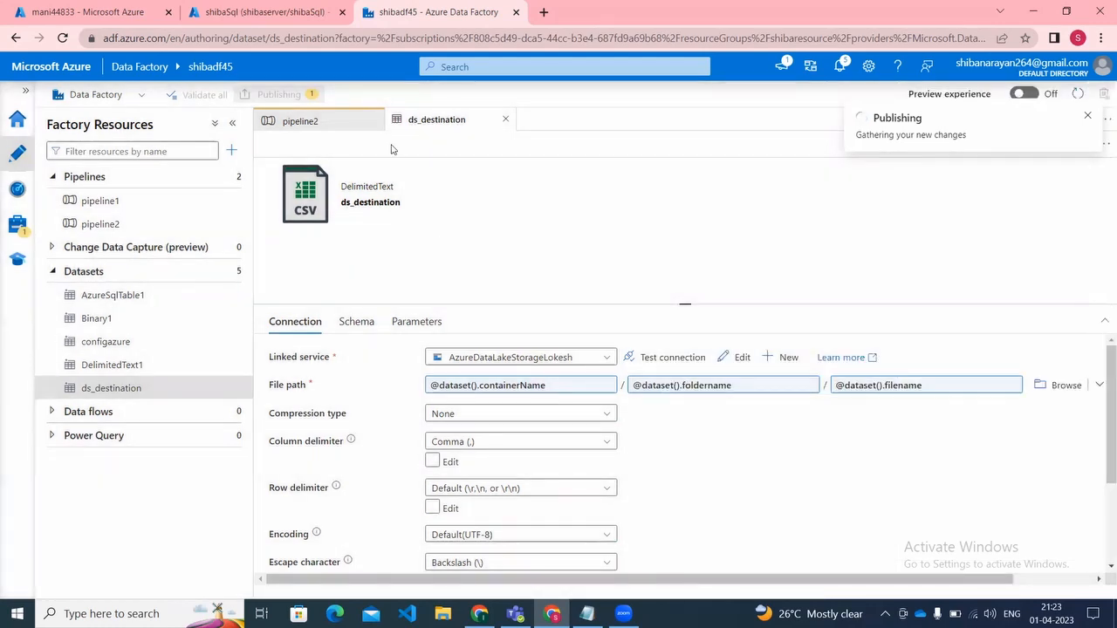
click(331, 126)
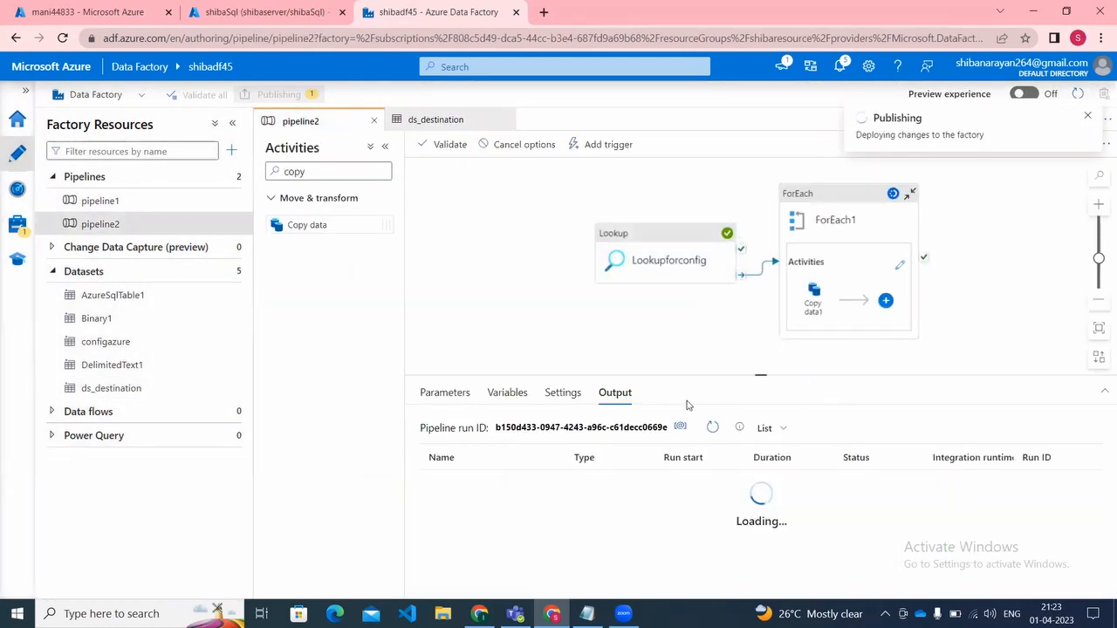
click(712, 428)
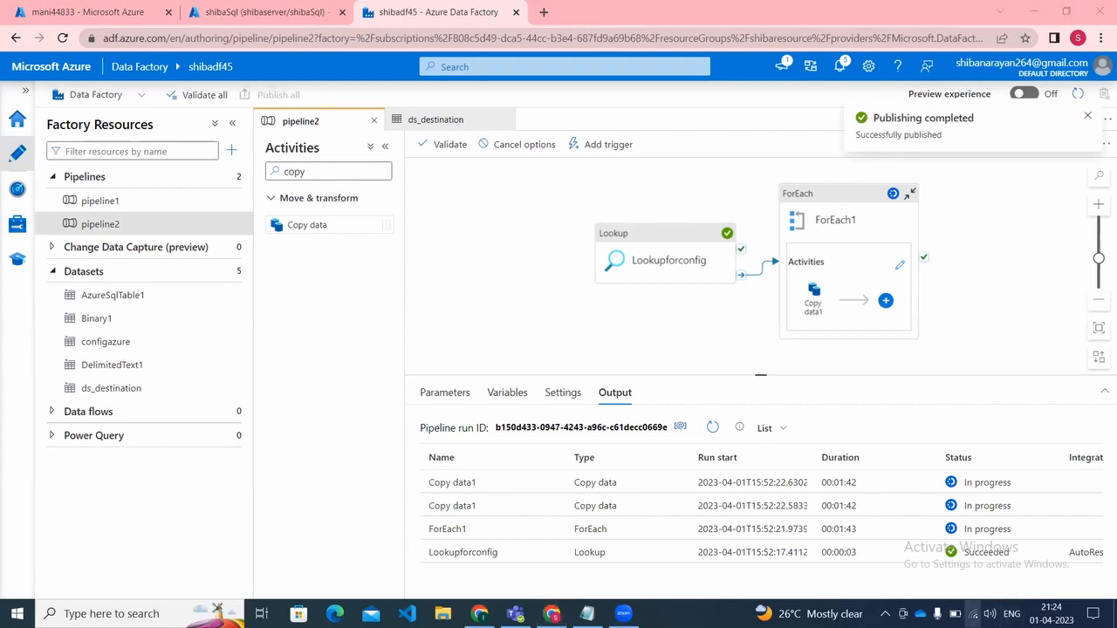
click(974, 613)
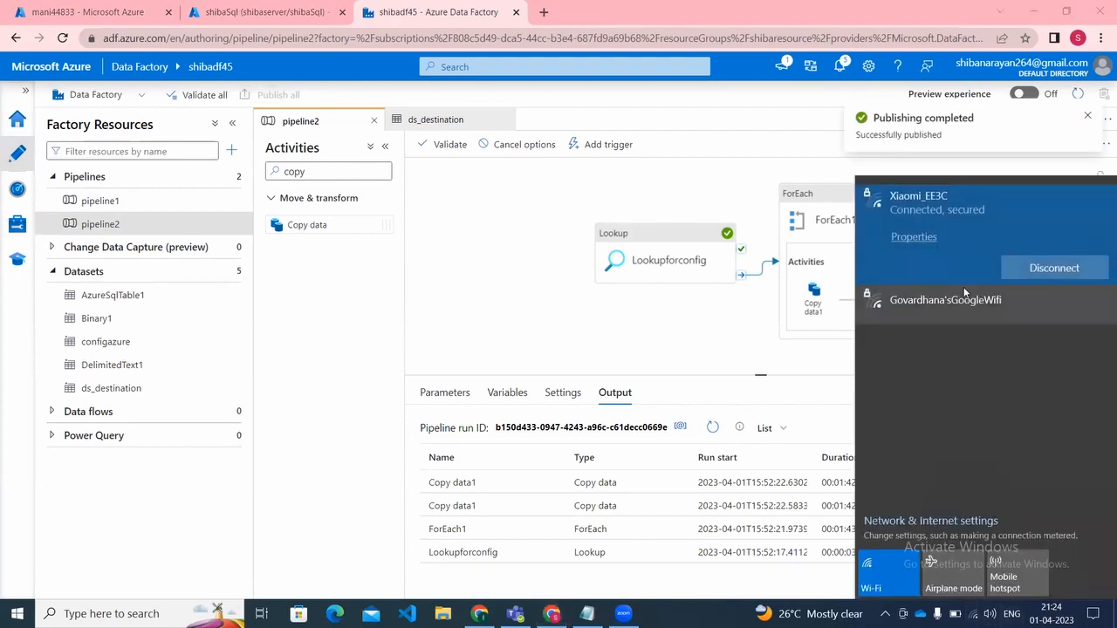
click(625, 330)
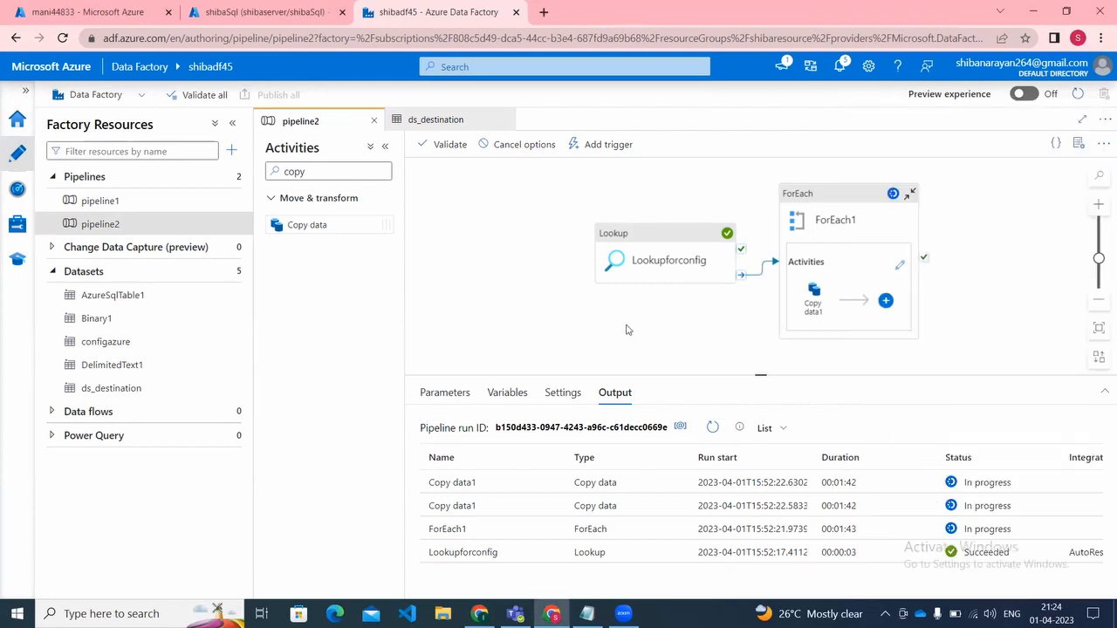
Step: Refresh the run status and cancel pipeline2's current debug run non-recursively
click(713, 427)
click(539, 148)
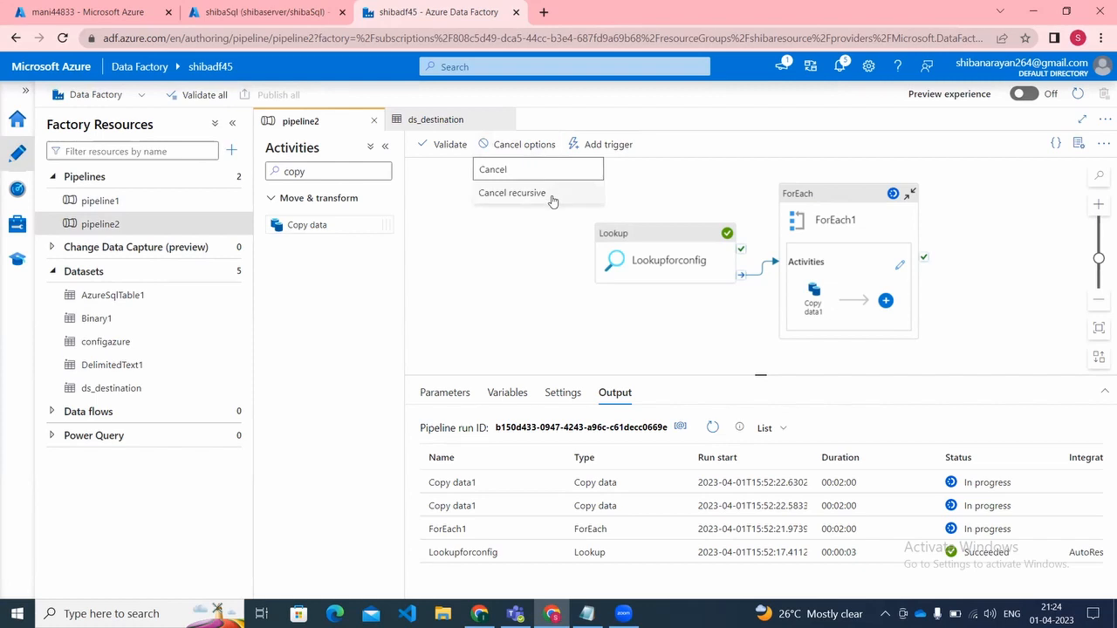
click(552, 171)
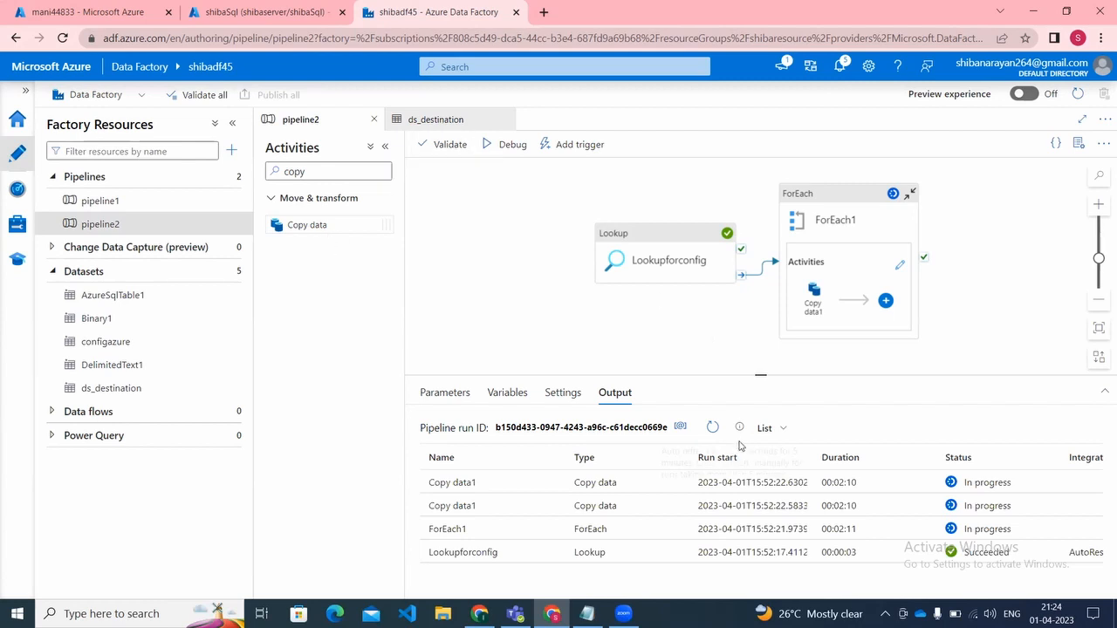
Step: Trigger pipeline2 immediately with the last published configuration and collapse the factory resources pane
click(572, 144)
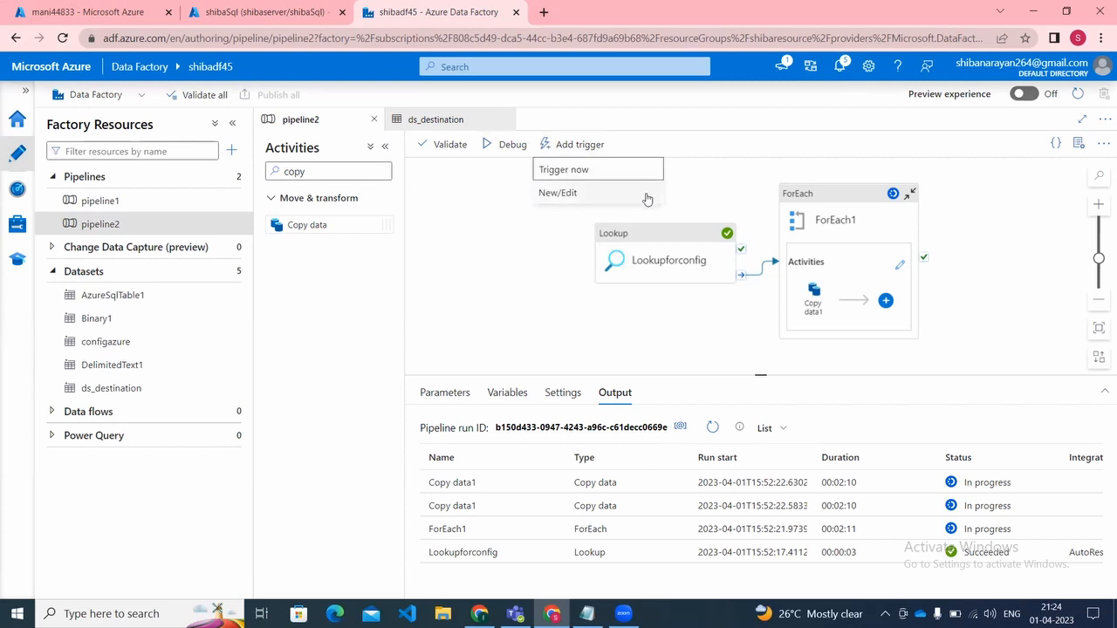
click(621, 177)
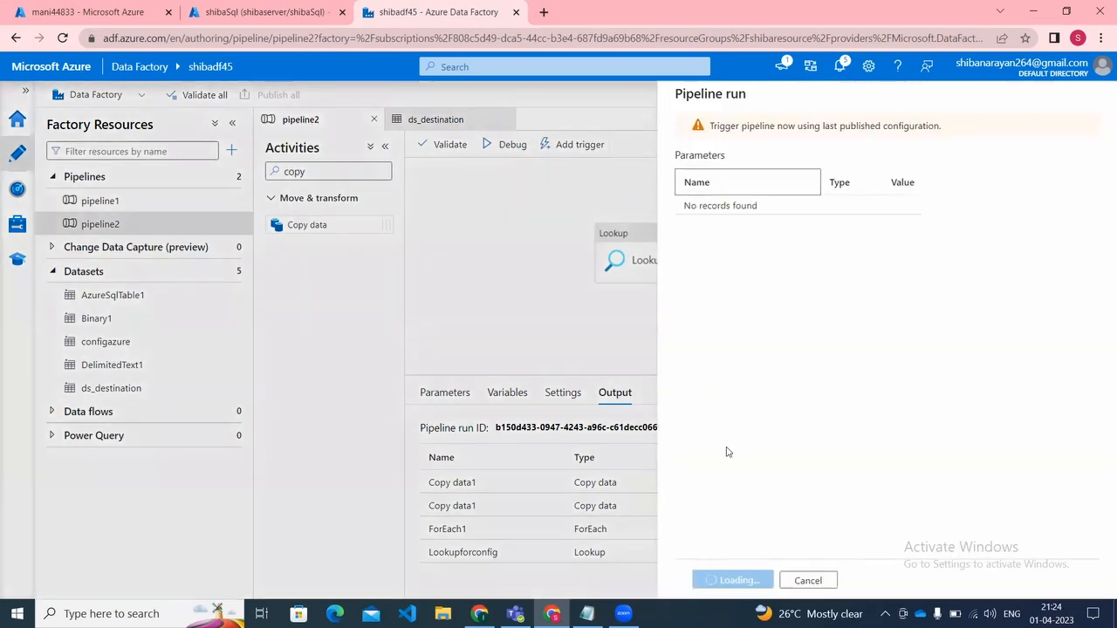
click(721, 580)
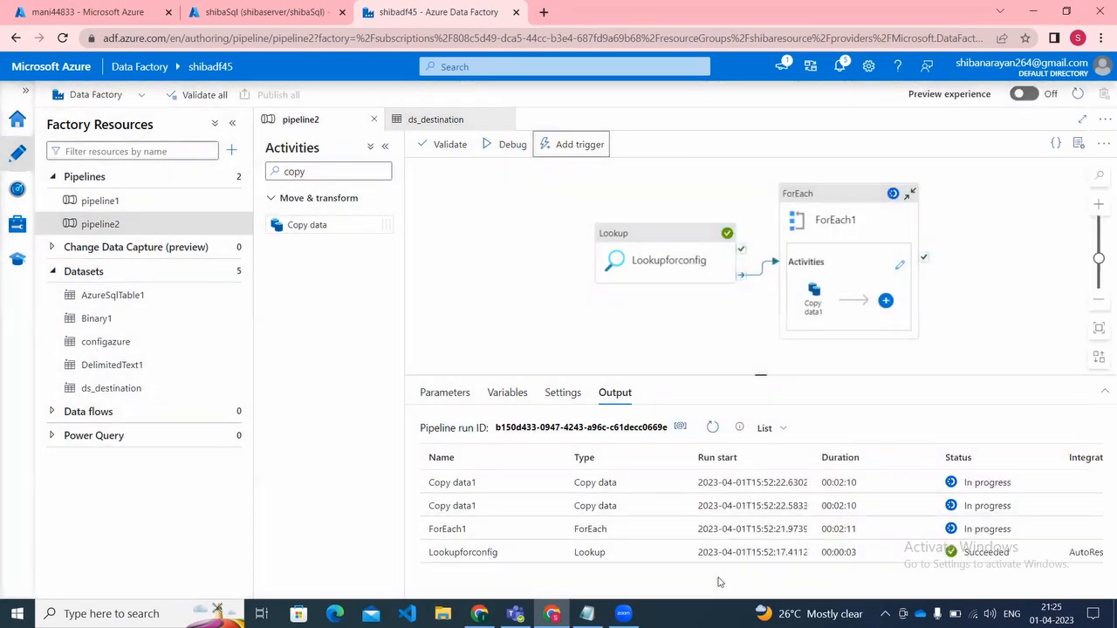
click(232, 123)
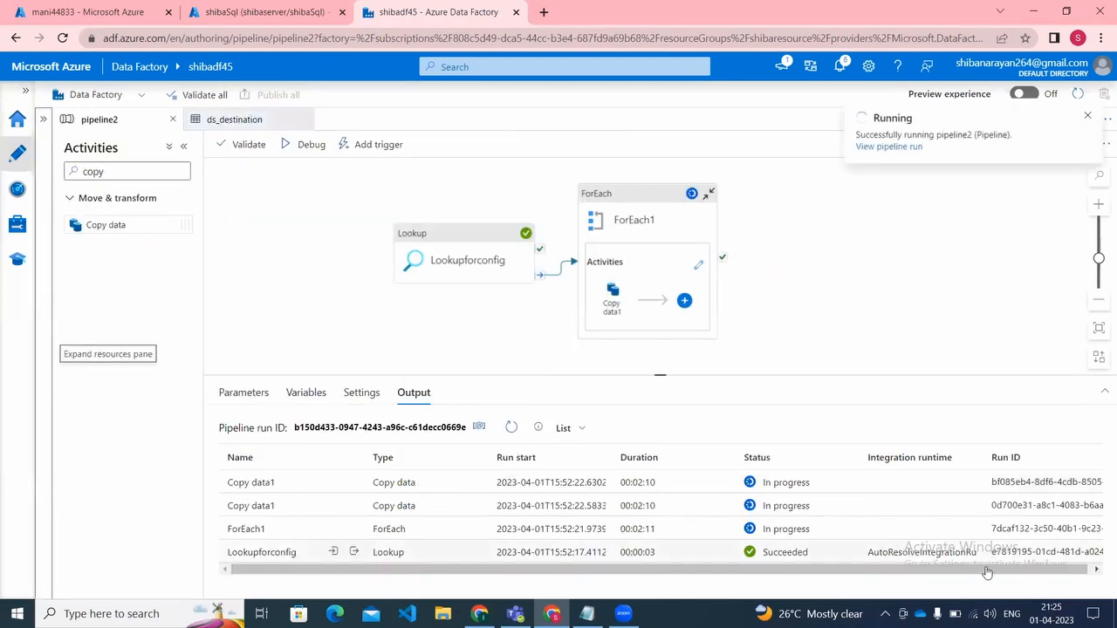
Step: Open the triggered pipeline2 run in monitoring and dismiss the rerun updates notice
click(868, 150)
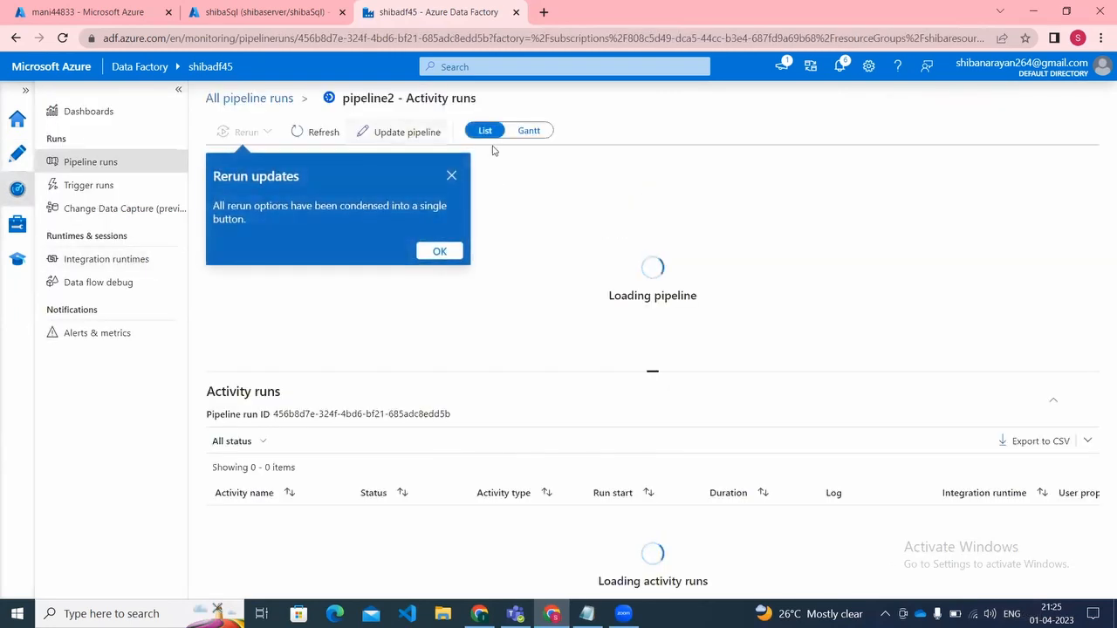
click(450, 177)
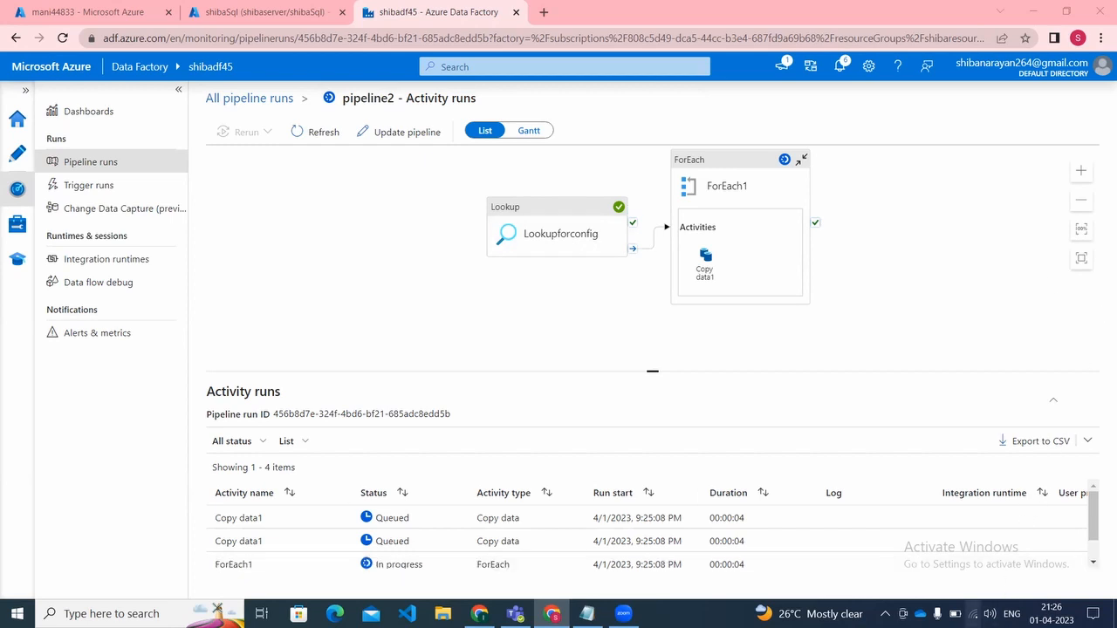
Step: Switch the computer's Wi-Fi connection to the main_plus network and dismiss the wireless security notification
click(973, 613)
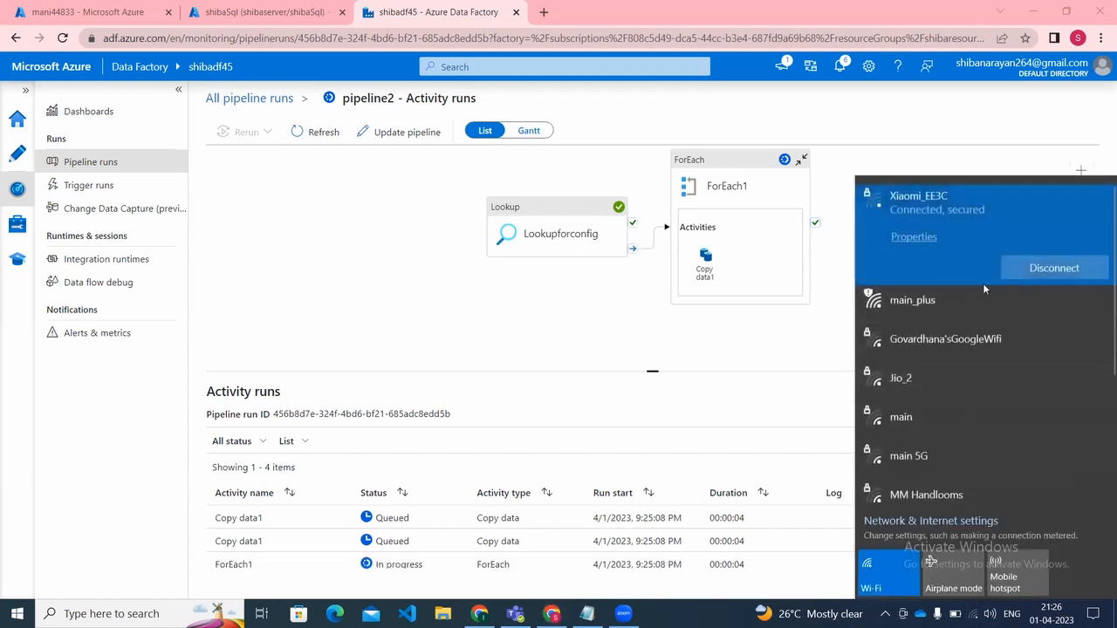
click(963, 307)
click(1022, 343)
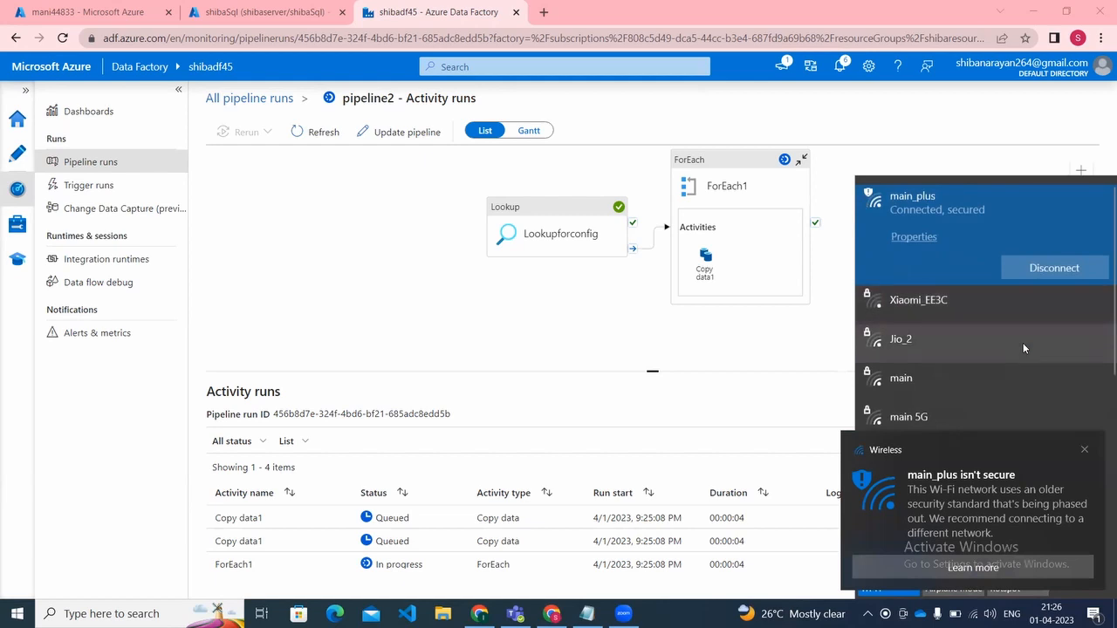
click(508, 304)
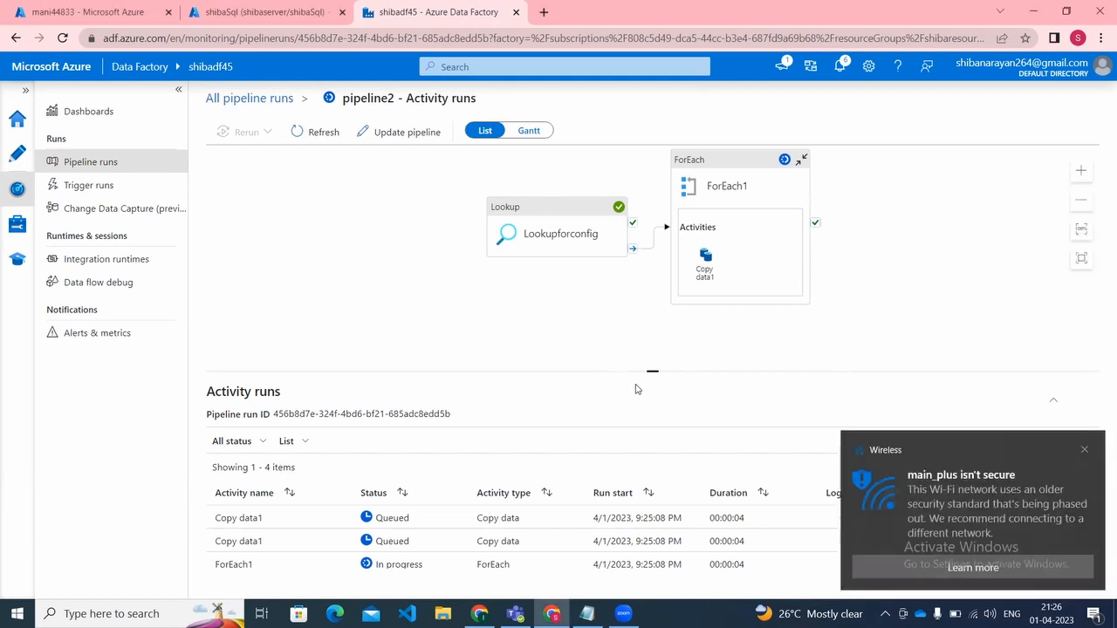
click(1086, 450)
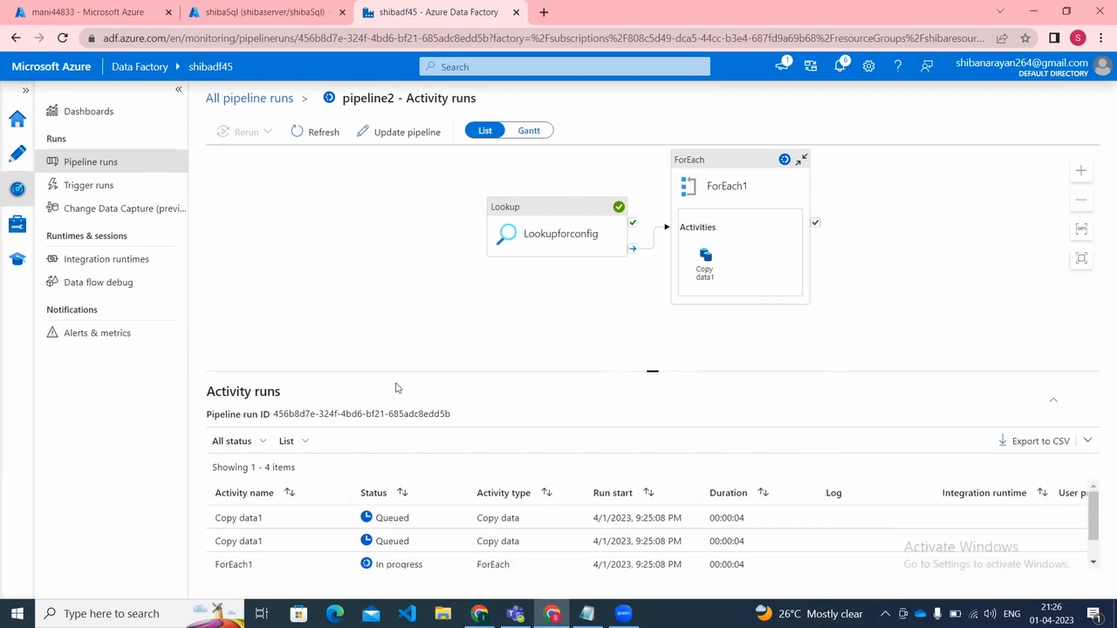
Step: Refresh pipeline2's activity runs and inspect the output and input JSON of the first Copy data1 run
click(334, 132)
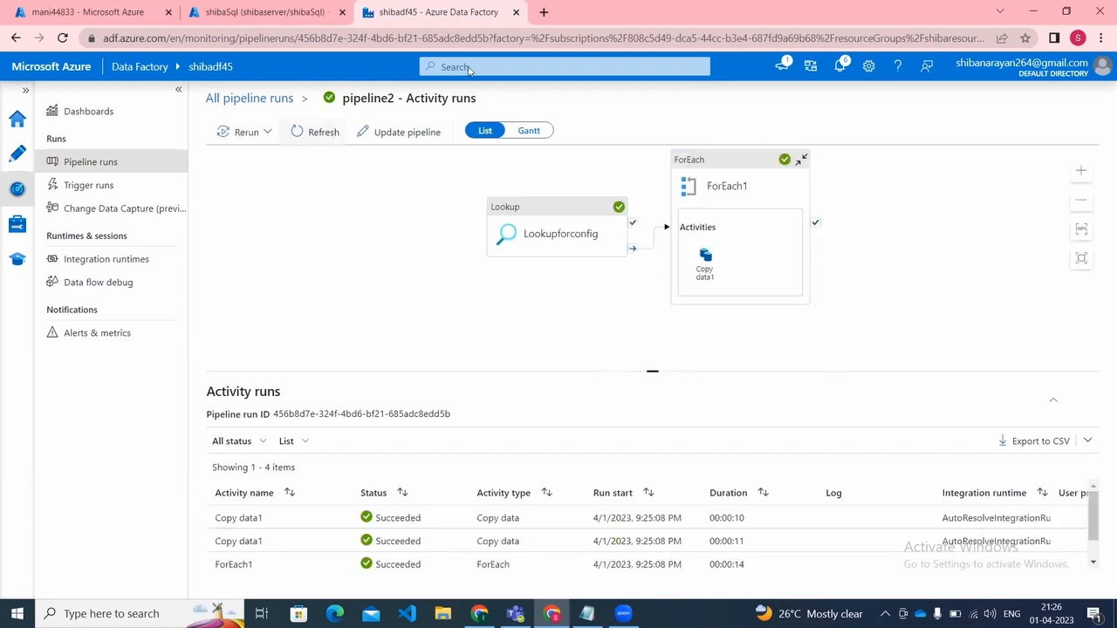
mouse_move(336, 519)
click(314, 519)
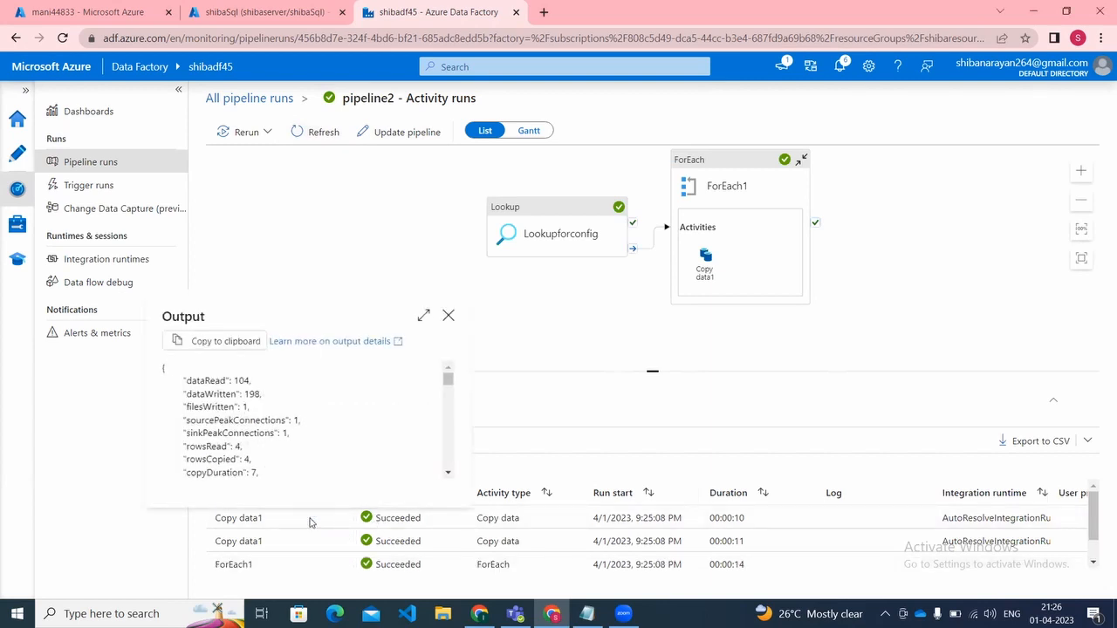
click(450, 316)
mouse_move(324, 519)
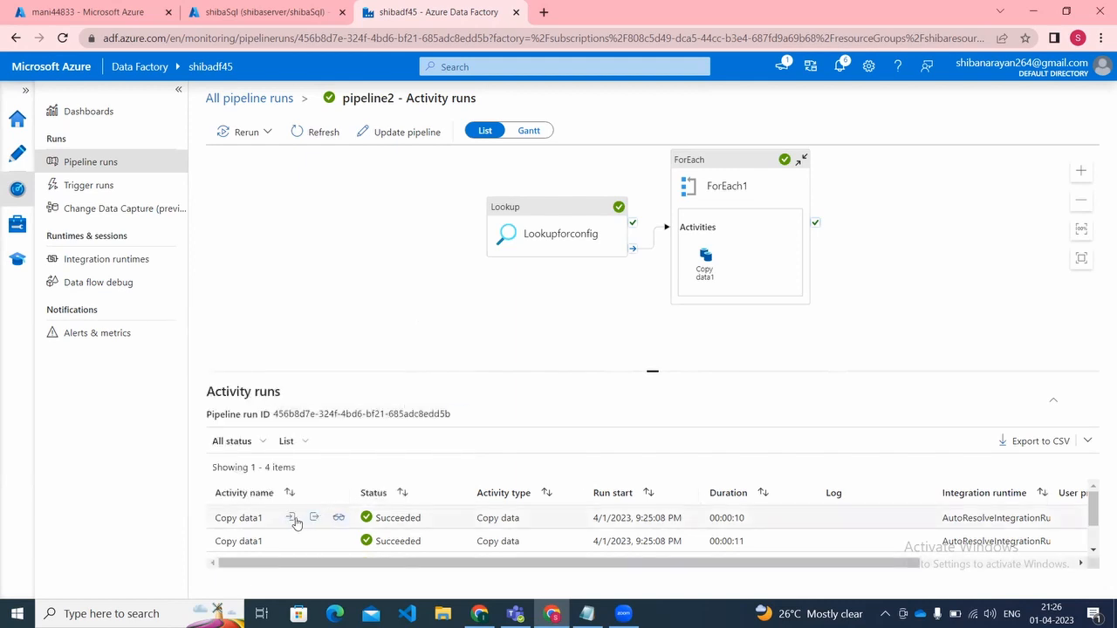
click(290, 517)
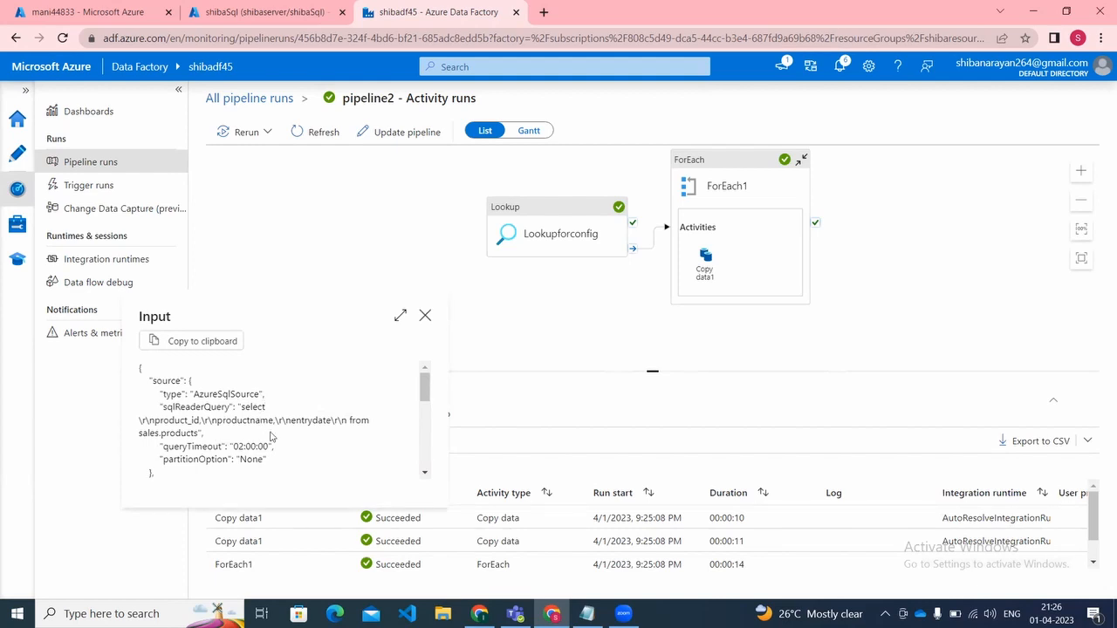
click(425, 316)
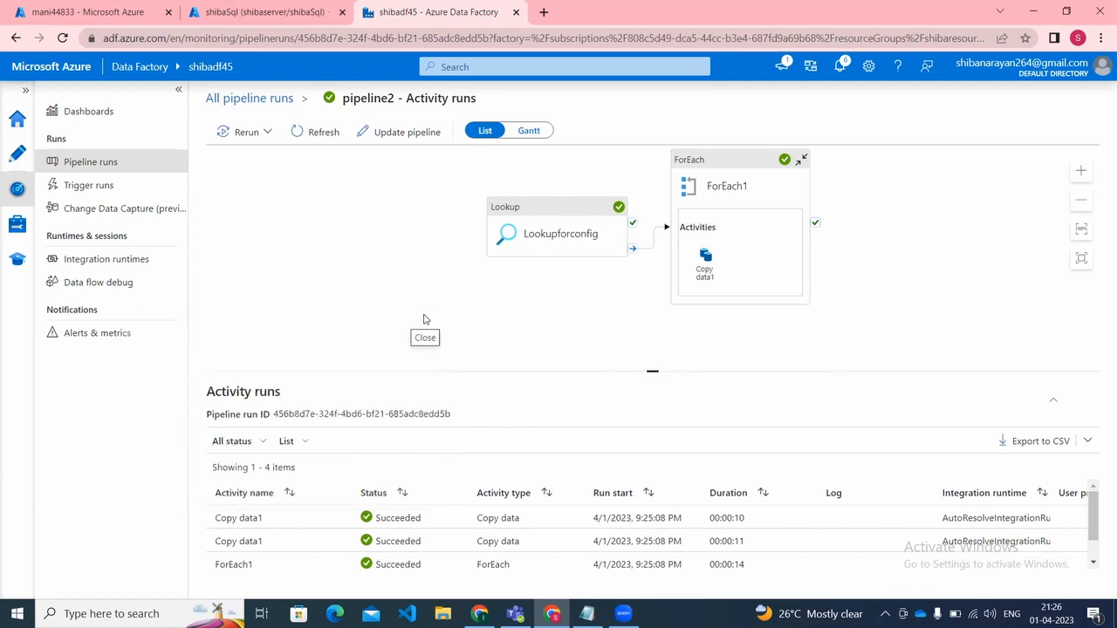
Step: Open the products folder in the stagging container of storage account mani44833
click(261, 12)
click(16, 8)
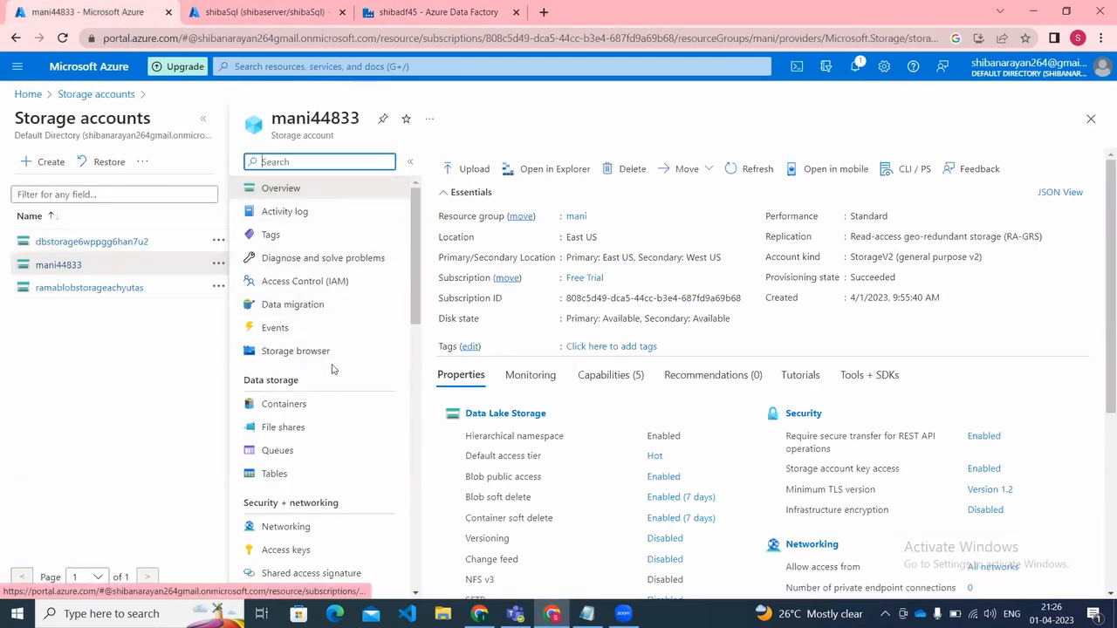
click(321, 403)
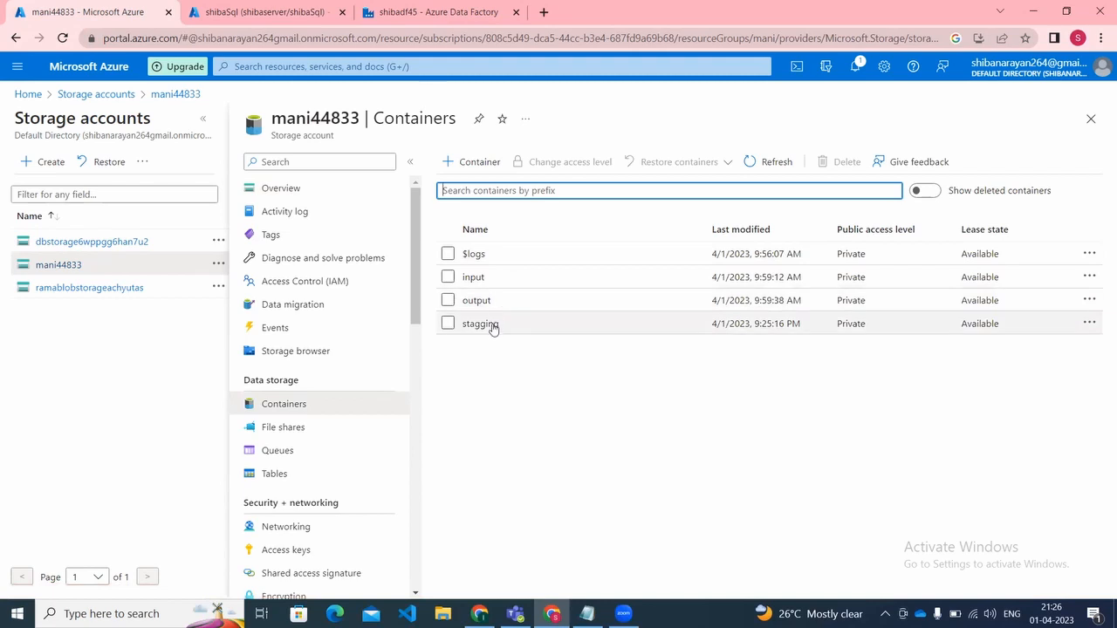
click(491, 324)
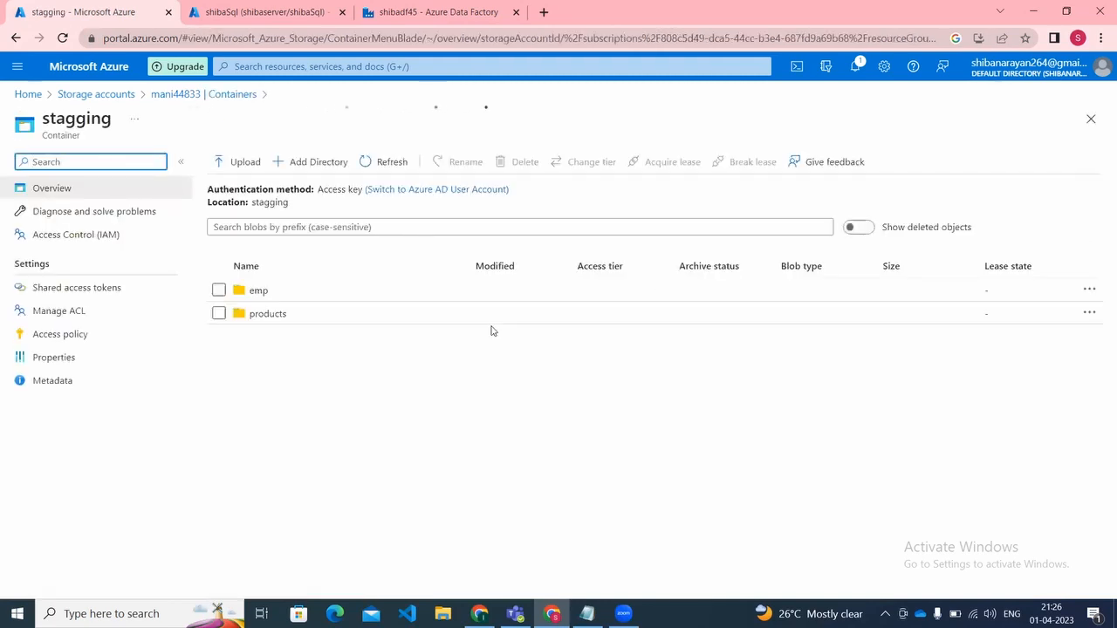
click(279, 309)
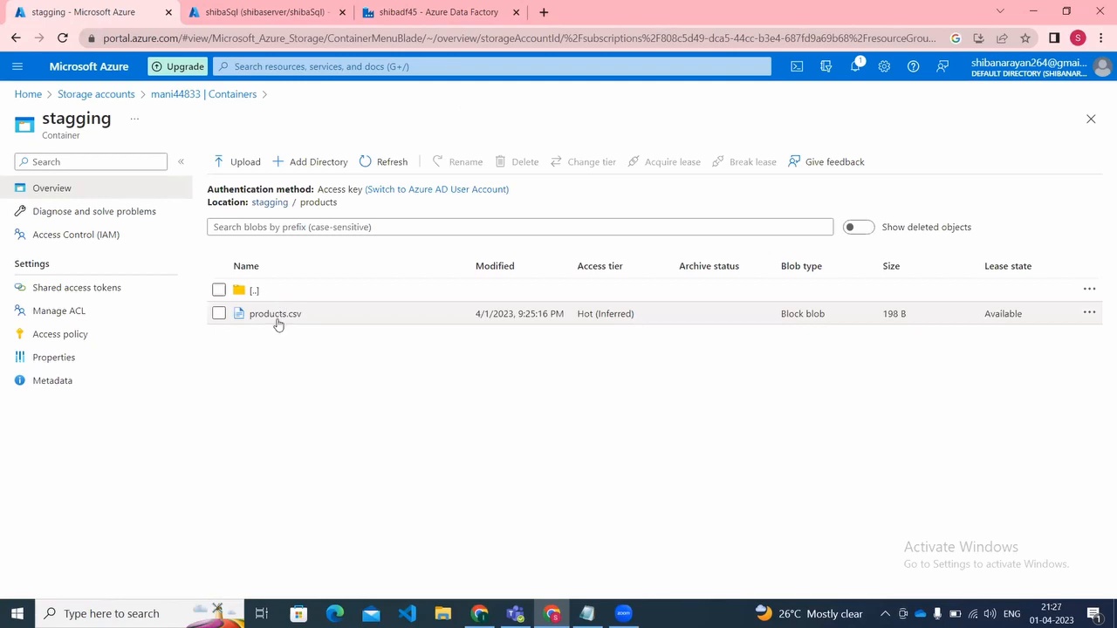
Step: Open products.csv from the stagging container's products folder and view its contents in the blob editor
click(262, 12)
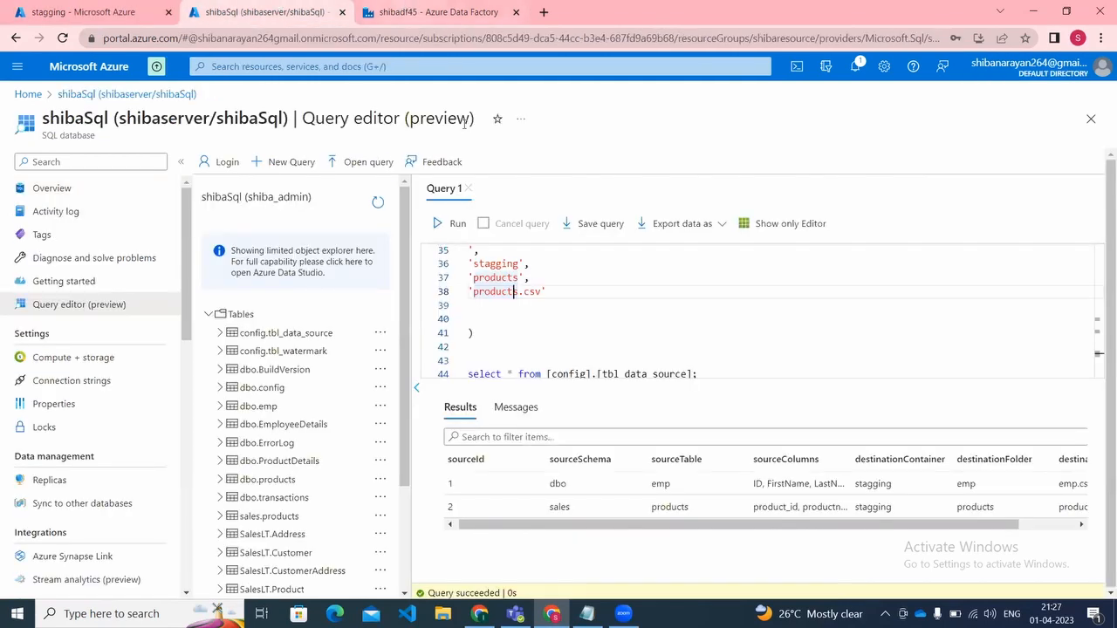
click(436, 8)
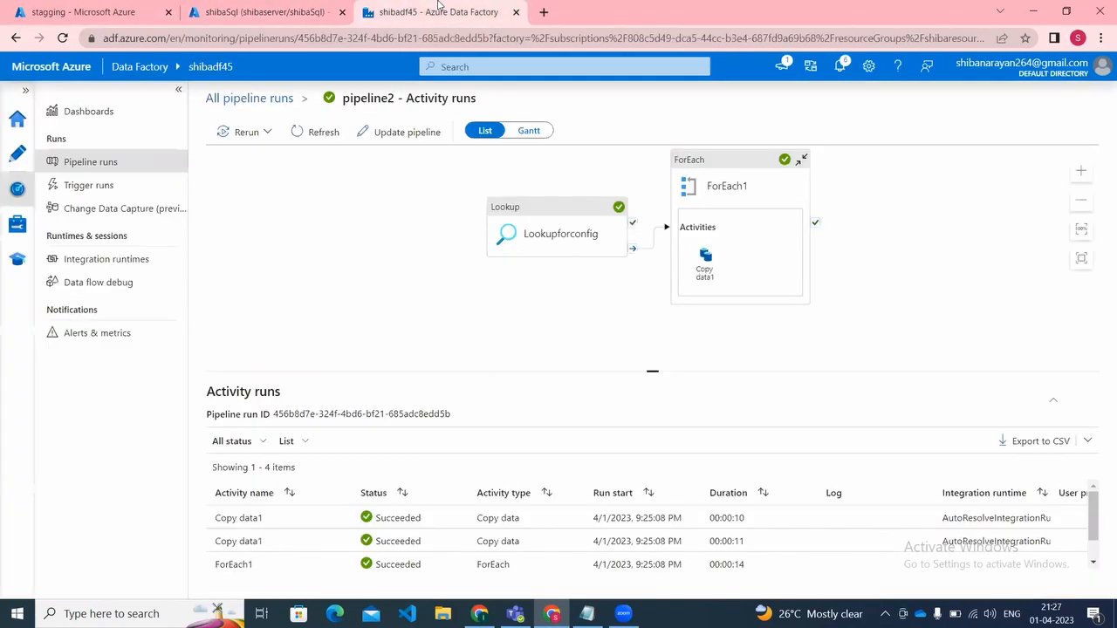
click(288, 7)
click(57, 7)
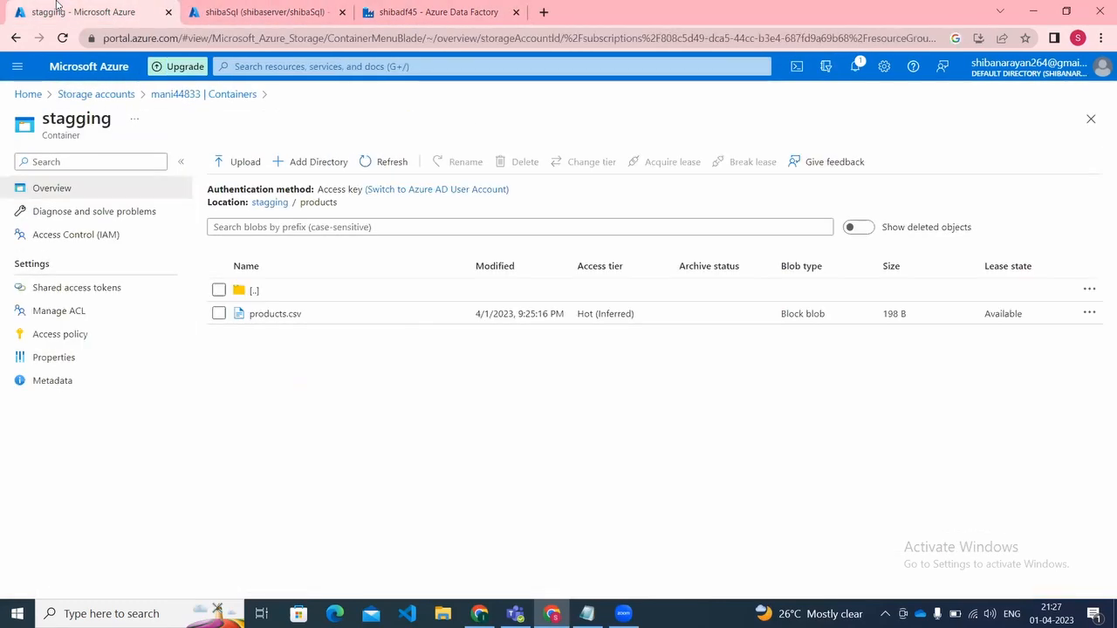
click(270, 314)
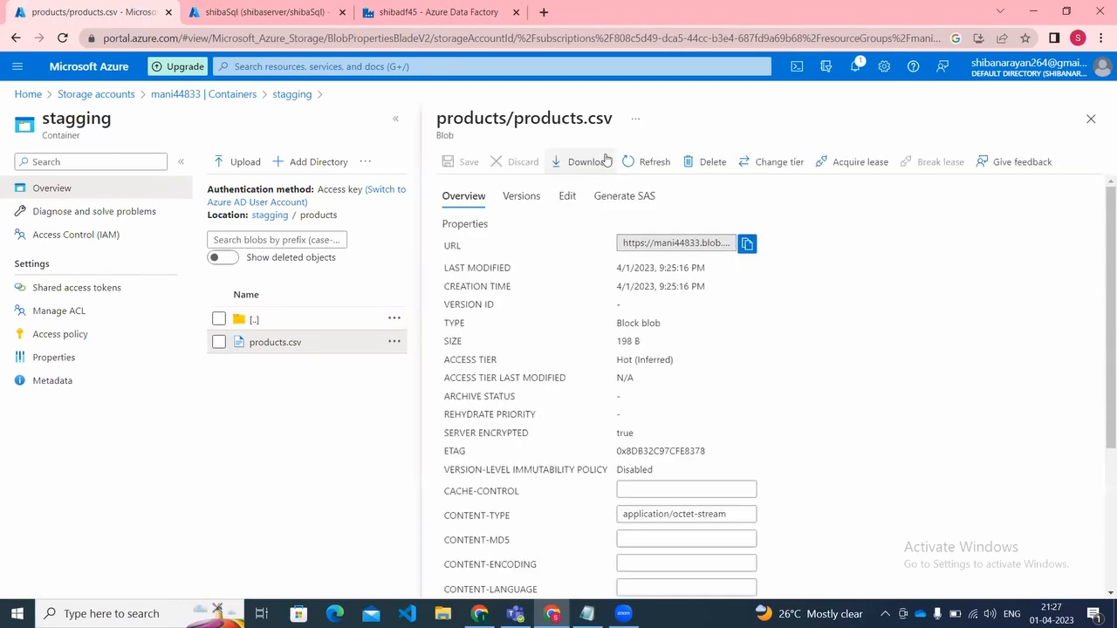
click(569, 196)
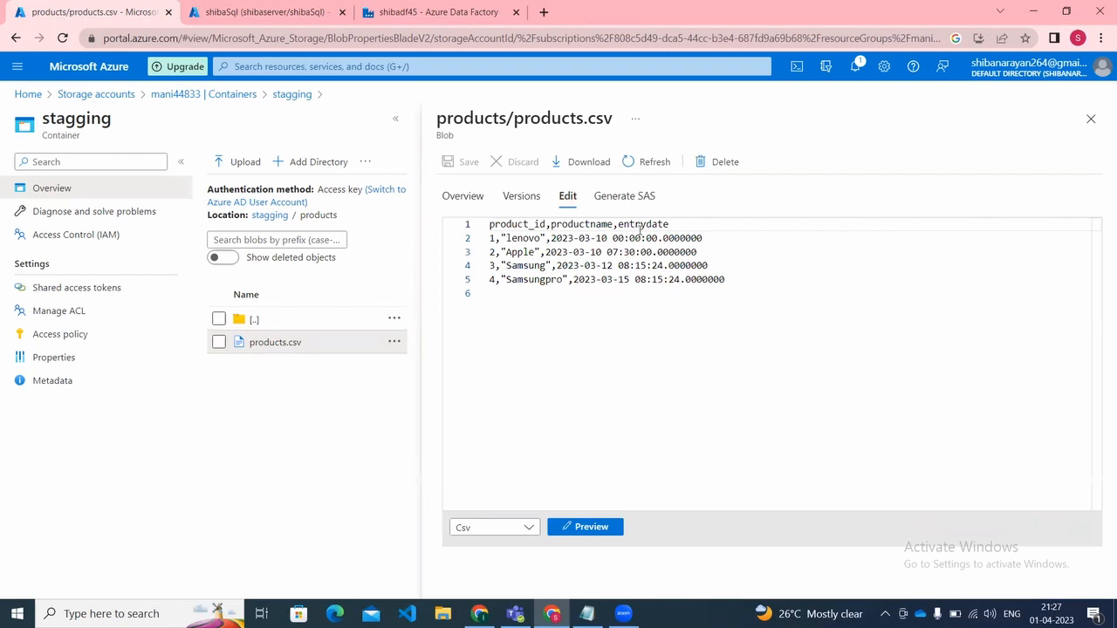
click(647, 224)
Step: Add blank lines below the [config].[tbl_data_source] select statement in shibaSql's query editor and accept the offered authentication certificate
click(425, 9)
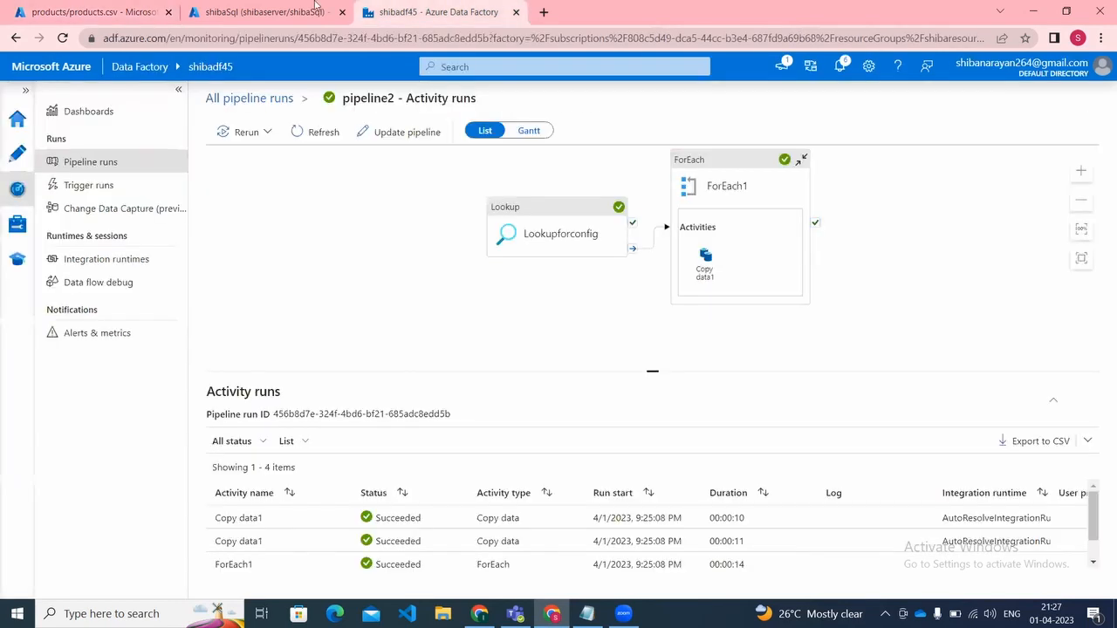
click(288, 9)
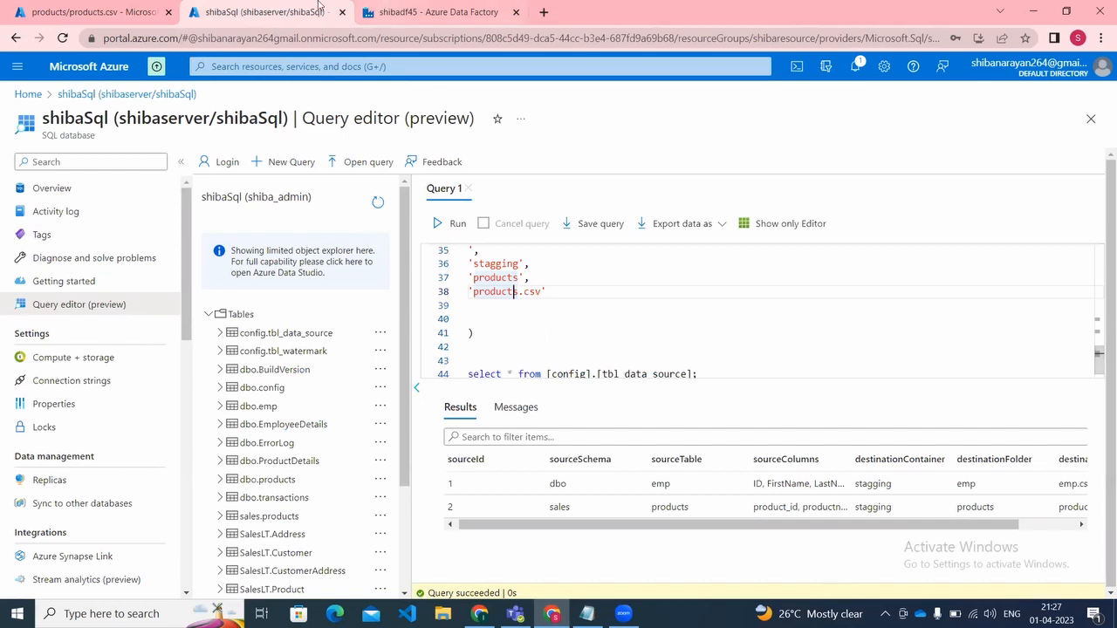
click(390, 10)
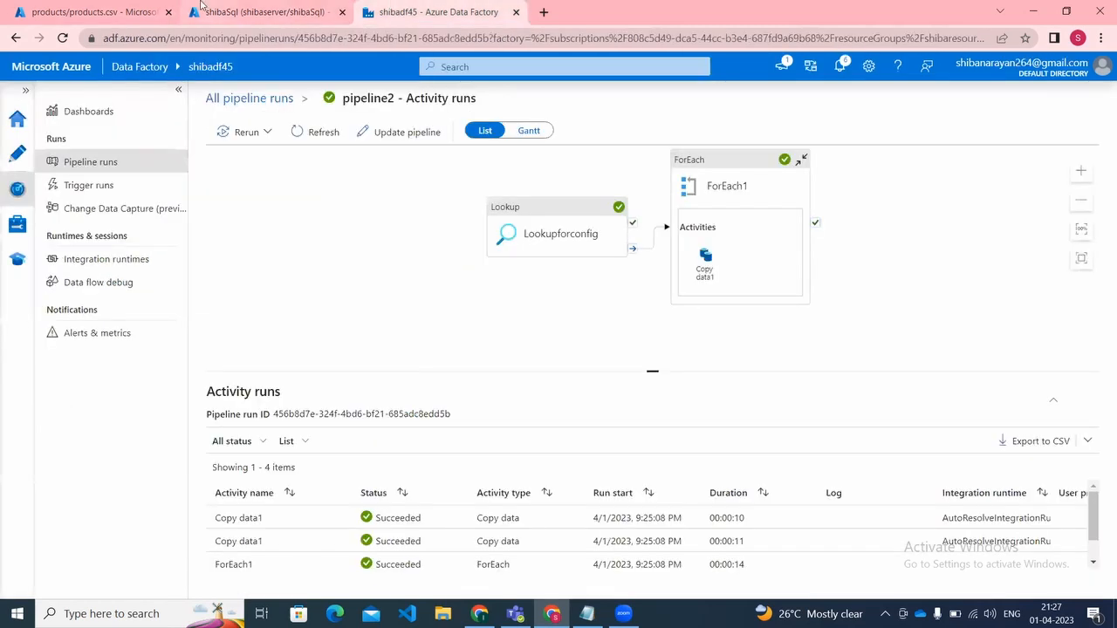
click(262, 11)
click(467, 349)
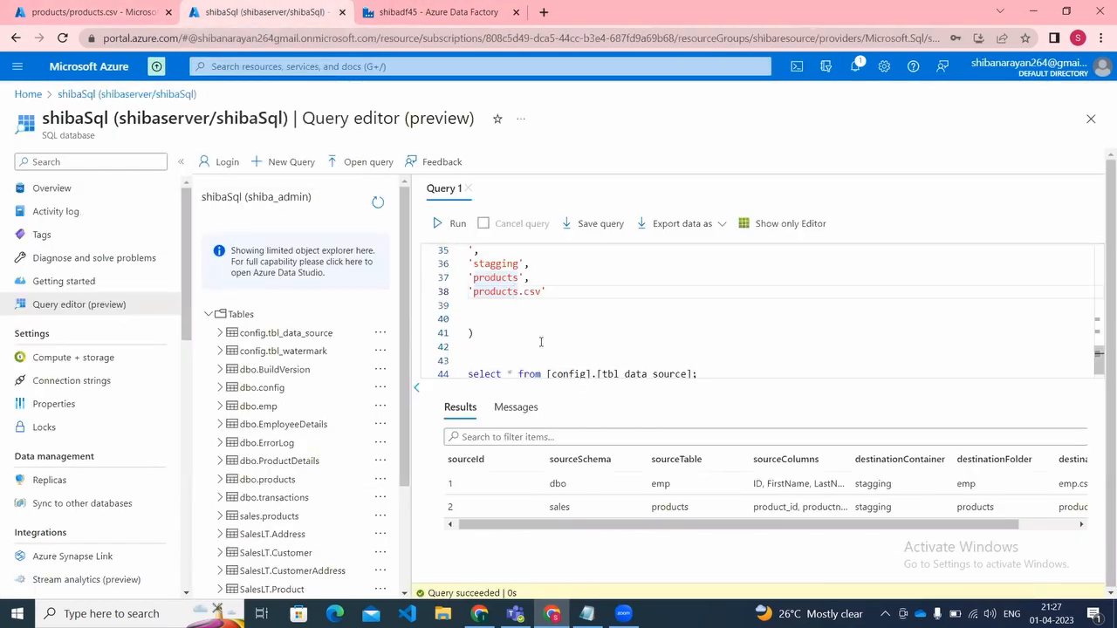
key(Down)
key(Down)
key(Down)
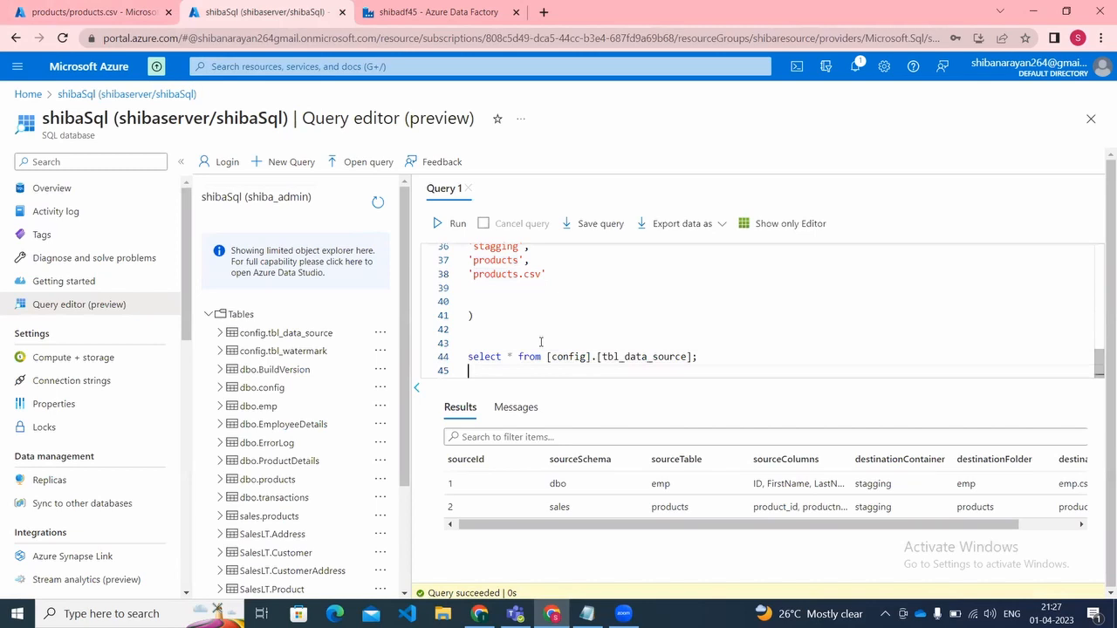
key(Return)
key(Return)
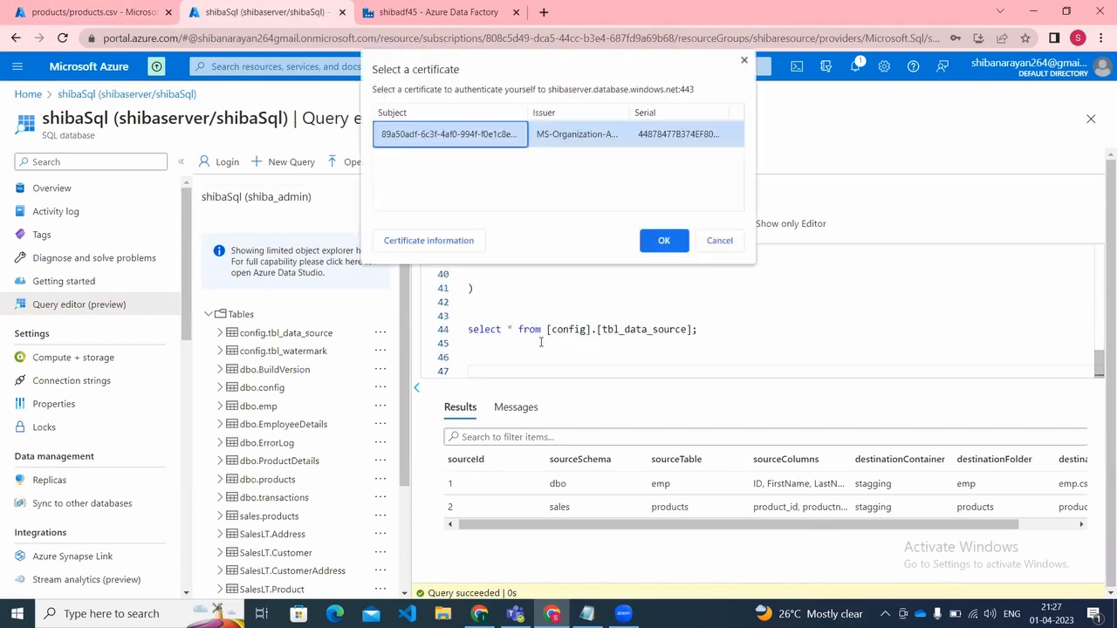
click(667, 240)
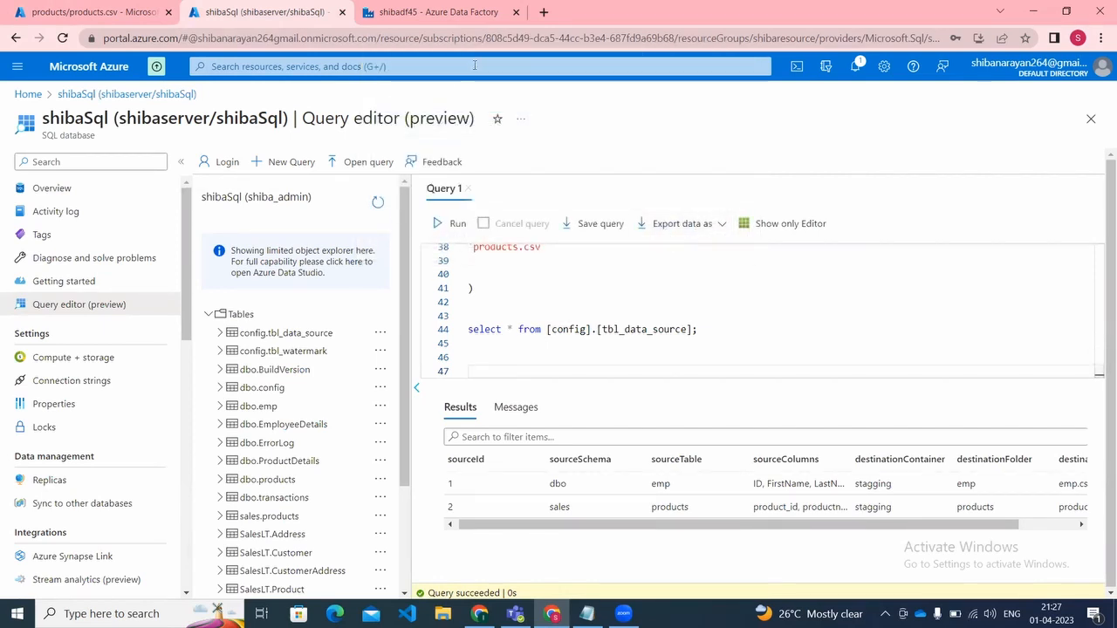
key(XF86AudioRaiseVolume)
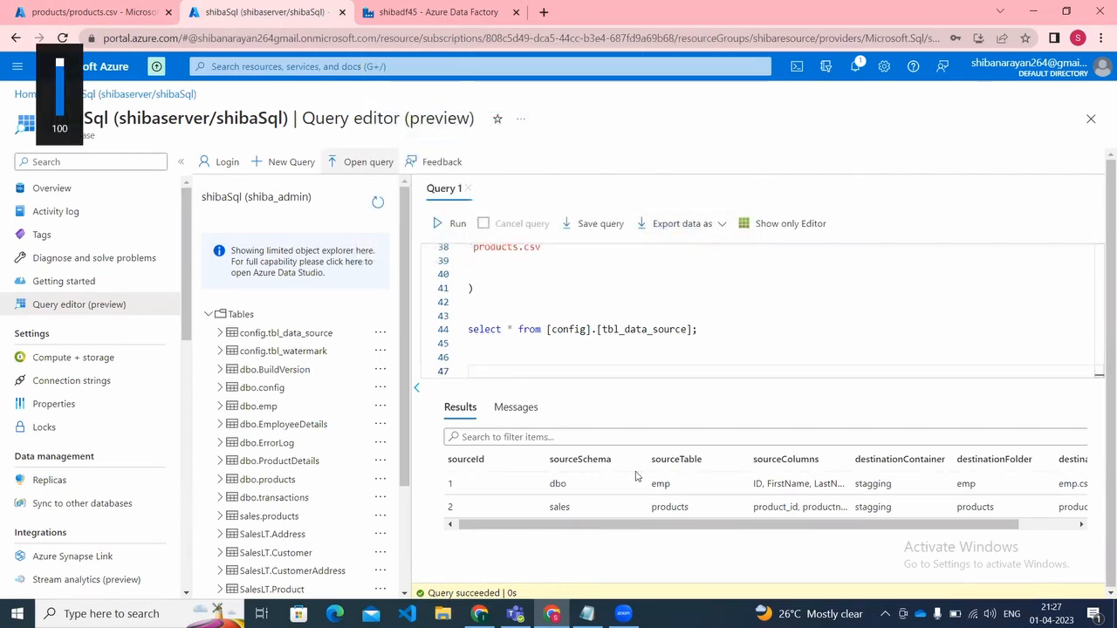
click(624, 614)
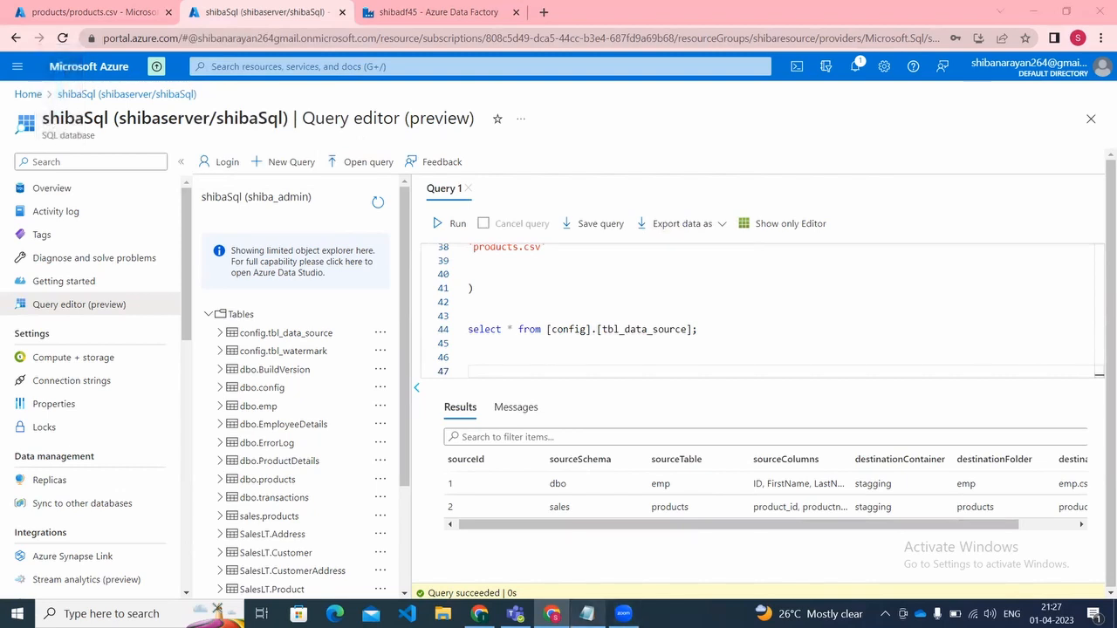
Step: Switch to the meetingMetadata notes in Notepad and highlight the second pipeline flow, which includes Filterfor_reqTable
click(587, 613)
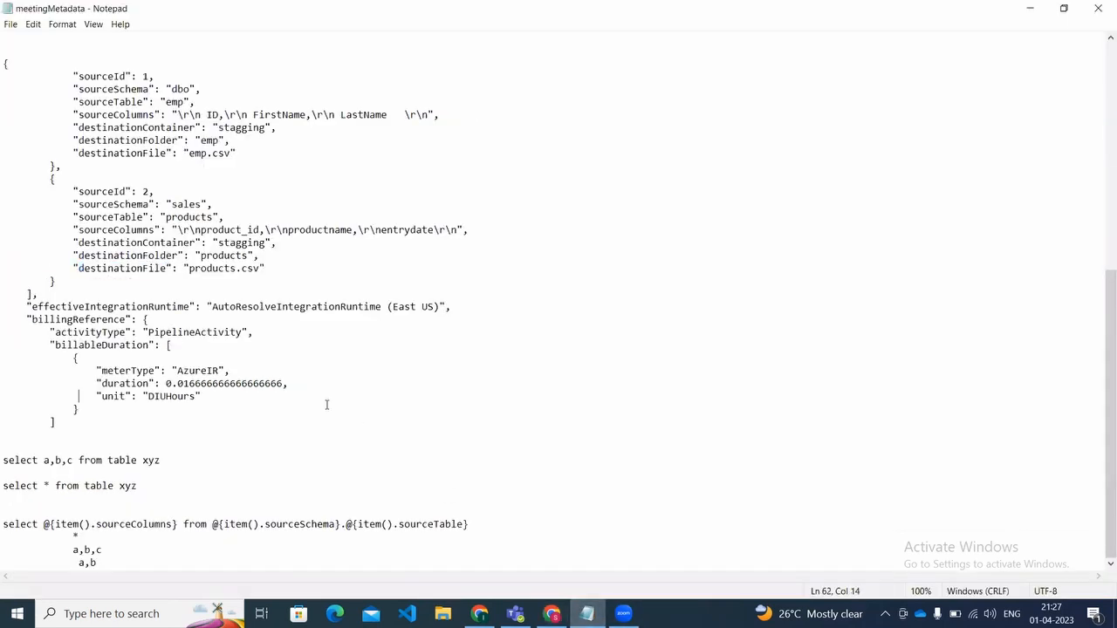
key(Up)
key(Up)
key(Up)
key(Up)
key(Up)
key(Up)
key(Up)
key(Up)
key(Up)
key(Up)
key(Up)
key(Up)
key(Up)
key(Up)
key(Up)
key(Up)
key(Up)
key(Up)
key(Up)
key(Up)
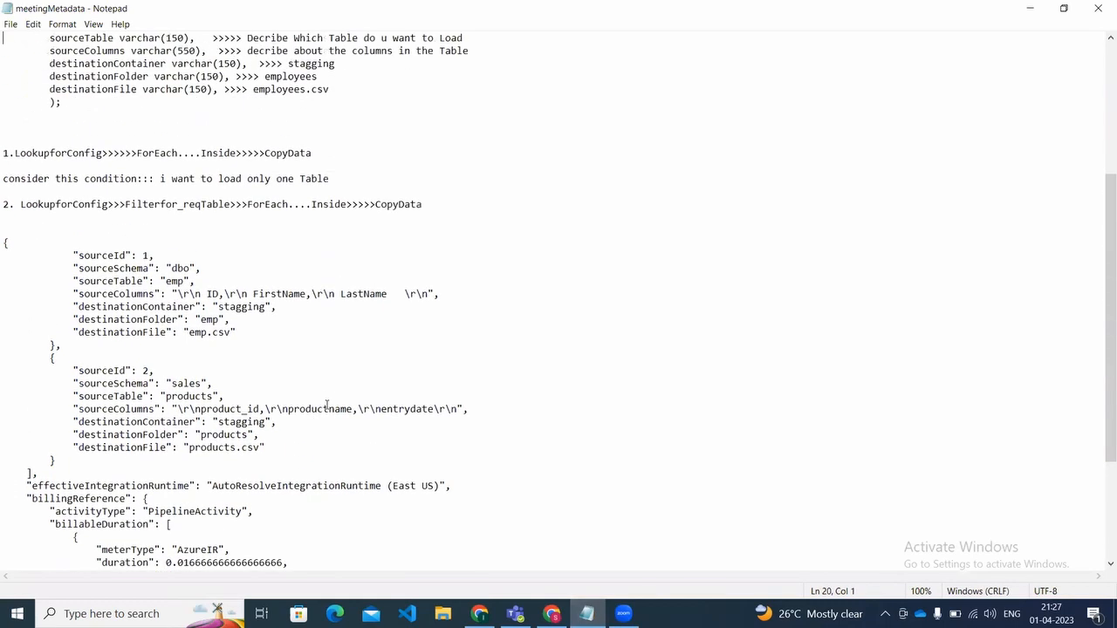
key(Down)
key(Down)
key(Down)
key(Down)
key(Down)
key(Down)
key(Down)
key(Down)
key(Down)
key(Down)
key(Down)
key(Down)
key(Down)
key(Down)
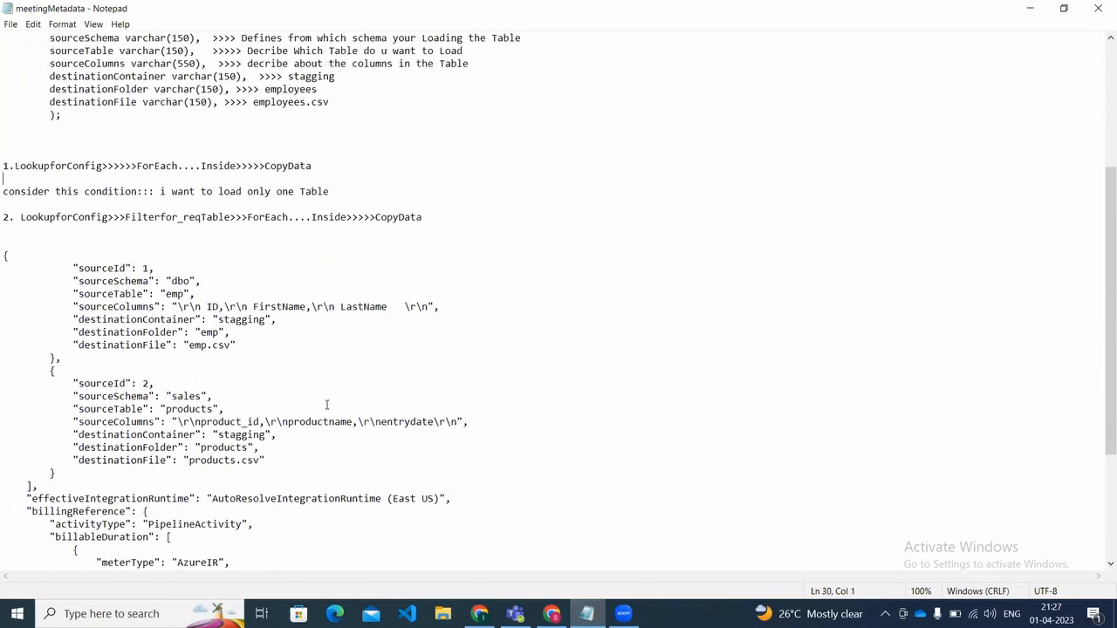
key(shift+Right)
key(shift+Right)
key(shift+Right)
key(shift+Right)
key(shift+Right)
key(shift+Right)
key(shift+Right)
key(shift+Right)
key(shift+Right)
key(shift+Right)
key(shift+Right)
key(shift+Right)
key(shift+Right)
key(shift+Right)
key(shift+Right)
key(shift+Right)
key(shift+Right)
key(shift+Right)
key(shift+Right)
key(shift+Right)
key(shift+Right)
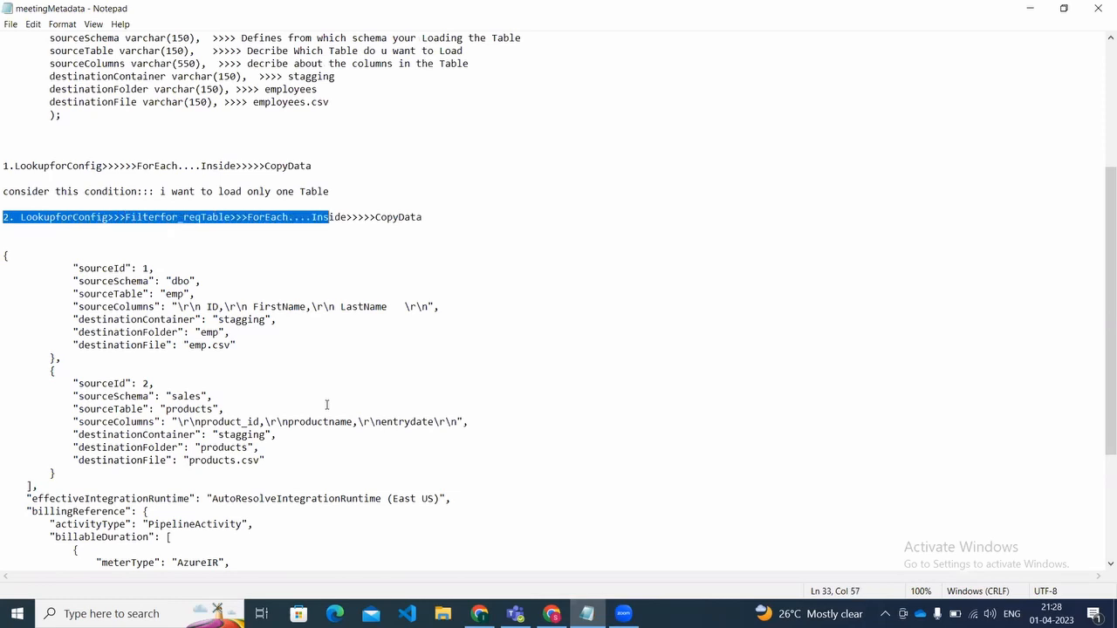
key(shift+Right)
key(shift+Right)
key(shift+Right)
key(shift+Right)
key(shift+Right)
key(shift+Right)
key(shift+Right)
key(shift+Right)
key(shift+Right)
key(shift+Right)
key(shift+Right)
key(shift+Right)
key(shift+Right)
key(shift+Right)
key(shift+Right)
key(shift+Right)
key(shift+Right)
key(shift+Right)
key(shift+Right)
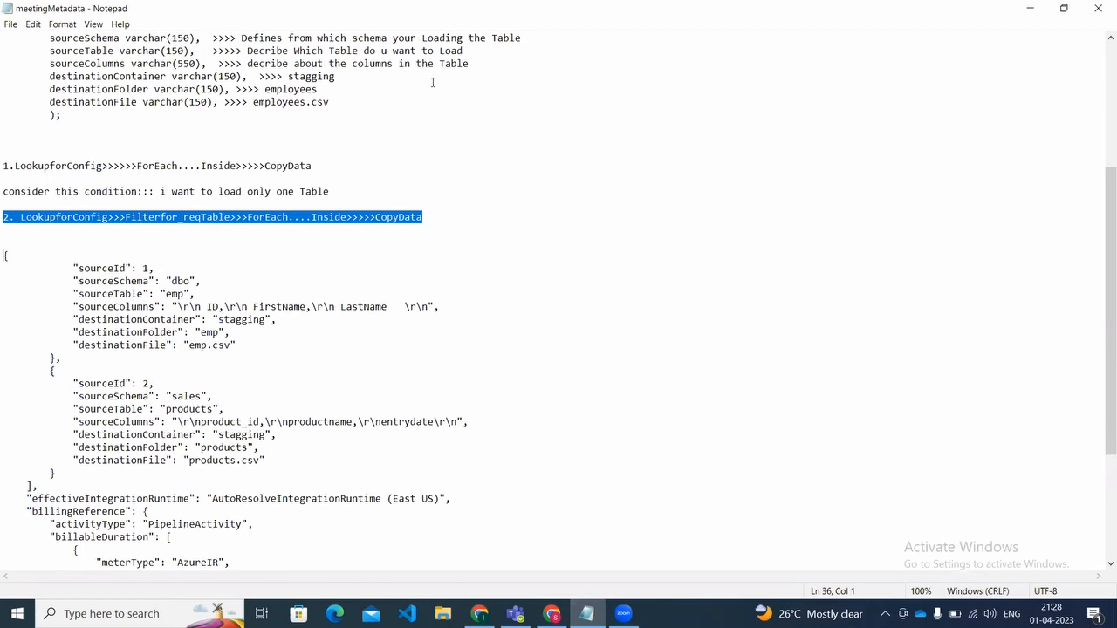
Step: Highlight the first pipeline flow in the notes, LookupforConfig to ForEach with CopyData inside
click(431, 217)
key(Home)
key(Up)
key(Up)
key(Up)
key(Up)
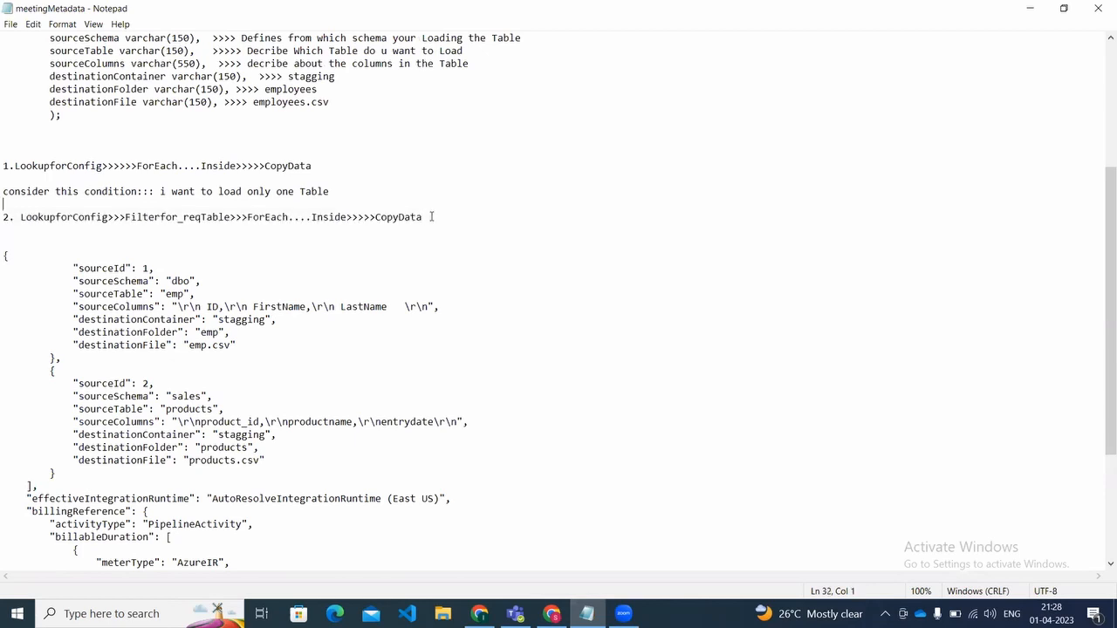
key(shift+Right)
key(shift+Right)
key(shift+Right)
key(shift+Right)
key(shift+Right)
key(shift+Right)
key(shift+Right)
key(shift+Right)
key(shift+Right)
key(shift+Right)
key(shift+Right)
key(shift+Right)
key(shift+Right)
key(shift+Right)
key(shift+Right)
key(shift+Right)
key(shift+Right)
key(shift+Right)
key(shift+Right)
key(shift+Right)
key(shift+Right)
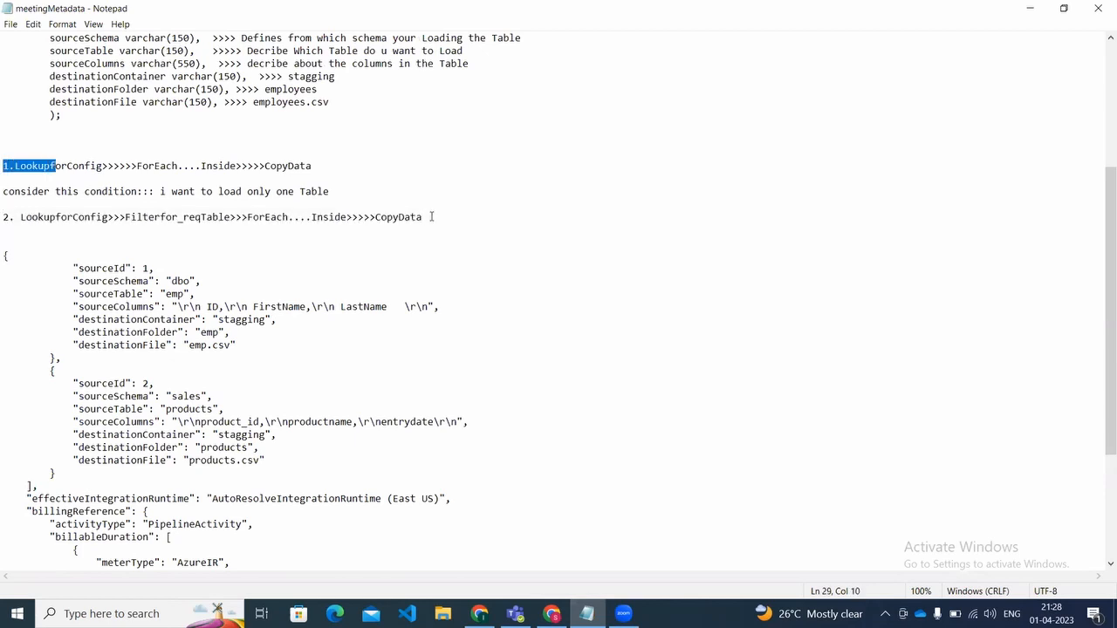
key(shift+Right)
key(shift+Right)
key(shift+Right)
key(shift+Right)
key(shift+Right)
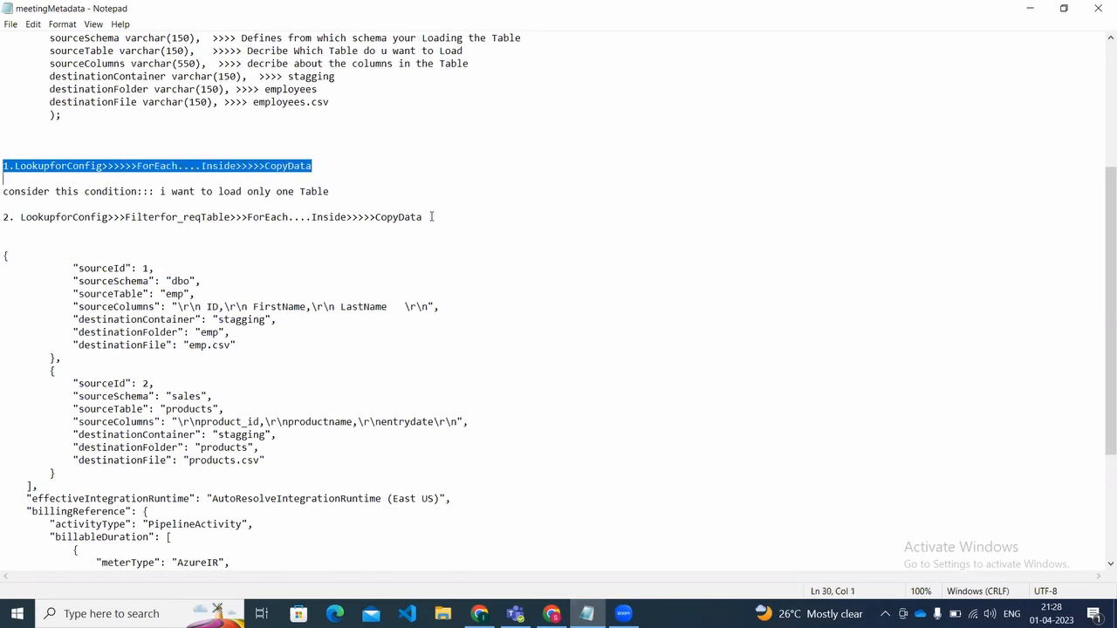